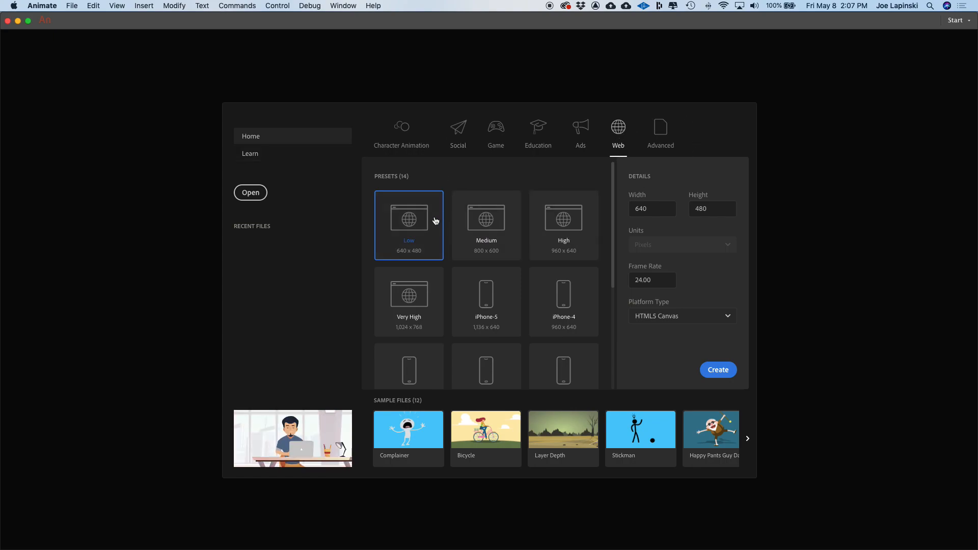
# - Create a new web document using the Medium preset at 800 x 600 with the HTML5 Canvas platform
pyautogui.click(487, 220)
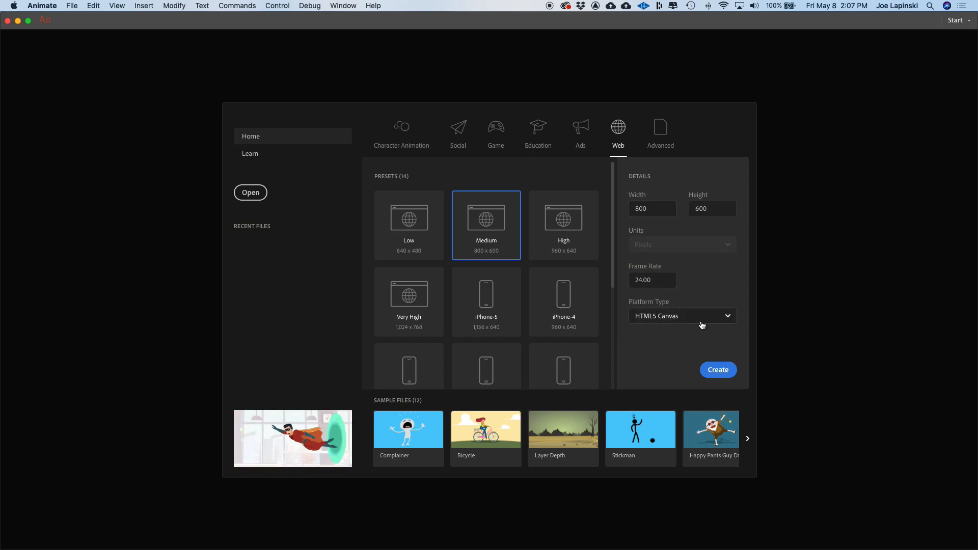
pyautogui.click(718, 370)
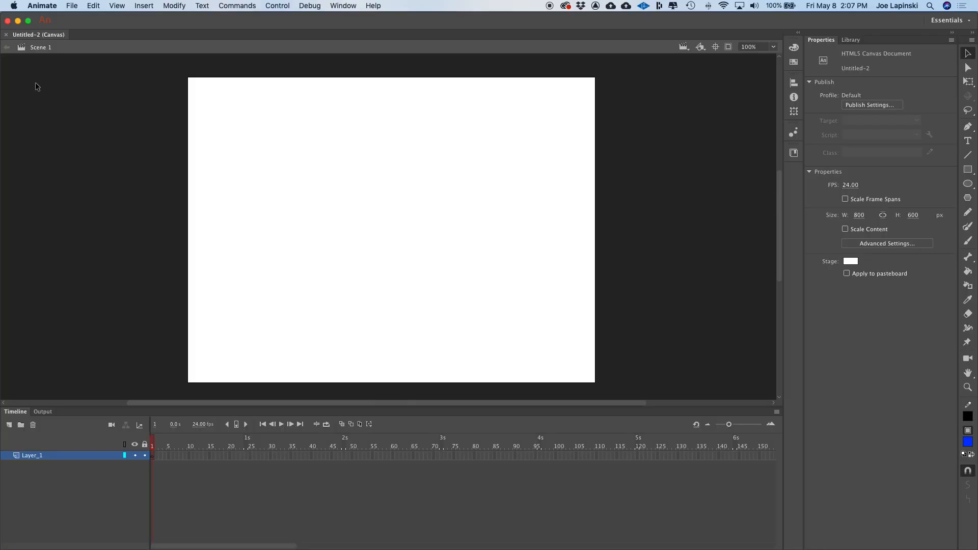
# - Save the document as demo.fla inside a new folder named Demo within 02-Weekly Content > week-02
pyautogui.click(73, 6)
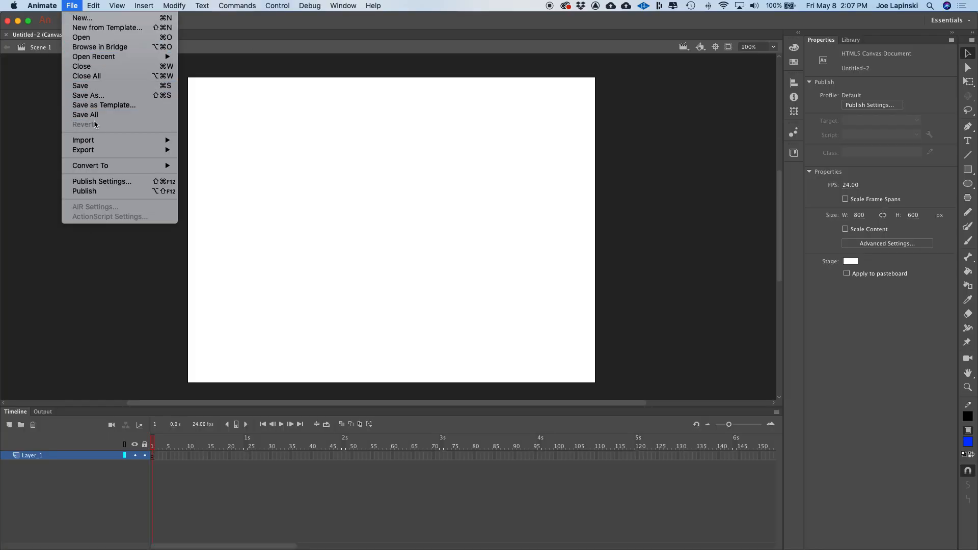
pyautogui.click(88, 95)
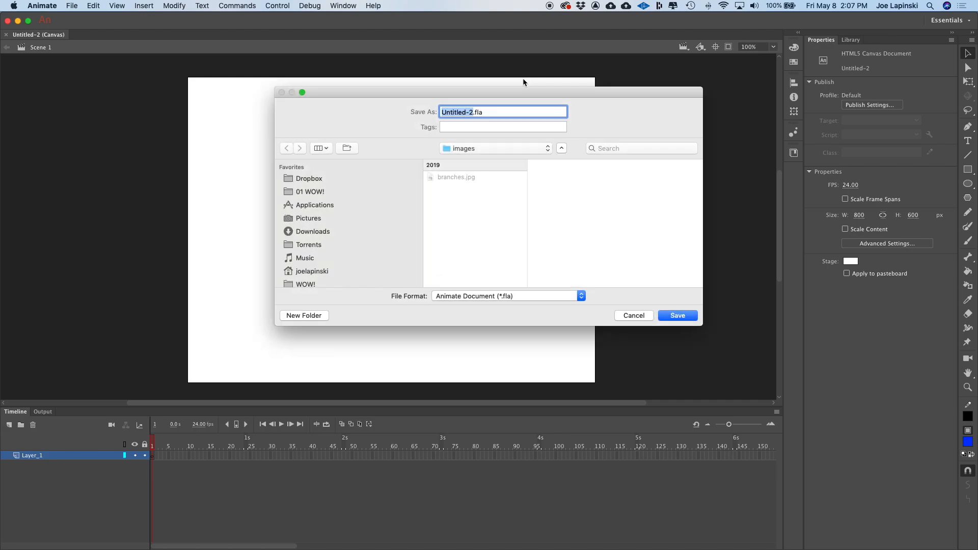
pyautogui.write('demo')
pyautogui.click(492, 148)
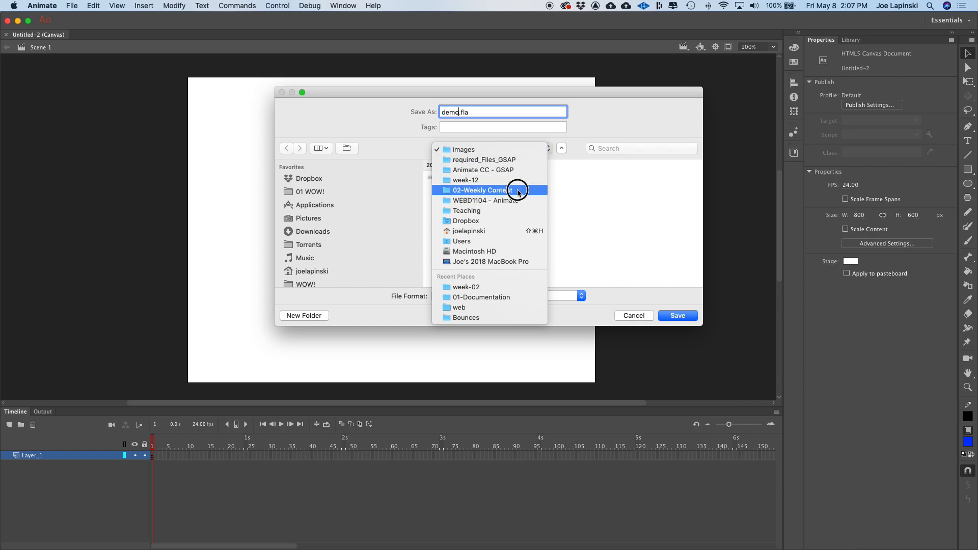
pyautogui.click(511, 190)
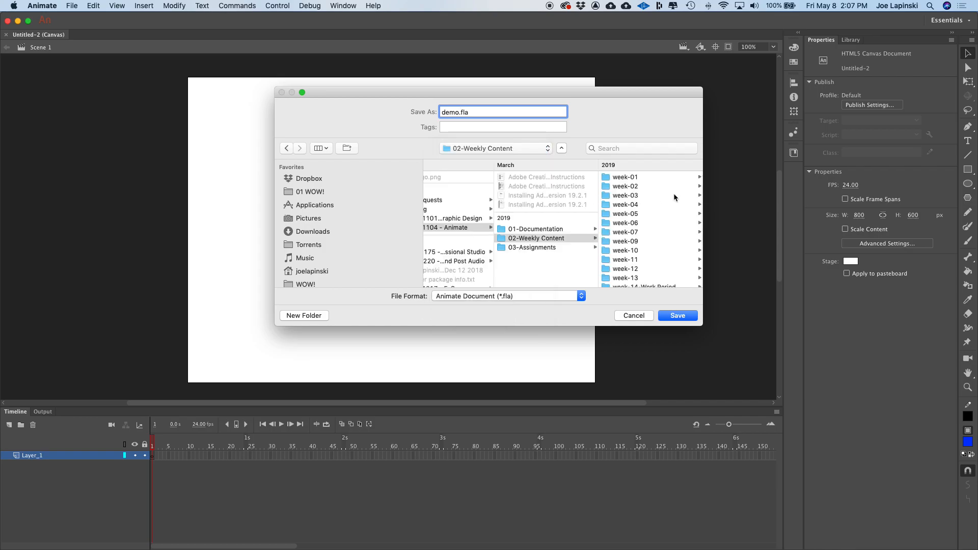
pyautogui.click(626, 187)
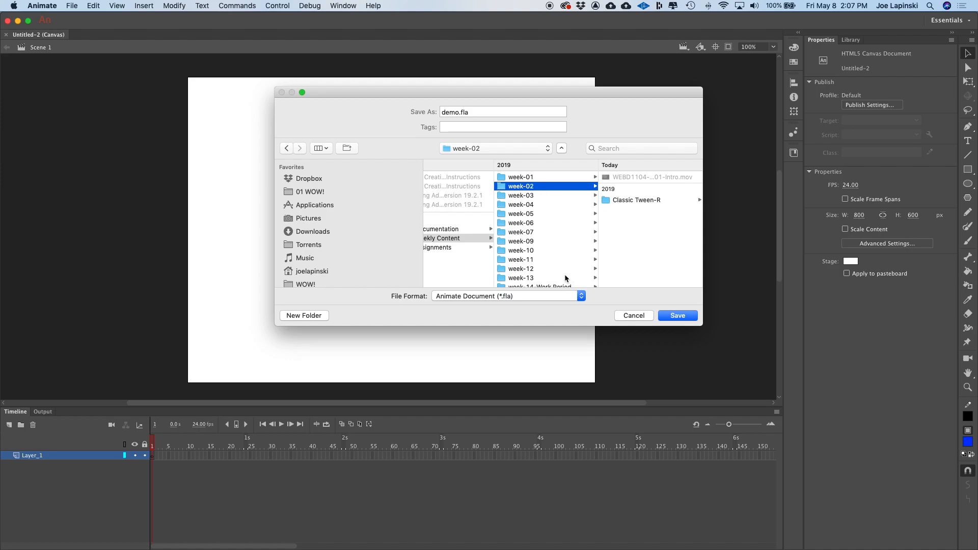
pyautogui.press('super+shift+n')
pyautogui.write('Demo')
pyautogui.press('Return')
pyautogui.press('Return')
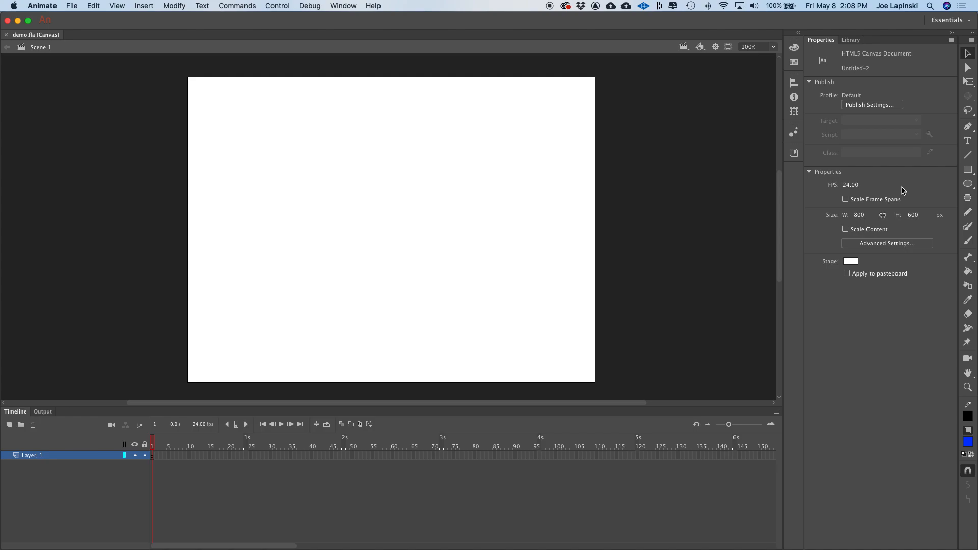
# - Draw a blue circle about 114 px wide near the stage's upper left with the Oval tool
pyautogui.click(969, 185)
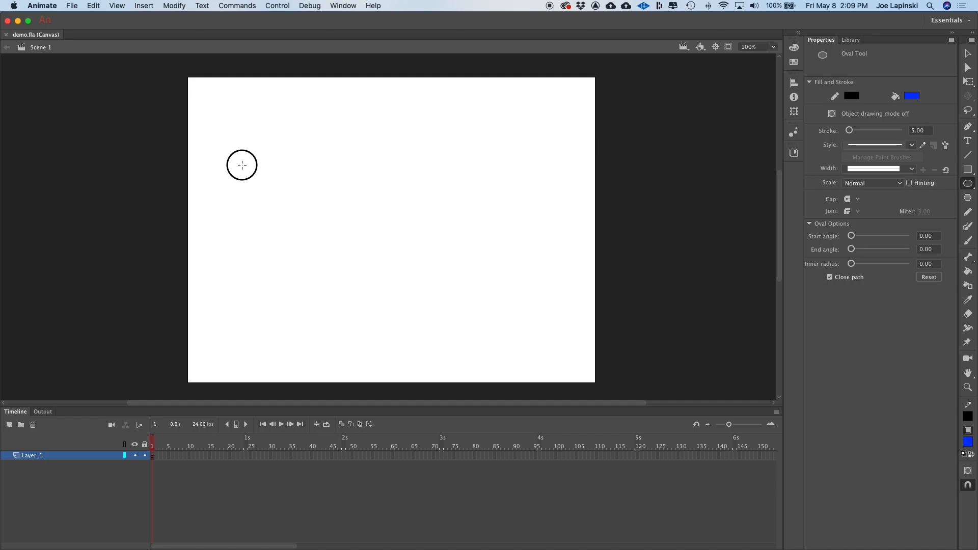
pyautogui.moveTo(239, 164); pyautogui.dragTo(299, 204)
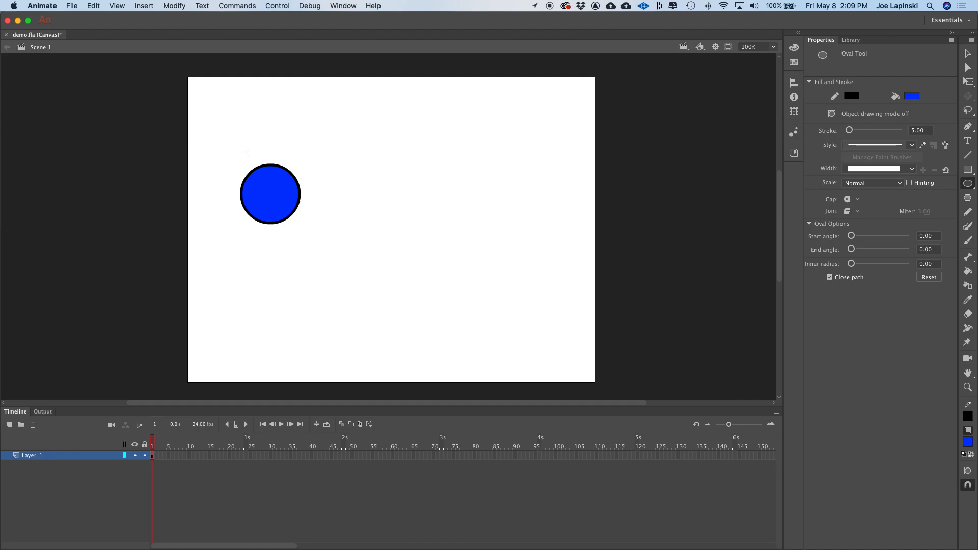
# - Select the whole circle and convert it into a Movie Clip symbol named ball, checking it in the Library
pyautogui.click(967, 53)
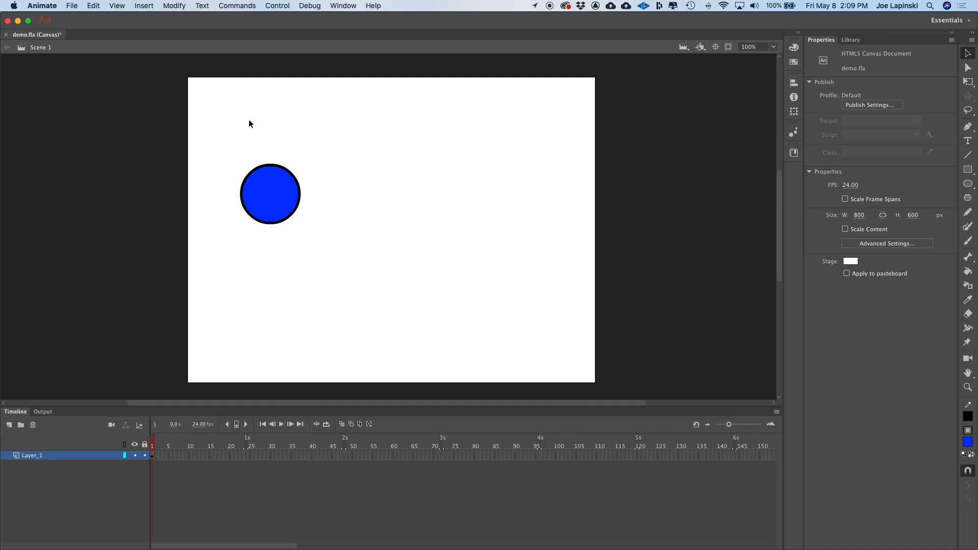
pyautogui.moveTo(234, 153); pyautogui.dragTo(350, 283)
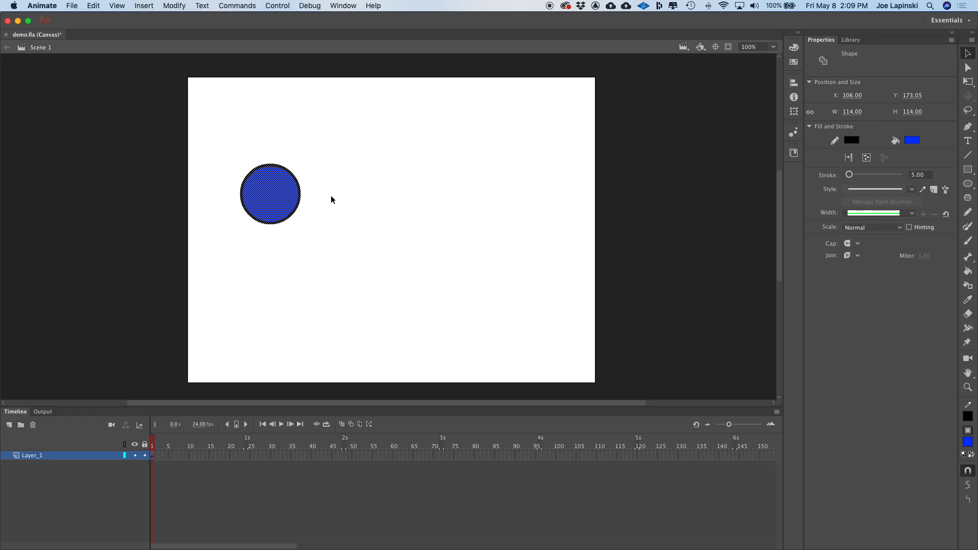
pyautogui.rightClick(253, 191)
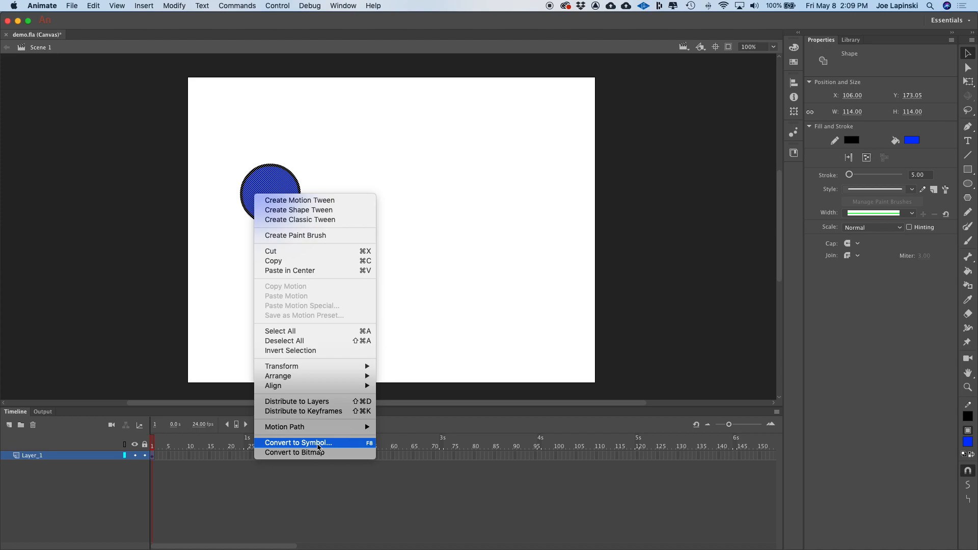
pyautogui.click(317, 444)
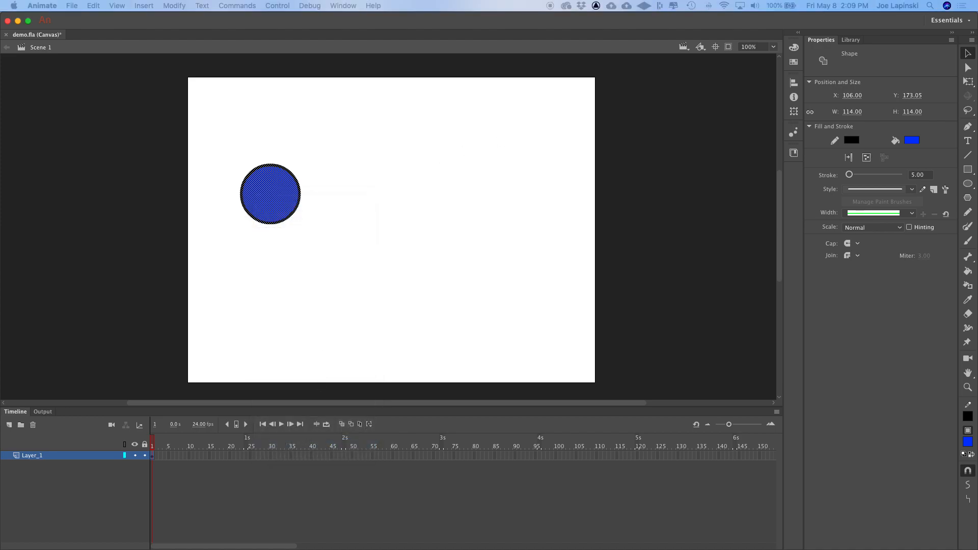
pyautogui.moveTo(564, 136); pyautogui.dragTo(448, 118)
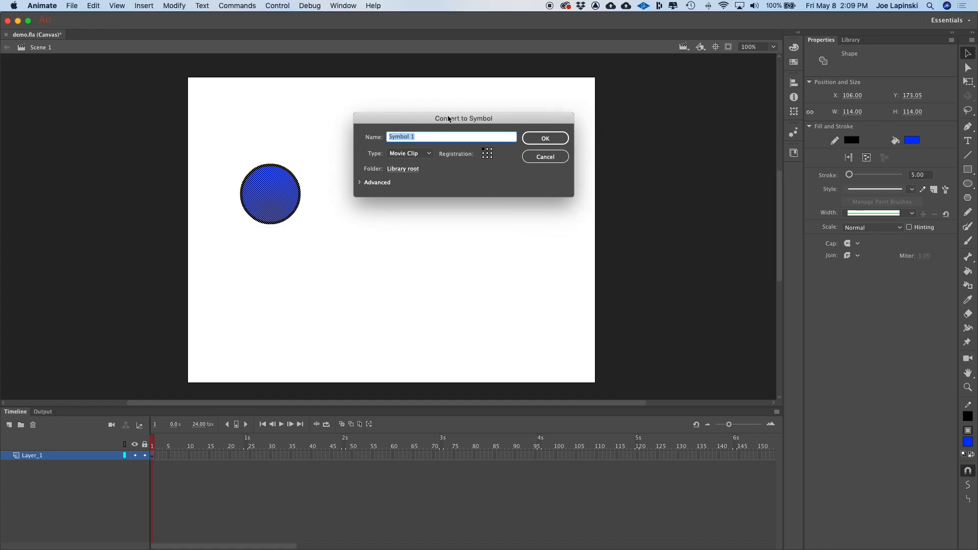
pyautogui.write('bas')
pyautogui.press('BackSpace')
pyautogui.write('ll')
pyautogui.click(538, 138)
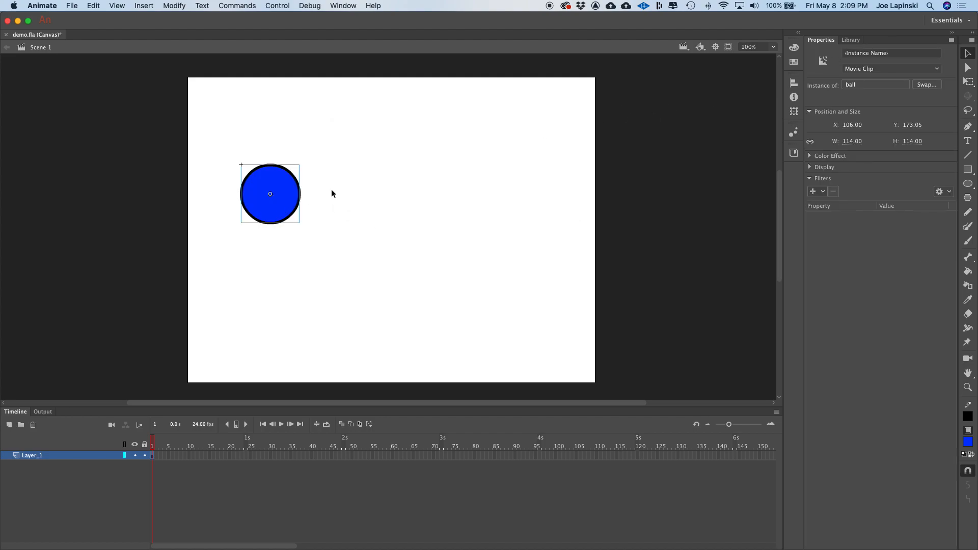
pyautogui.click(850, 41)
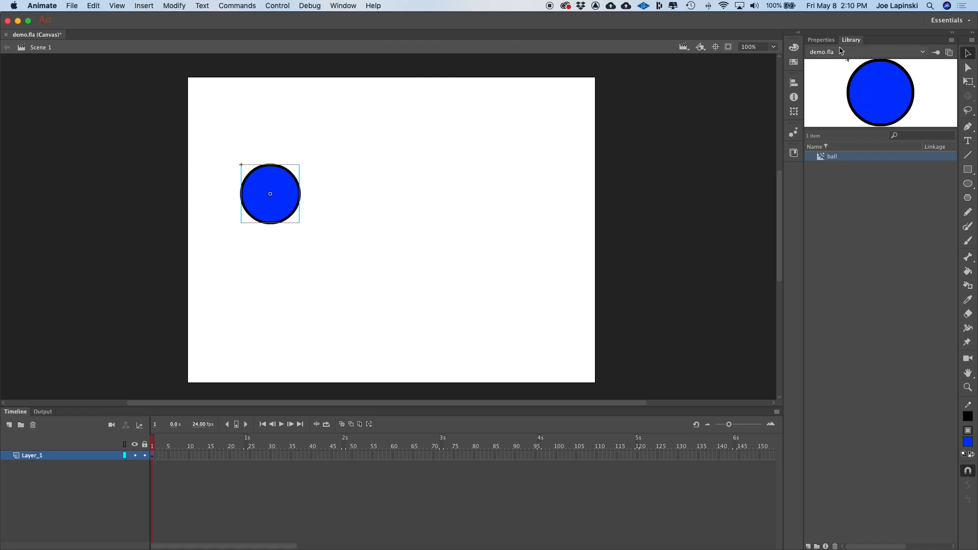
pyautogui.click(823, 40)
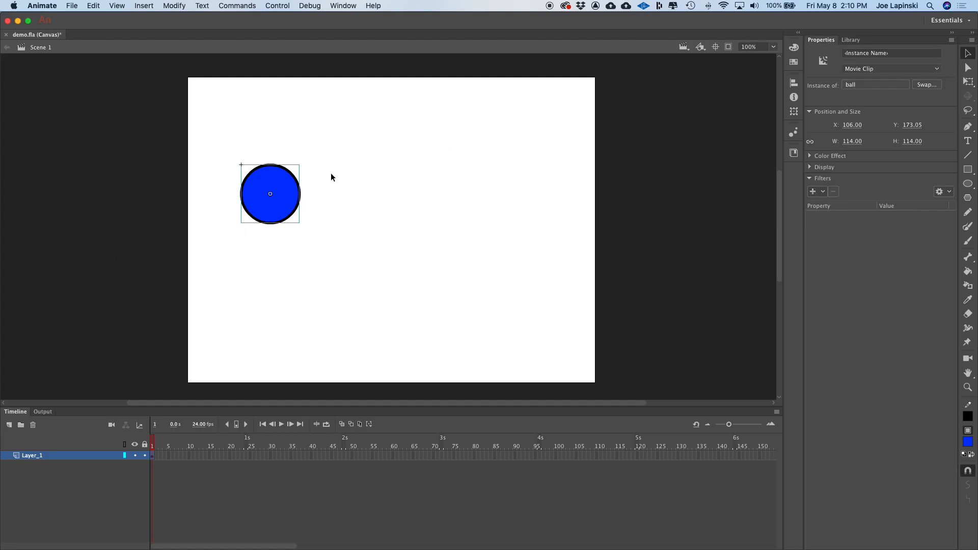
# - Move the ball instance to the top centre of the stage
pyautogui.moveTo(290, 186); pyautogui.dragTo(413, 115)
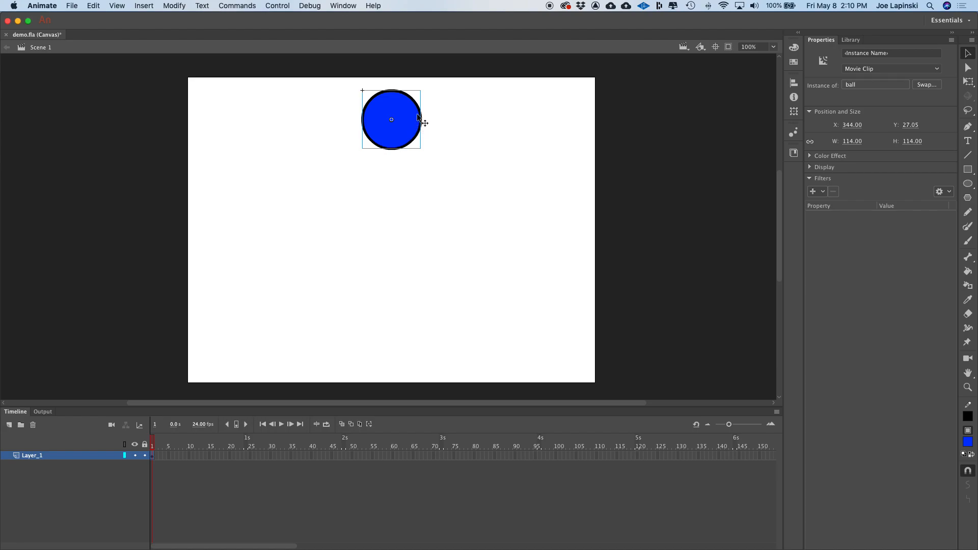
pyautogui.moveTo(414, 126); pyautogui.dragTo(412, 351)
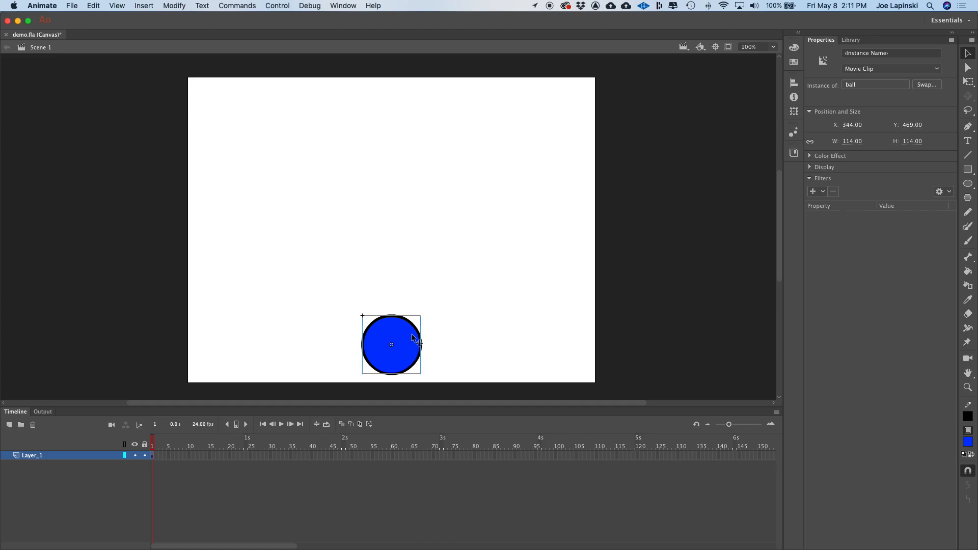
pyautogui.moveTo(417, 341); pyautogui.dragTo(413, 94)
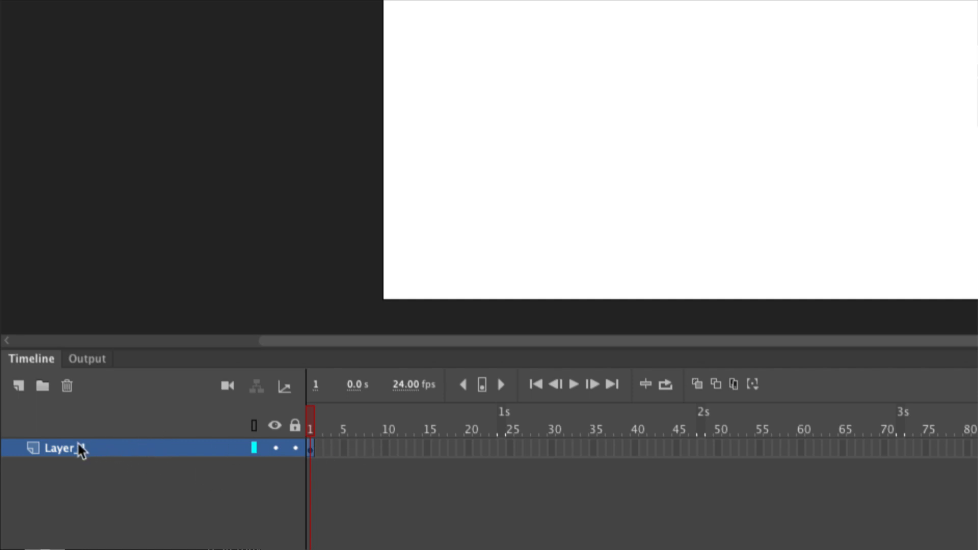
# - Rename the layer to ball
pyautogui.doubleClick(68, 448)
pyautogui.write('ball')
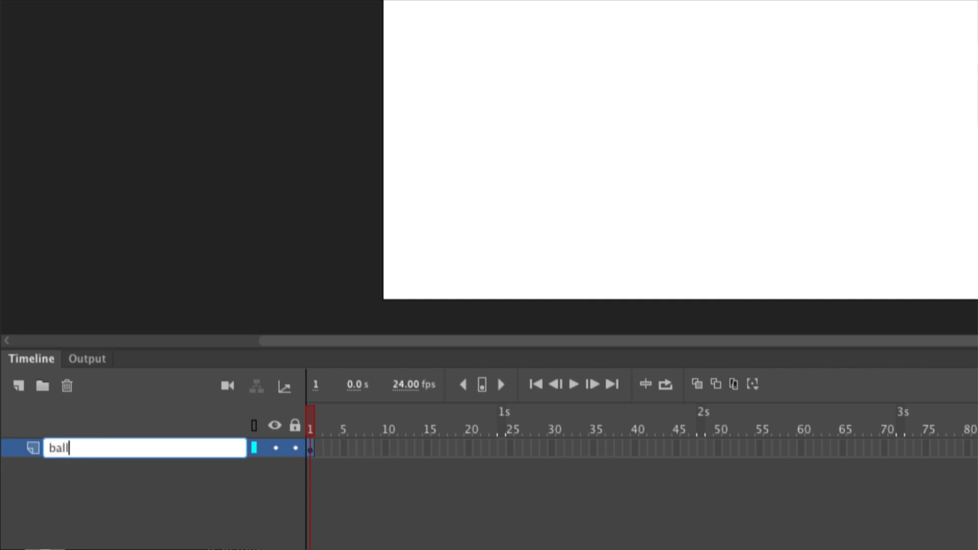
pyautogui.press('Return')
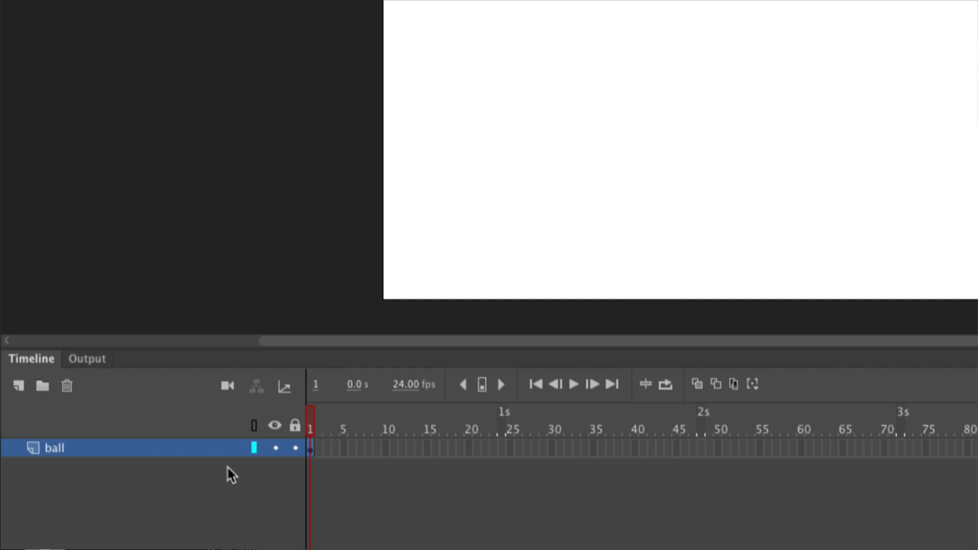
# - Insert a keyframe at frame 24 on the ball layer
pyautogui.click(501, 448)
pyautogui.rightClick(503, 446)
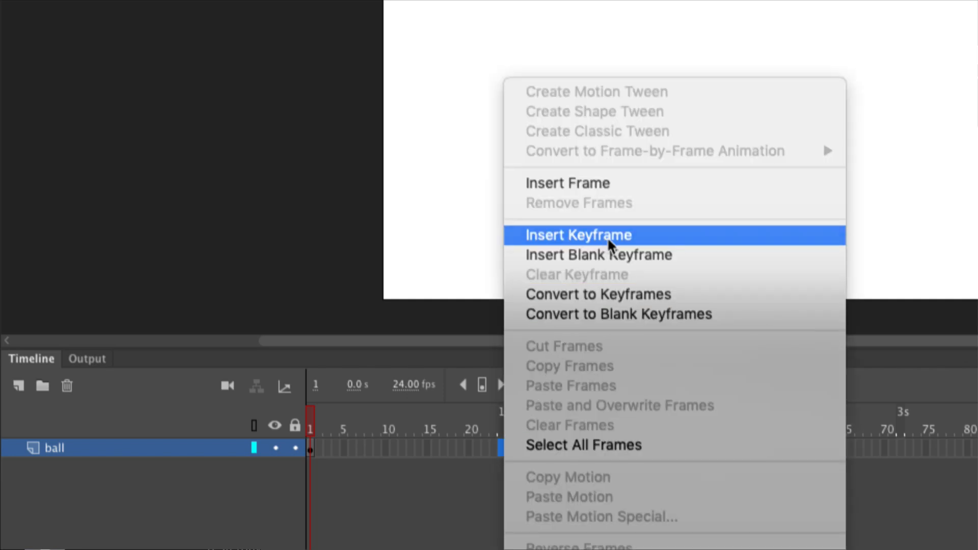
pyautogui.click(631, 233)
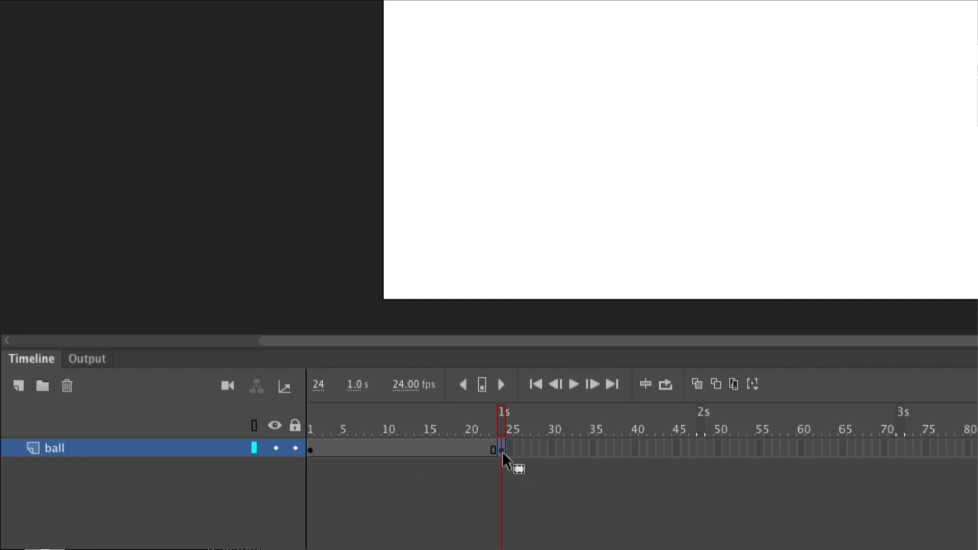
# - Move the ball down to the bottom of the stage at the frame 24 keyframe
pyautogui.click(311, 450)
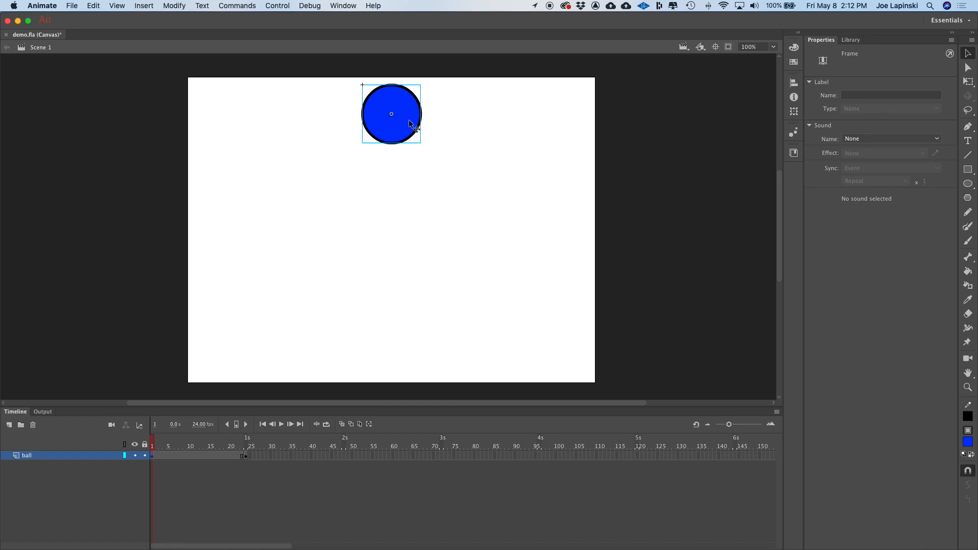
pyautogui.click(246, 455)
pyautogui.moveTo(405, 125); pyautogui.dragTo(401, 360)
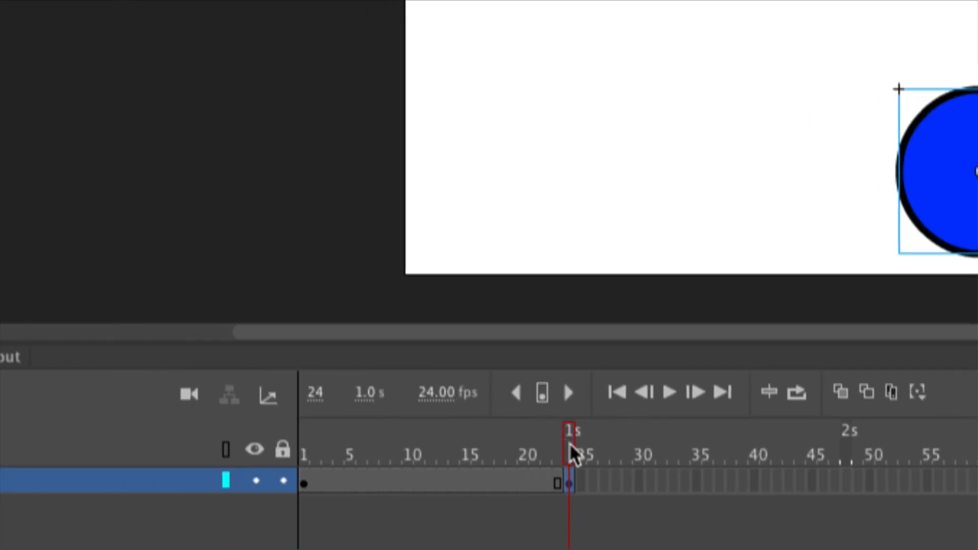
pyautogui.moveTo(570, 446)
pyautogui.mouseDown()
pyautogui.moveTo(516, 446)
pyautogui.moveTo(566, 446)
pyautogui.moveTo(571, 437)
pyautogui.moveTo(557, 442)
pyautogui.moveTo(564, 436)
pyautogui.mouseUp()
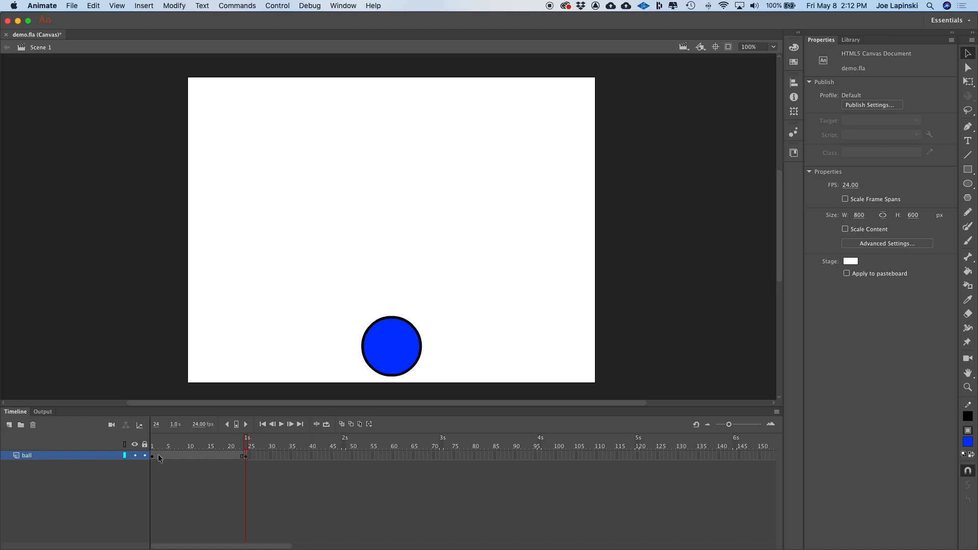
pyautogui.moveTo(247, 441)
pyautogui.mouseDown()
pyautogui.moveTo(158, 442)
pyautogui.moveTo(240, 442)
pyautogui.moveTo(248, 452)
pyautogui.mouseUp()
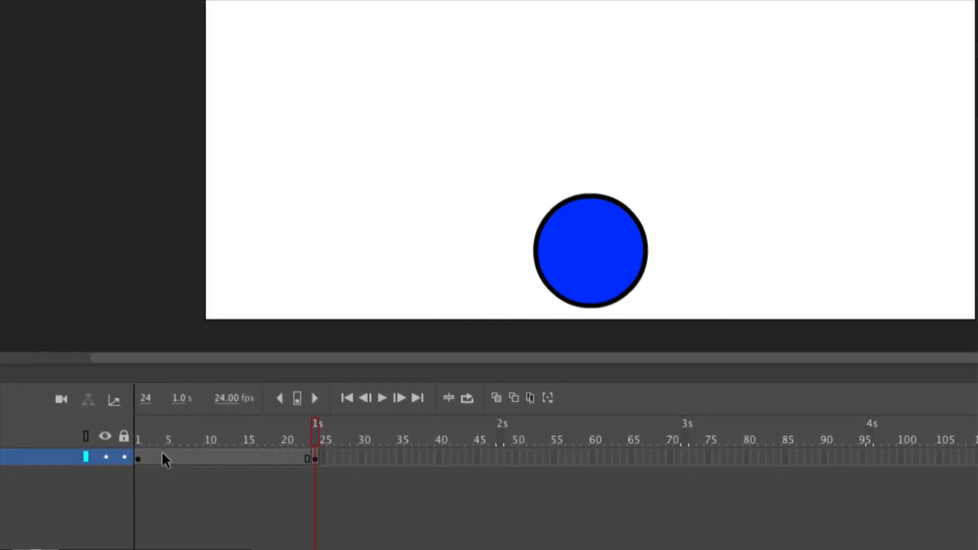
pyautogui.click(197, 450)
pyautogui.rightClick(198, 451)
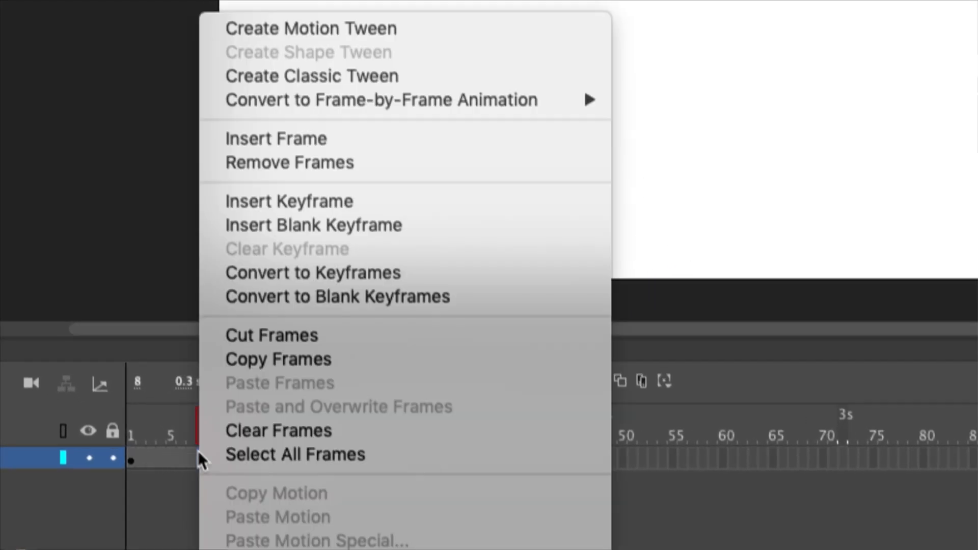
pyautogui.click(162, 468)
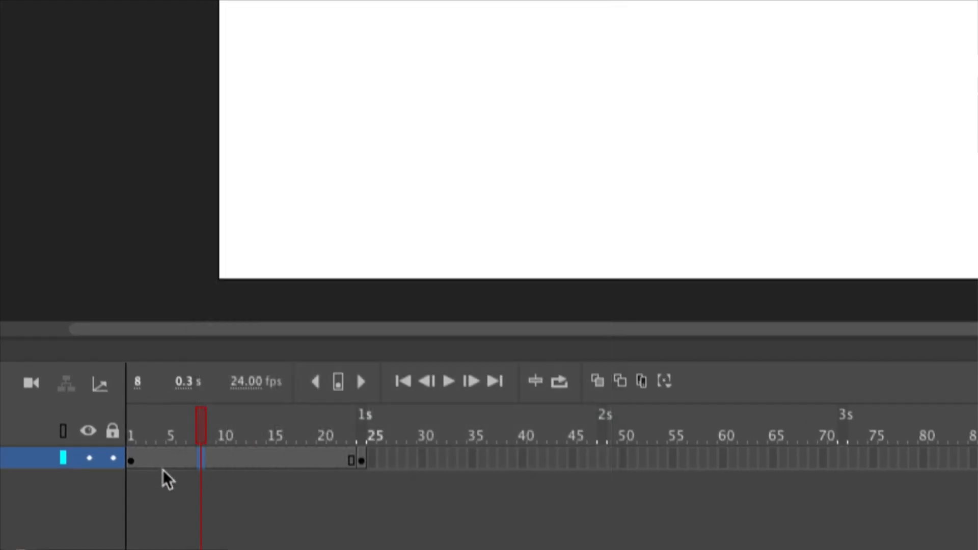
# - Create a classic tween across the frames between frame 1 and frame 24
pyautogui.rightClick(221, 458)
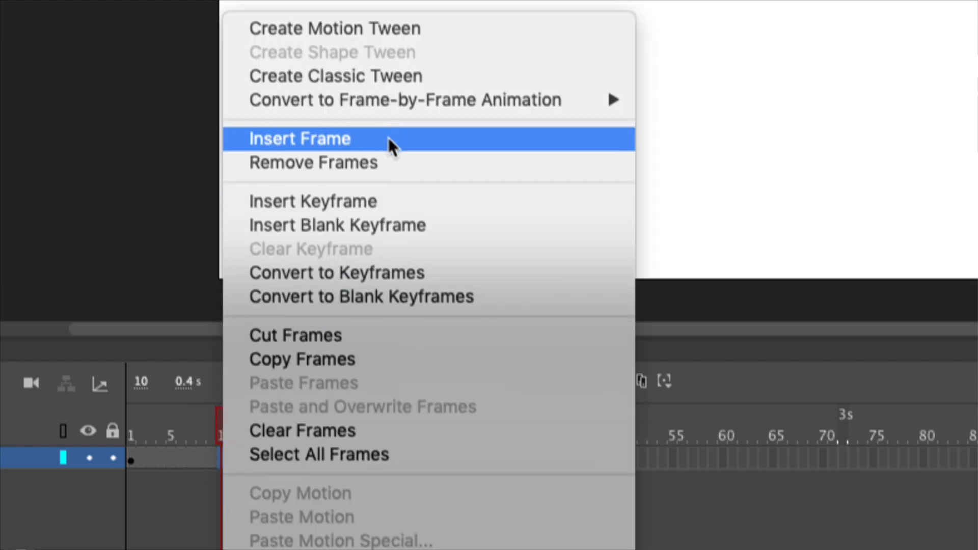
pyautogui.click(413, 76)
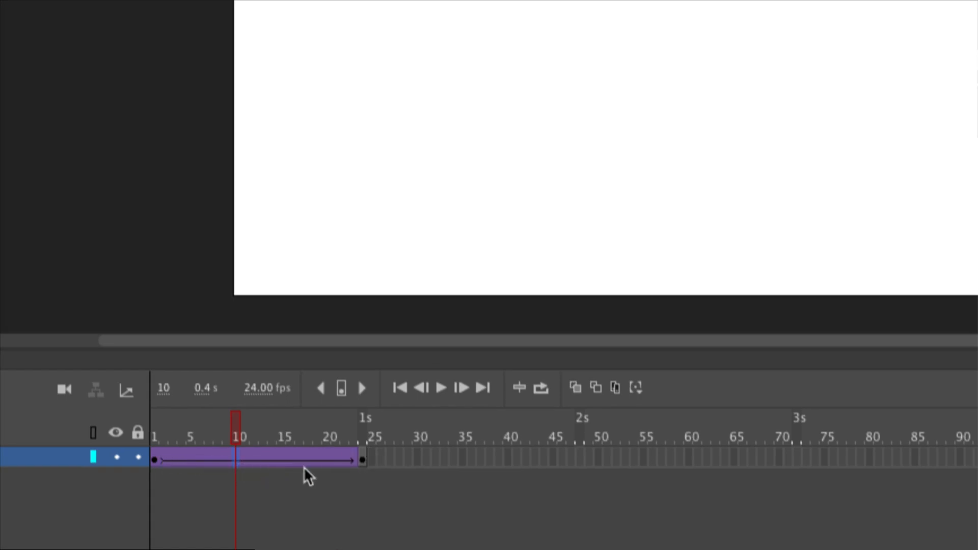
# - Cut the keyframe at frame 24 from the ball layer
pyautogui.click(362, 457)
pyautogui.rightClick(363, 457)
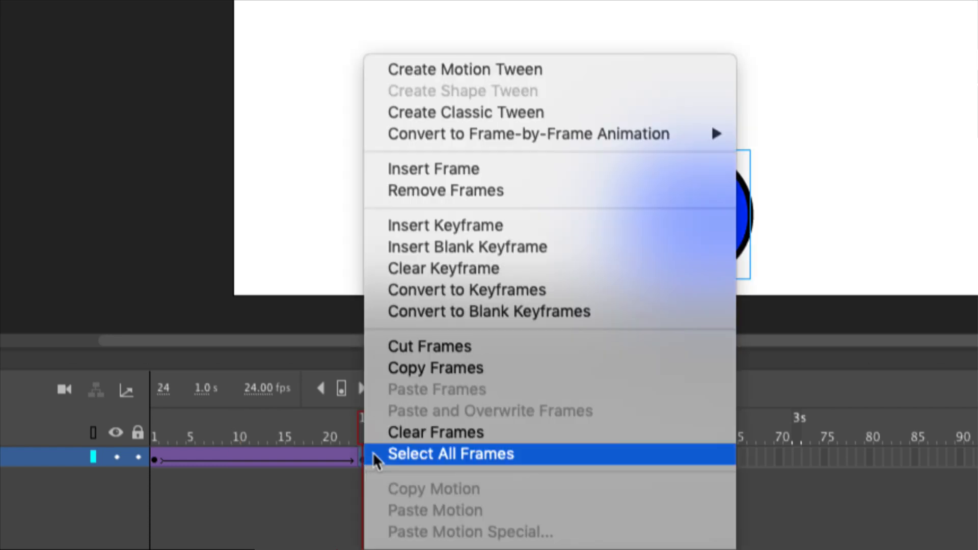
pyautogui.click(454, 345)
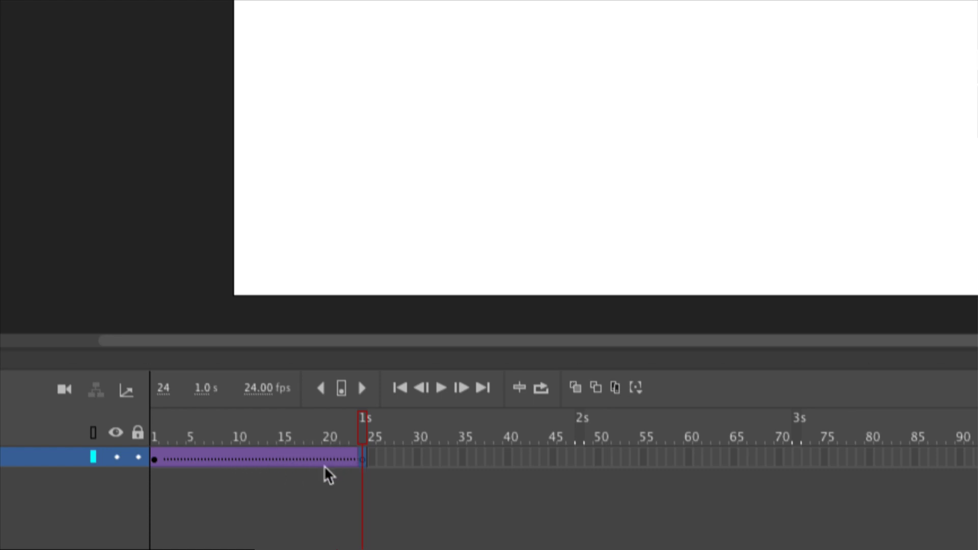
# - Undo the keyframe cut and play the ball's drop animation from frame 1
pyautogui.press('super+z')
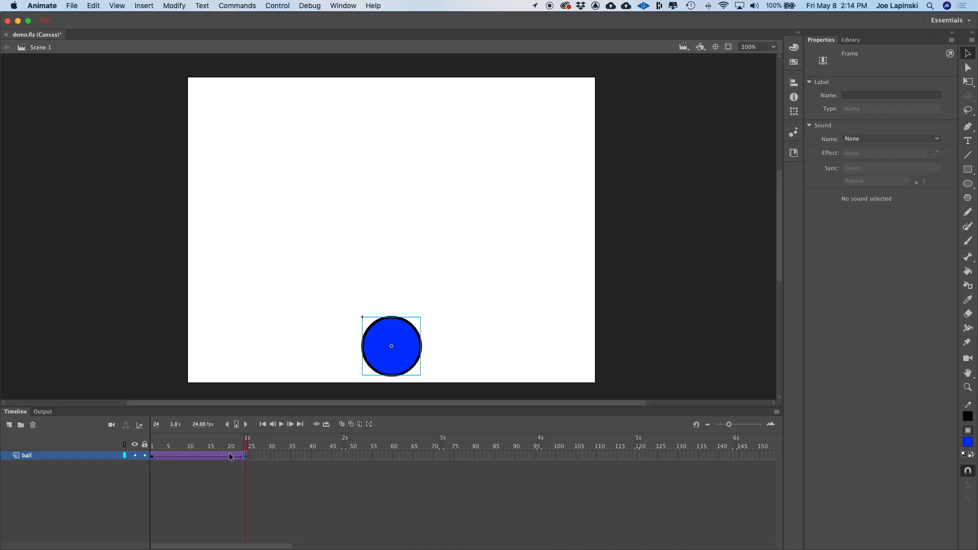
pyautogui.moveTo(246, 437); pyautogui.dragTo(112, 446)
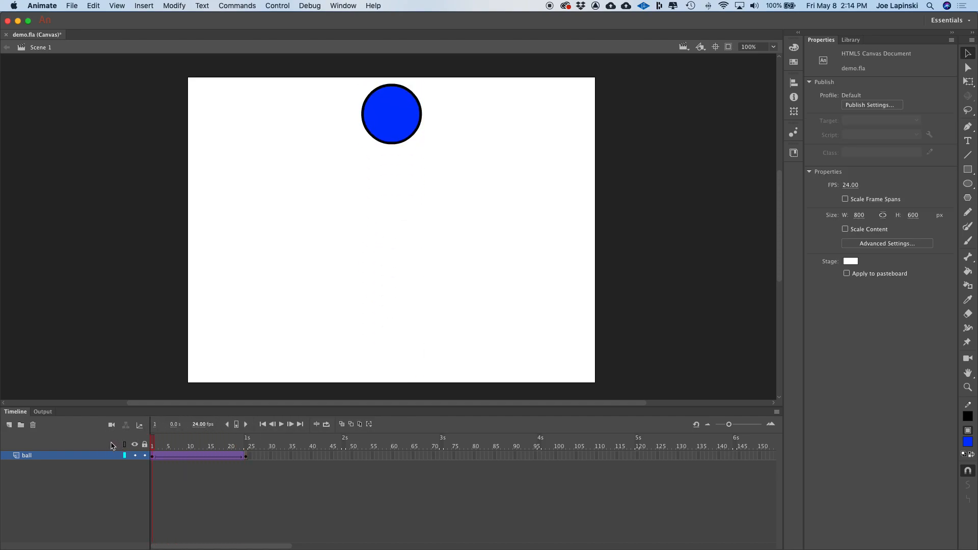
pyautogui.press('Return')
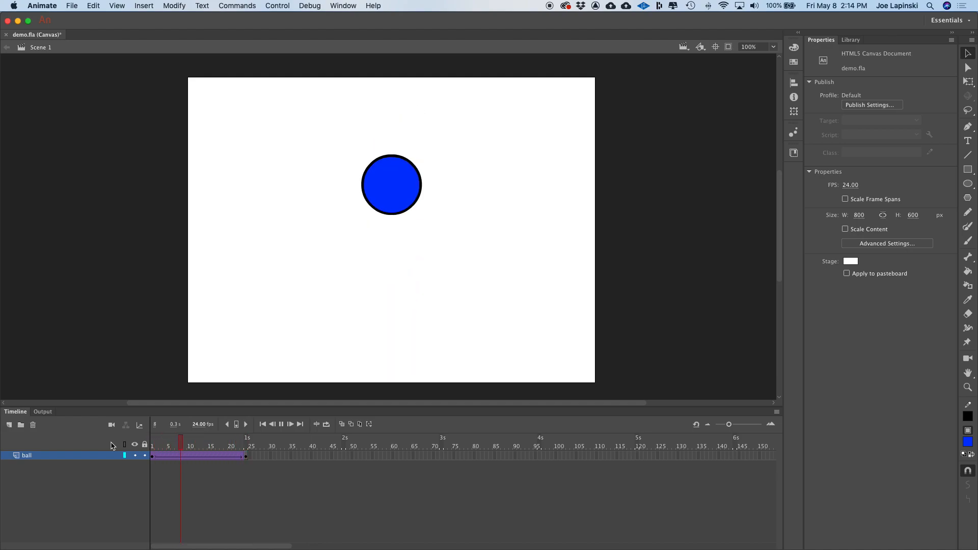
pyautogui.press('Return')
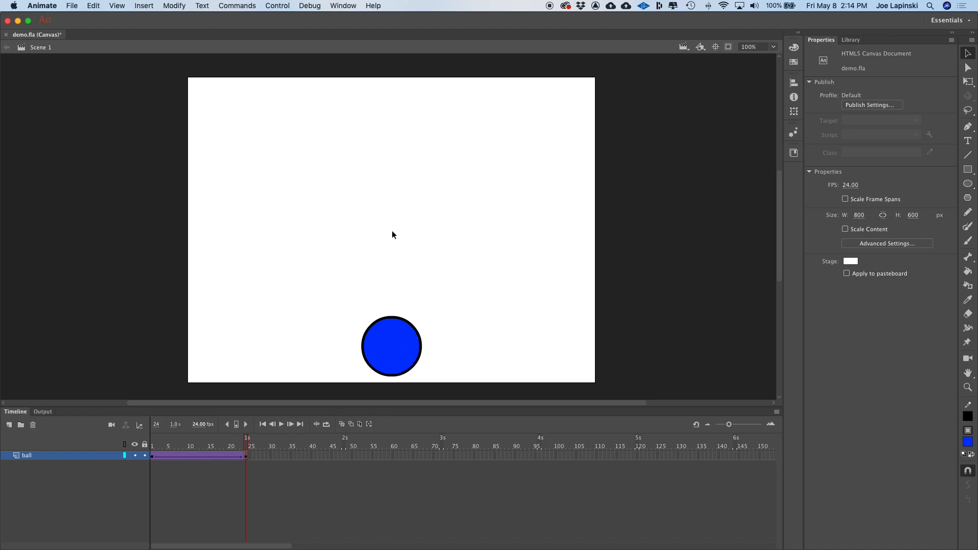
# - Scale the ball at the frame 24 keyframe with the Free Transform tool to about 522 px wide
pyautogui.click(247, 457)
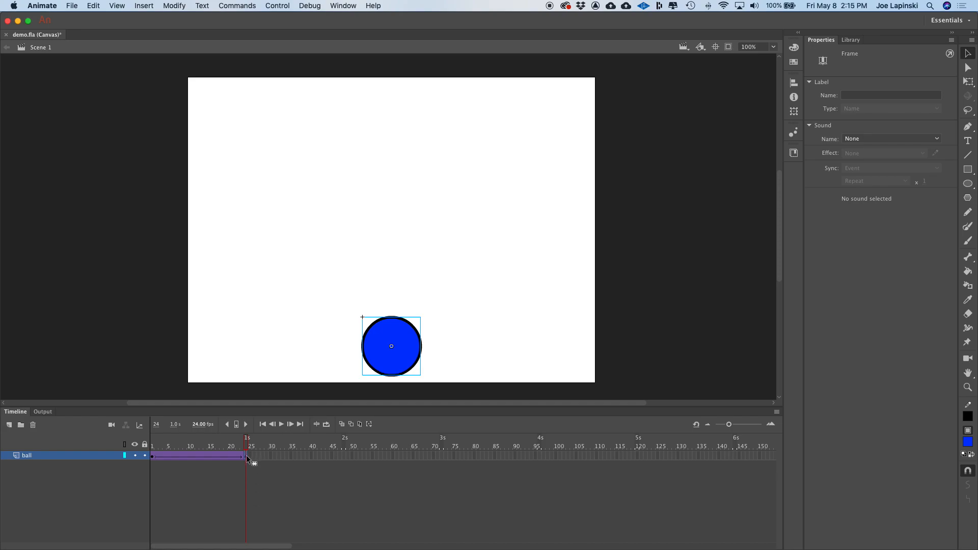
pyautogui.click(969, 82)
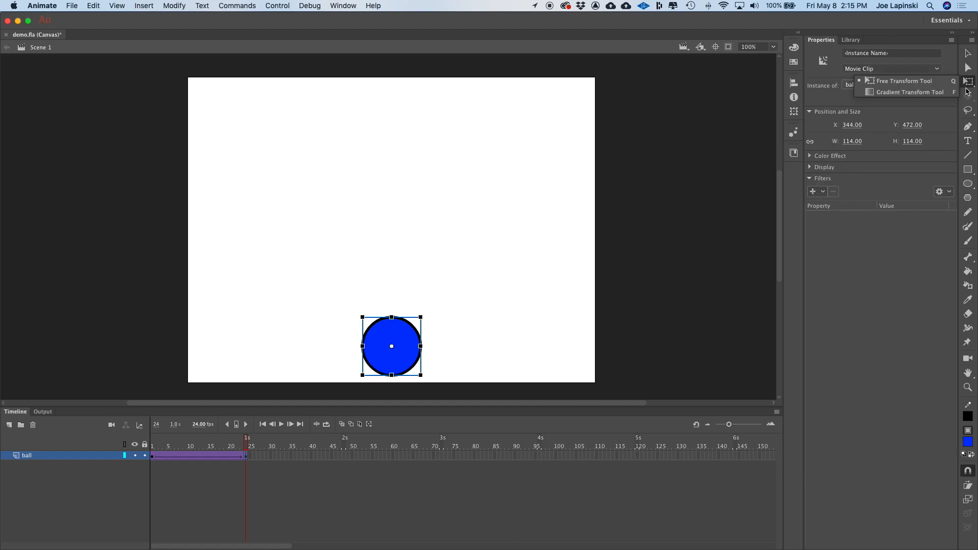
pyautogui.click(421, 317)
pyautogui.moveTo(422, 317); pyautogui.dragTo(582, 214)
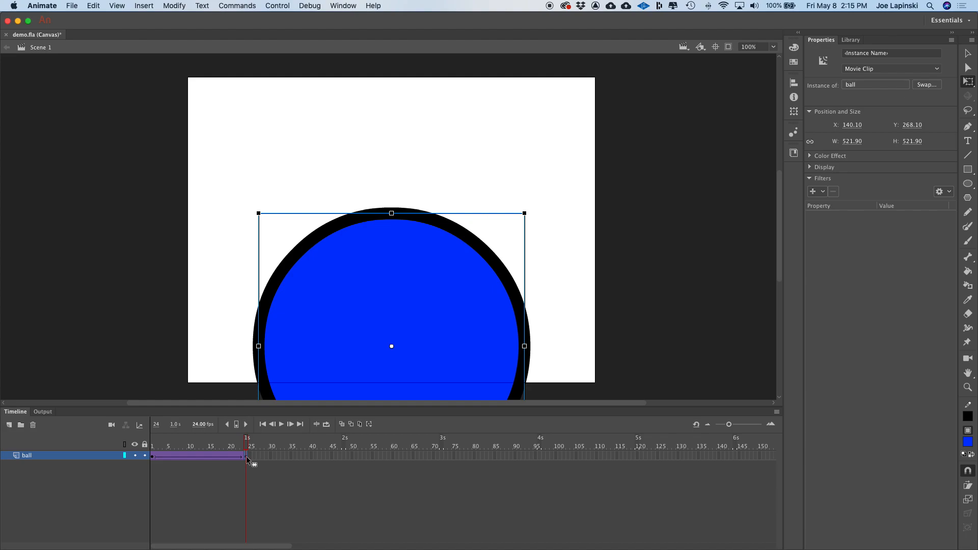
# - Scrub and play the timeline from frame 1 to preview the ball growing as it falls
pyautogui.moveTo(247, 442); pyautogui.dragTo(124, 444)
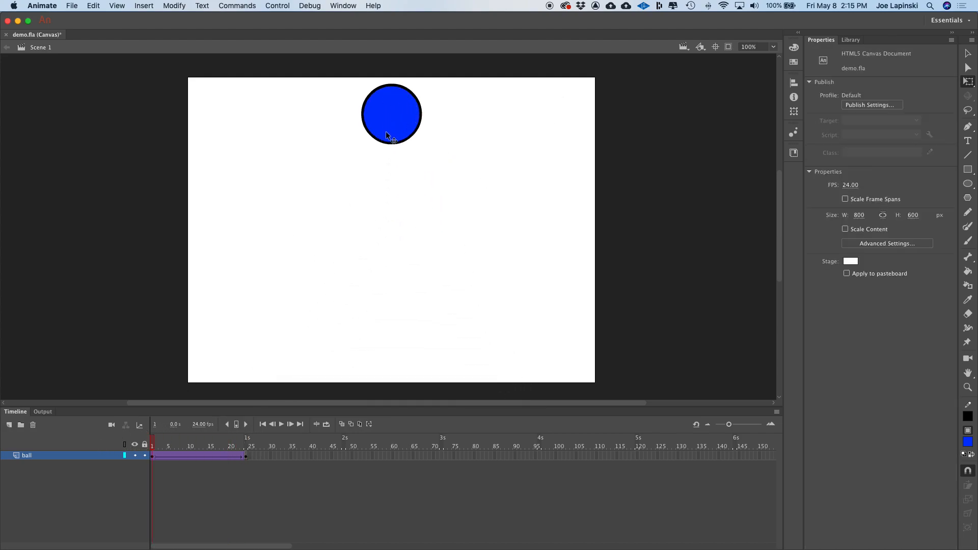
pyautogui.click(155, 442)
pyautogui.moveTo(155, 444); pyautogui.dragTo(246, 453)
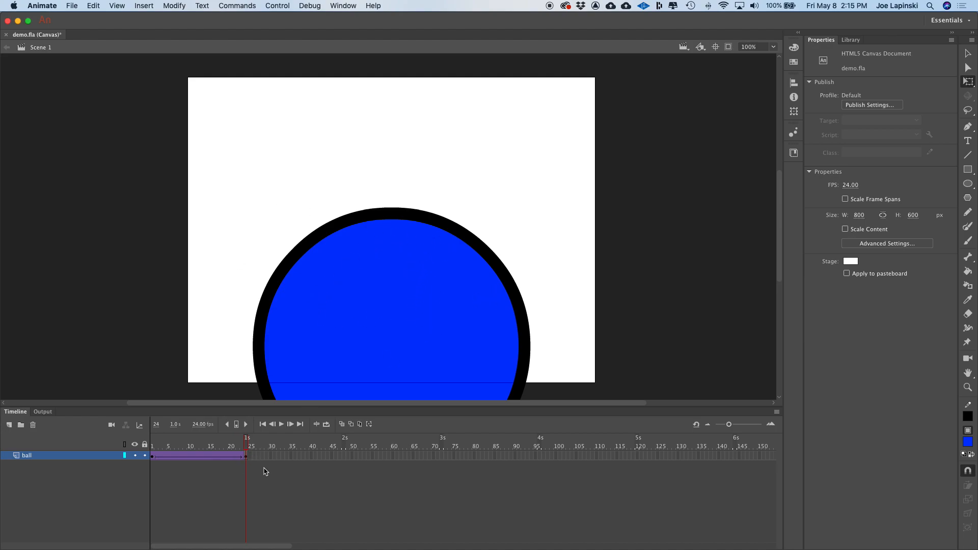
pyautogui.press('Return')
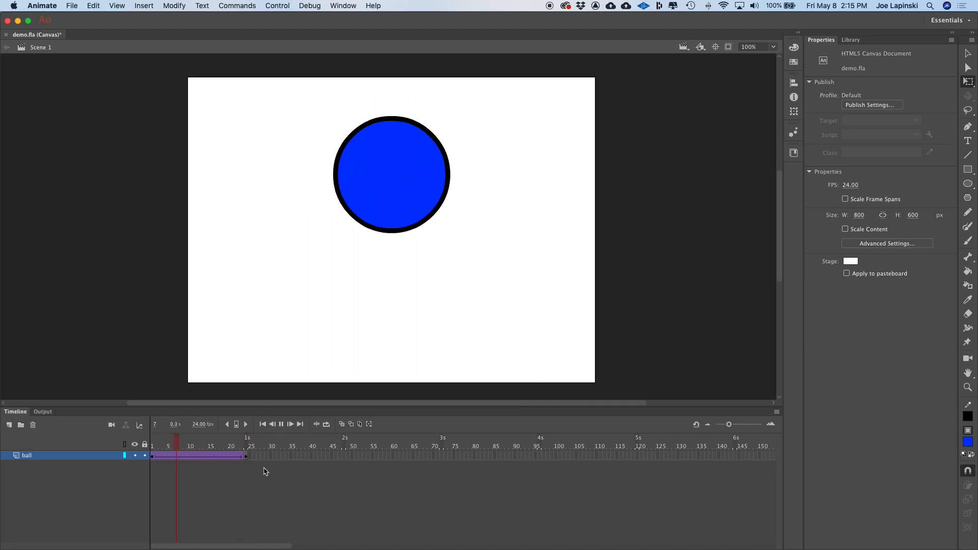
pyautogui.press('Return')
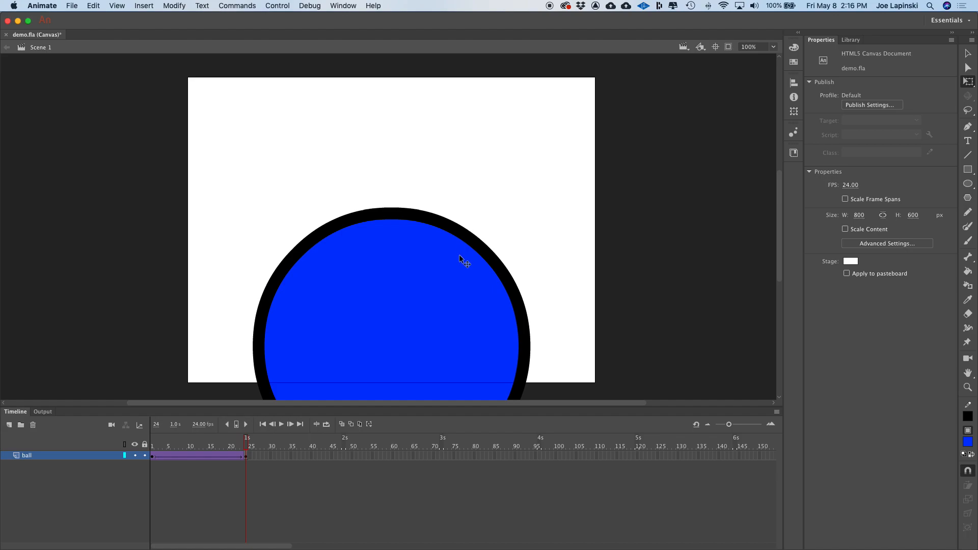
pyautogui.click(247, 443)
pyautogui.moveTo(247, 443); pyautogui.dragTo(148, 443)
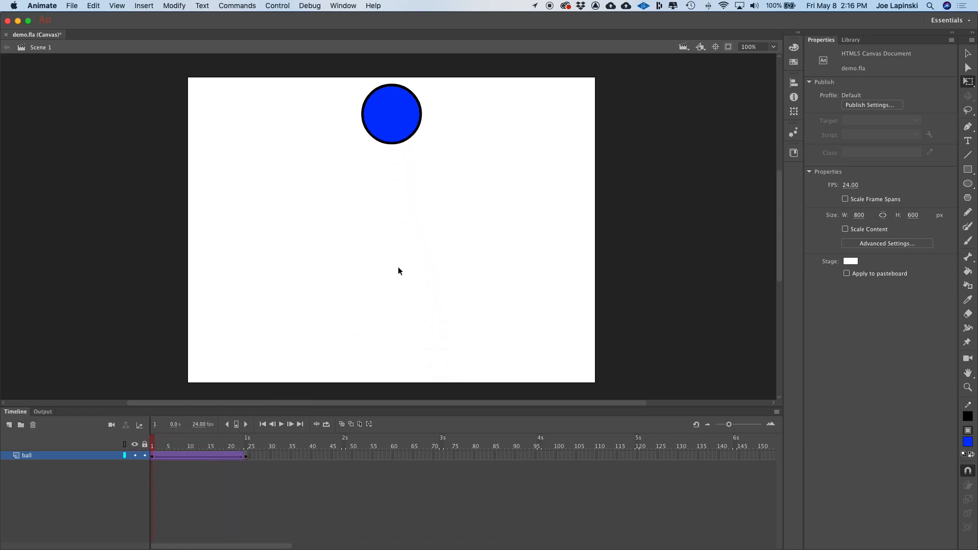
# - Set the ball's Color Effect to Alpha at 0% on the frame 1 keyframe using the Selection tool
pyautogui.click(383, 97)
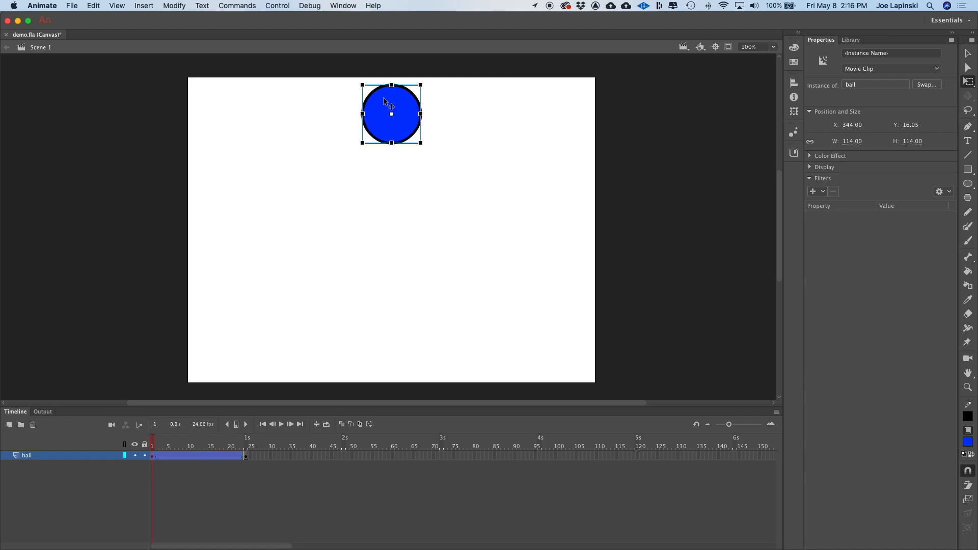
pyautogui.click(968, 55)
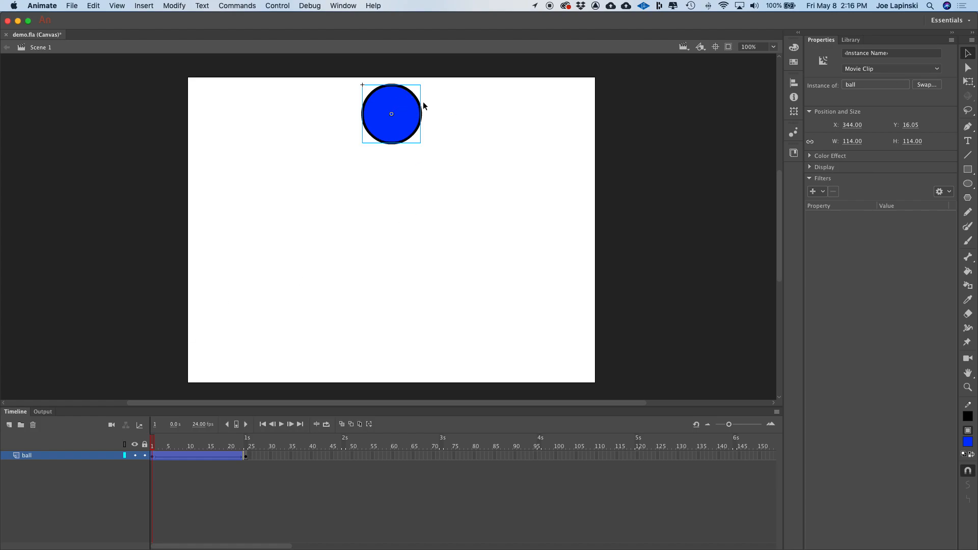
pyautogui.click(153, 439)
pyautogui.moveTo(154, 439); pyautogui.dragTo(246, 444)
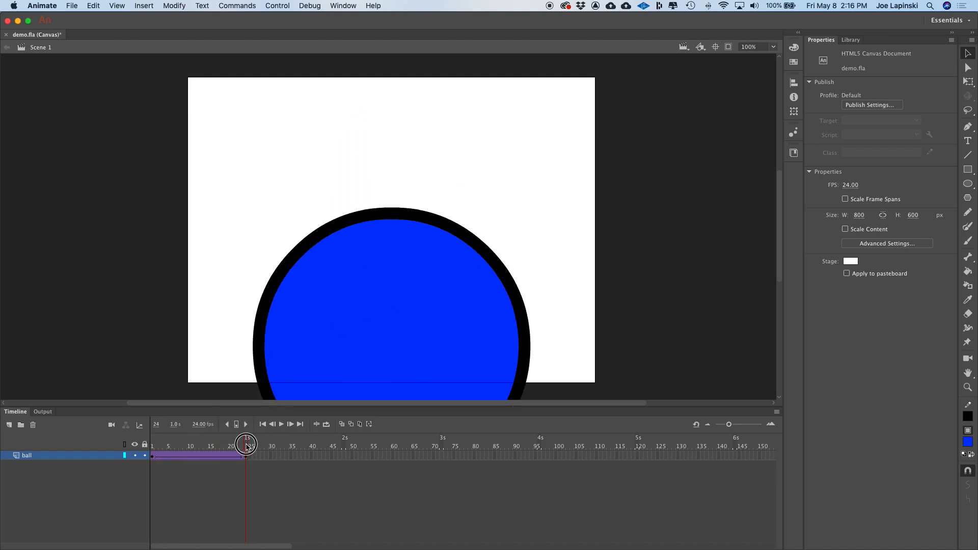
pyautogui.click(154, 456)
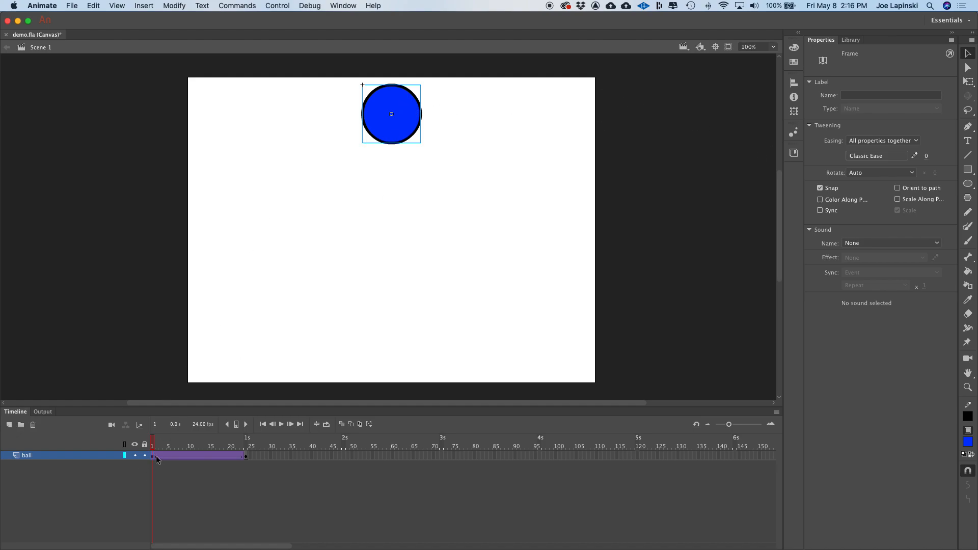
pyautogui.click(407, 114)
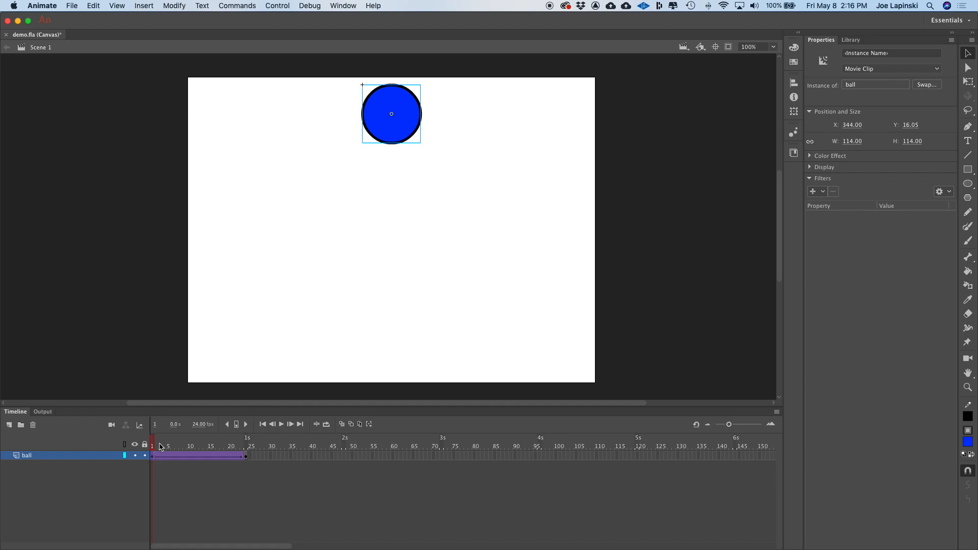
pyautogui.click(152, 456)
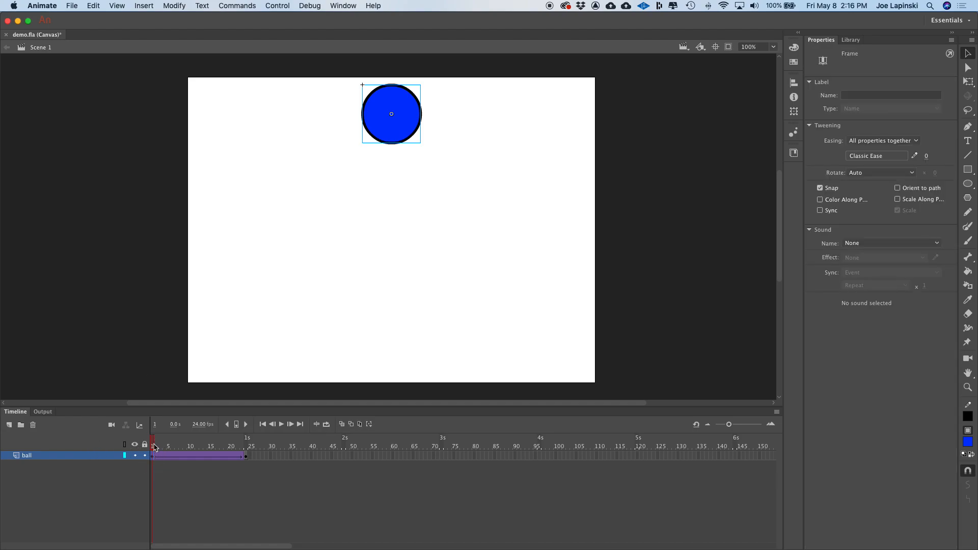
pyautogui.click(408, 125)
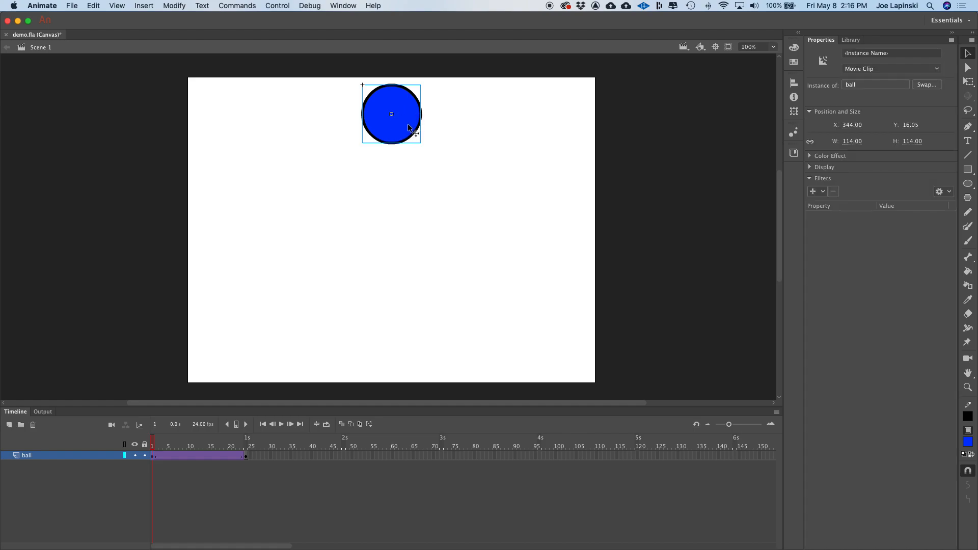
pyautogui.click(811, 157)
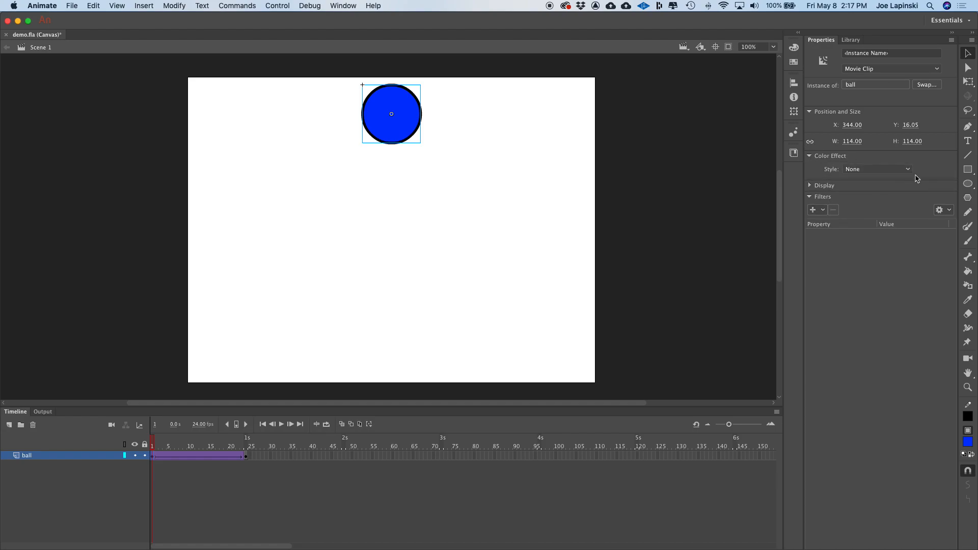
pyautogui.click(869, 169)
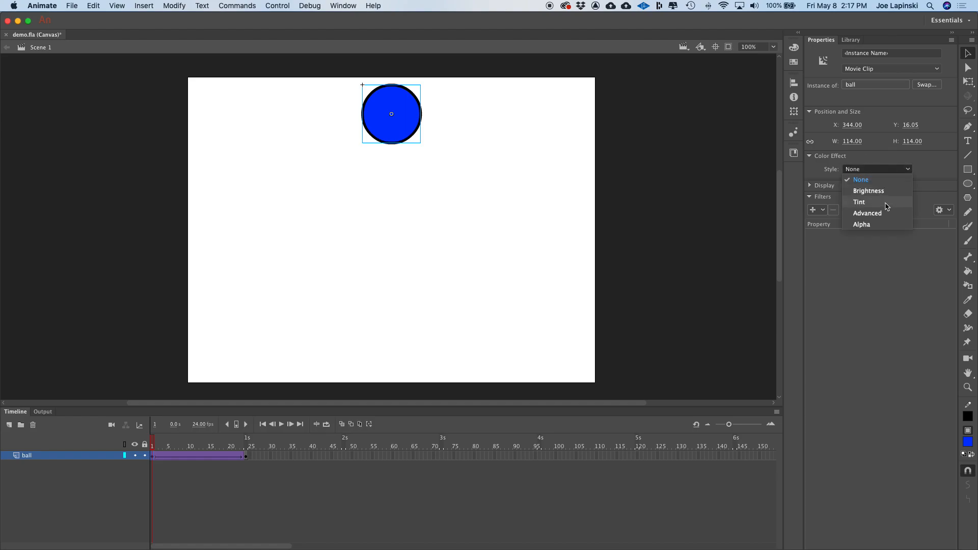
pyautogui.click(880, 224)
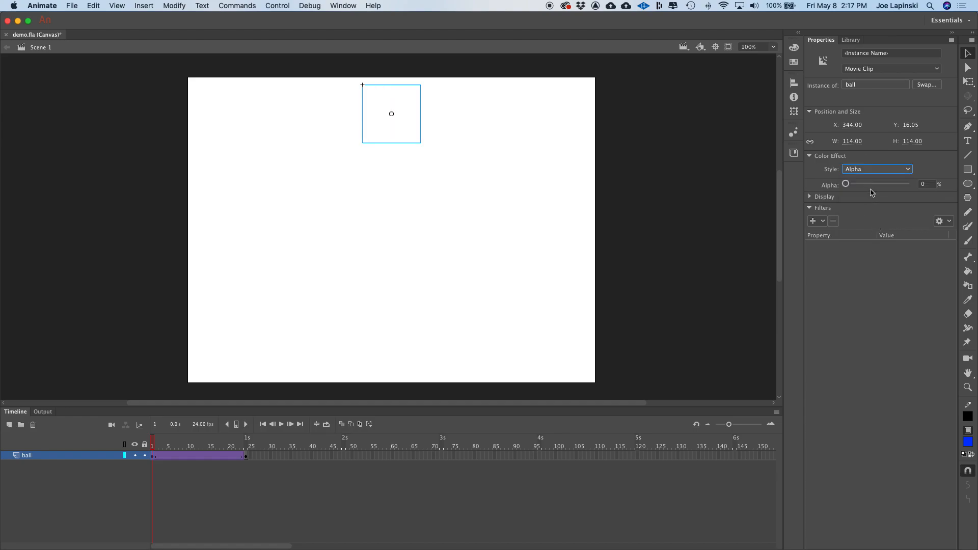
pyautogui.moveTo(846, 183)
pyautogui.mouseDown()
pyautogui.moveTo(916, 185)
pyautogui.moveTo(835, 190)
pyautogui.mouseUp()
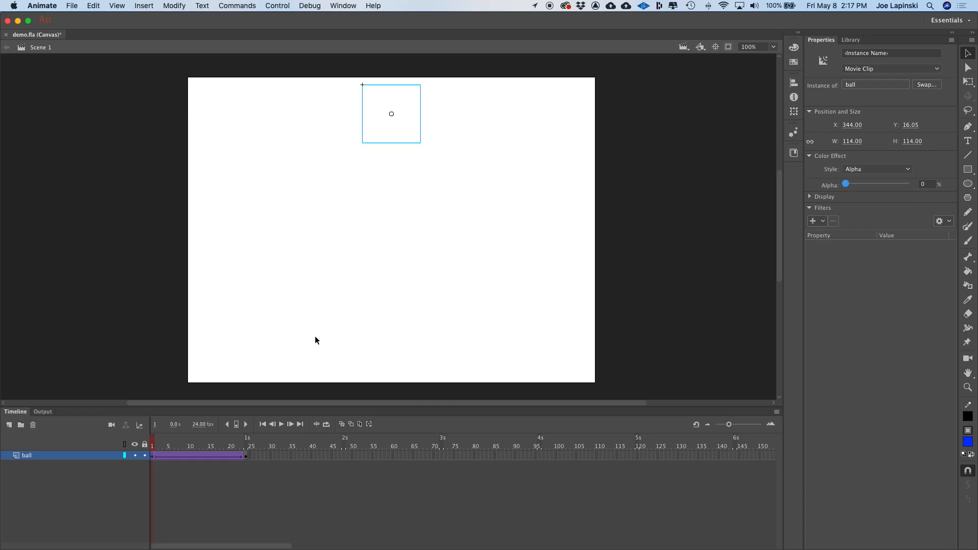
# - Play the animation from frame 1 to preview the ball fading in
pyautogui.moveTo(154, 447); pyautogui.dragTo(101, 472)
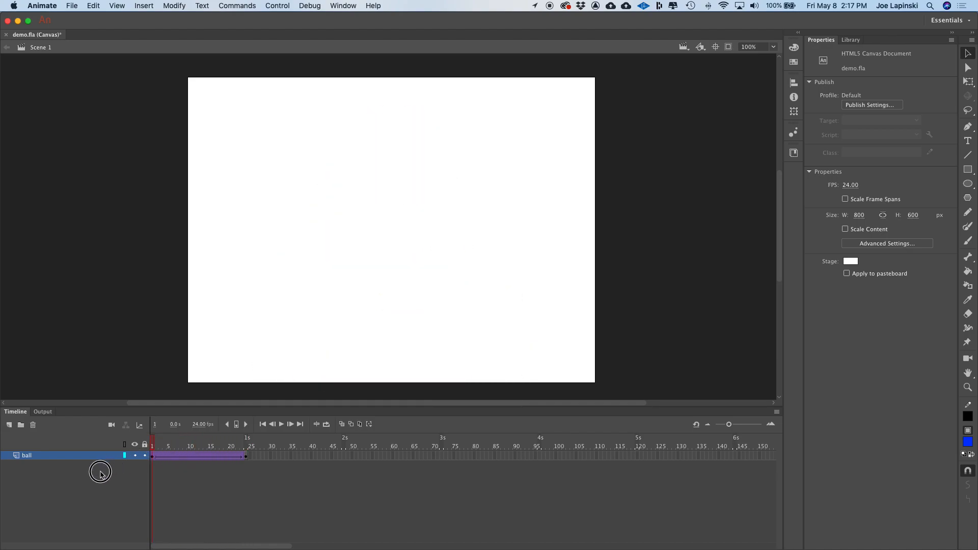
pyautogui.press('Return')
pyautogui.press('Return')
pyautogui.press('Return')
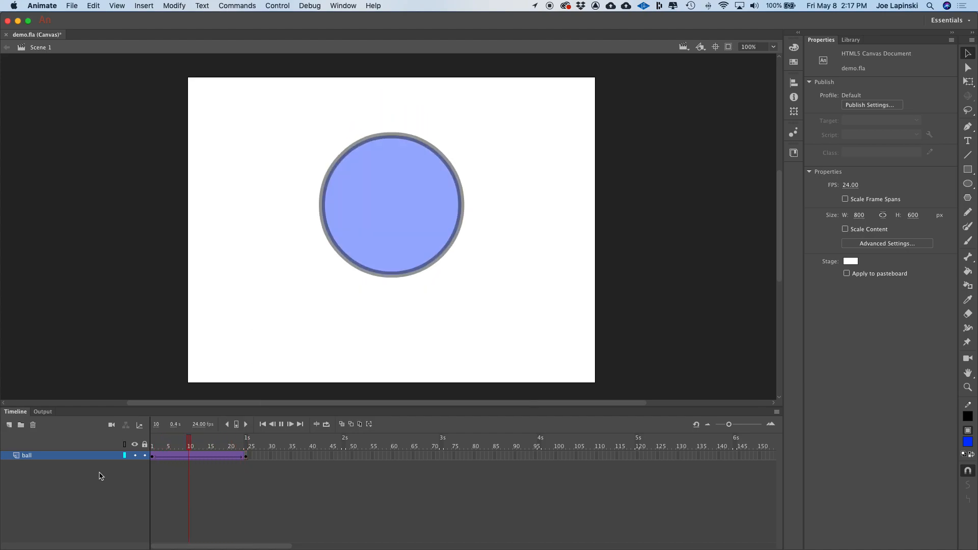
# - Tint the ball at frame 24 pure red: Tint 100%, Red 255, Green 0, Blue 0
pyautogui.click(469, 290)
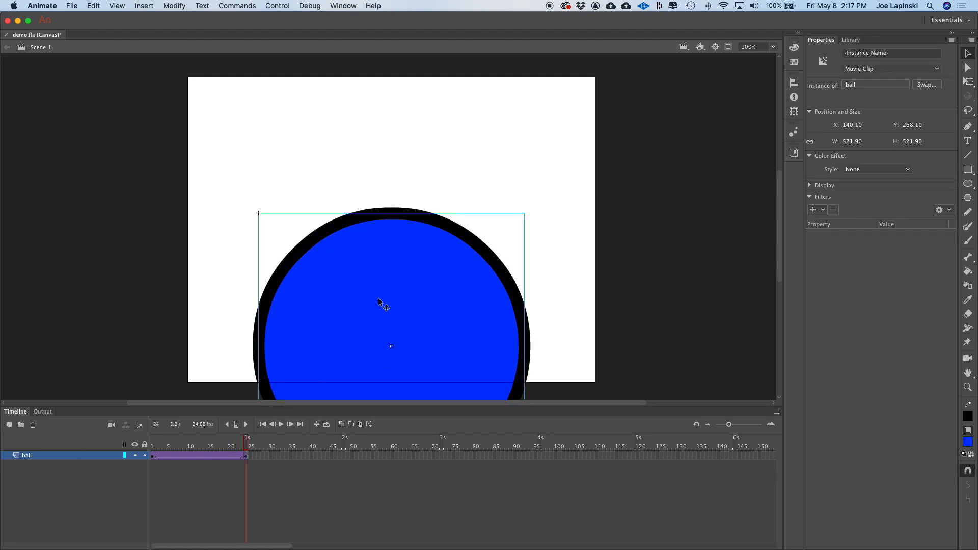
pyautogui.click(266, 503)
pyautogui.click(246, 455)
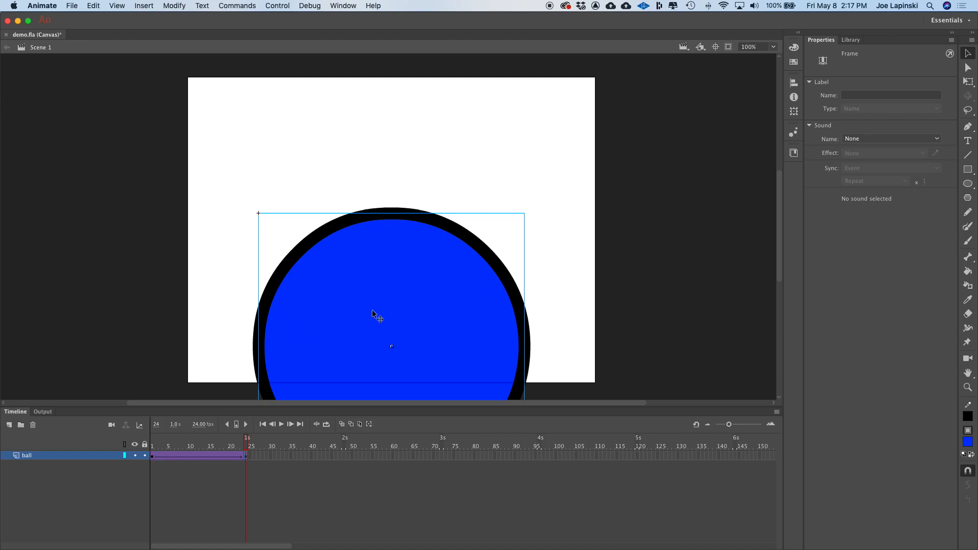
pyautogui.click(335, 308)
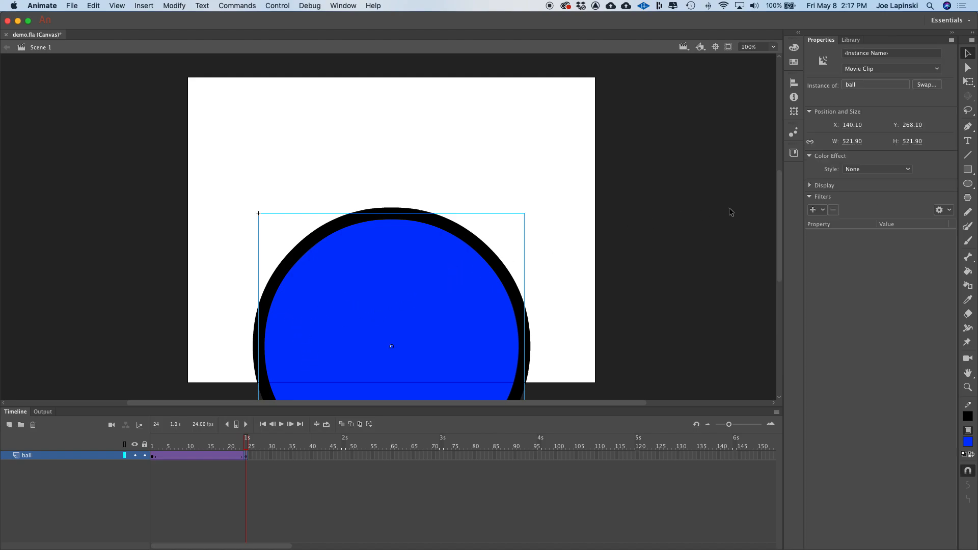
pyautogui.click(860, 172)
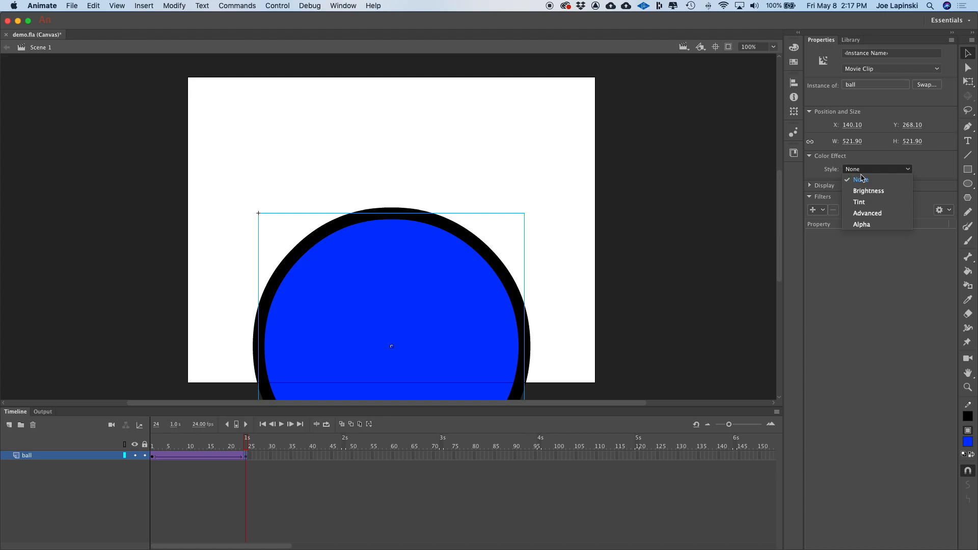
pyautogui.click(877, 203)
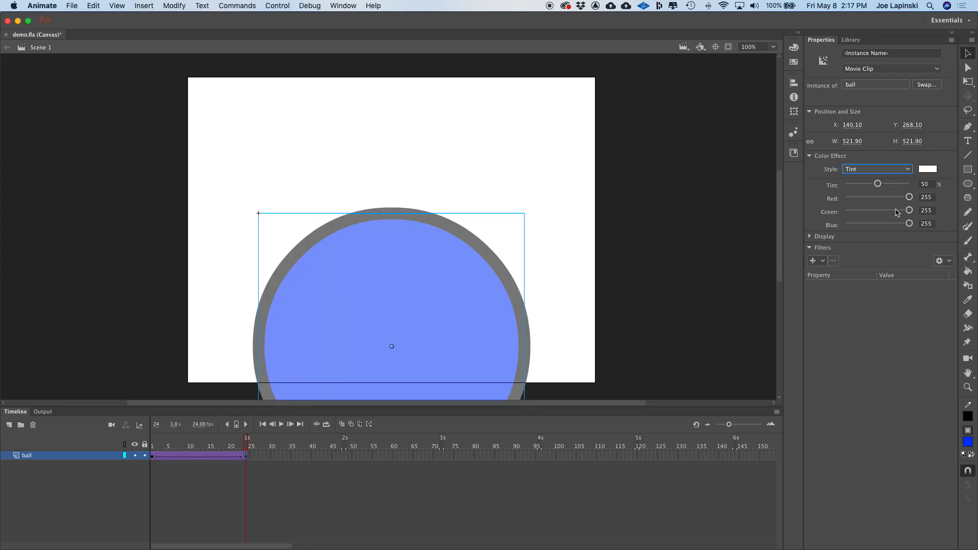
pyautogui.moveTo(878, 183); pyautogui.dragTo(814, 193)
pyautogui.moveTo(910, 210); pyautogui.dragTo(828, 225)
pyautogui.moveTo(909, 224); pyautogui.dragTo(815, 236)
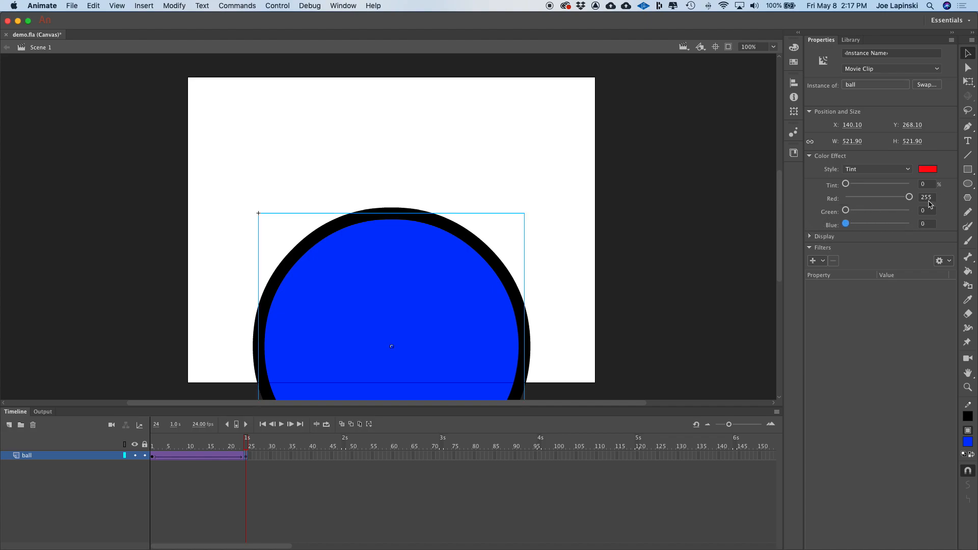
pyautogui.moveTo(845, 184); pyautogui.dragTo(920, 186)
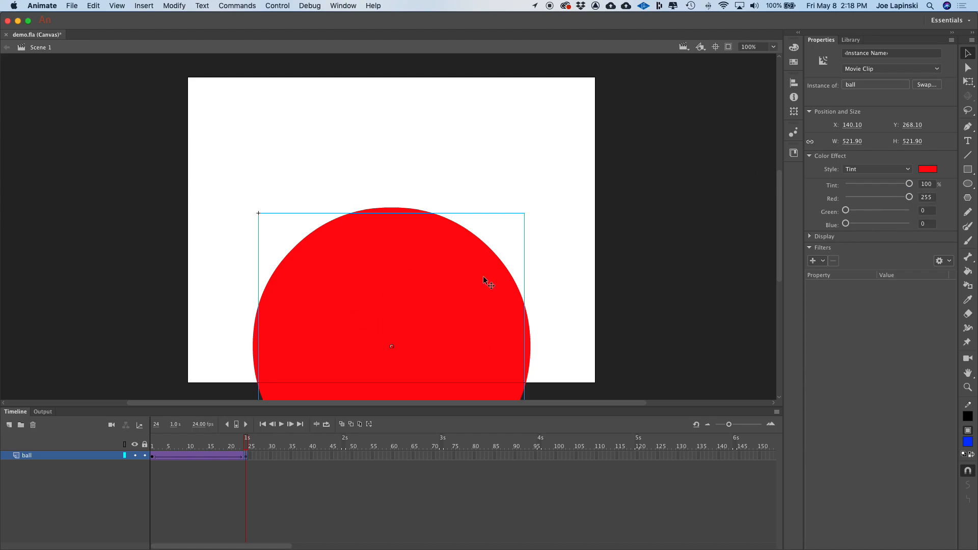
# - Play the finished animation, then switch to the browser's Week 01 course page
pyautogui.click(656, 235)
pyautogui.press('Return')
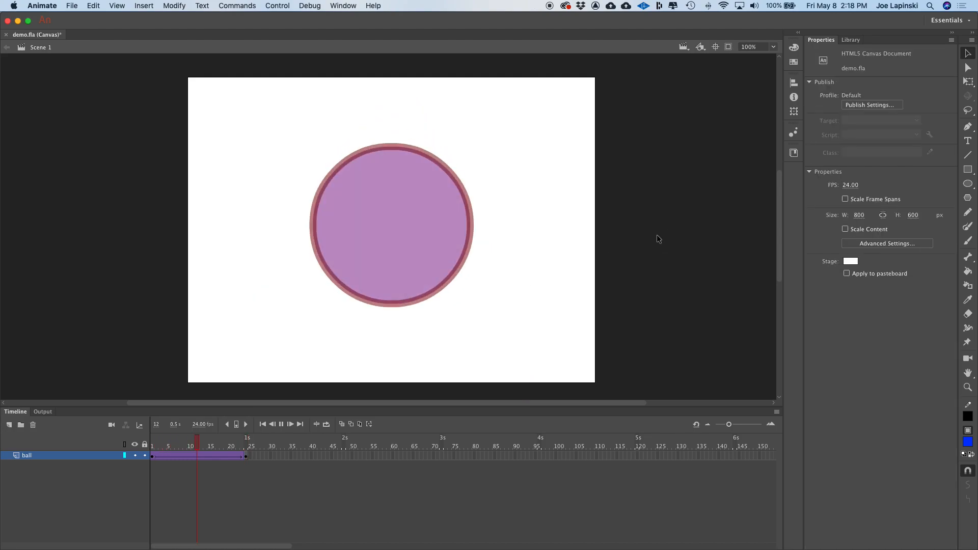
pyautogui.press('Return')
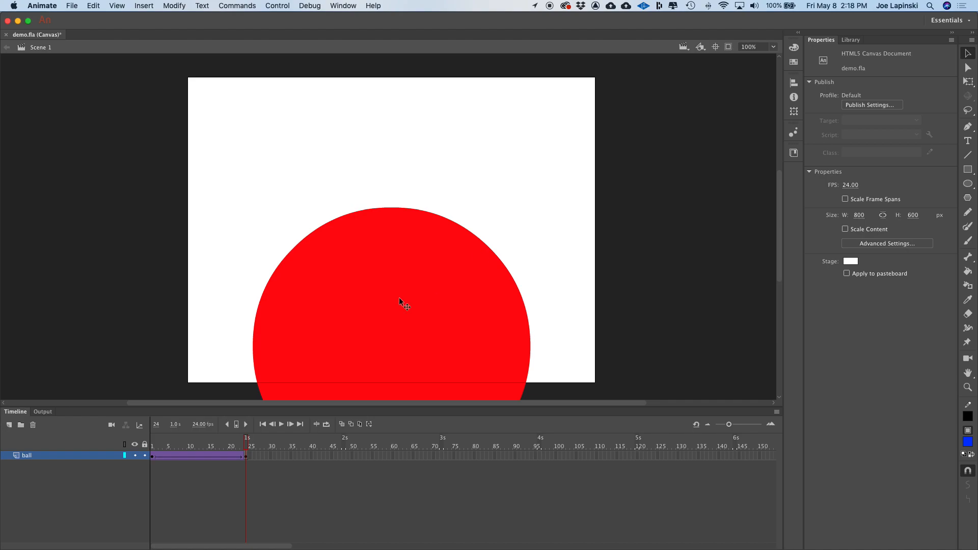
pyautogui.press('Return')
pyautogui.hotkey('ctrl', 'Right')
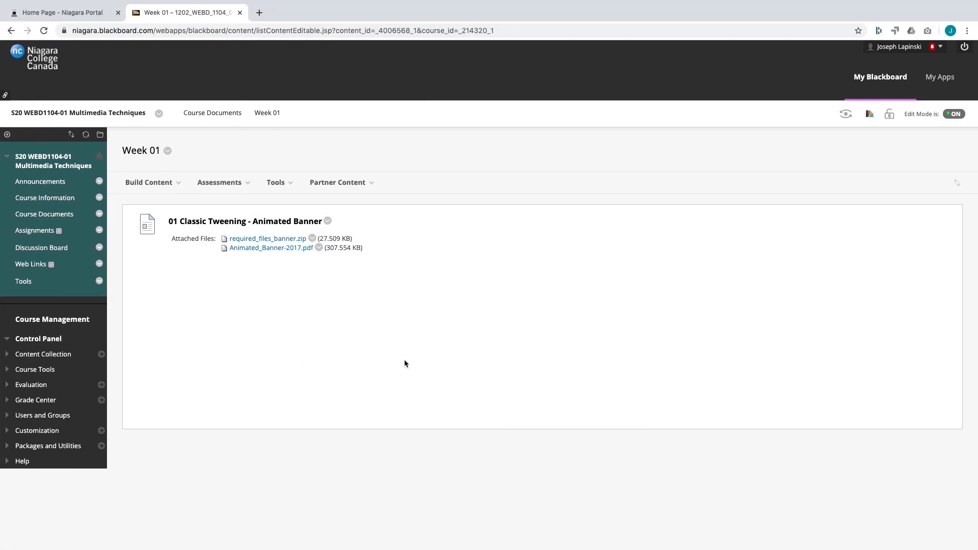
# - Review the Classic Tweening - Animated Banner PDF instructions for the project
pyautogui.hotkey('ctrl', 'Left')
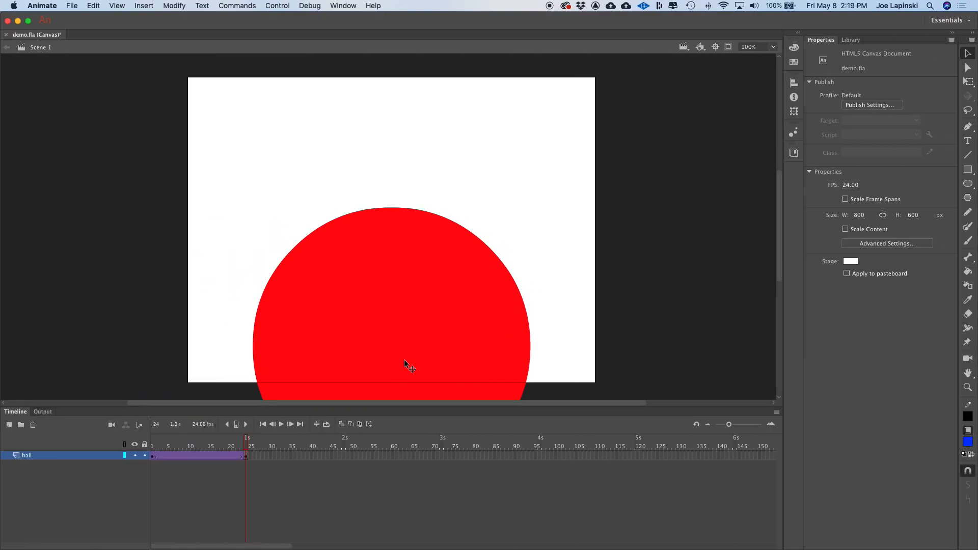
pyautogui.press('super+Tab')
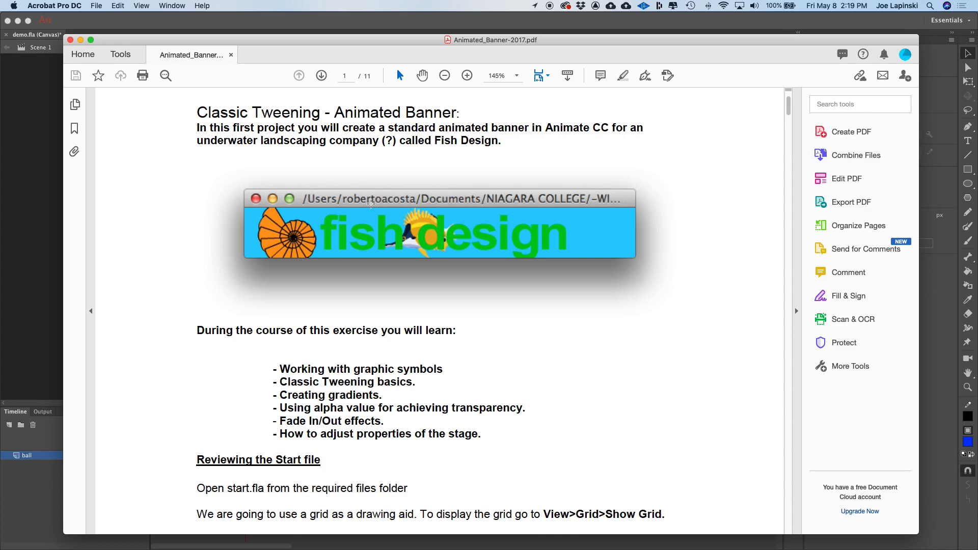
pyautogui.doubleClick(420, 41)
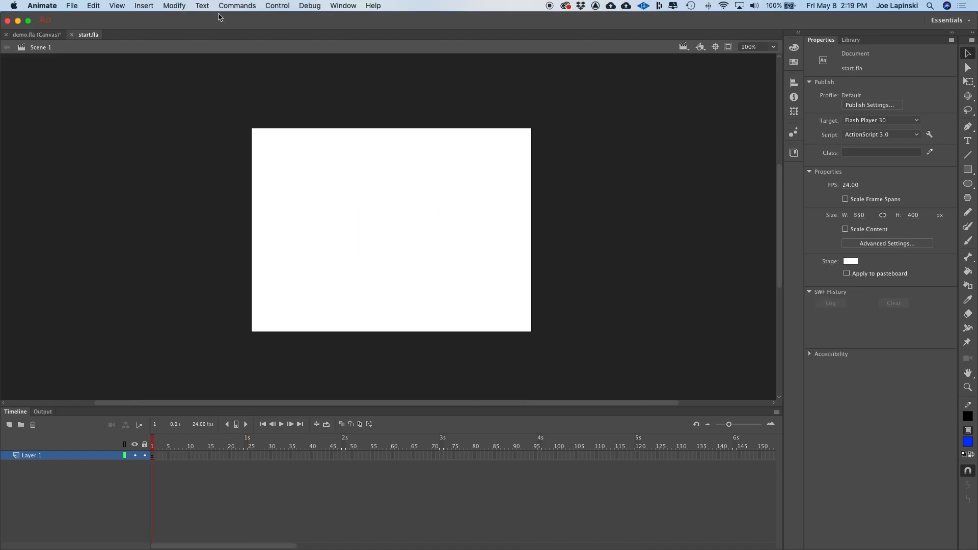
# - Fit the start.fla stage in the window and preview the Seashell symbol in the Library
pyautogui.click(773, 47)
pyautogui.click(775, 58)
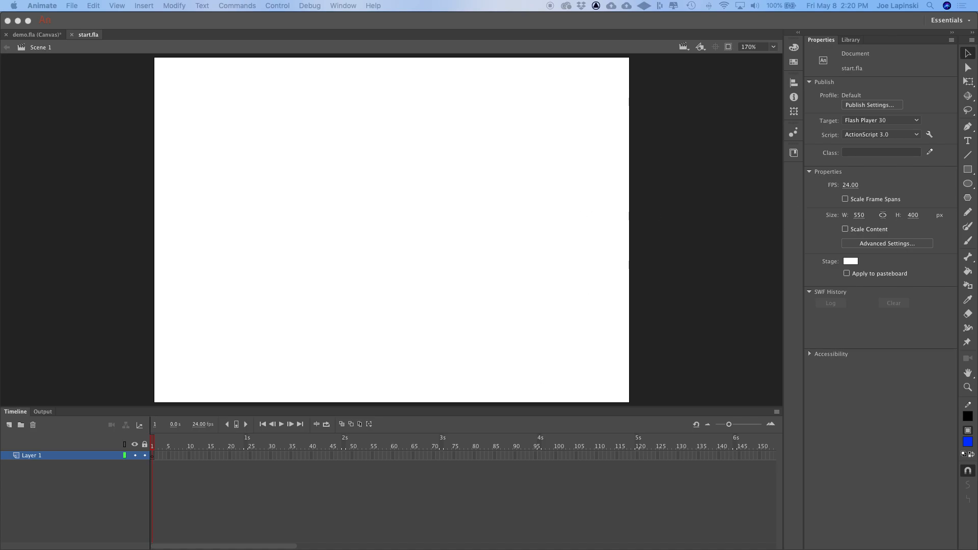
pyautogui.click(101, 41)
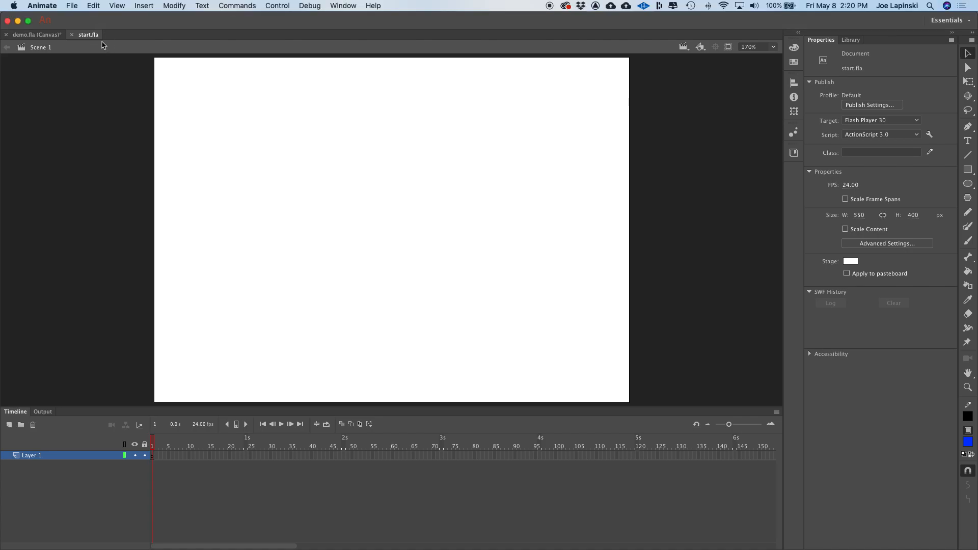
pyautogui.click(852, 40)
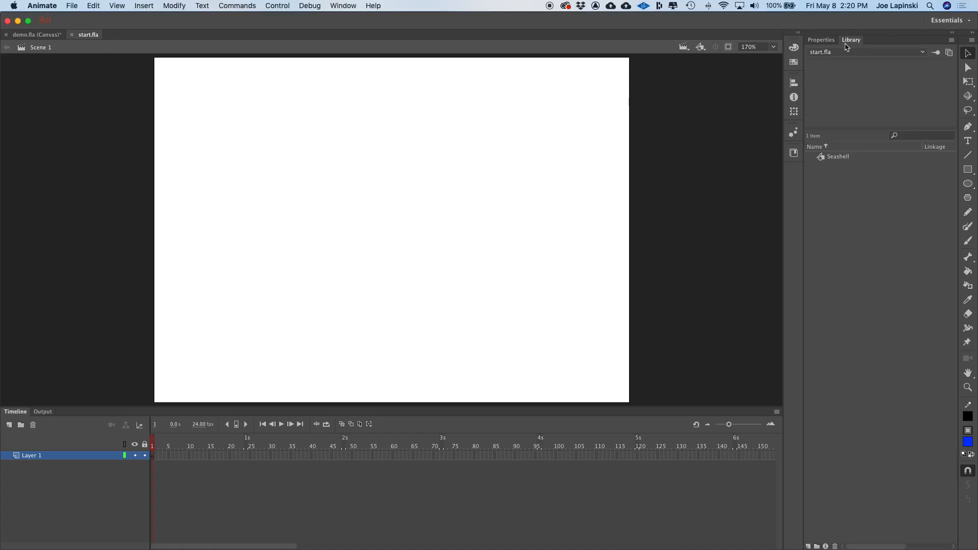
pyautogui.click(826, 162)
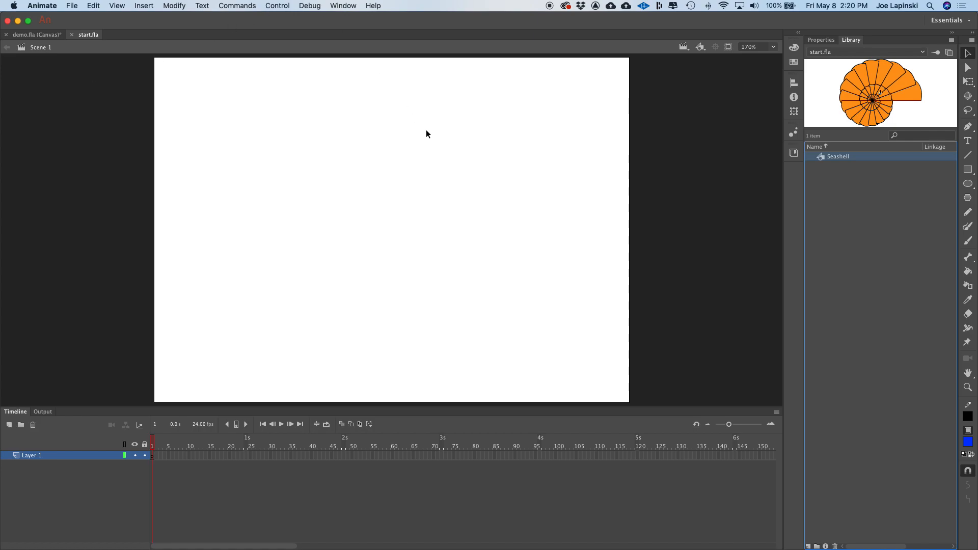
pyautogui.click(72, 145)
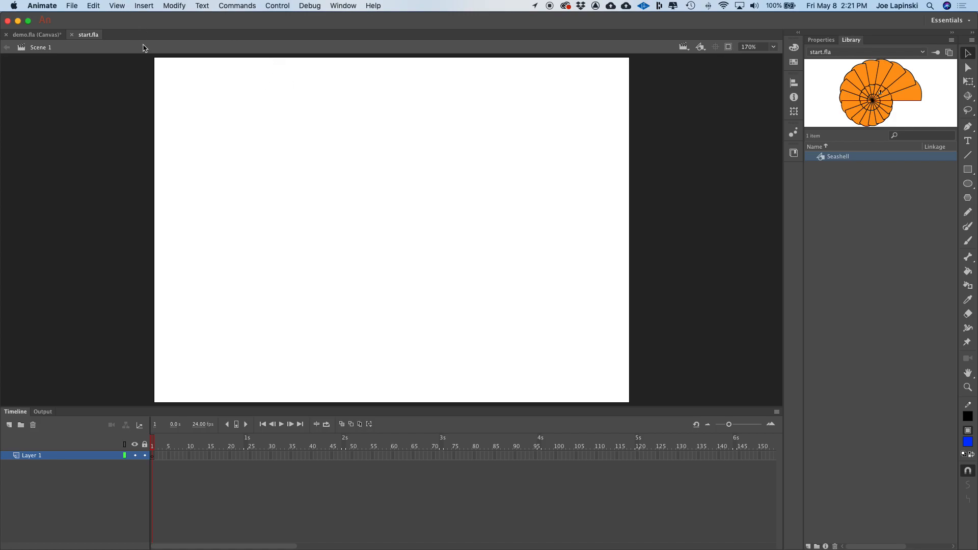
# - Show the grid on the stage
pyautogui.click(129, 6)
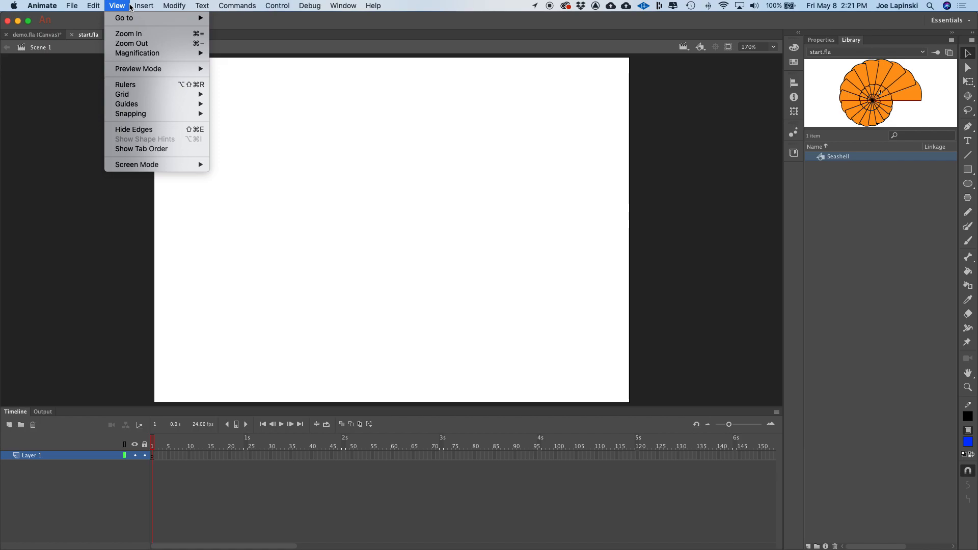
pyautogui.moveTo(163, 95)
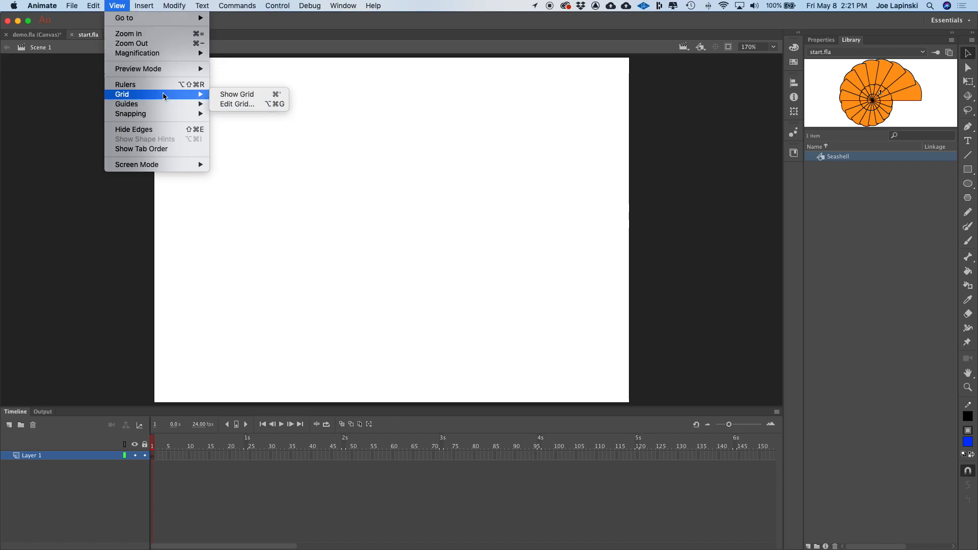
pyautogui.click(252, 95)
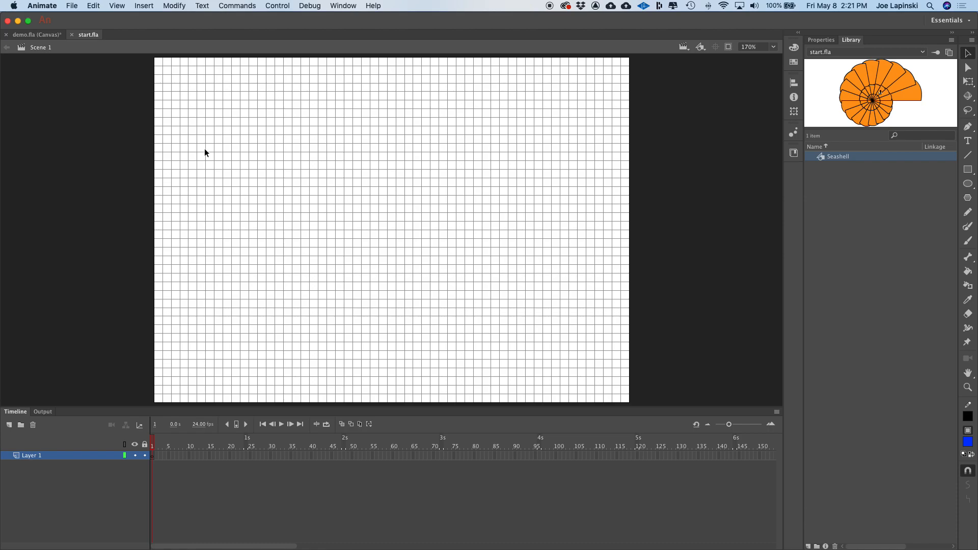
# - Edit the grid to enable Snap to grid with 20 px horizontal and vertical spacing
pyautogui.click(95, 6)
pyautogui.moveTo(125, 6)
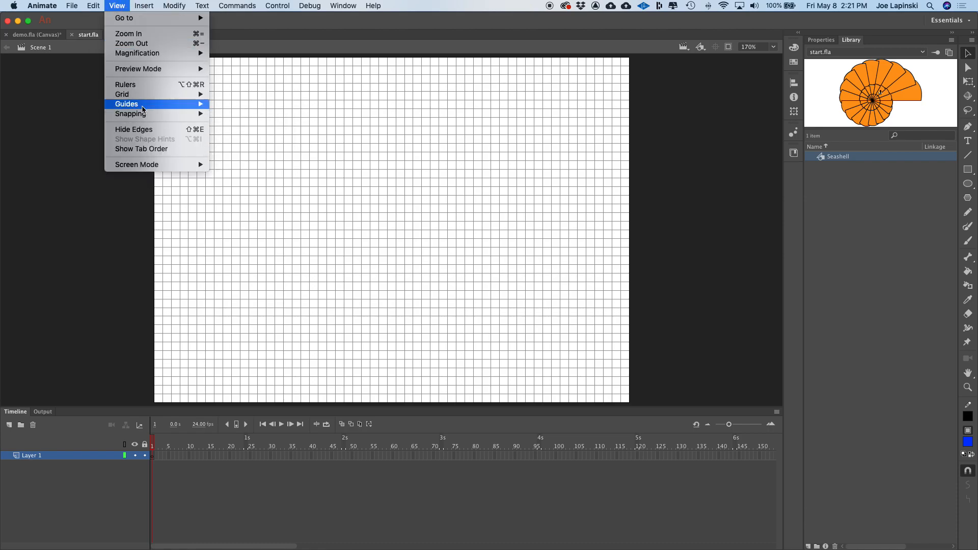
pyautogui.moveTo(163, 96)
pyautogui.click(238, 103)
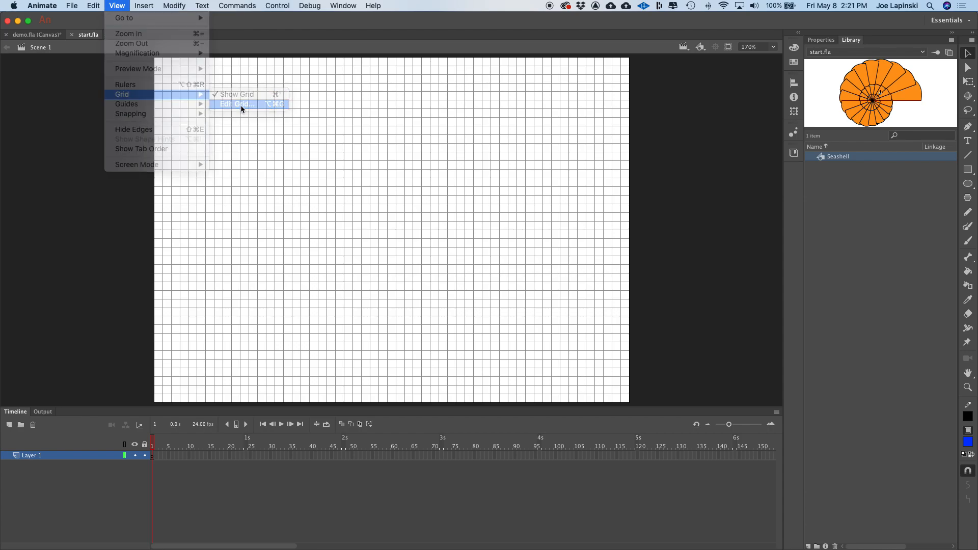
pyautogui.moveTo(384, 284); pyautogui.dragTo(480, 130)
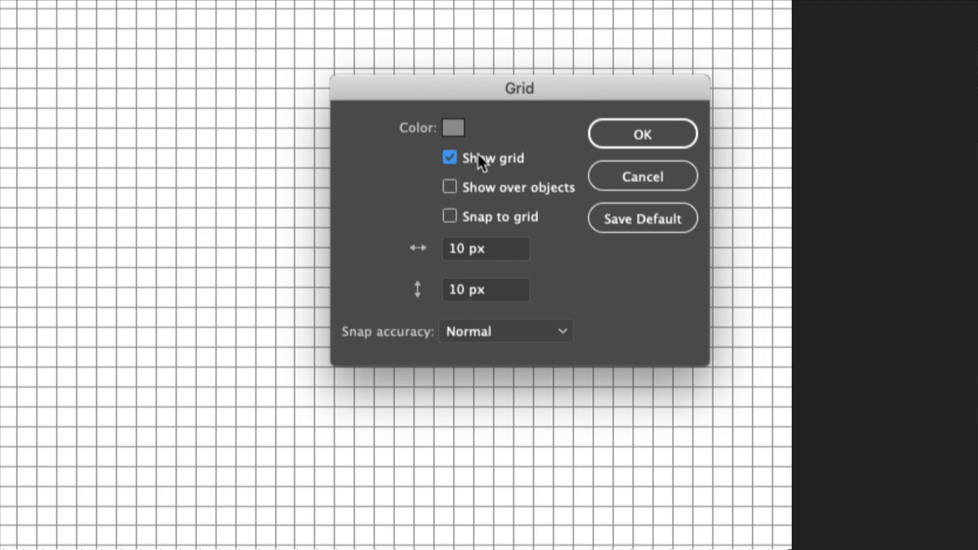
pyautogui.click(446, 215)
pyautogui.click(502, 254)
pyautogui.write('20')
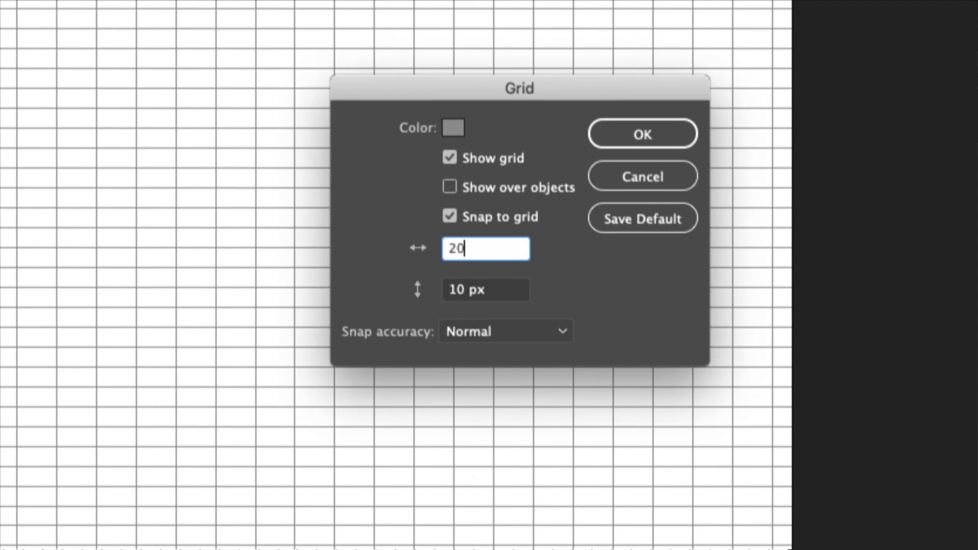
pyautogui.press('Tab')
pyautogui.write('20')
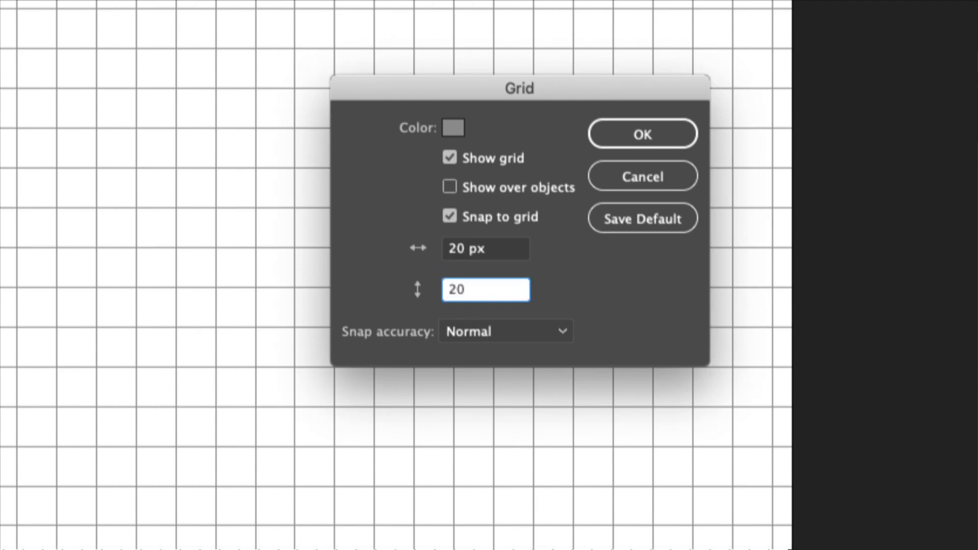
pyautogui.press('Tab')
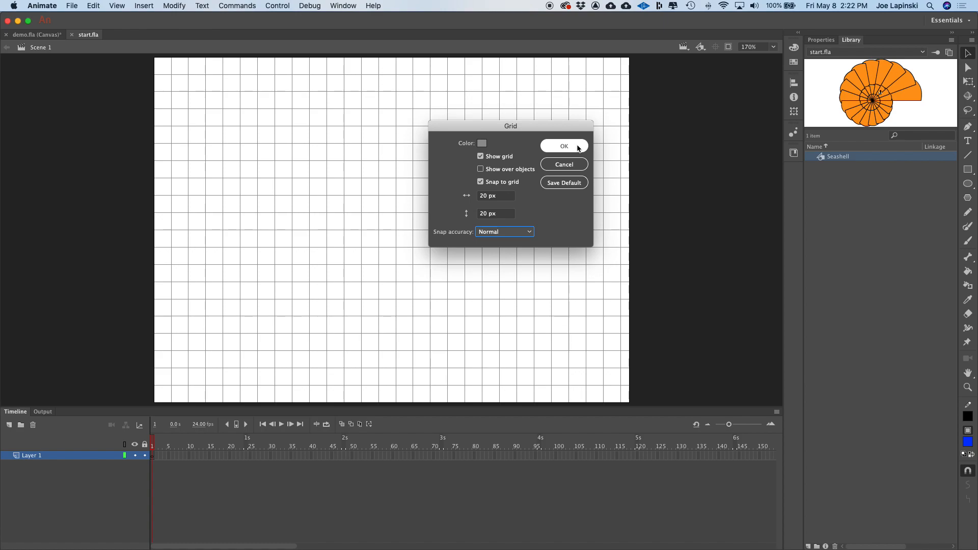
pyautogui.click(578, 148)
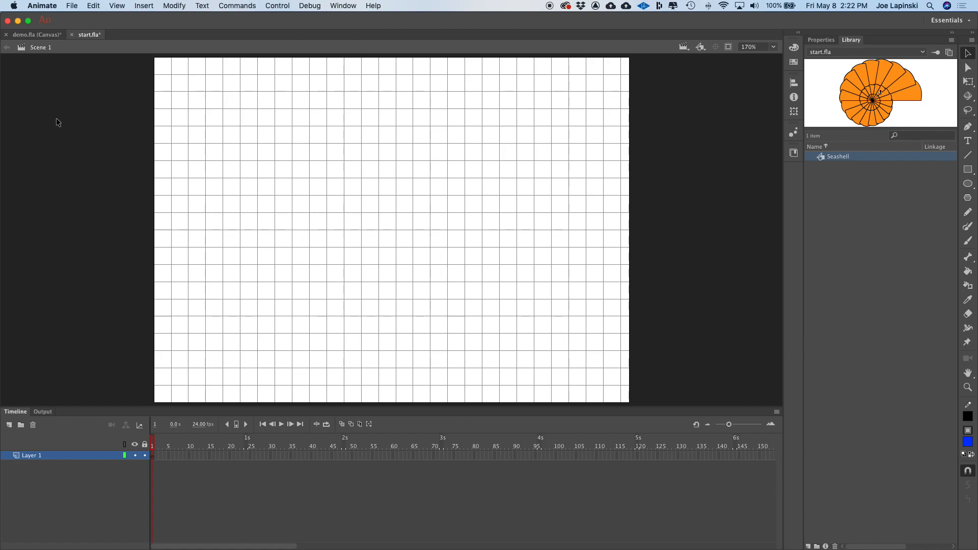
# - Import fish.jpg from the required_files_banner 2 folder onto the stage, allowing All Files
pyautogui.click(71, 7)
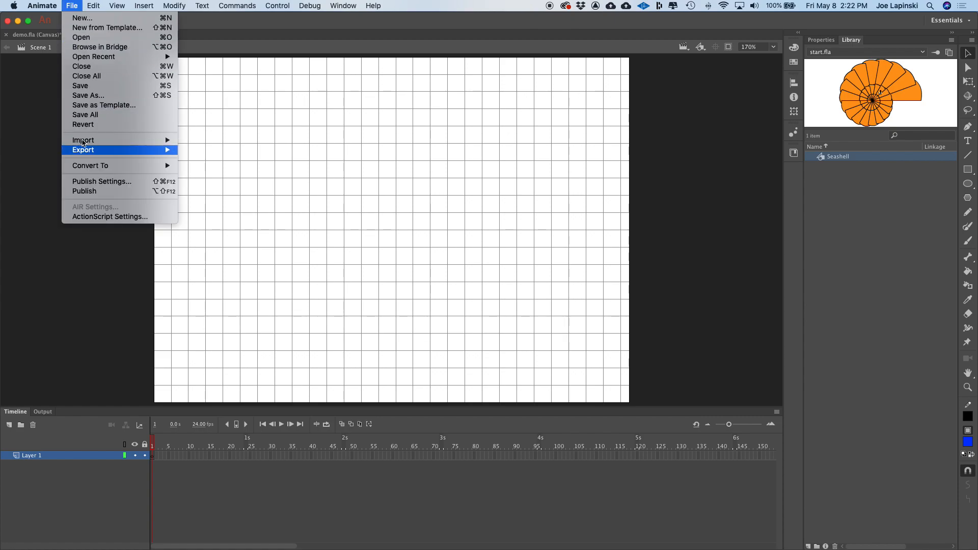
pyautogui.moveTo(91, 143)
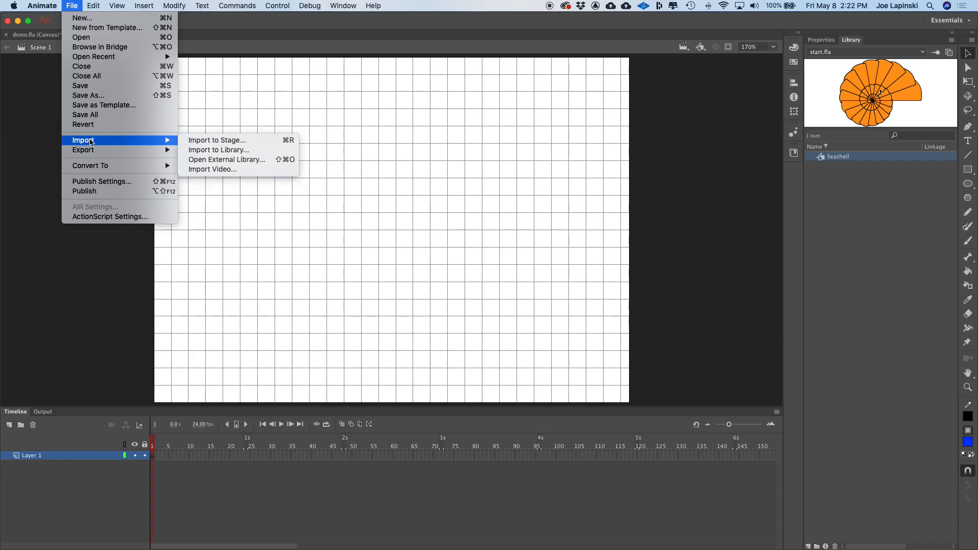
pyautogui.click(227, 144)
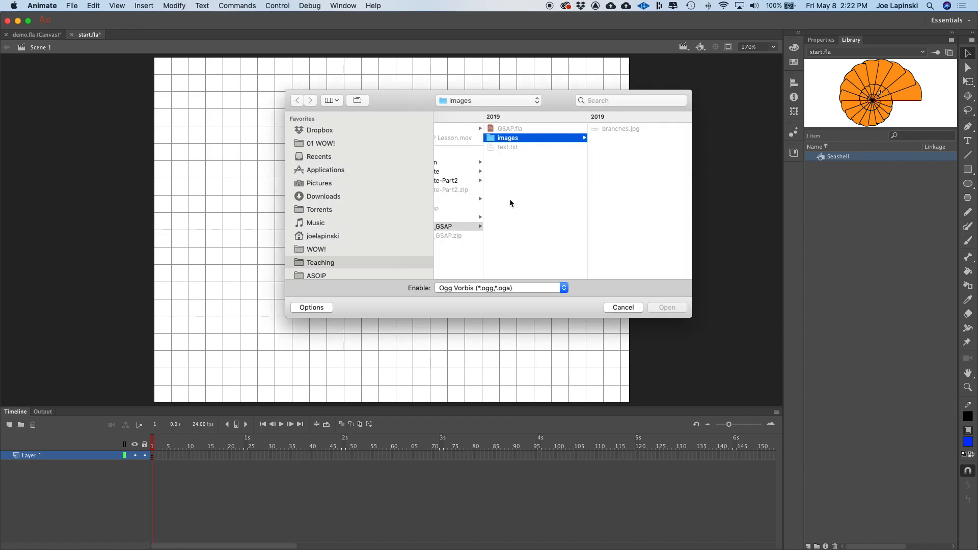
pyautogui.moveTo(482, 102); pyautogui.dragTo(490, 141)
pyautogui.click(621, 138)
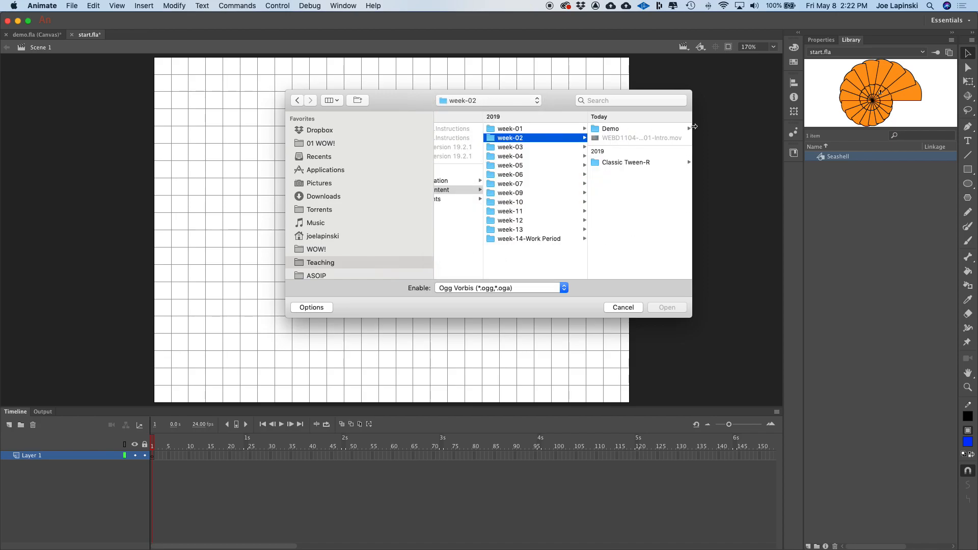
pyautogui.click(619, 163)
pyautogui.click(649, 129)
pyautogui.click(607, 136)
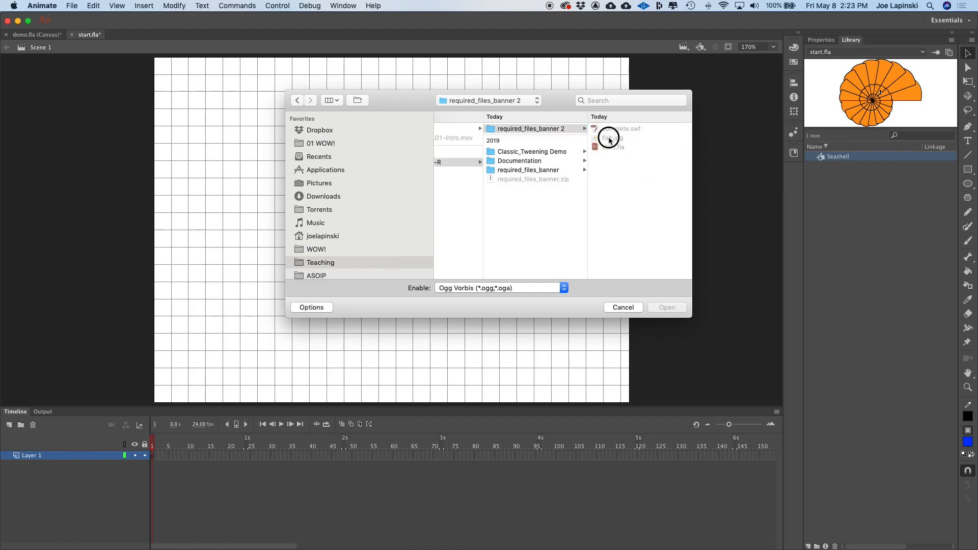
pyautogui.click(533, 288)
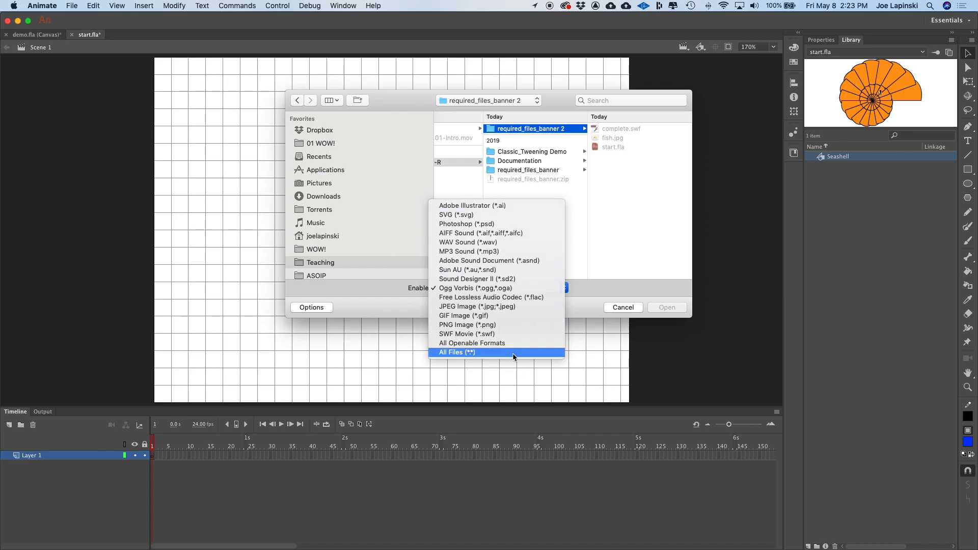
pyautogui.click(509, 352)
pyautogui.click(614, 137)
pyautogui.click(682, 307)
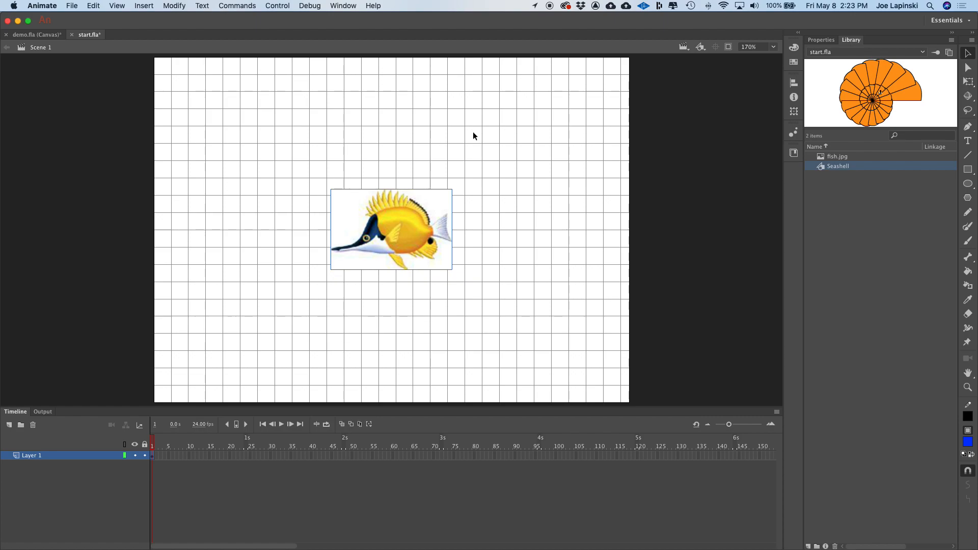
# - Select the fish image and run Trace Bitmap with a color threshold of 75, previewing the result
pyautogui.click(774, 47)
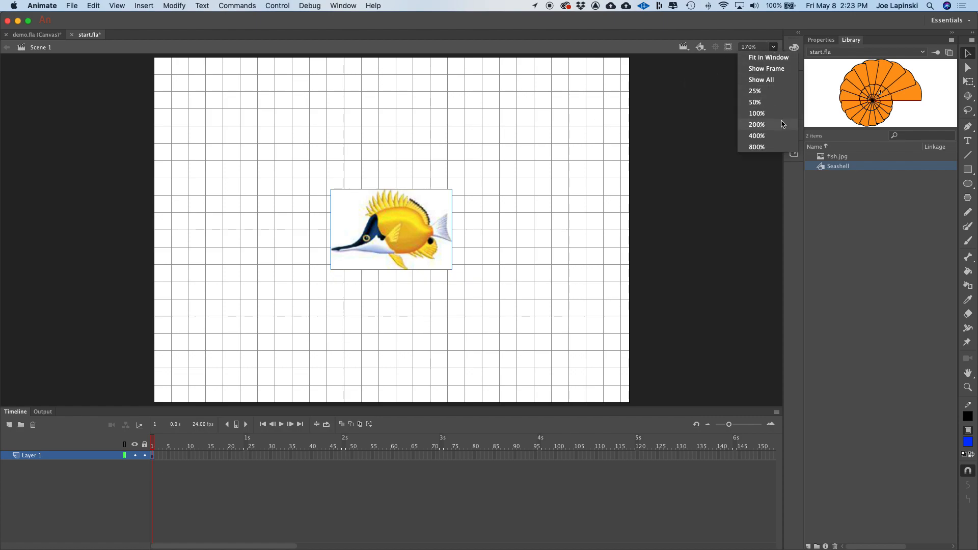
pyautogui.click(764, 125)
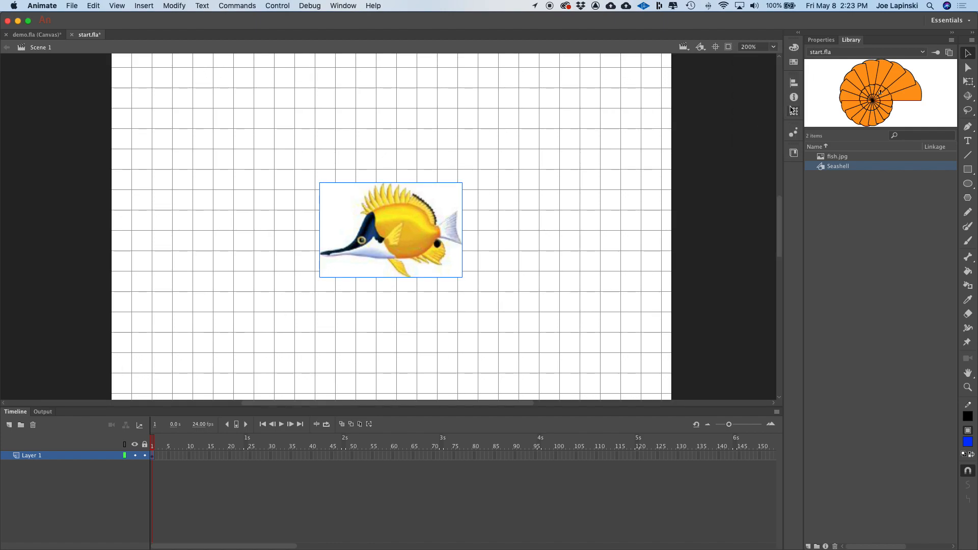
pyautogui.click(773, 47)
pyautogui.click(772, 138)
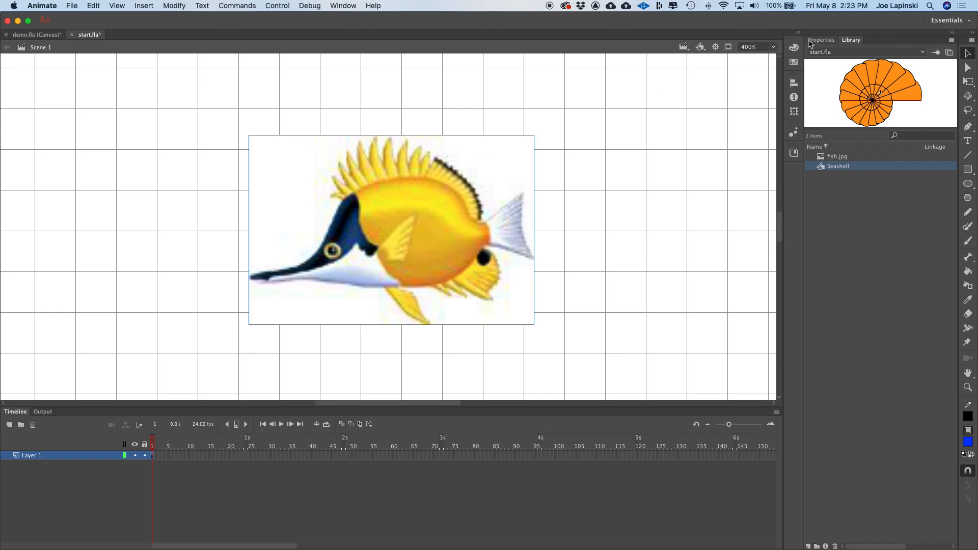
pyautogui.click(773, 47)
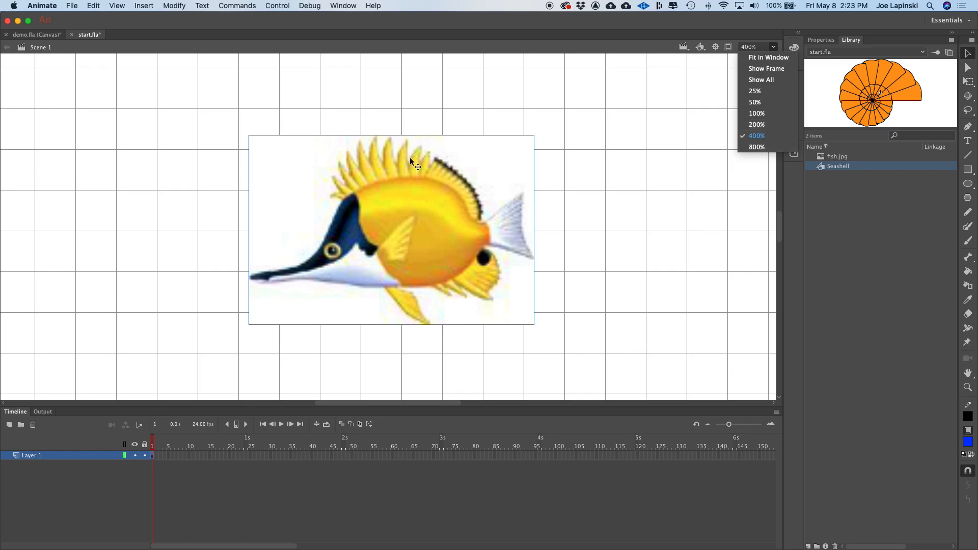
pyautogui.click(365, 116)
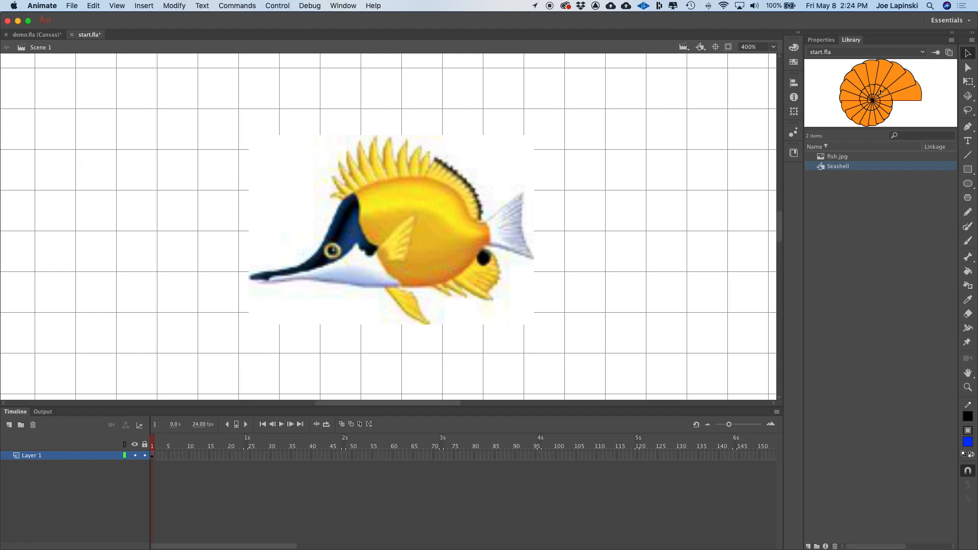
pyautogui.click(380, 270)
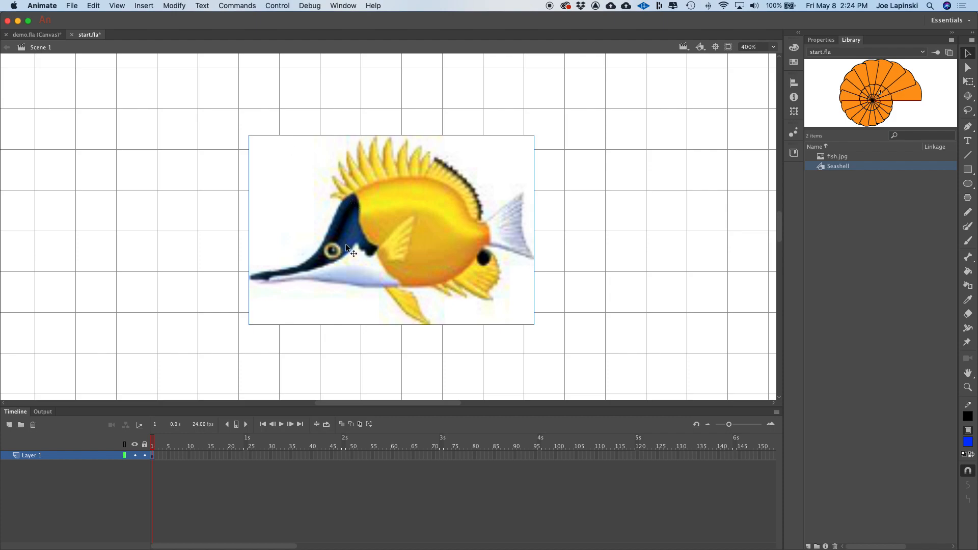
pyautogui.click(173, 6)
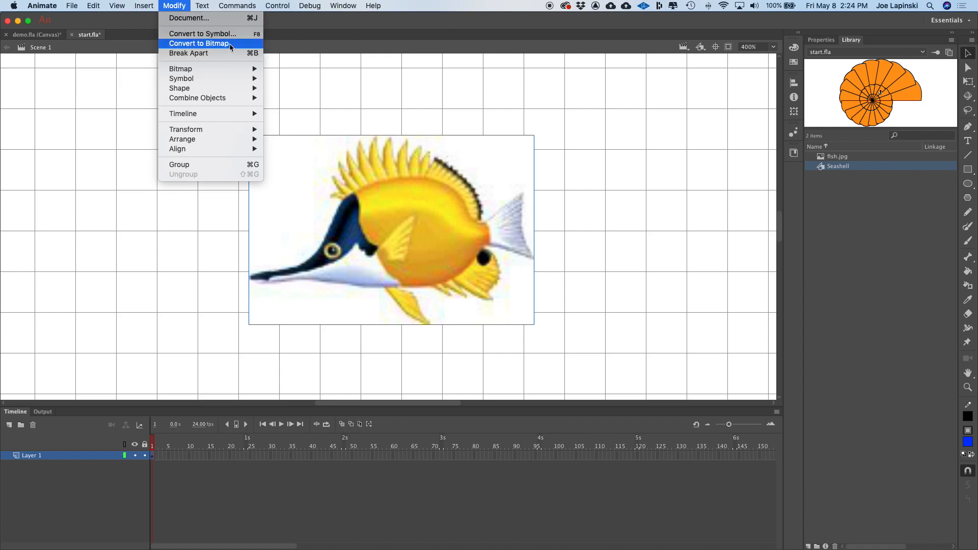
pyautogui.moveTo(223, 69)
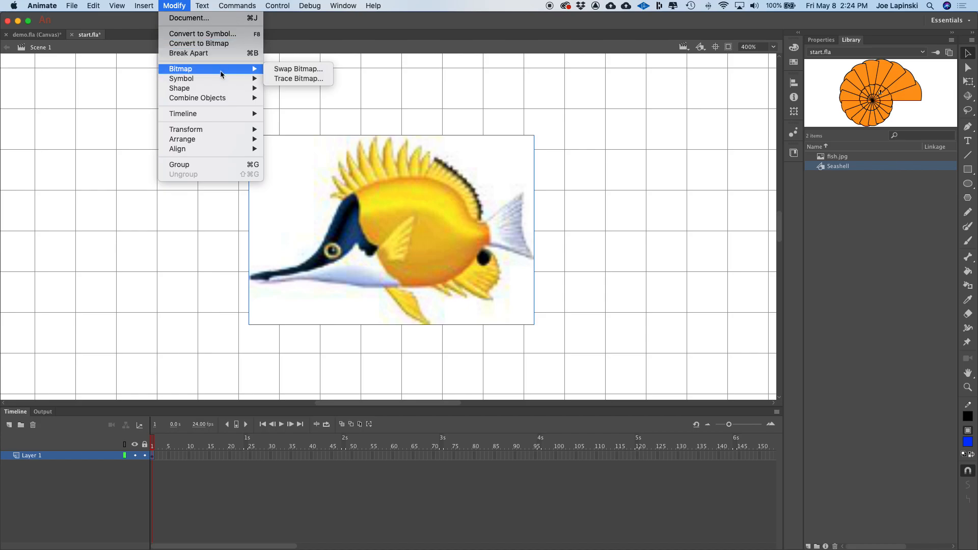
pyautogui.click(321, 81)
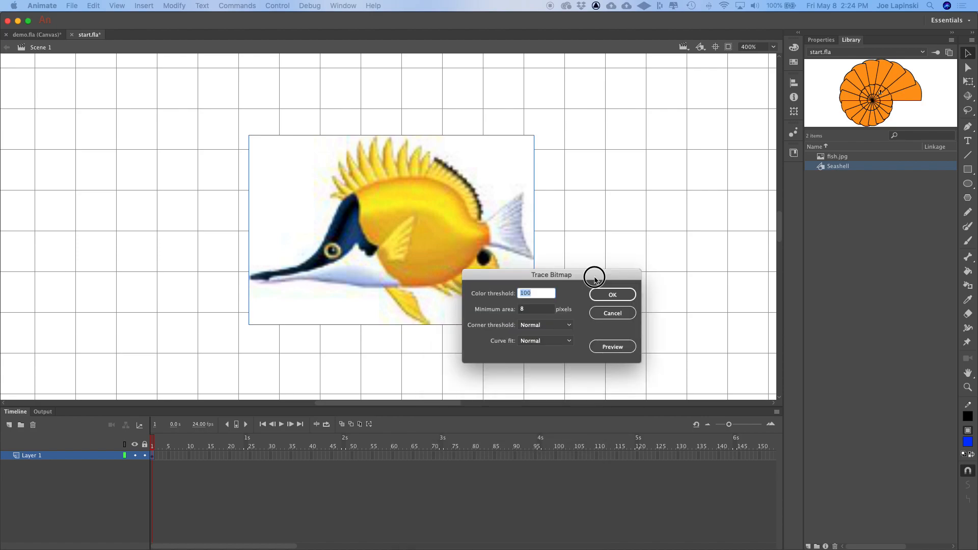
pyautogui.moveTo(589, 273); pyautogui.dragTo(676, 83)
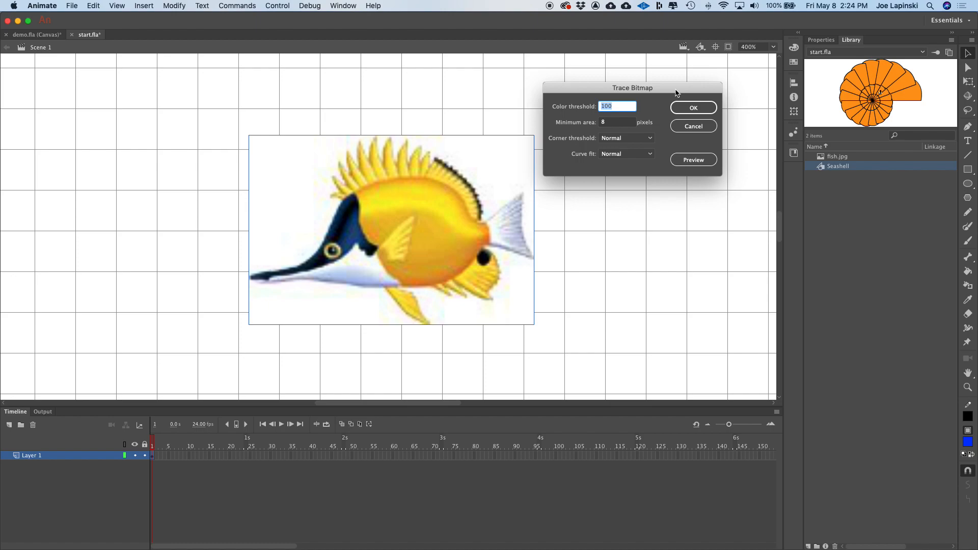
pyautogui.moveTo(676, 93)
pyautogui.mouseDown()
pyautogui.moveTo(653, 84)
pyautogui.moveTo(691, 104)
pyautogui.moveTo(614, 82)
pyautogui.mouseUp()
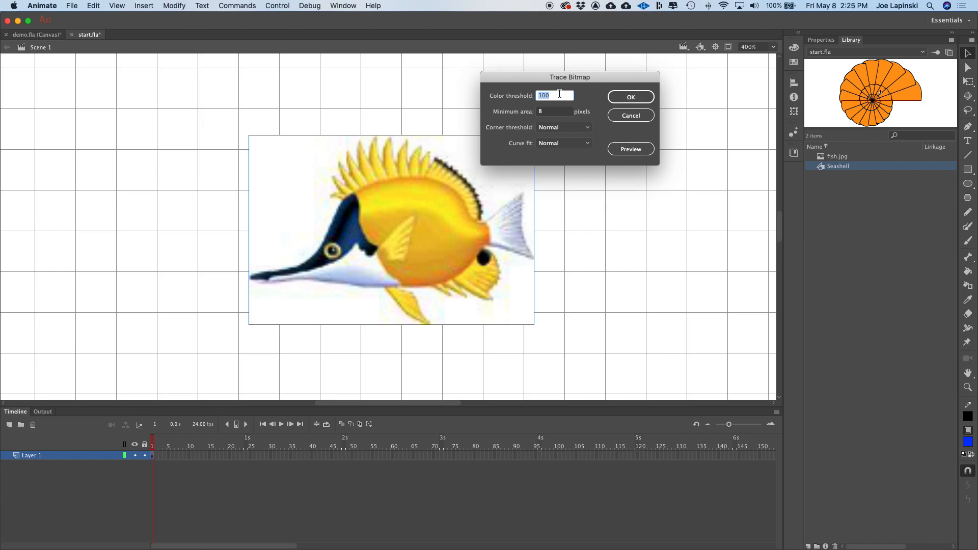
pyautogui.write('75')
pyautogui.click(604, 131)
pyautogui.click(636, 150)
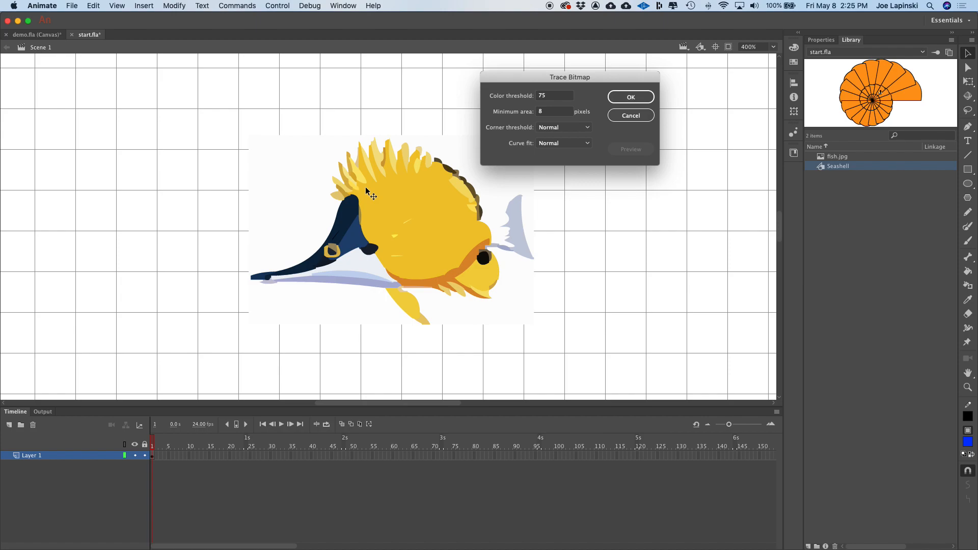
# - Preview the trace with a color threshold of 100
pyautogui.doubleClick(541, 96)
pyautogui.write('100')
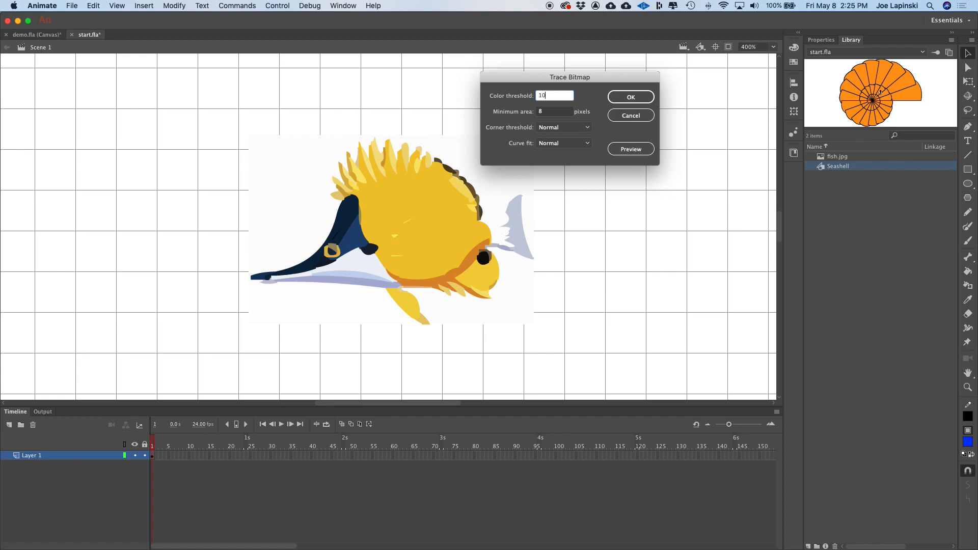
pyautogui.click(595, 101)
pyautogui.click(634, 151)
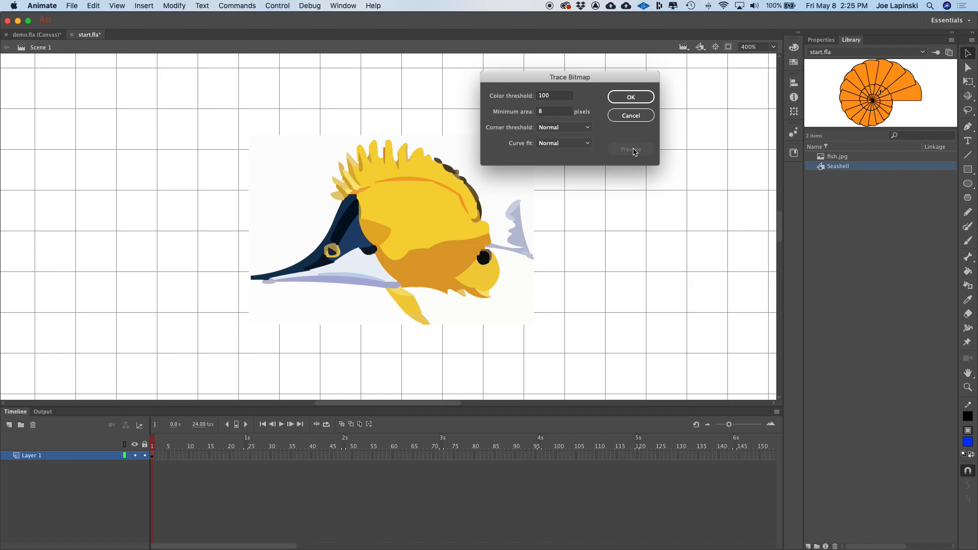
# - Set the color threshold back to 75, preview, and apply the trace to the fish
pyautogui.doubleClick(532, 93)
pyautogui.write('75')
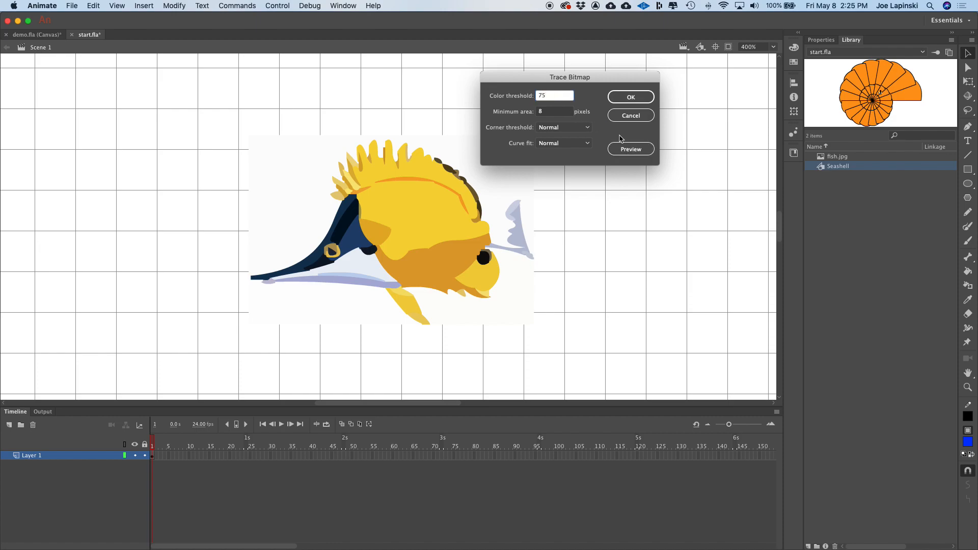
pyautogui.click(632, 148)
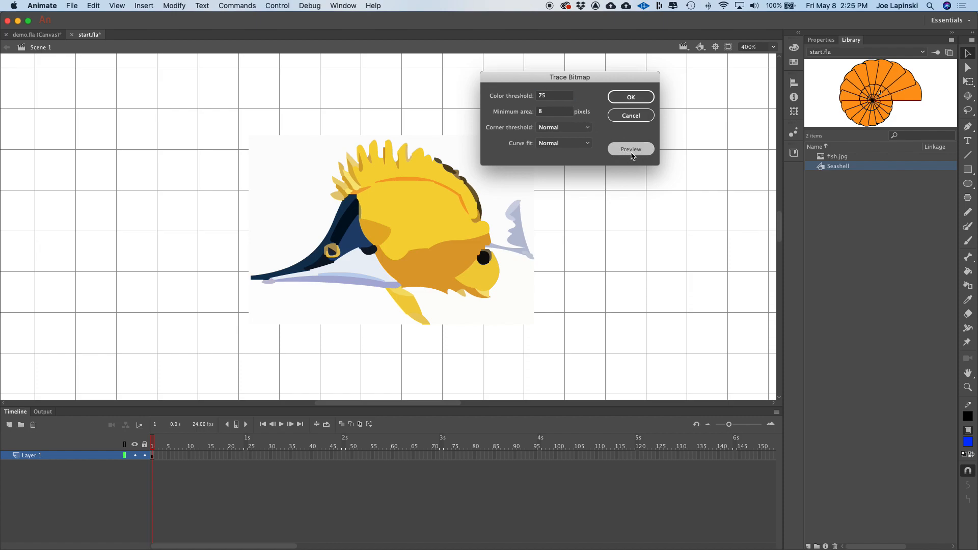
pyautogui.click(638, 97)
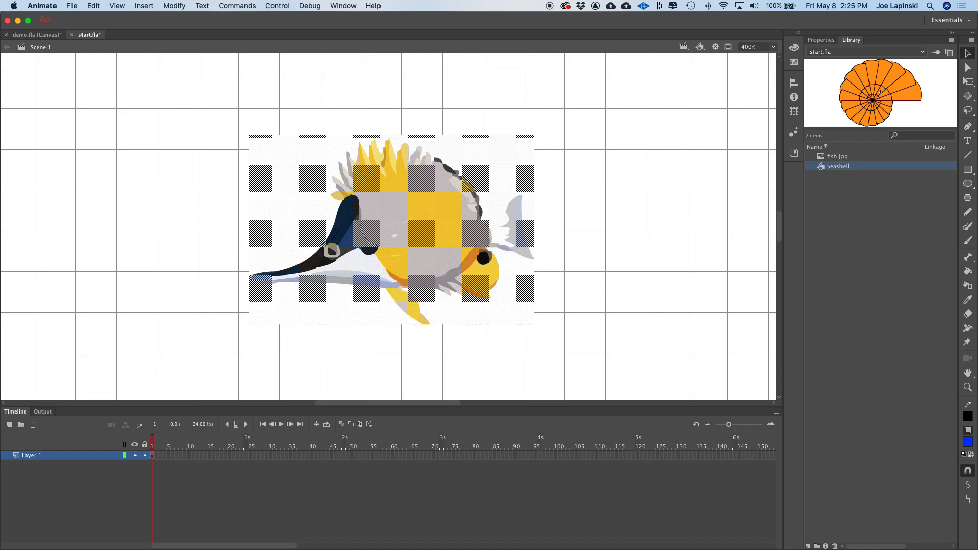
pyautogui.click(657, 245)
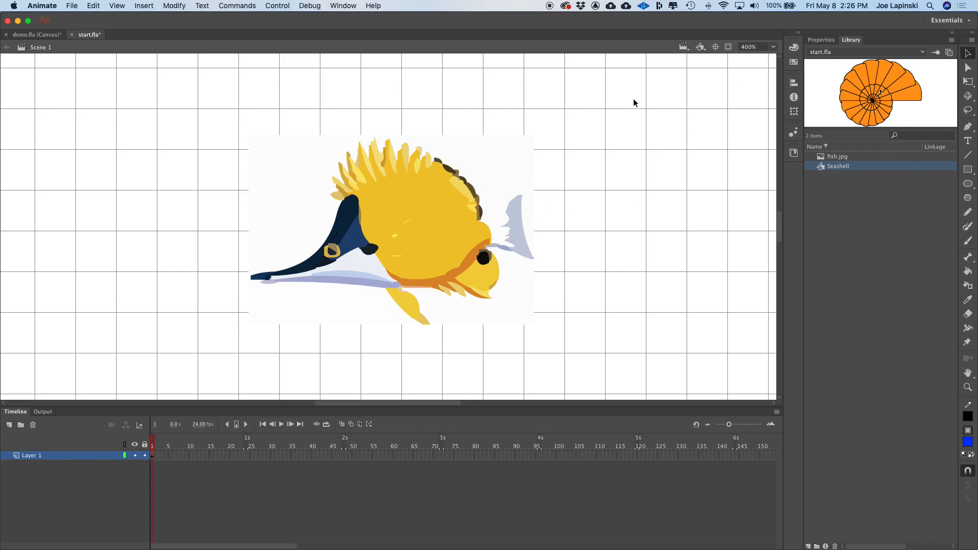
# - Fit the stage in the window and set the document's stage color to #33CCFF
pyautogui.click(773, 46)
pyautogui.click(768, 59)
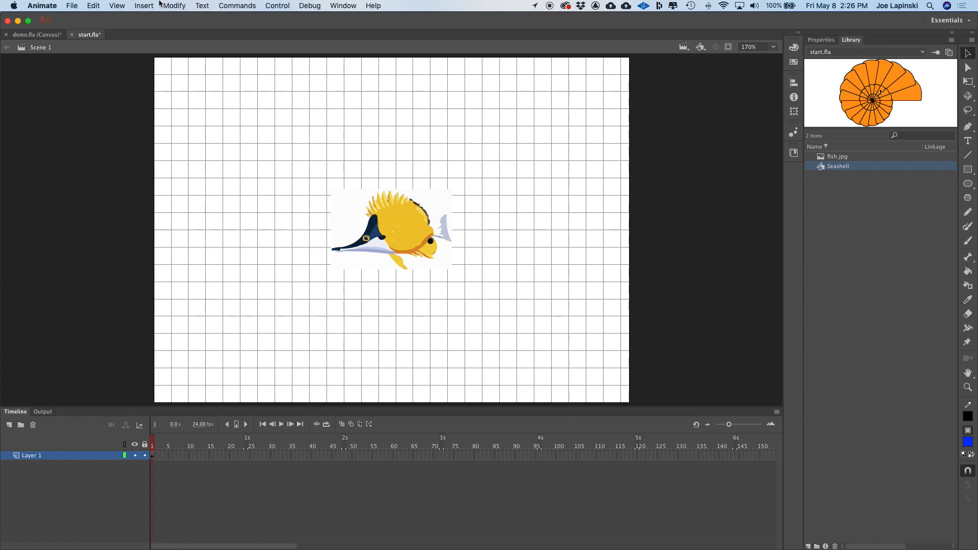
pyautogui.click(181, 6)
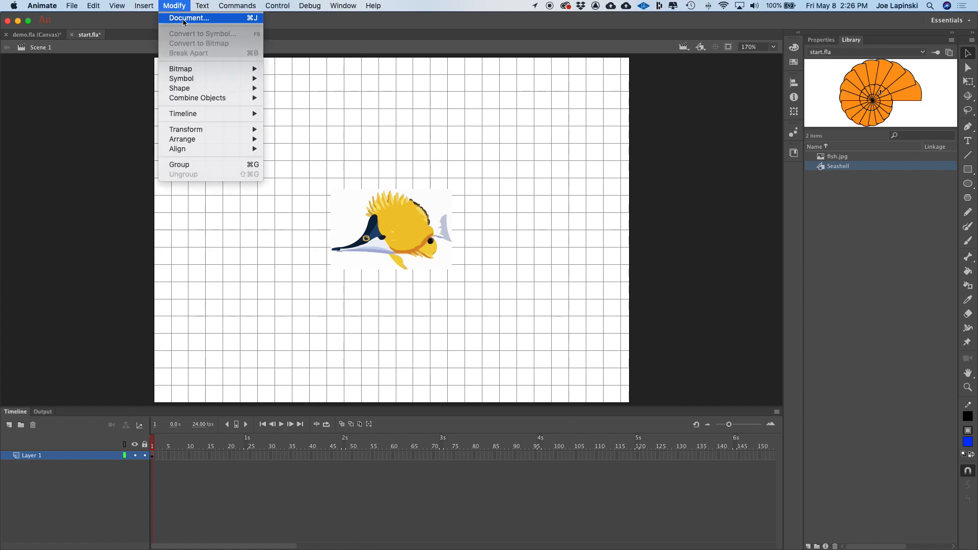
pyautogui.click(183, 20)
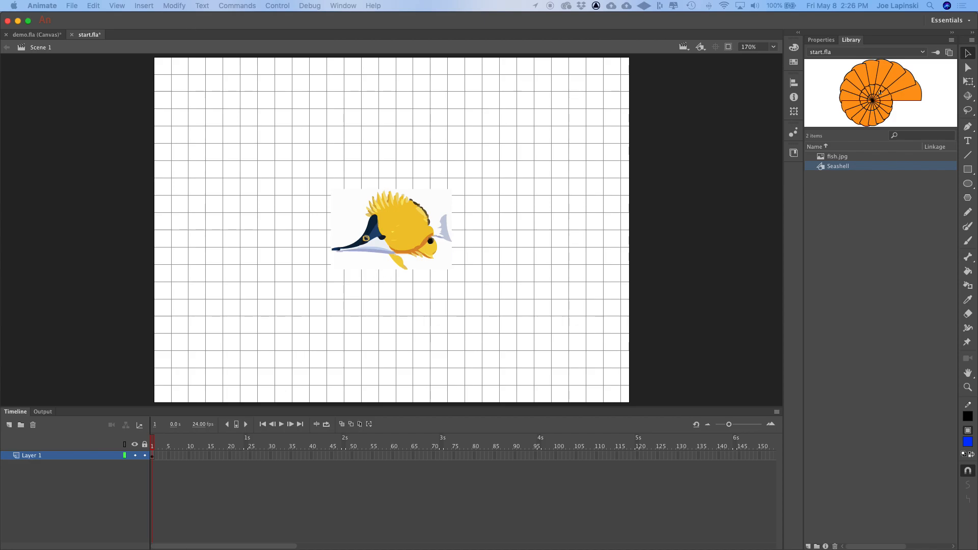
pyautogui.moveTo(563, 361); pyautogui.dragTo(585, 135)
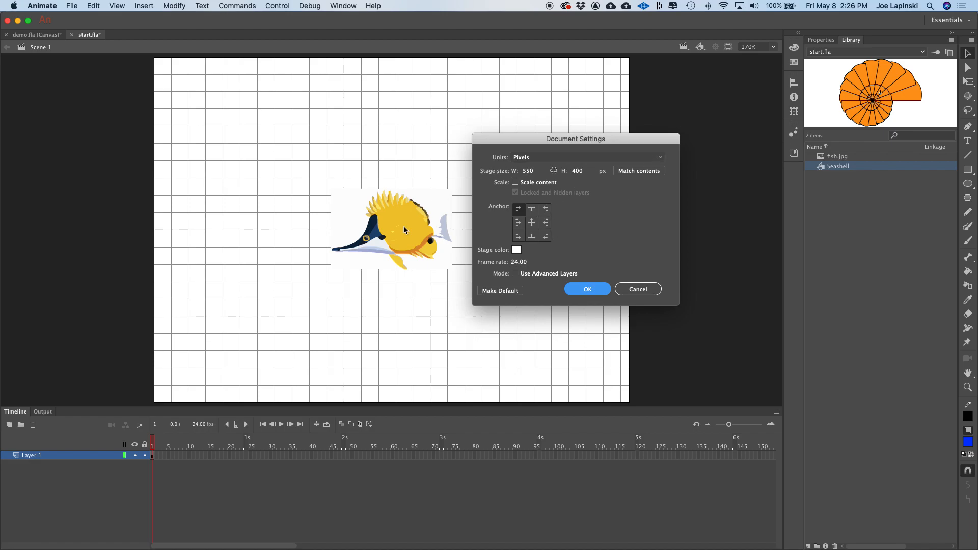
pyautogui.moveTo(532, 139); pyautogui.dragTo(554, 86)
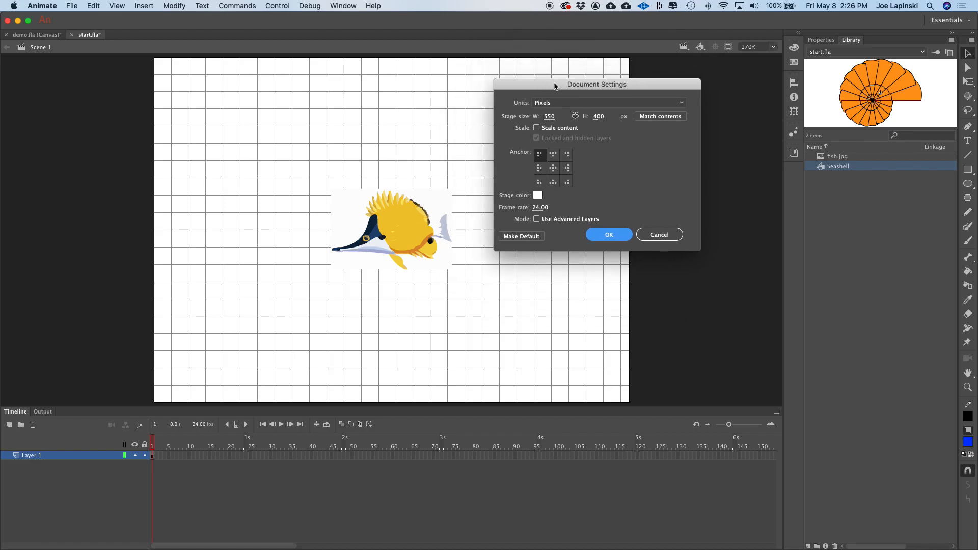
pyautogui.click(537, 197)
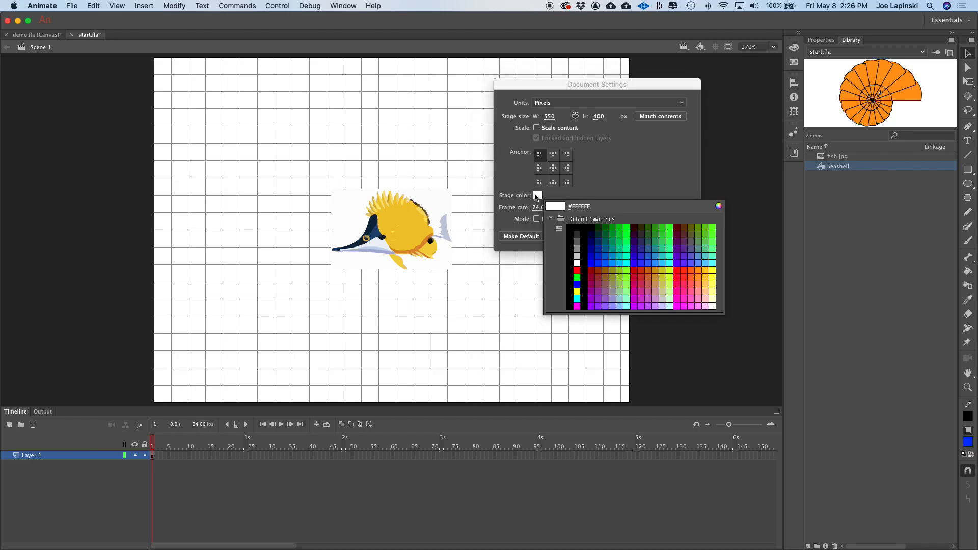
pyautogui.click(667, 259)
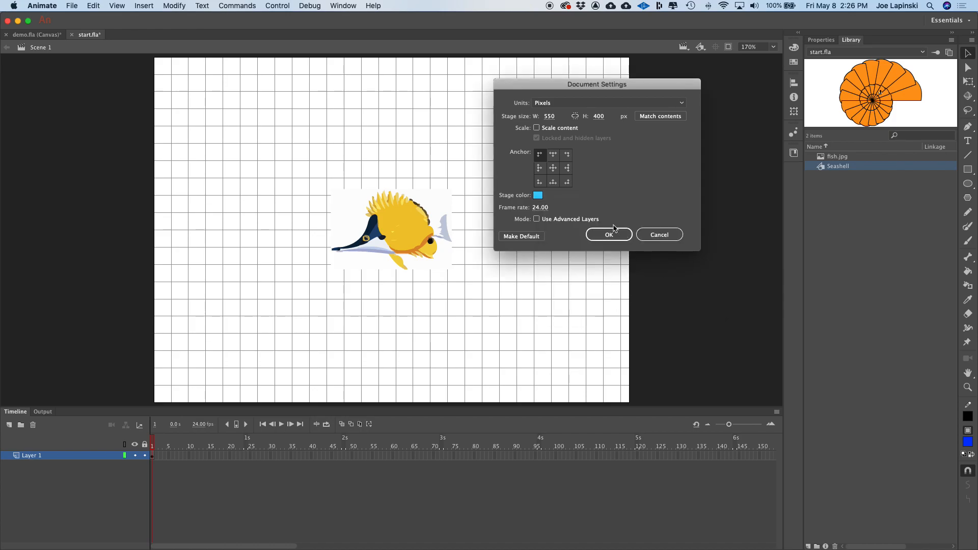
pyautogui.click(608, 235)
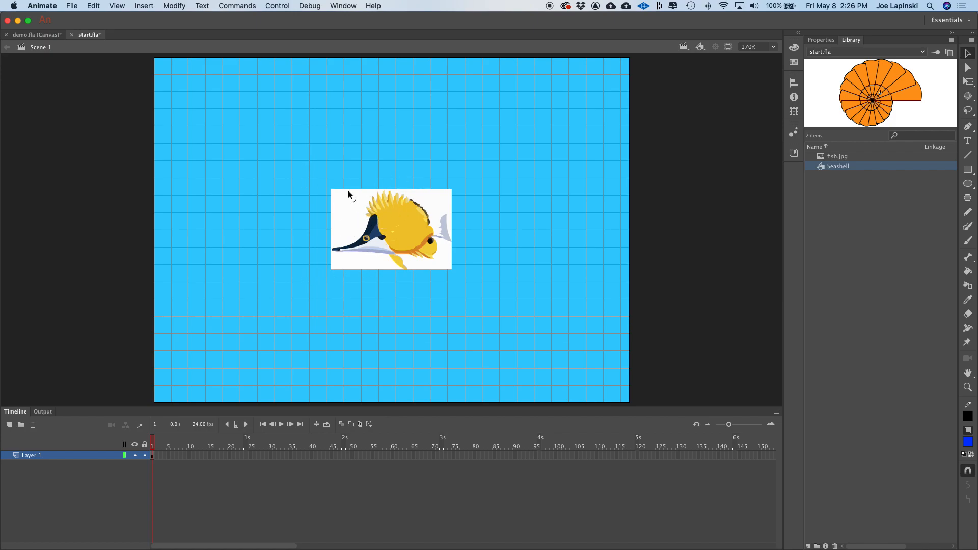
# - Delete the four leftover white background shapes surrounding the traced fish
pyautogui.press('super+equal')
pyautogui.press('super+equal')
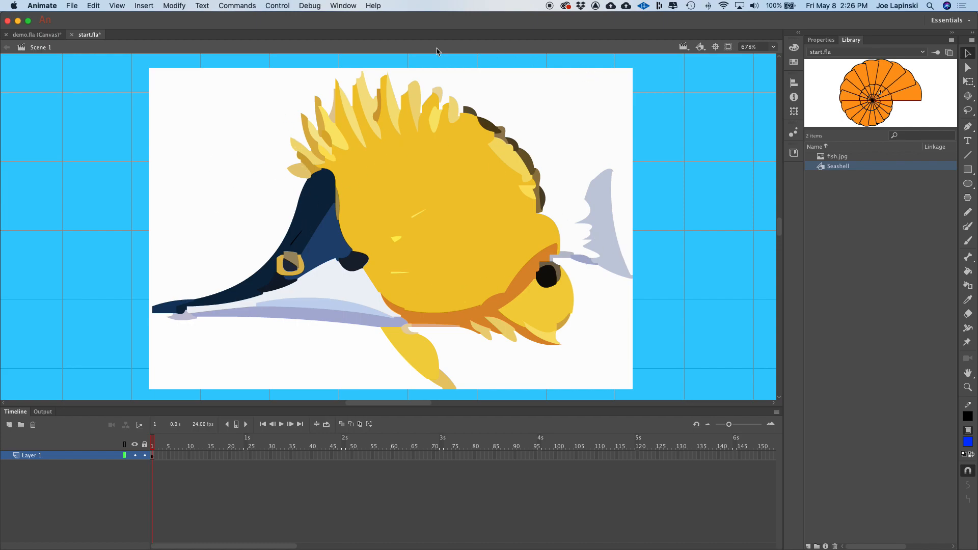
pyautogui.click(171, 152)
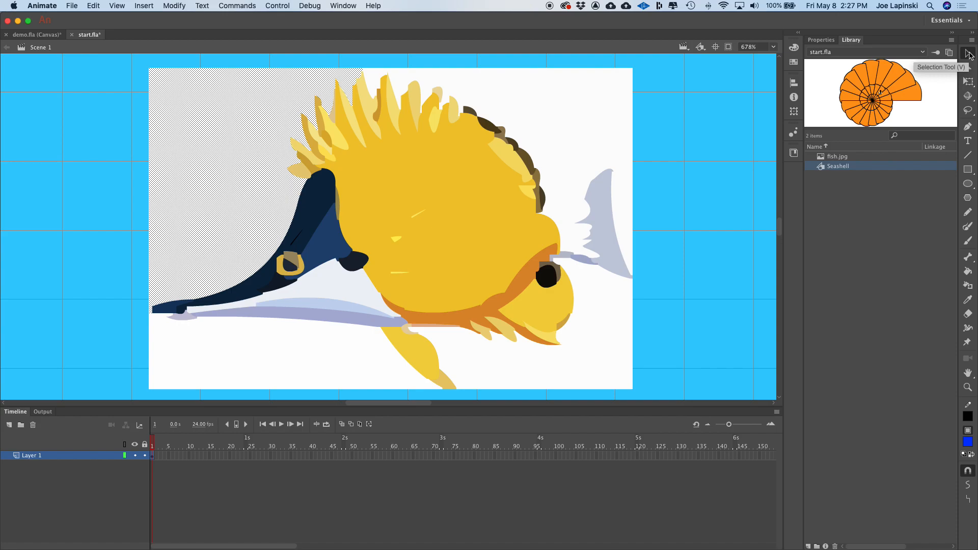
pyautogui.click(968, 54)
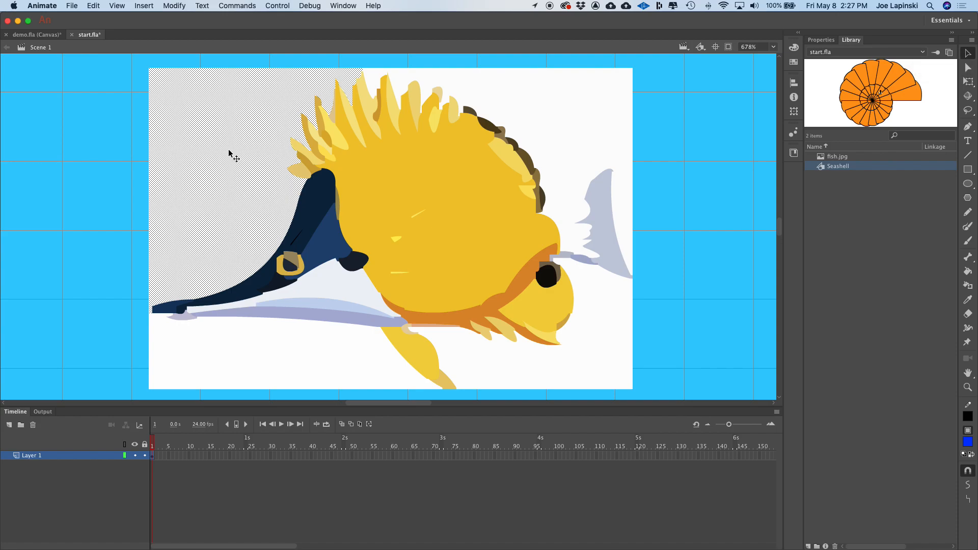
pyautogui.click(554, 113)
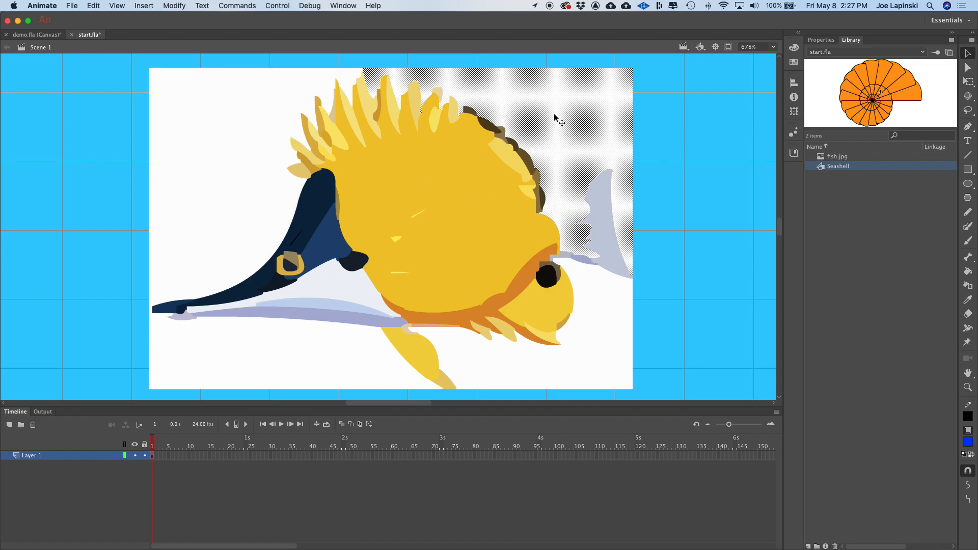
pyautogui.press('Delete')
pyautogui.click(164, 109)
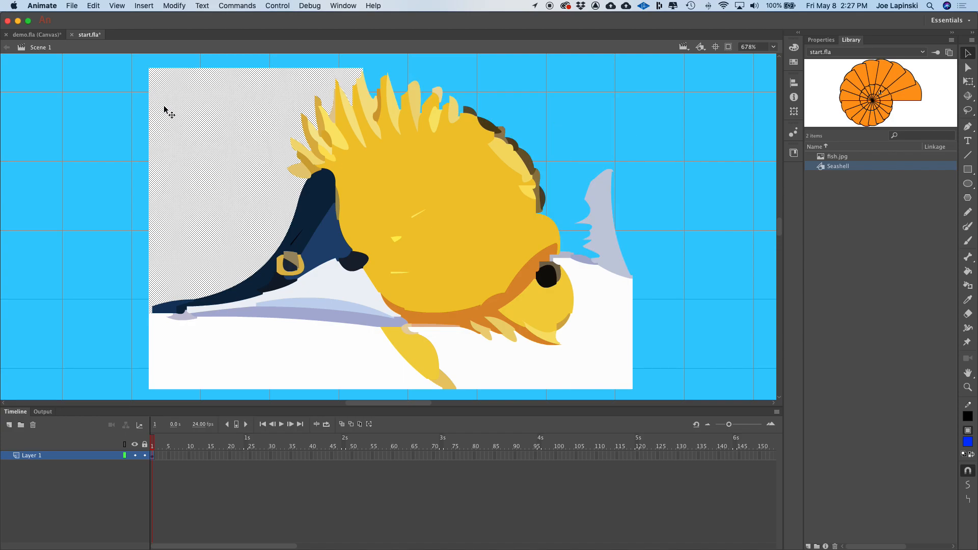
pyautogui.press('Delete')
pyautogui.click(204, 348)
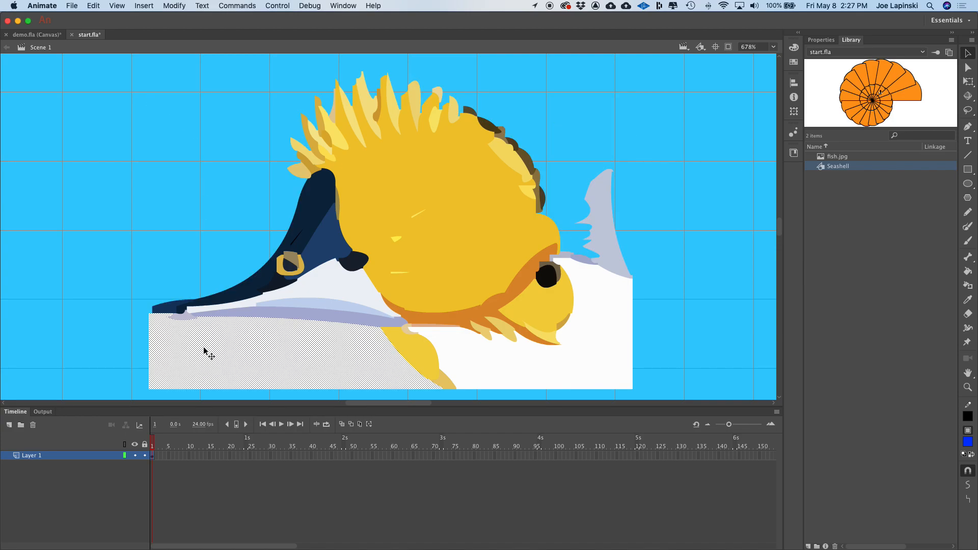
pyautogui.press('Delete')
pyautogui.click(589, 358)
pyautogui.press('Delete')
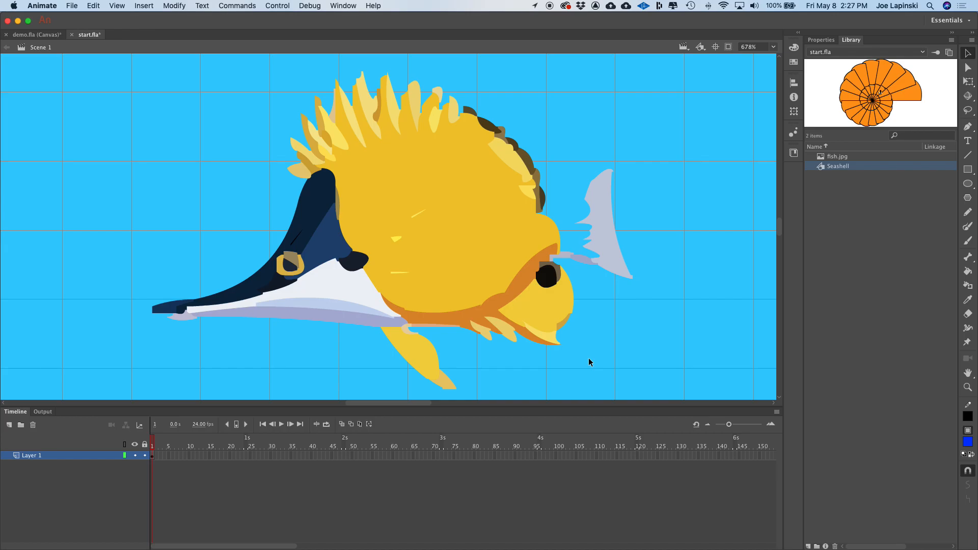
pyautogui.press('super+2')
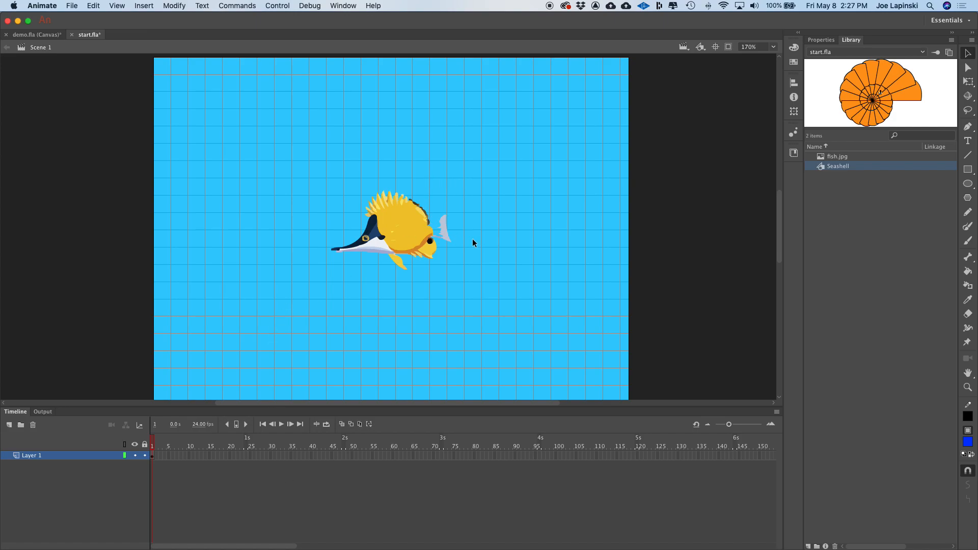
pyautogui.press('super+equal')
pyautogui.press('super+equal')
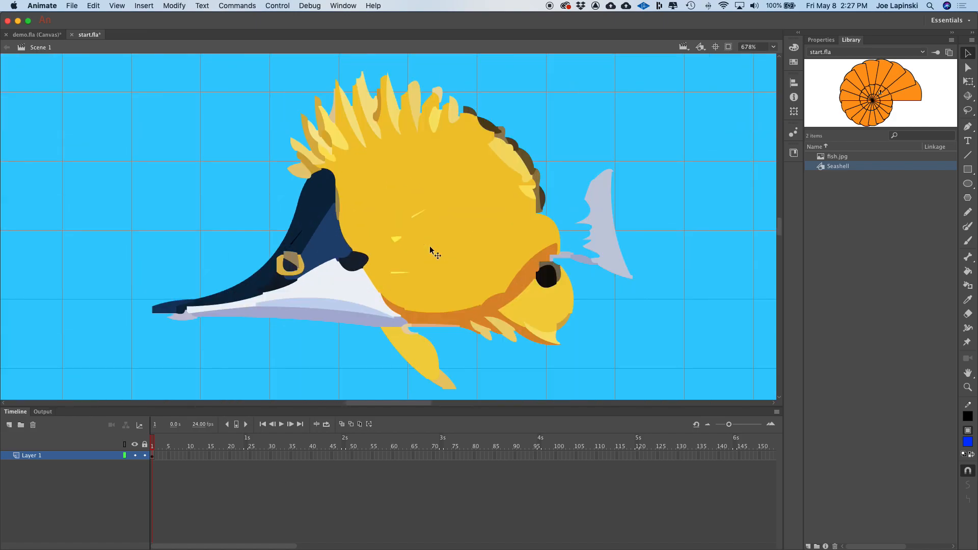
# - Try moving part of the traced fish and undo the move
pyautogui.moveTo(460, 196); pyautogui.dragTo(595, 185)
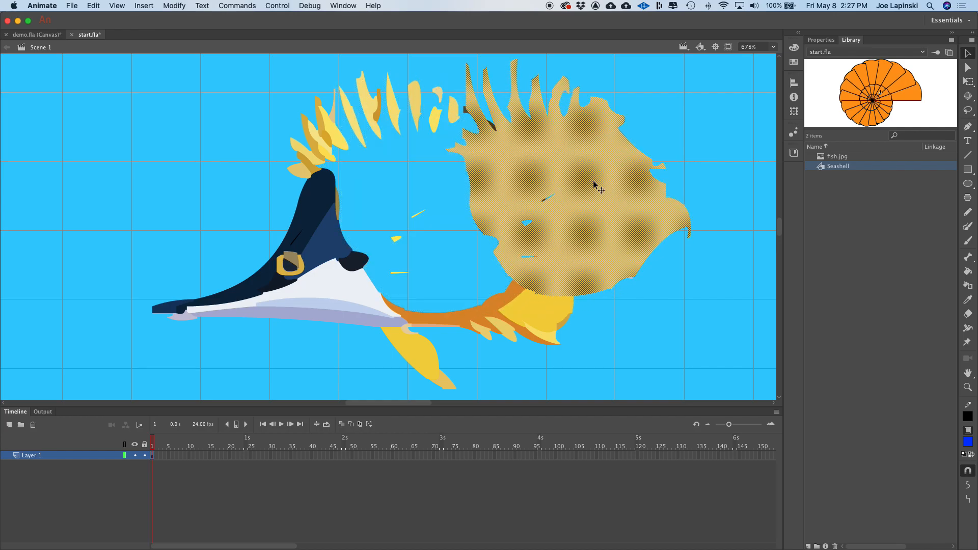
pyautogui.press('super+z')
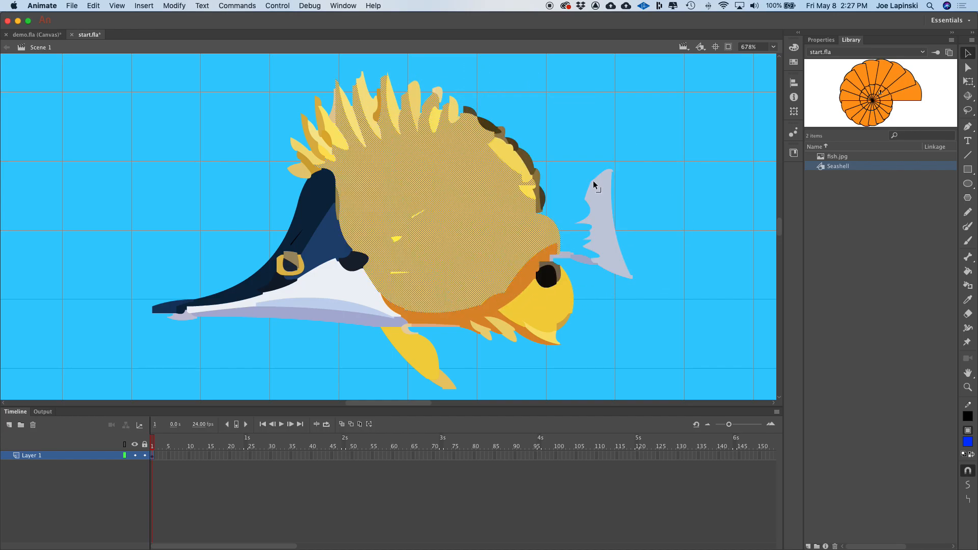
# - Select all the traced fish shapes and combine them into one object with Union
pyautogui.press('super+minus')
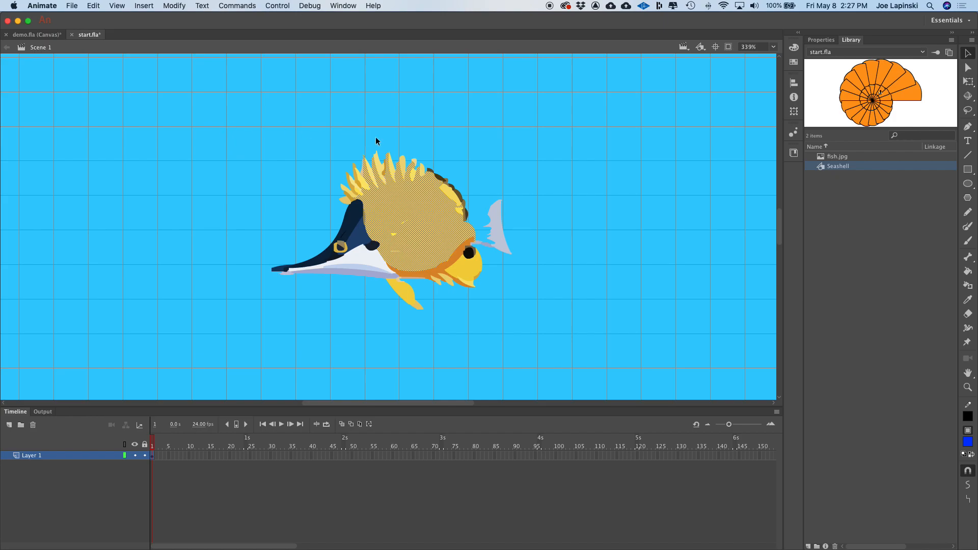
pyautogui.moveTo(216, 135)
pyautogui.mouseDown()
pyautogui.moveTo(245, 140)
pyautogui.moveTo(515, 279)
pyautogui.moveTo(617, 362)
pyautogui.moveTo(557, 343)
pyautogui.moveTo(580, 352)
pyautogui.mouseUp()
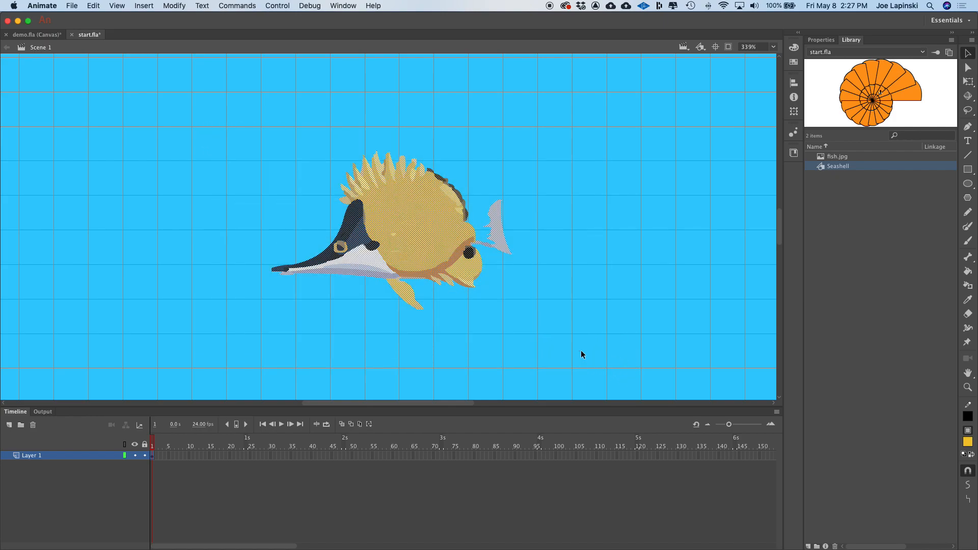
pyautogui.rightClick(414, 200)
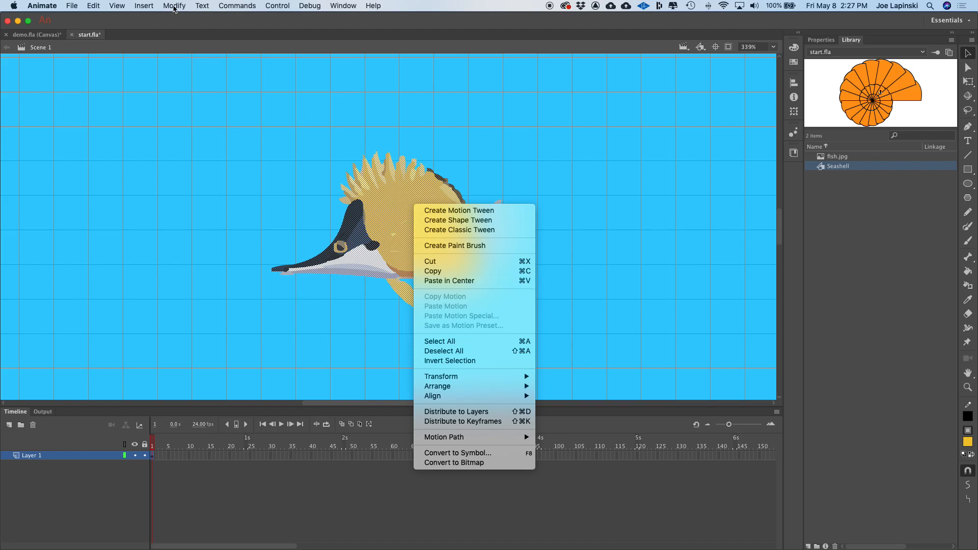
pyautogui.click(171, 6)
pyautogui.click(171, 7)
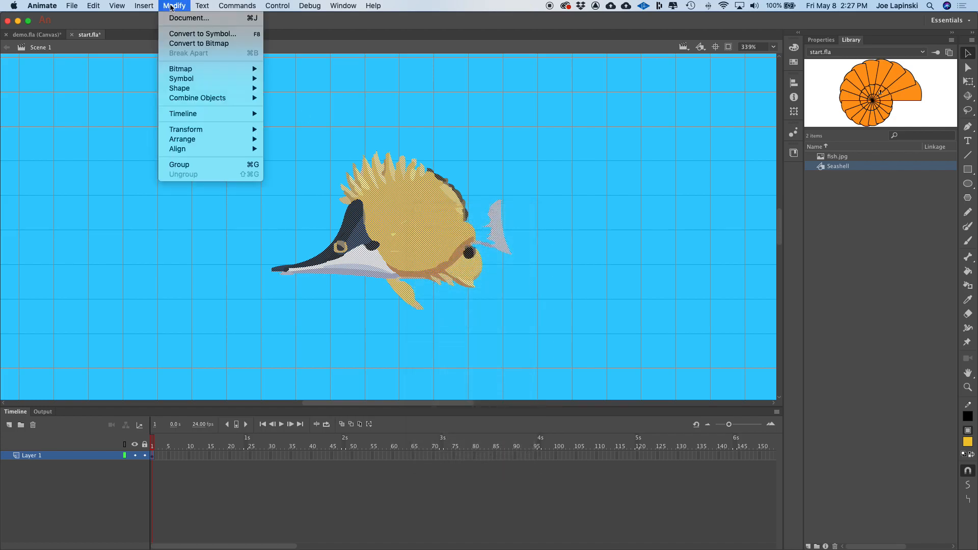
pyautogui.moveTo(239, 92)
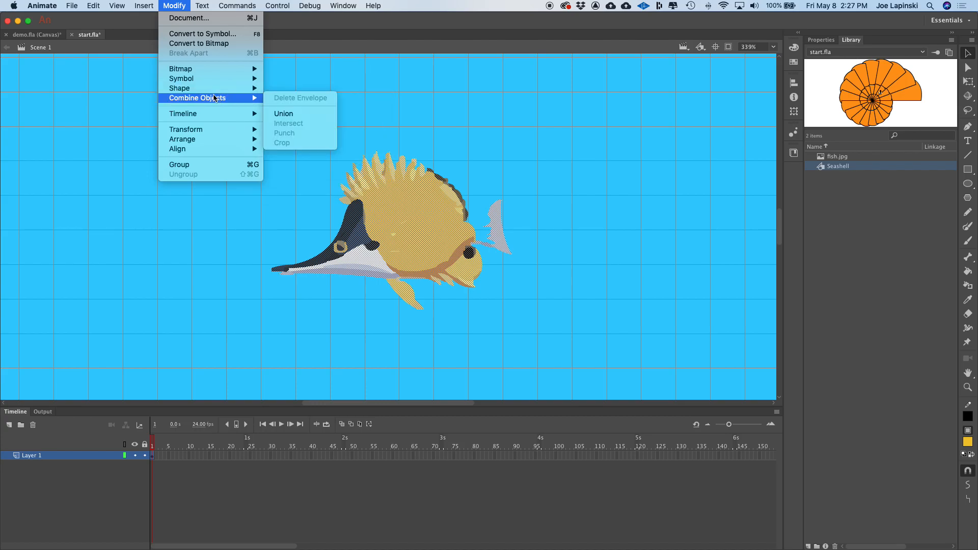
pyautogui.click(194, 163)
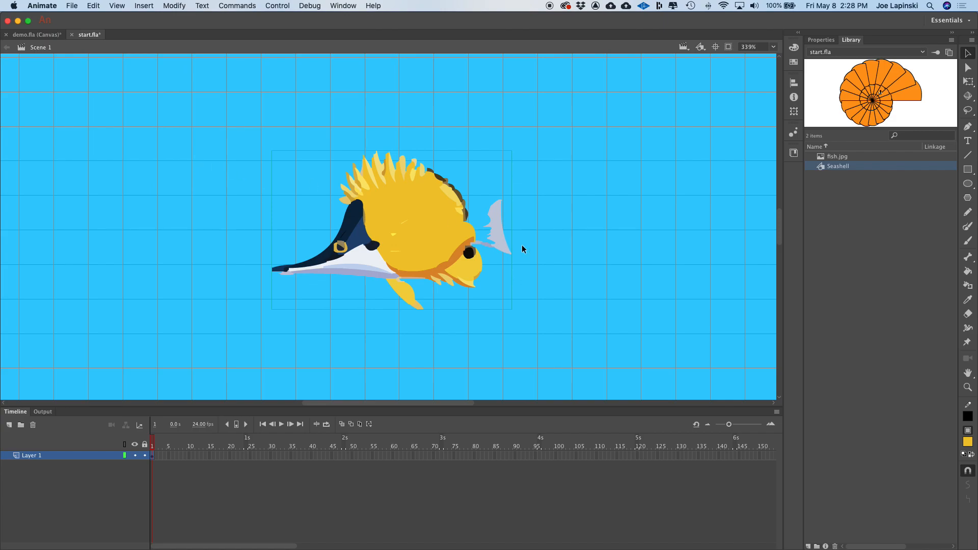
# - Reposition the combined fish on the stage
pyautogui.moveTo(419, 205); pyautogui.dragTo(422, 184)
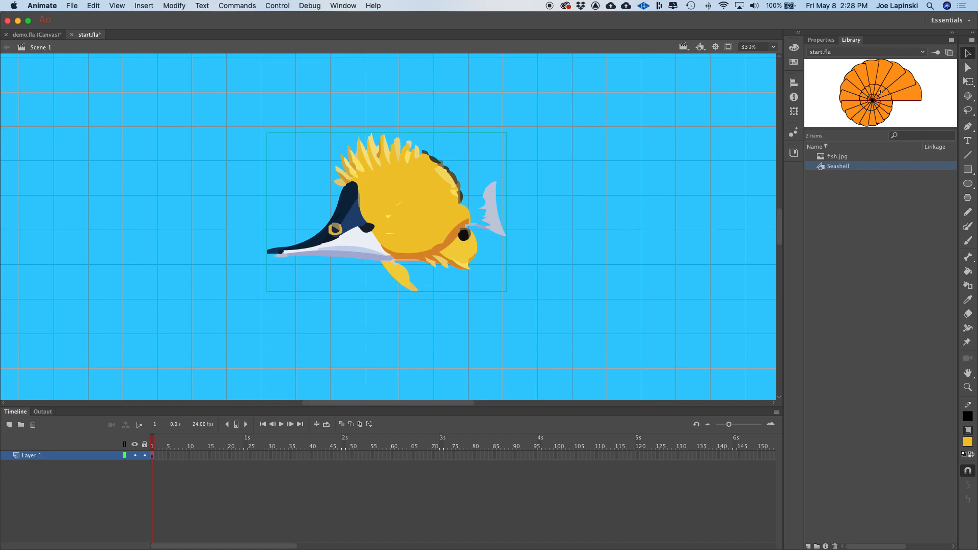
pyautogui.moveTo(446, 222); pyautogui.dragTo(432, 241)
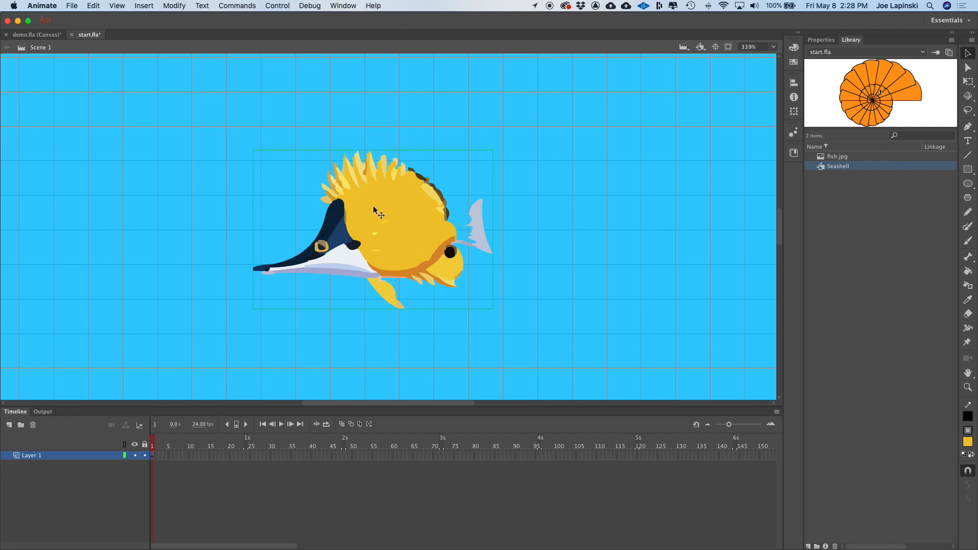
pyautogui.moveTo(409, 200); pyautogui.dragTo(424, 209)
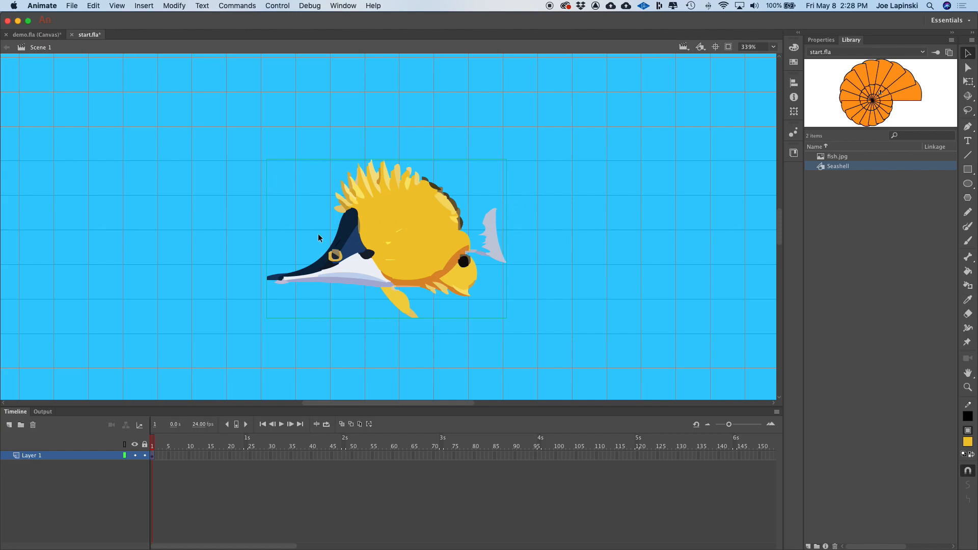
# - Convert the fish into a Movie Clip symbol named Fish
pyautogui.rightClick(393, 213)
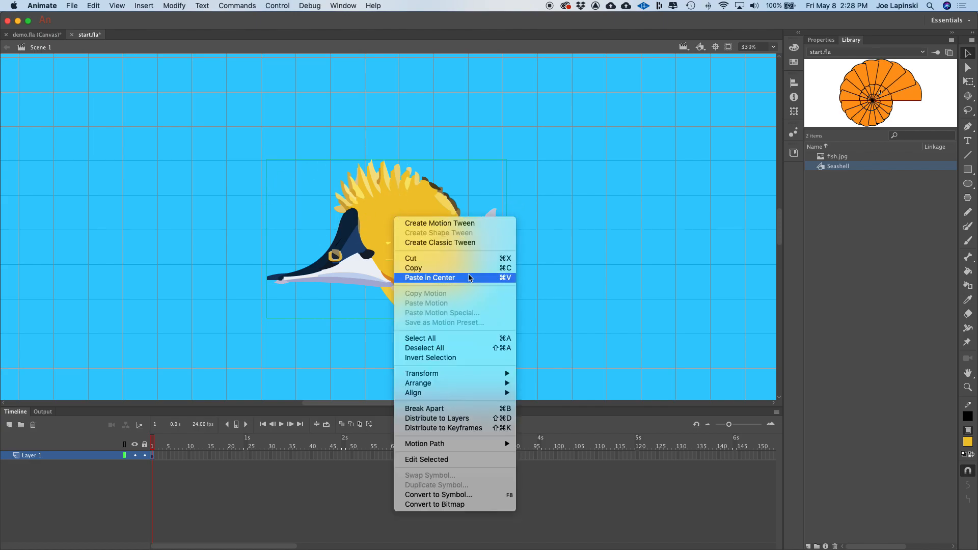
pyautogui.click(437, 492)
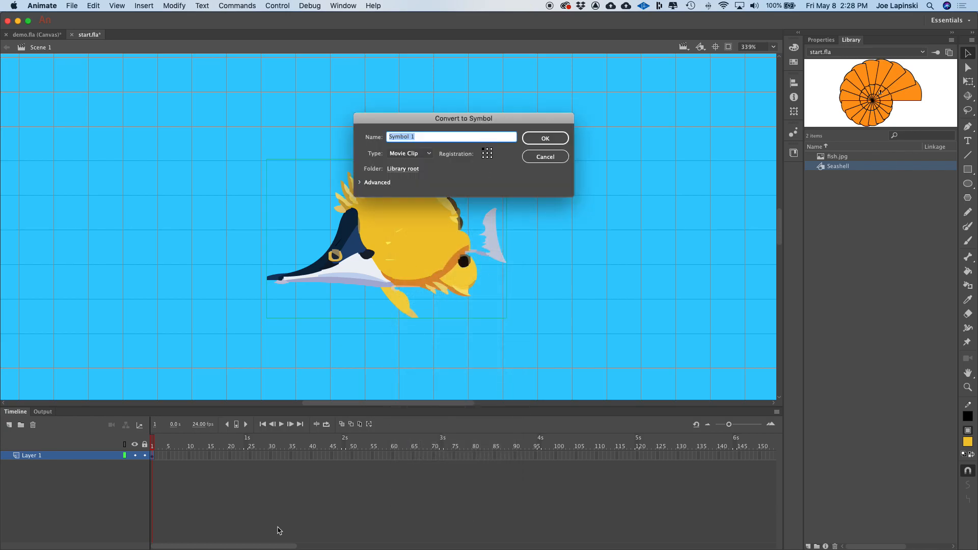
pyautogui.write('Fish')
pyautogui.click(547, 136)
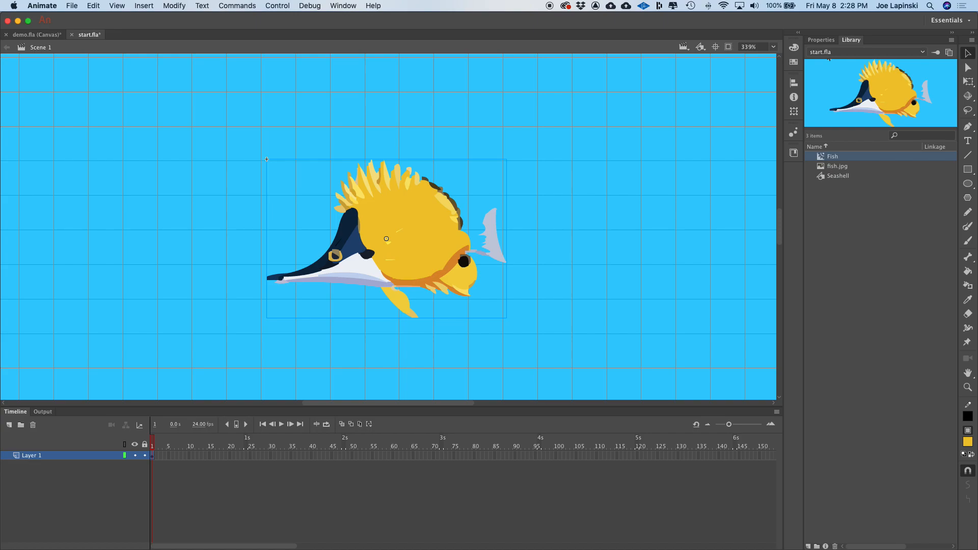
# - Delete the fish.jpg bitmap from the library
pyautogui.click(823, 169)
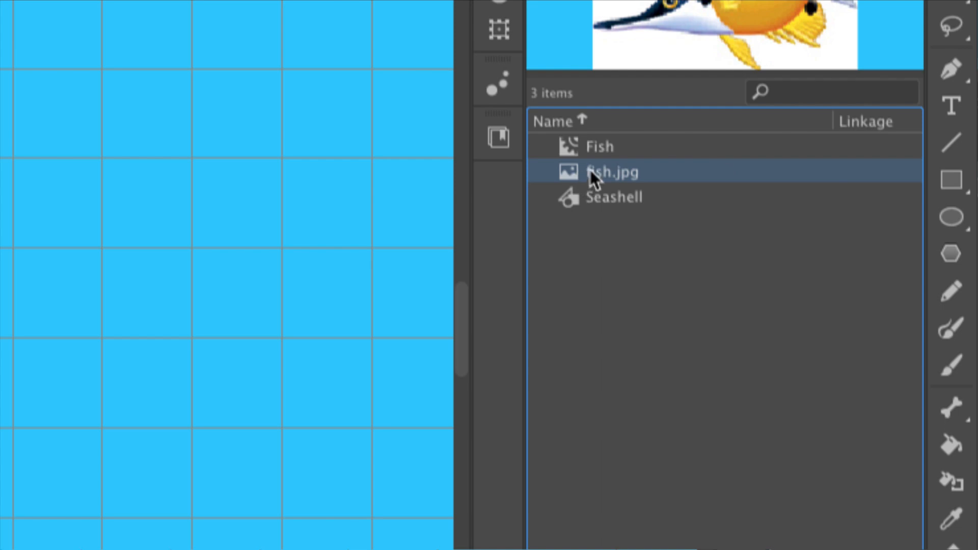
pyautogui.rightClick(600, 167)
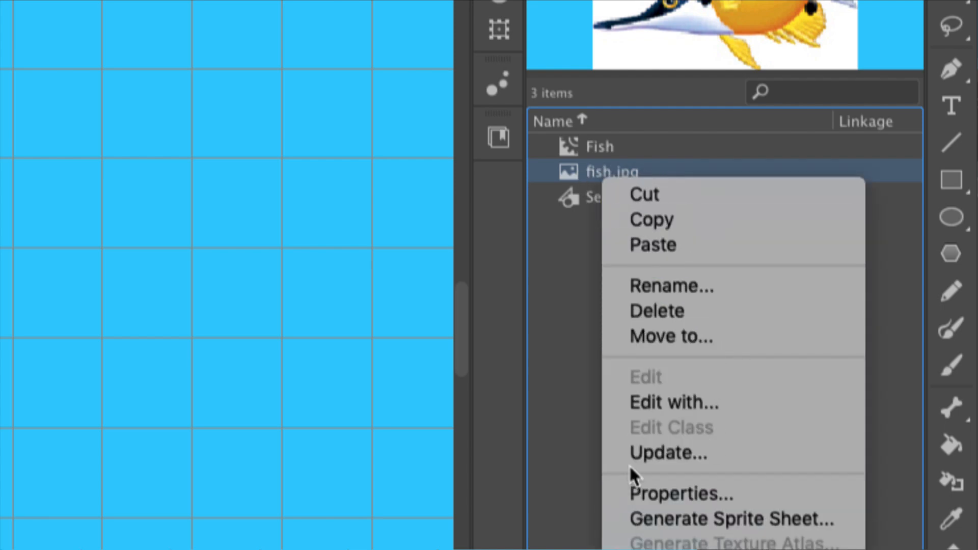
pyautogui.click(573, 359)
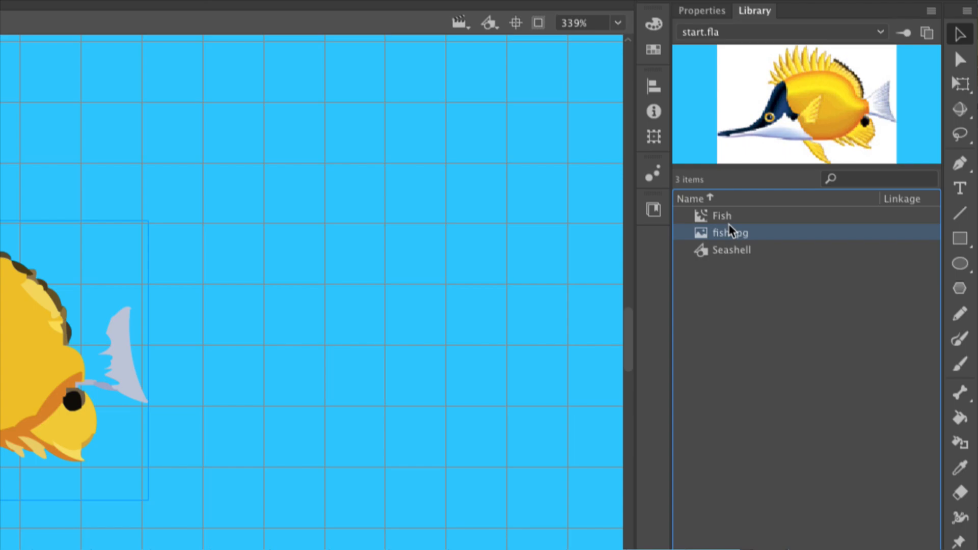
pyautogui.rightClick(723, 232)
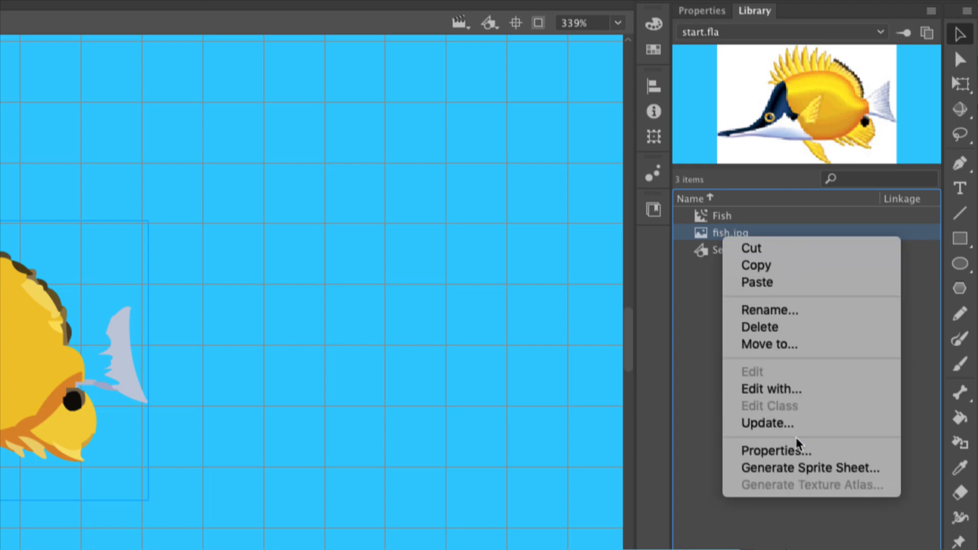
pyautogui.click(820, 326)
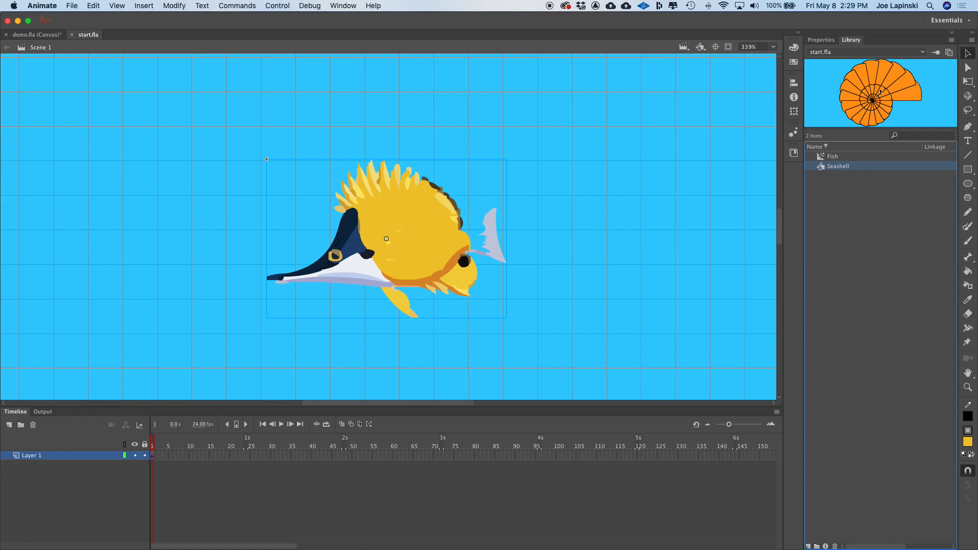
# - Delete the Fish symbol instance from the stage
pyautogui.click(609, 197)
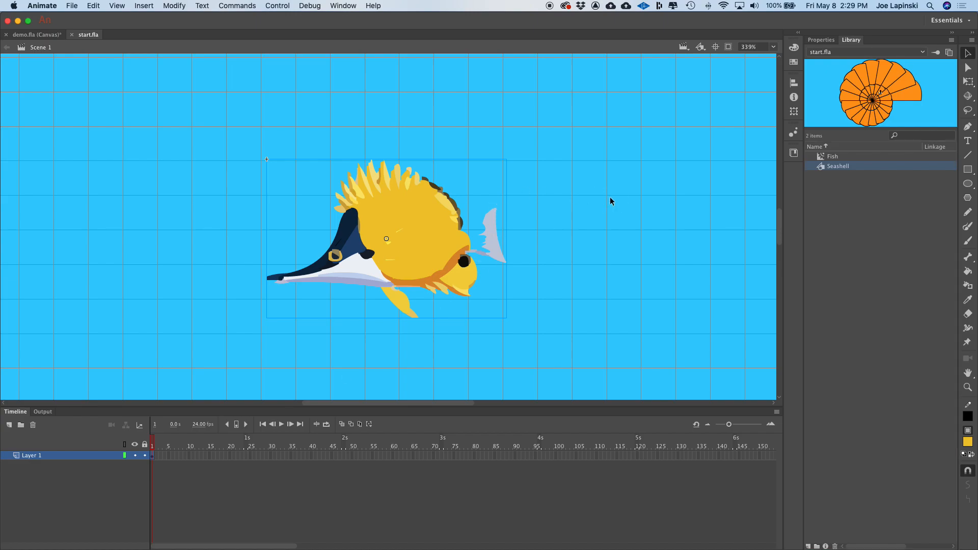
pyautogui.click(404, 203)
pyautogui.press('super+minus')
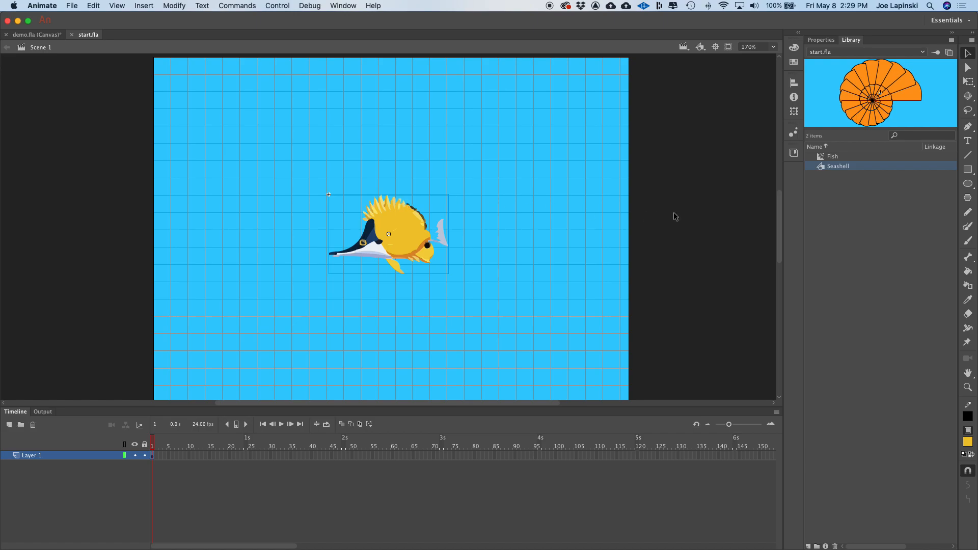
pyautogui.click(513, 186)
pyautogui.click(404, 234)
pyautogui.press('BackSpace')
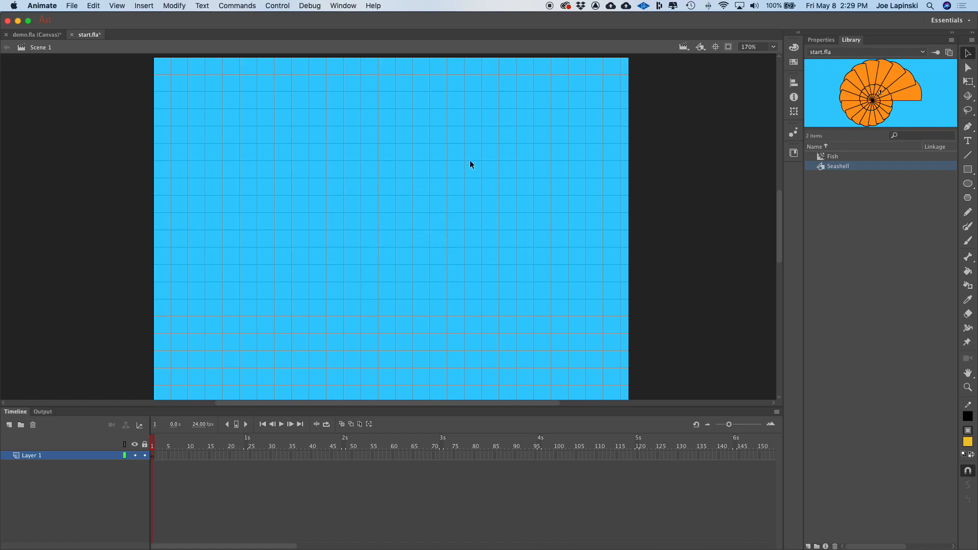
# - Preview the Fish and Seashell symbols in the library
pyautogui.click(826, 158)
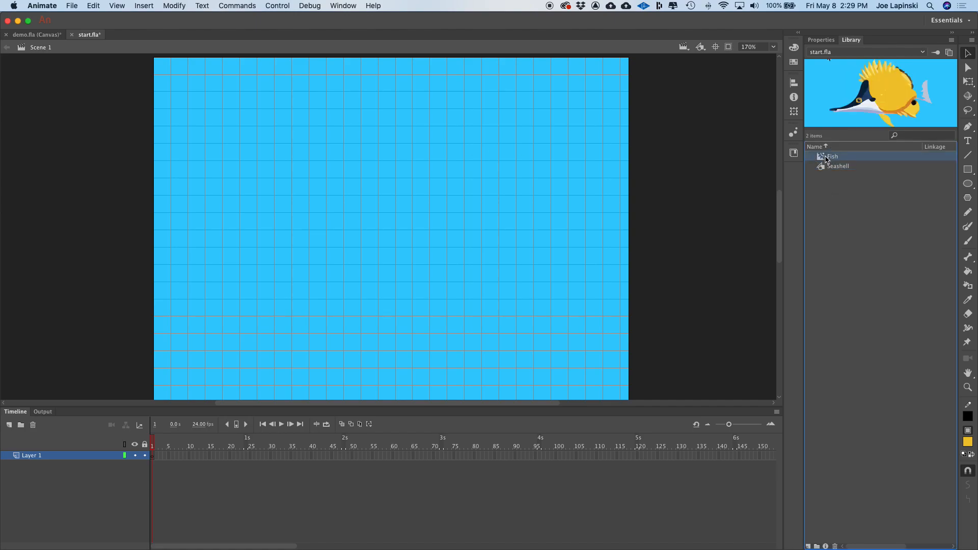
pyautogui.click(822, 168)
pyautogui.click(822, 157)
pyautogui.click(822, 168)
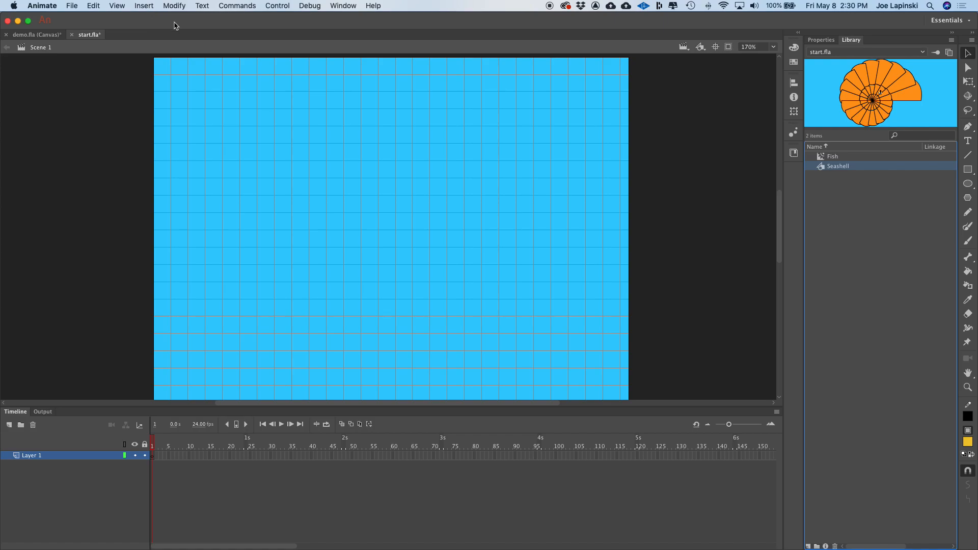
# - Create a new Movie Clip symbol named Bubble
pyautogui.click(146, 8)
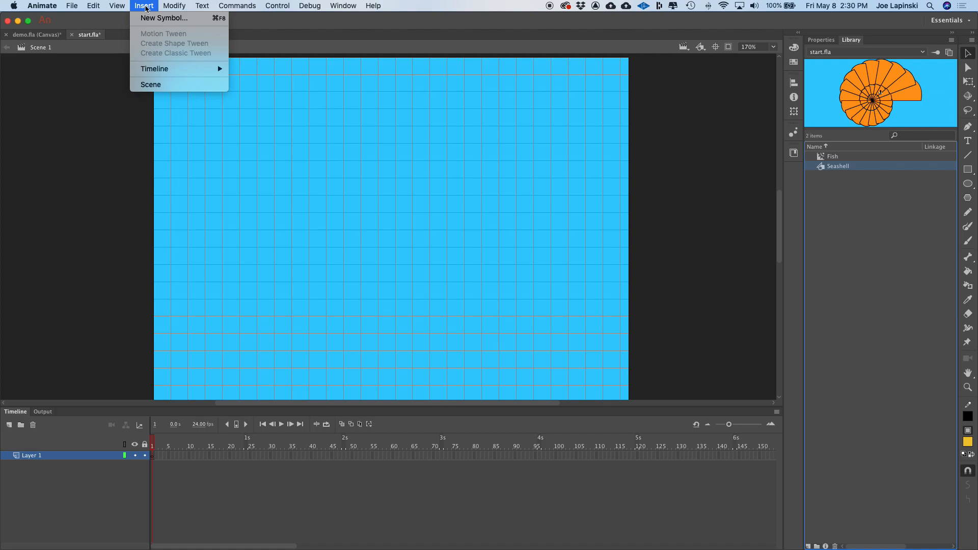
pyautogui.click(151, 18)
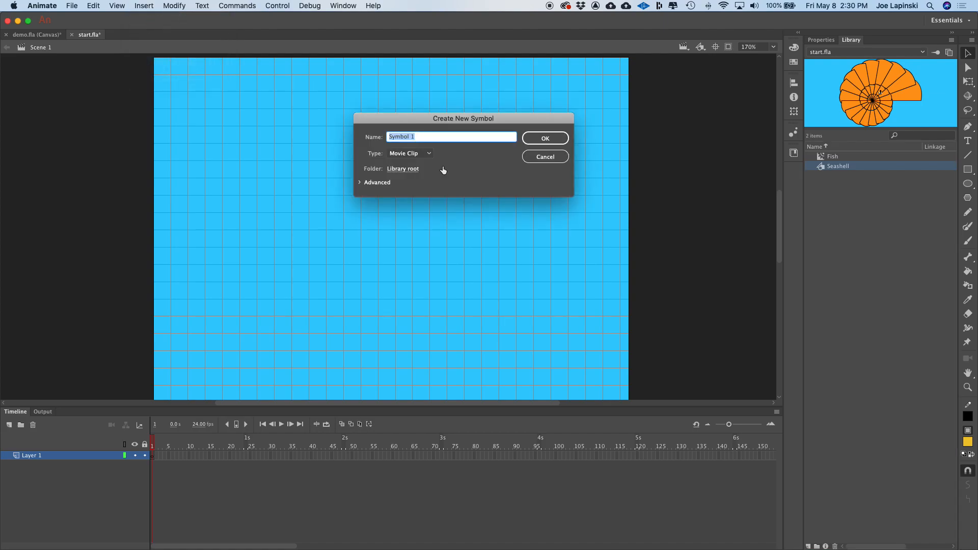
pyautogui.write('Bubble')
pyautogui.press('Return')
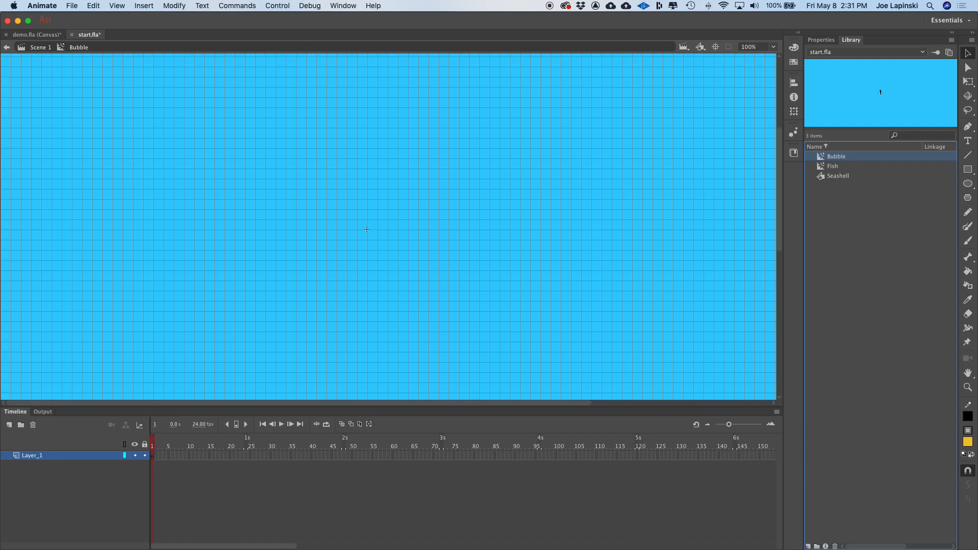
# - Select the Oval tool and set its stroke to 1 with no fill color
pyautogui.click(970, 184)
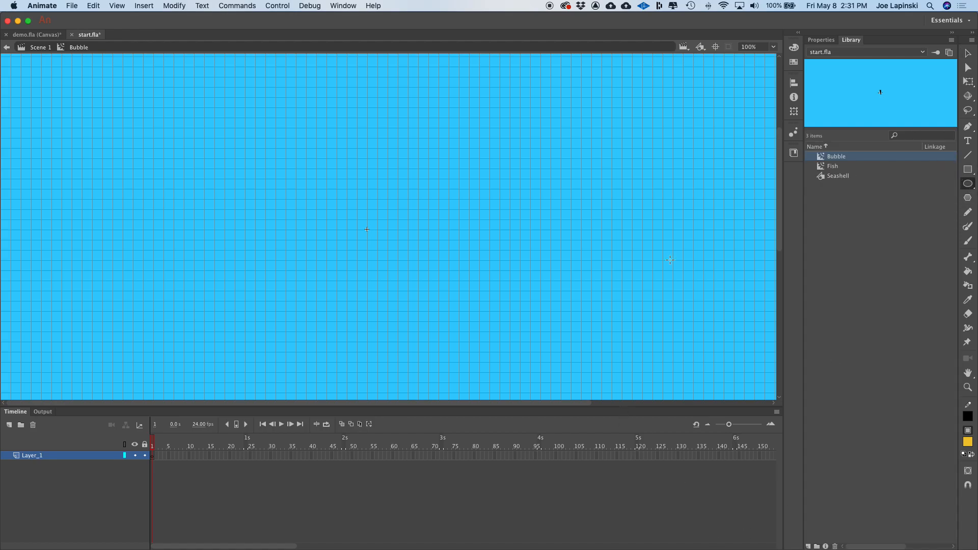
pyautogui.click(824, 40)
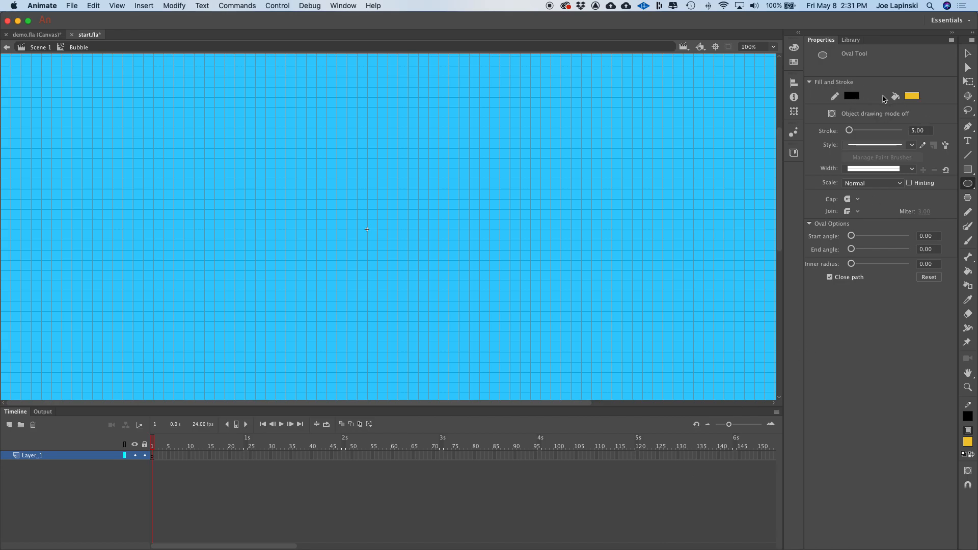
pyautogui.moveTo(926, 132); pyautogui.dragTo(898, 126)
pyautogui.write('1')
pyautogui.press('Return')
pyautogui.click(912, 96)
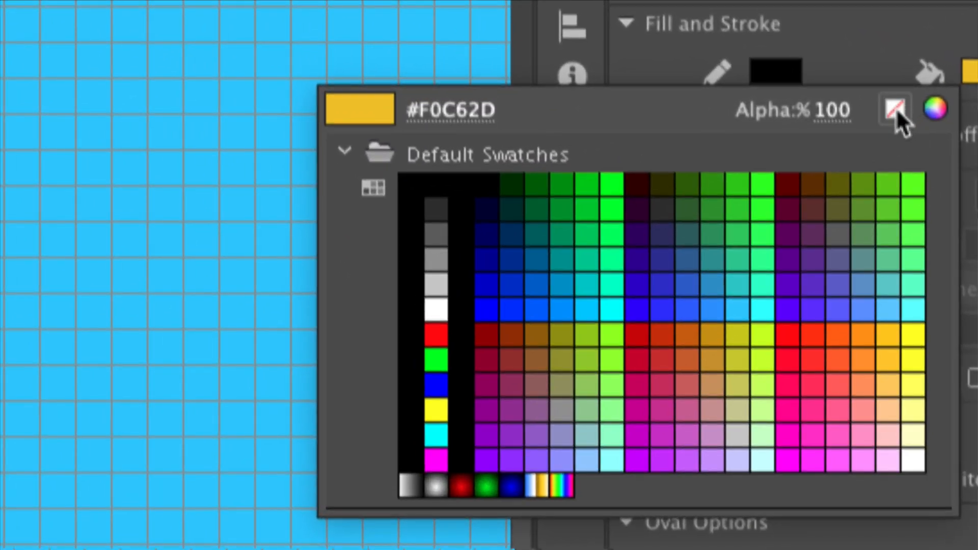
pyautogui.click(895, 109)
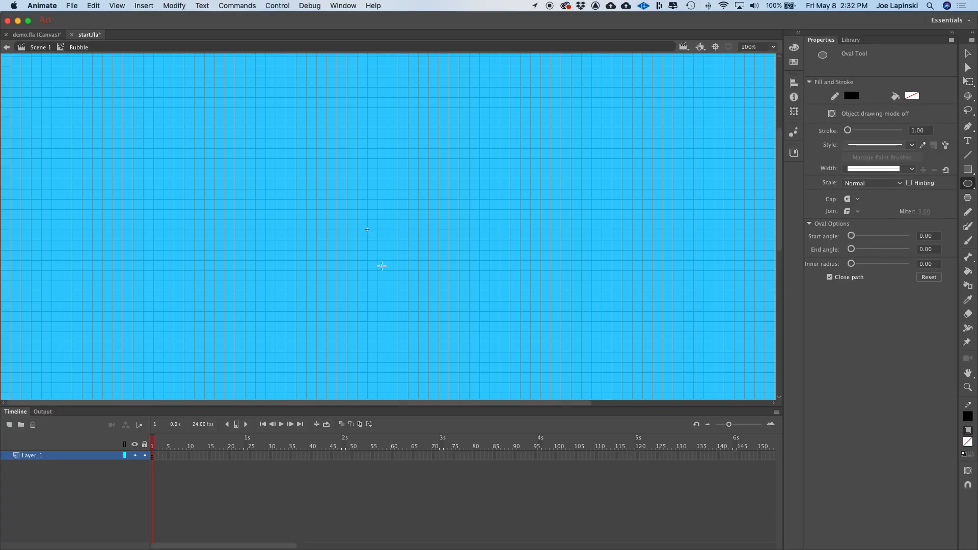
# - Draw a circle outline for the bubble inside the Bubble symbol
pyautogui.press('super+equal')
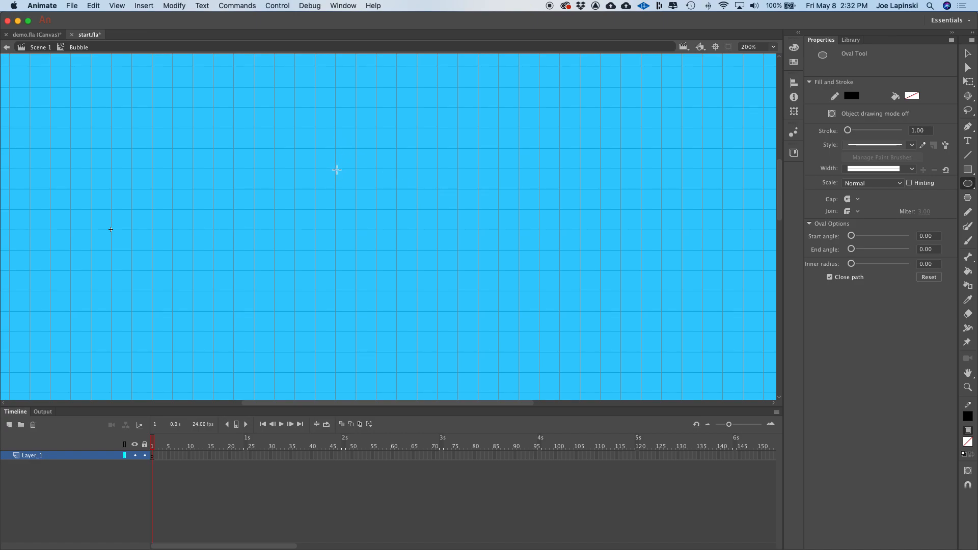
pyautogui.moveTo(335, 168)
pyautogui.mouseDown()
pyautogui.moveTo(393, 240)
pyautogui.moveTo(418, 254)
pyautogui.mouseUp()
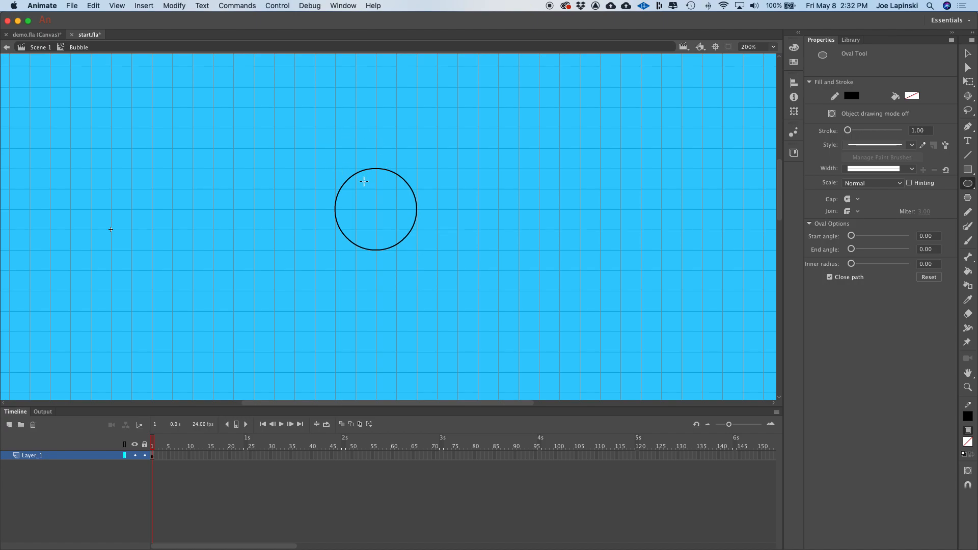
pyautogui.press('super+z')
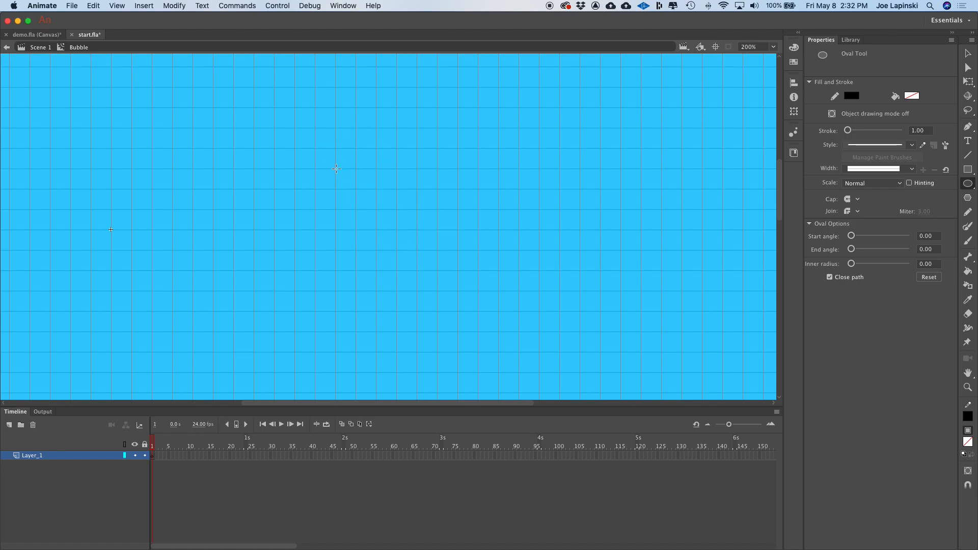
pyautogui.moveTo(336, 169); pyautogui.dragTo(416, 249)
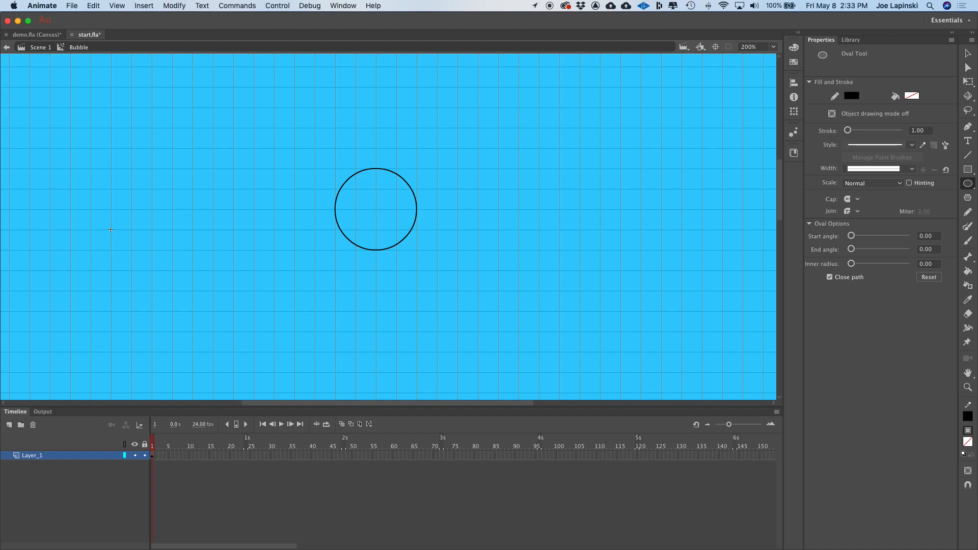
# - Open the Color panel and switch the fill color type to Linear gradient for the bubble
pyautogui.press('super+equal')
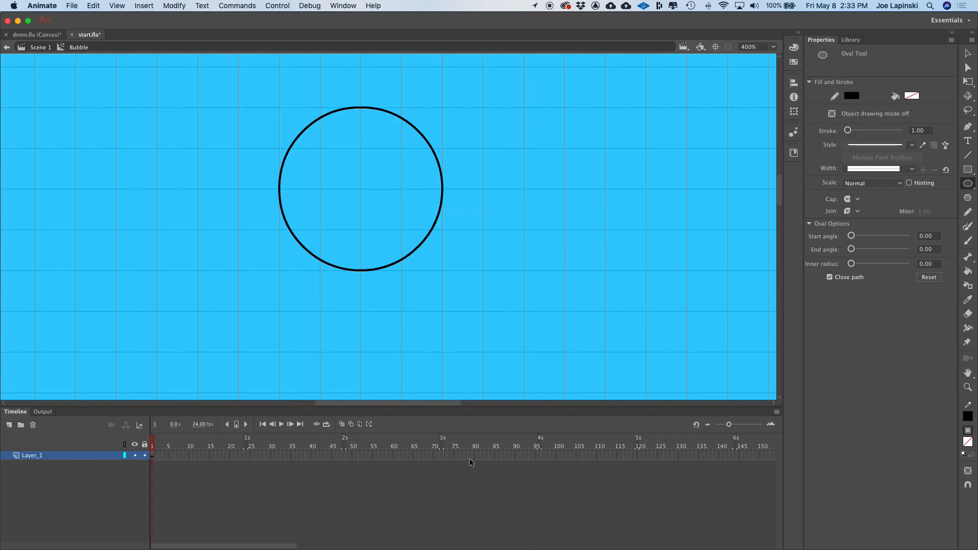
pyautogui.click(794, 50)
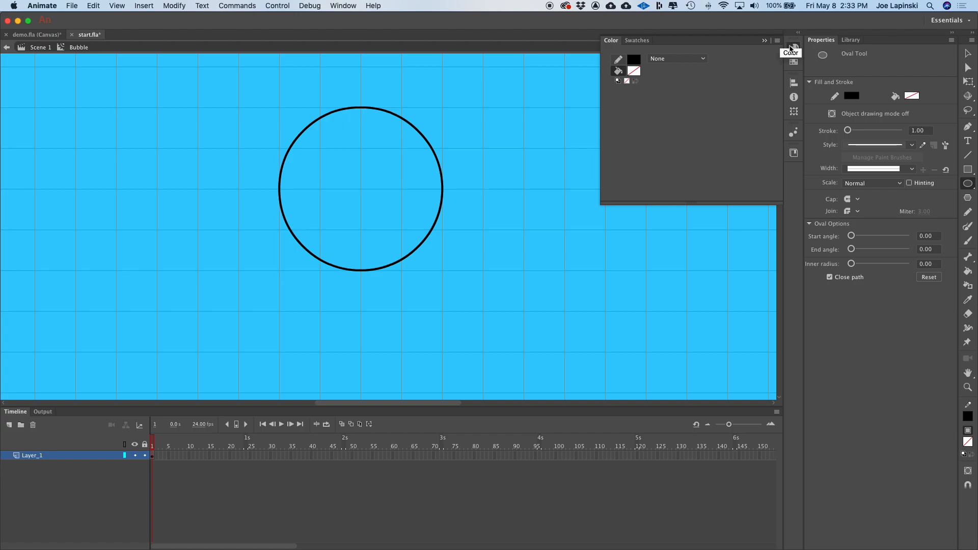
pyautogui.click(346, 6)
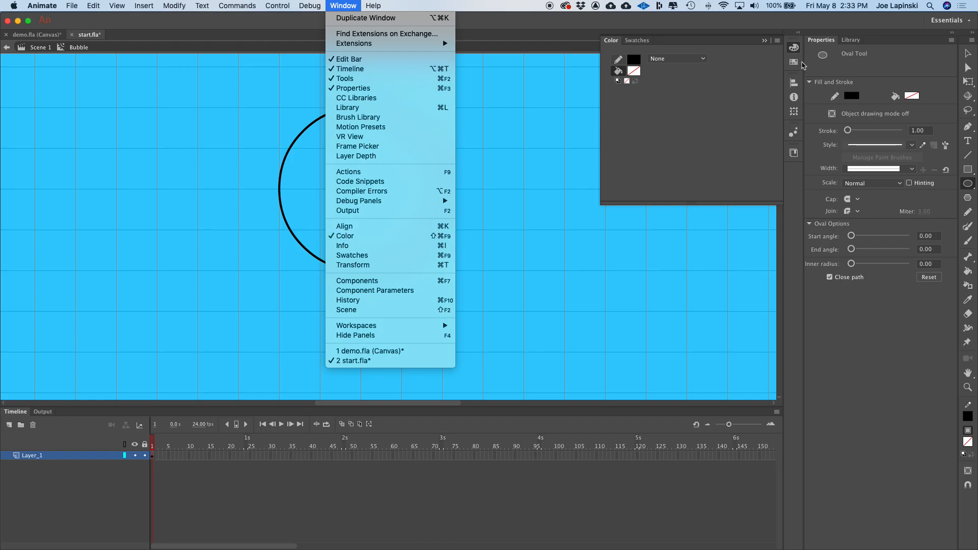
pyautogui.click(795, 47)
pyautogui.click(795, 48)
pyautogui.click(794, 47)
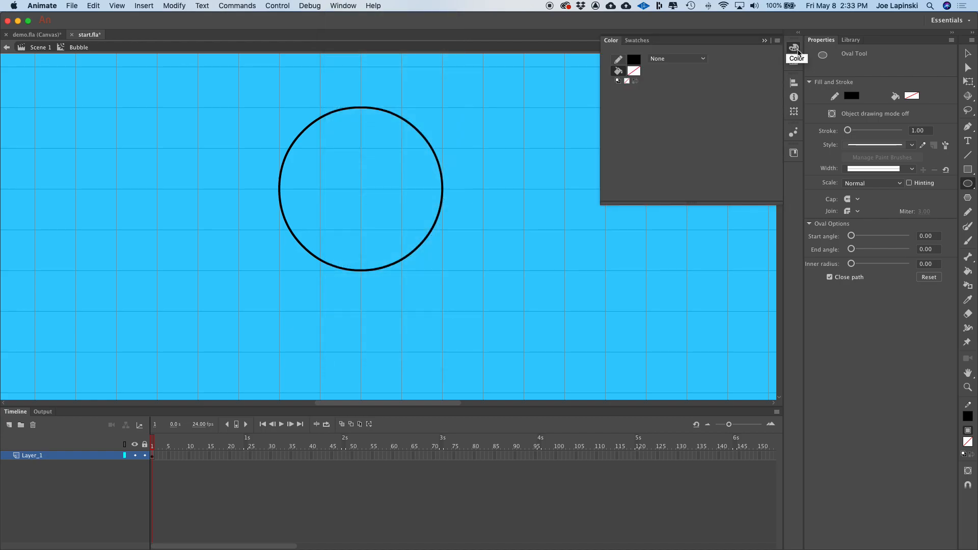
pyautogui.click(663, 60)
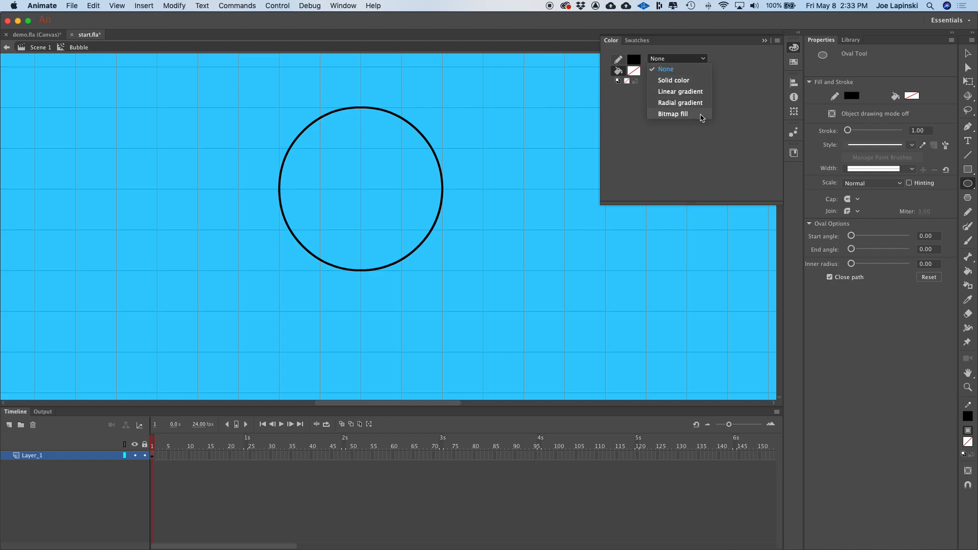
pyautogui.click(691, 92)
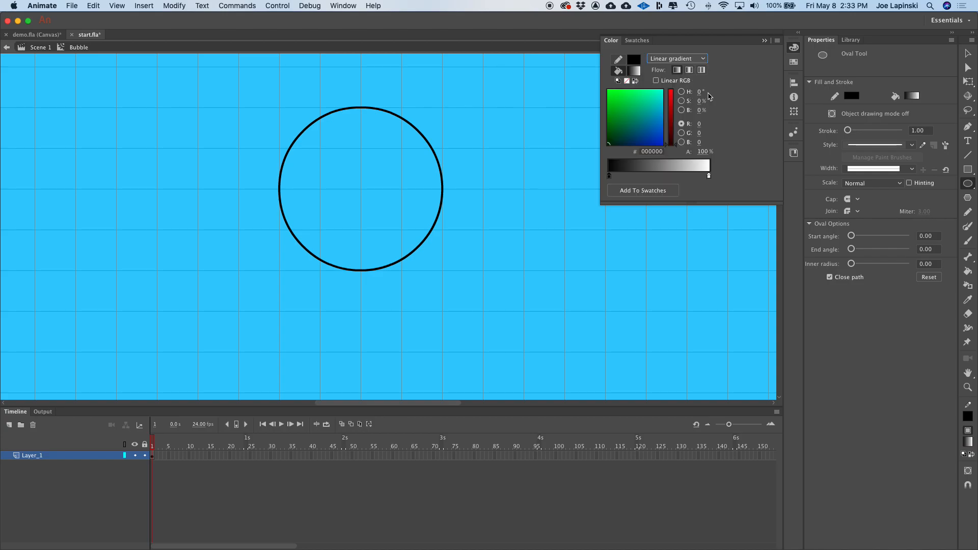
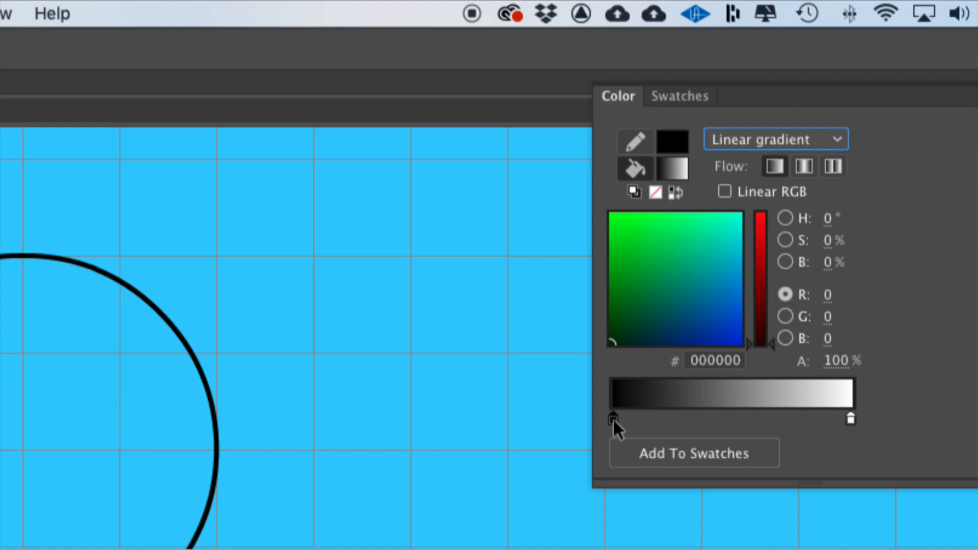
# - Set the left gradient stop's alpha to 0%
pyautogui.click(837, 361)
pyautogui.write('0')
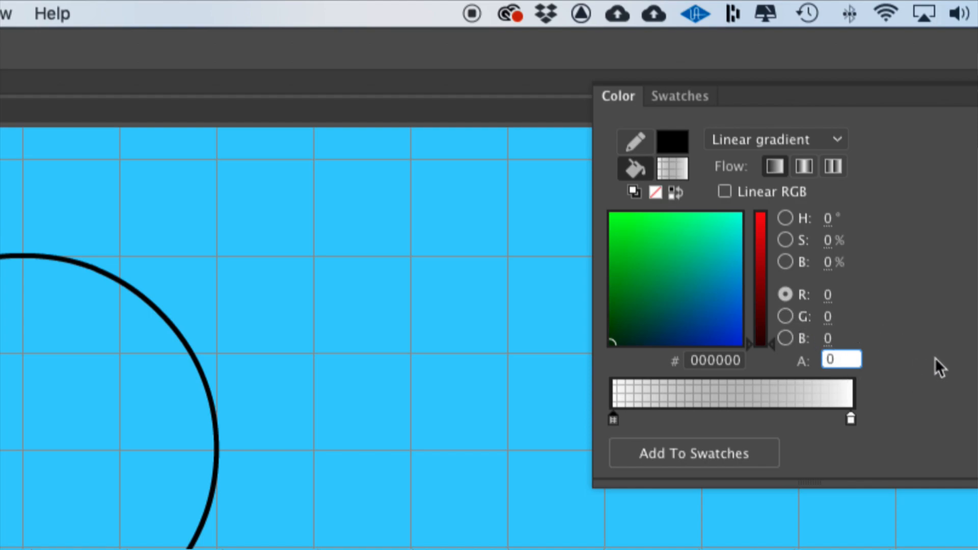
pyautogui.click(850, 421)
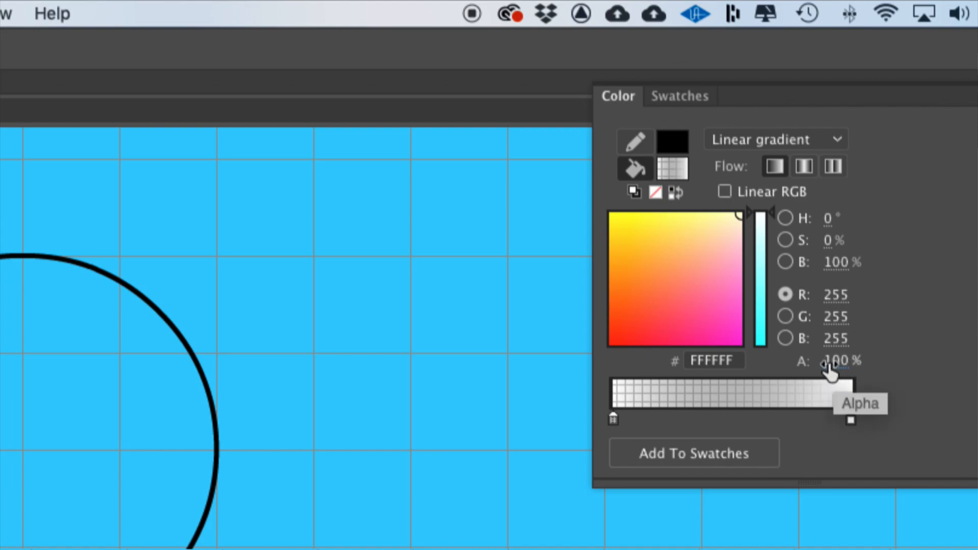
pyautogui.click(613, 416)
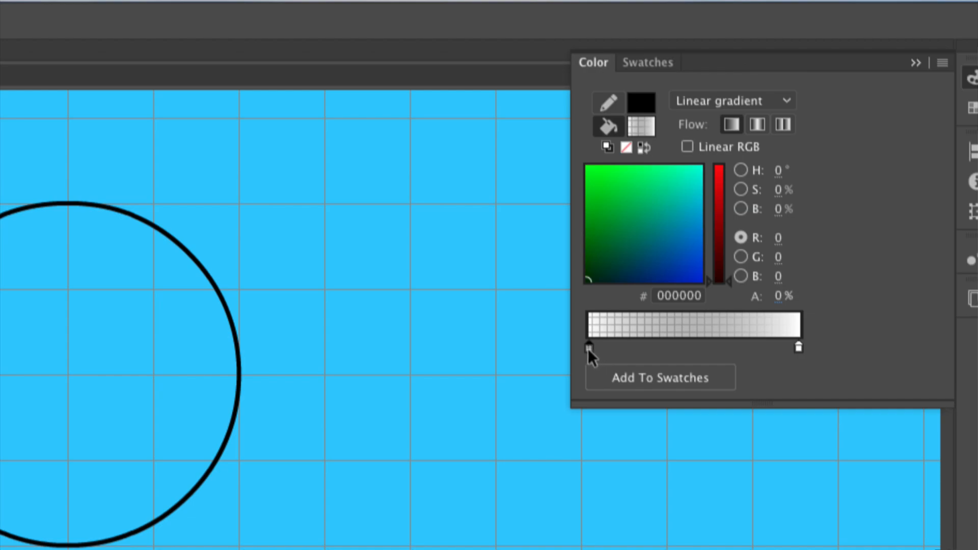
# - Set the left gradient stop's color to FFFFFF so the gradient runs from transparent white to white
pyautogui.click(687, 296)
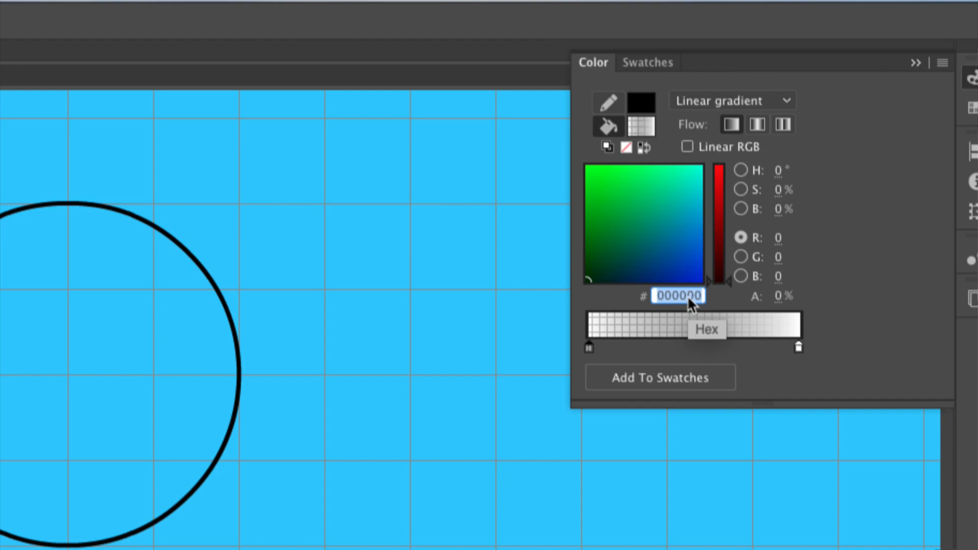
pyautogui.write('ffffff')
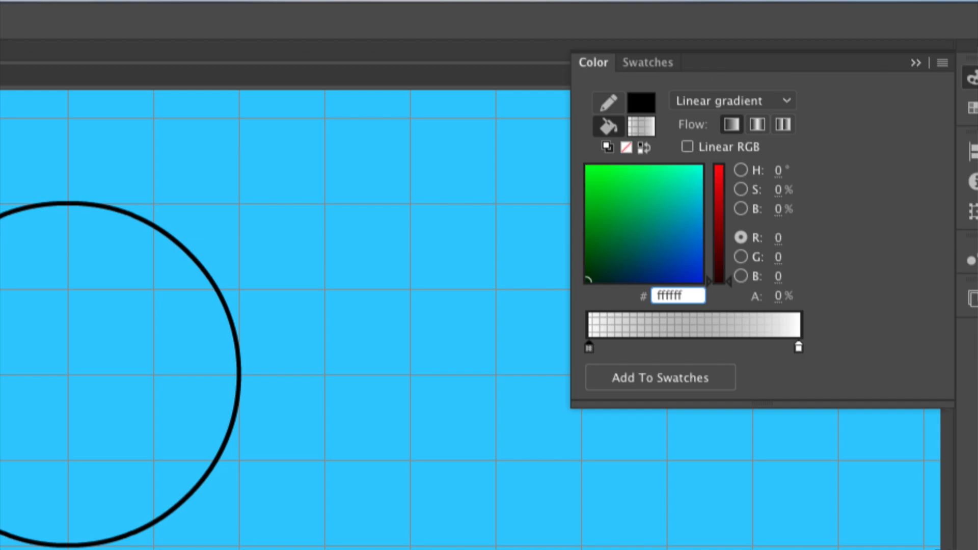
pyautogui.press('Return')
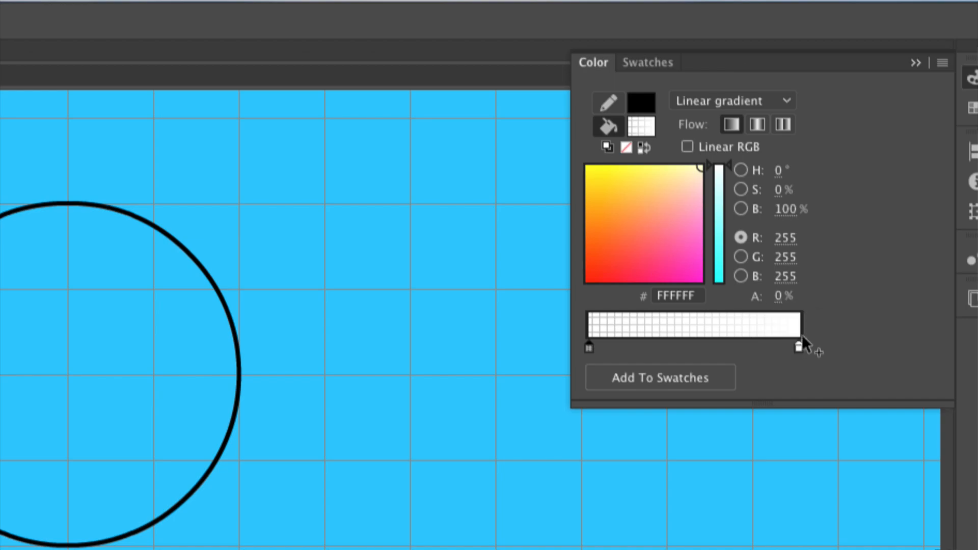
pyautogui.click(797, 347)
pyautogui.click(590, 347)
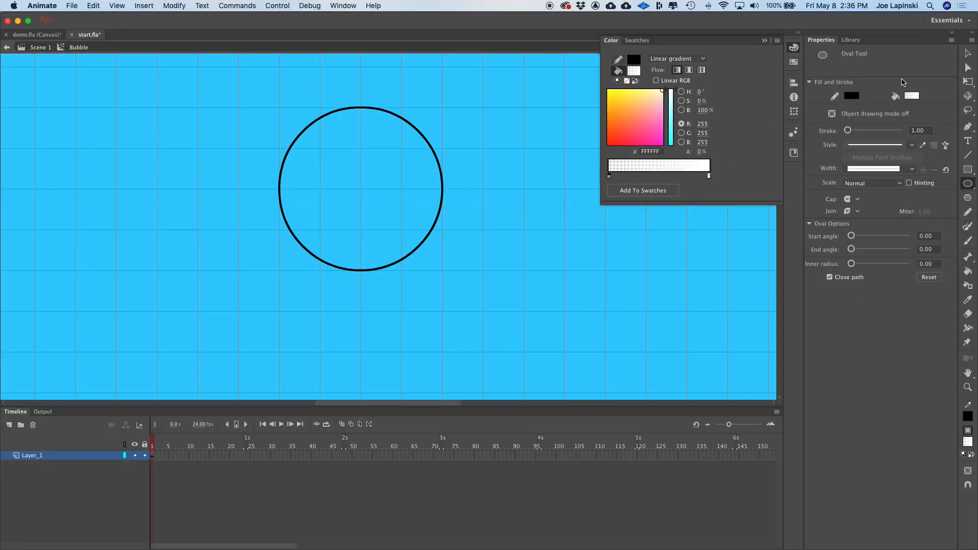
# - Fill the inside of the circle with the linear gradient using the Paint Bucket tool
pyautogui.click(793, 63)
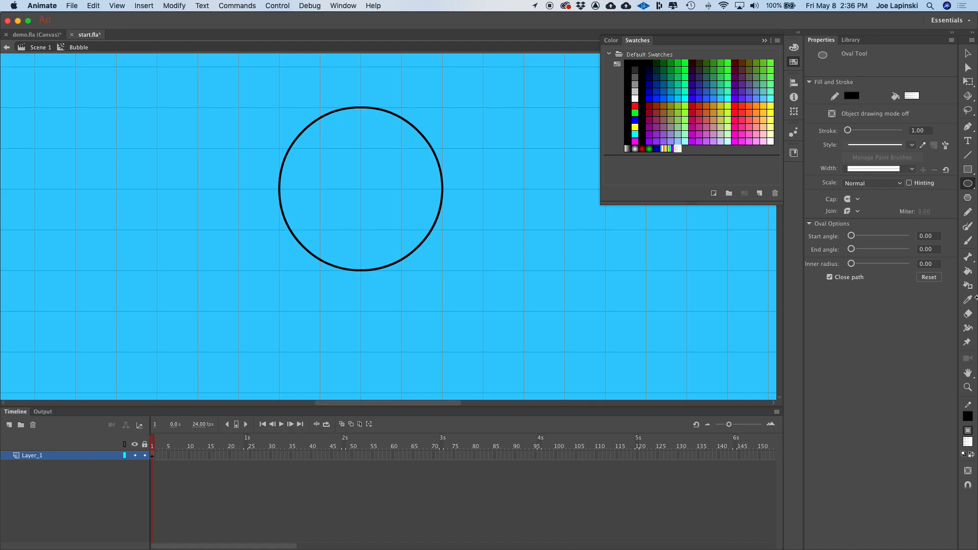
pyautogui.click(969, 272)
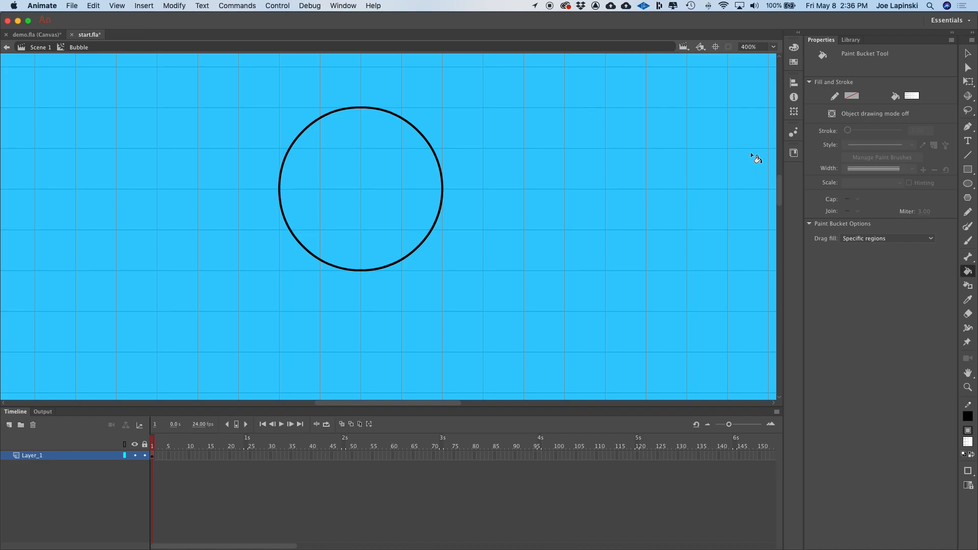
pyautogui.click(913, 96)
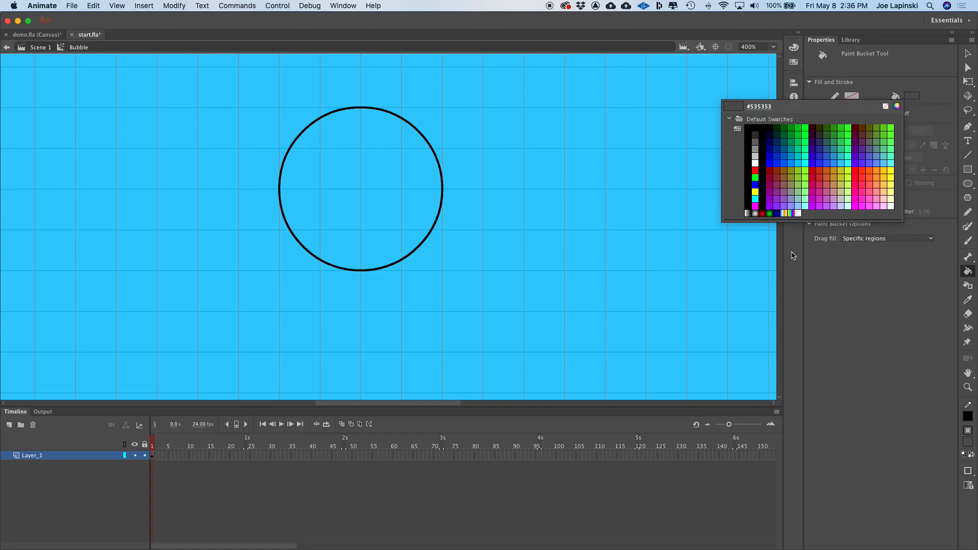
pyautogui.click(804, 211)
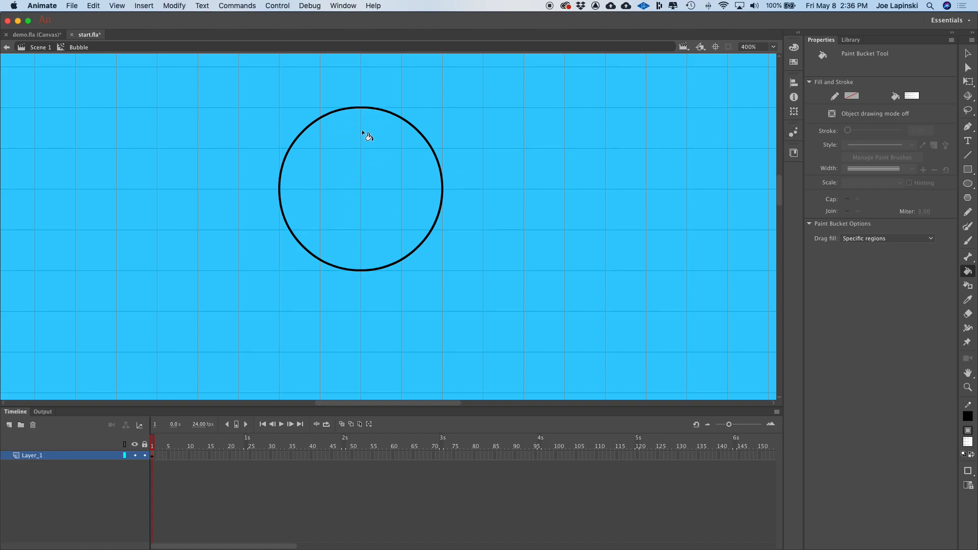
pyautogui.click(376, 173)
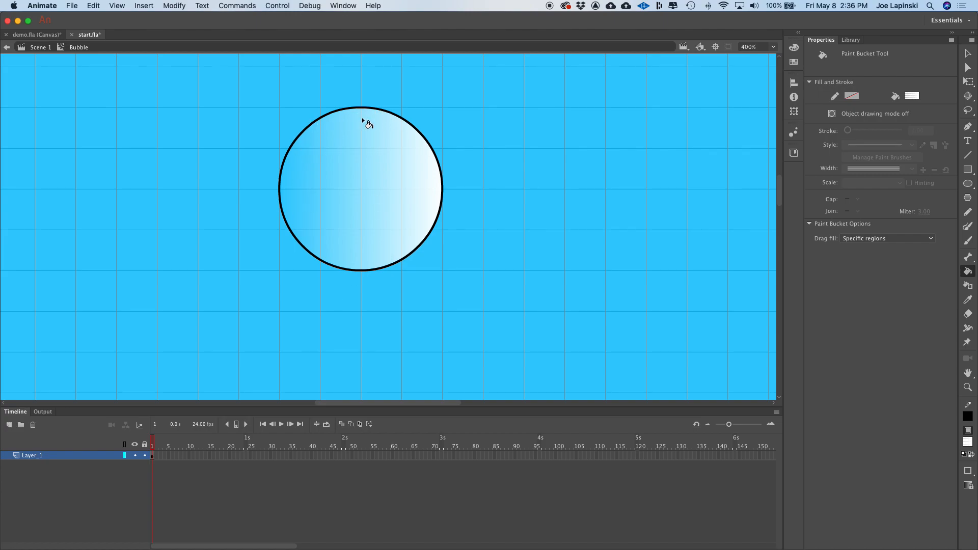
# - Redirect the gradient vertically from the circle's top to its bottom so it fades downward
pyautogui.moveTo(363, 109); pyautogui.dragTo(364, 272)
pyautogui.moveTo(363, 110)
pyautogui.mouseDown()
pyautogui.moveTo(374, 246)
pyautogui.moveTo(366, 273)
pyautogui.mouseUp()
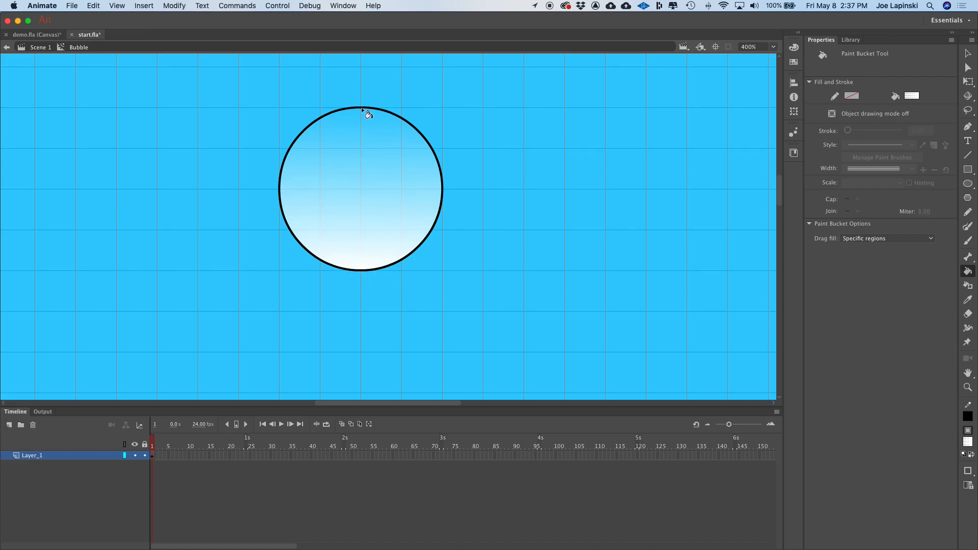
pyautogui.moveTo(356, 117); pyautogui.dragTo(357, 150)
pyautogui.moveTo(360, 111); pyautogui.dragTo(364, 264)
# - Set the circle outline's stroke color to white and its width to 2
pyautogui.click(968, 53)
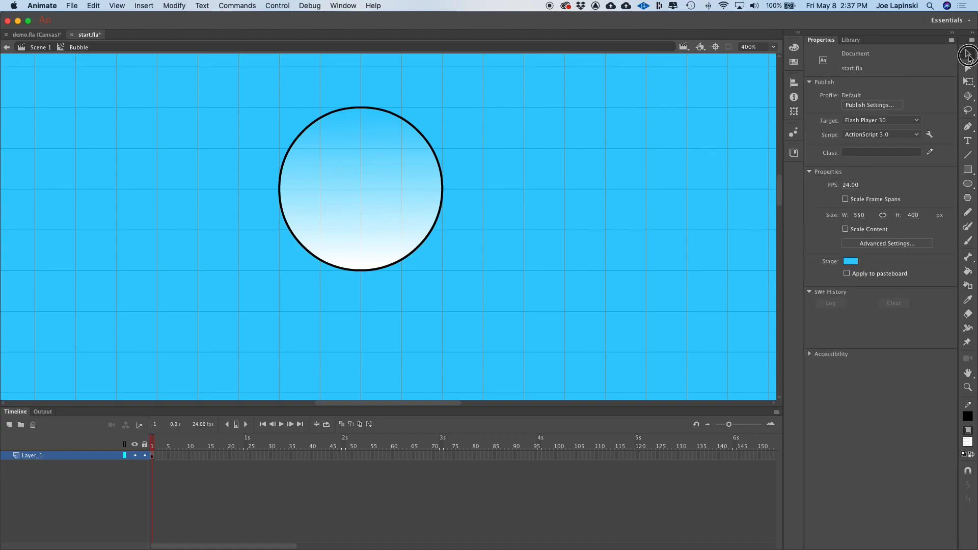
pyautogui.click(406, 123)
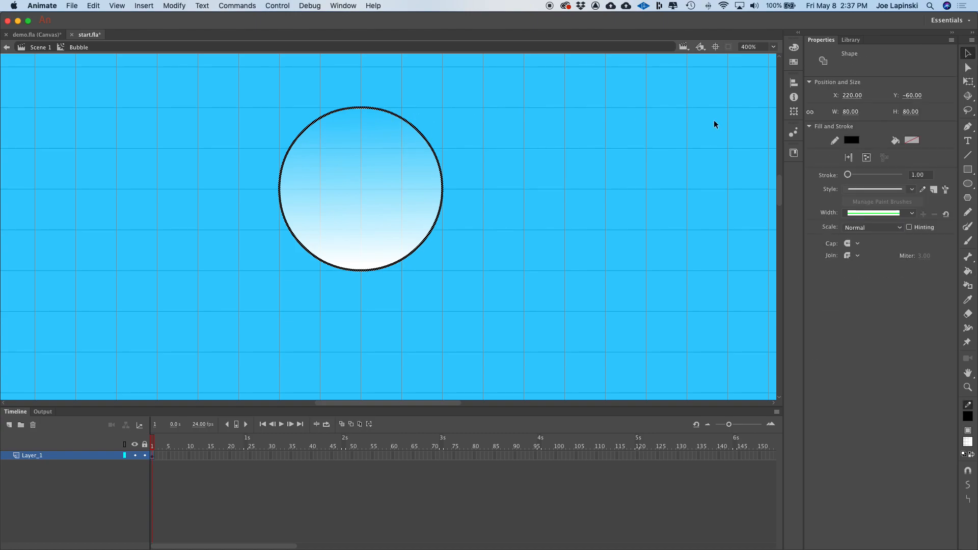
pyautogui.click(852, 142)
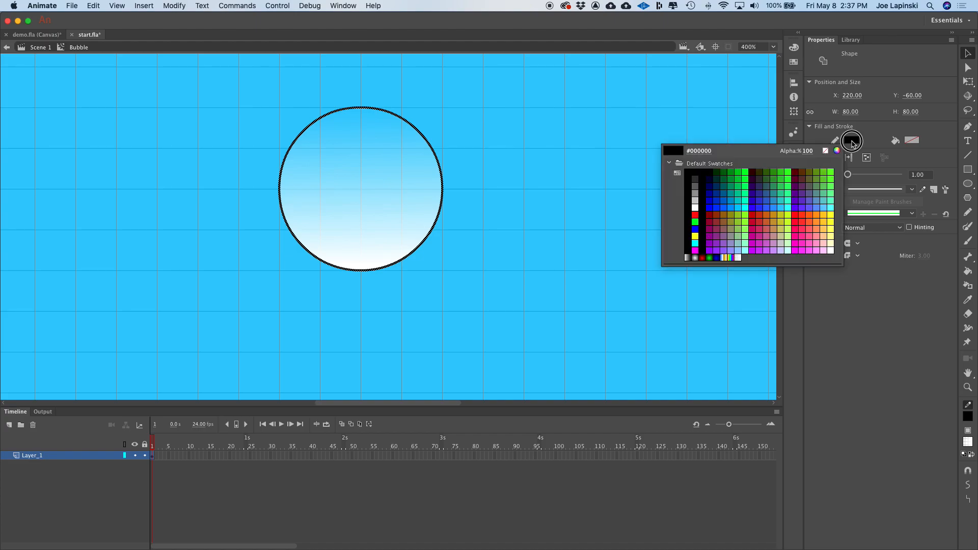
pyautogui.click(695, 208)
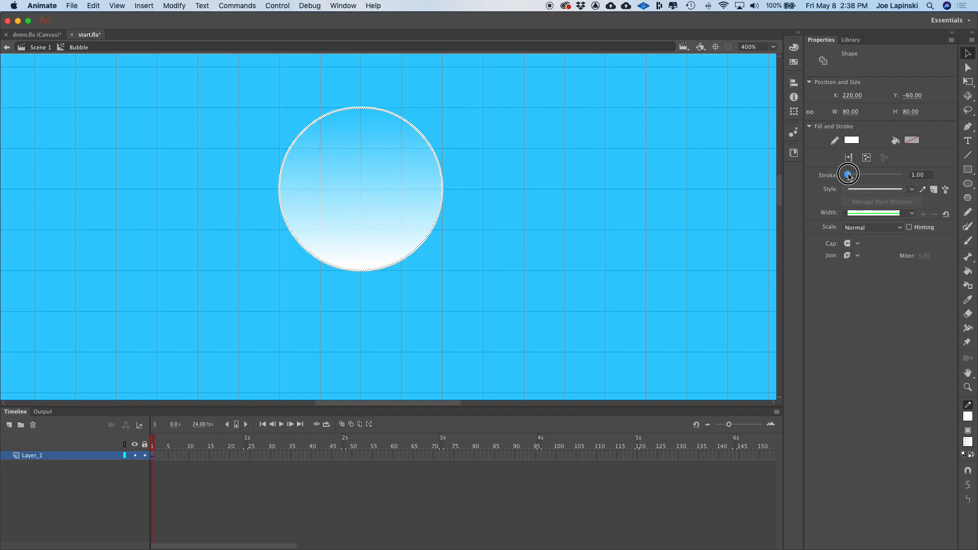
pyautogui.moveTo(847, 175); pyautogui.dragTo(849, 174)
pyautogui.click(928, 175)
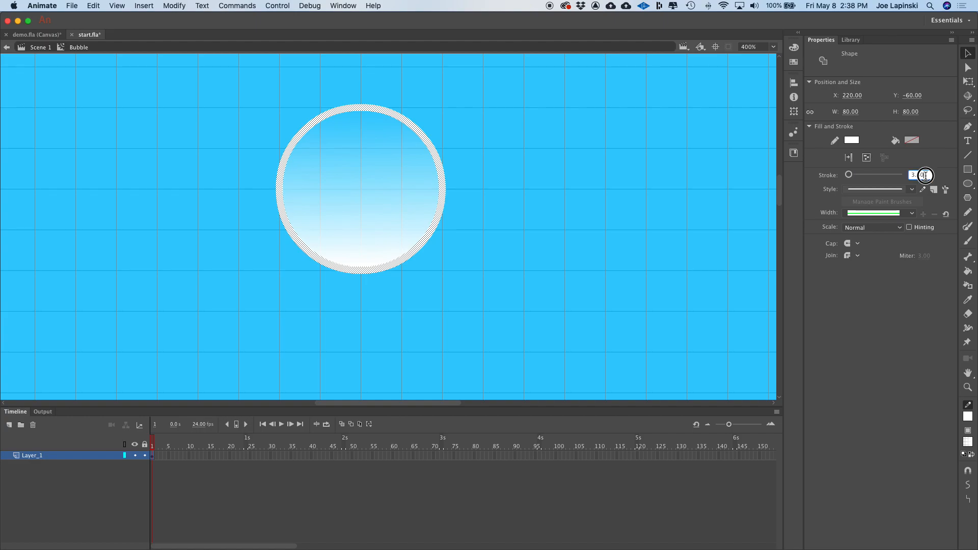
pyautogui.write('2')
pyautogui.press('Return')
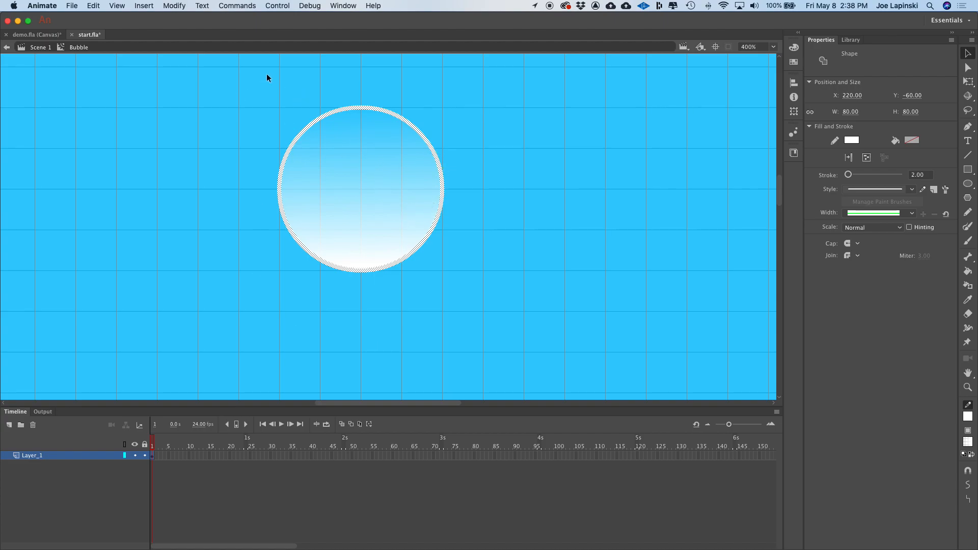
# - Select the whole bubble, fill and outline, and group it
pyautogui.moveTo(210, 73); pyautogui.dragTo(513, 329)
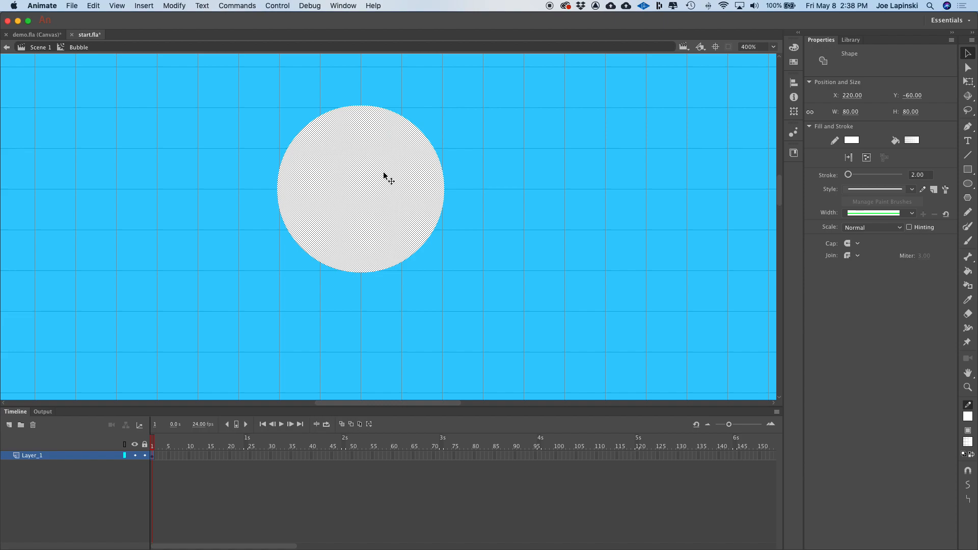
pyautogui.click(174, 6)
pyautogui.click(210, 164)
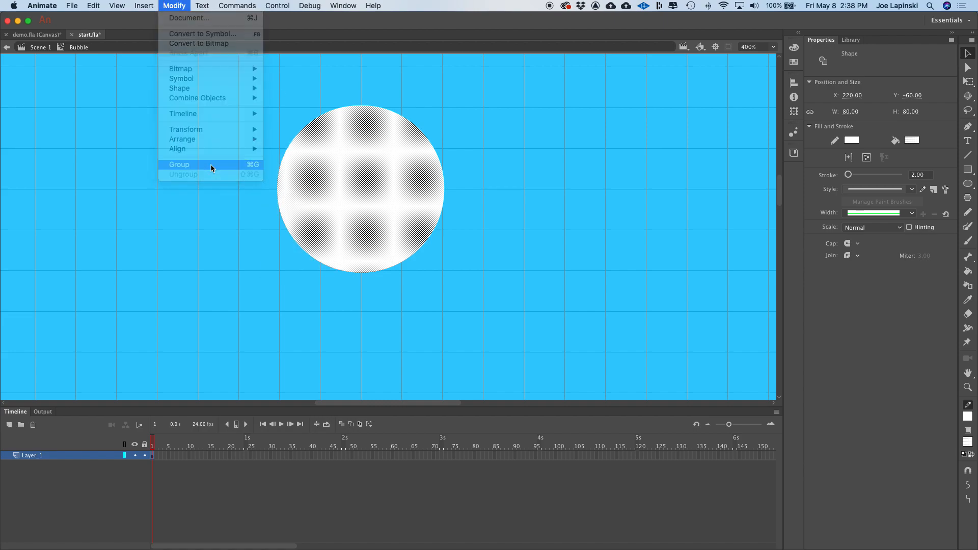
pyautogui.click(193, 232)
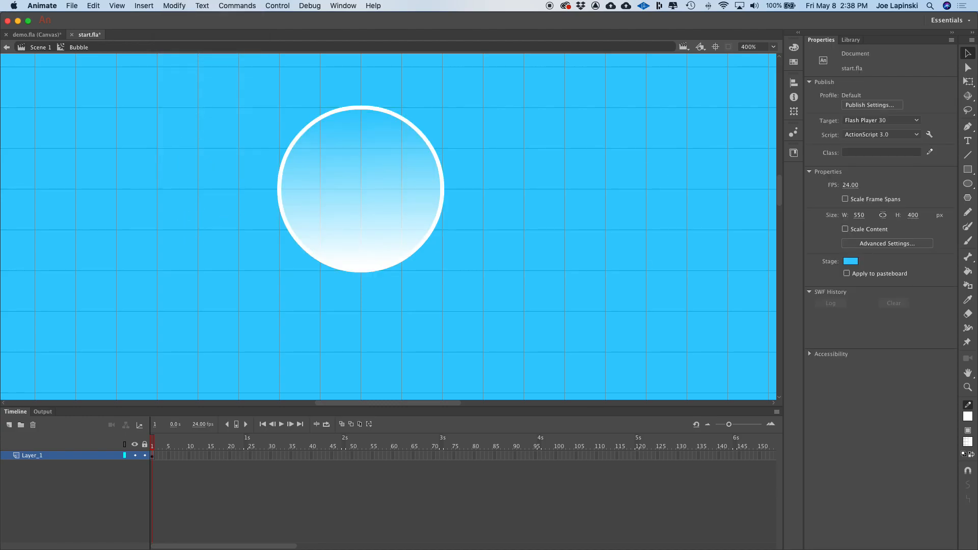
# - Center the grouped bubble on the stage horizontally and vertically with Align to stage
pyautogui.click(385, 222)
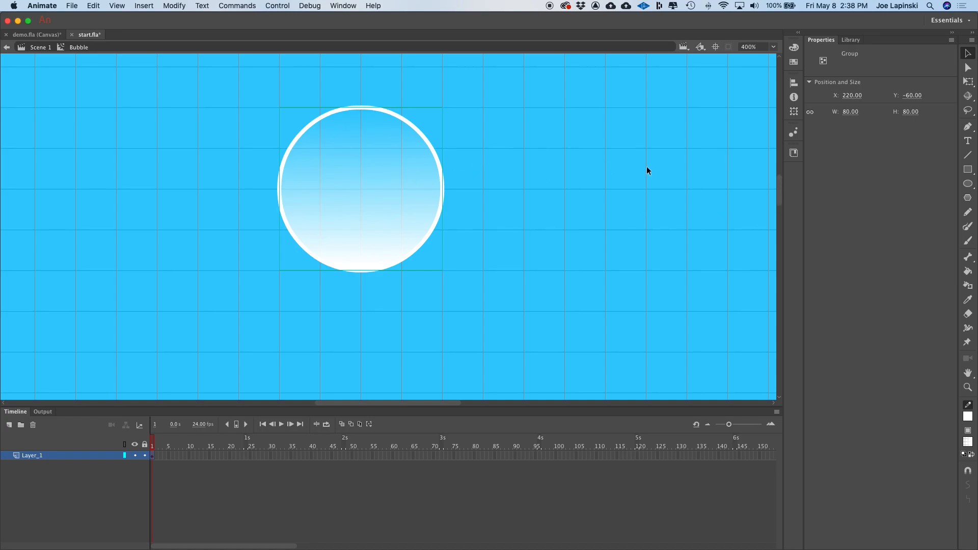
pyautogui.click(794, 83)
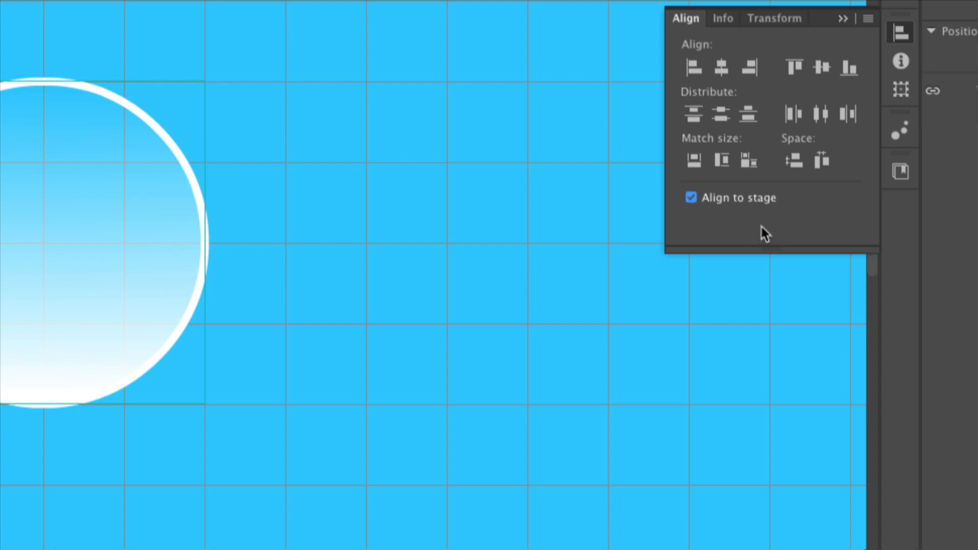
pyautogui.click(719, 66)
pyautogui.click(824, 67)
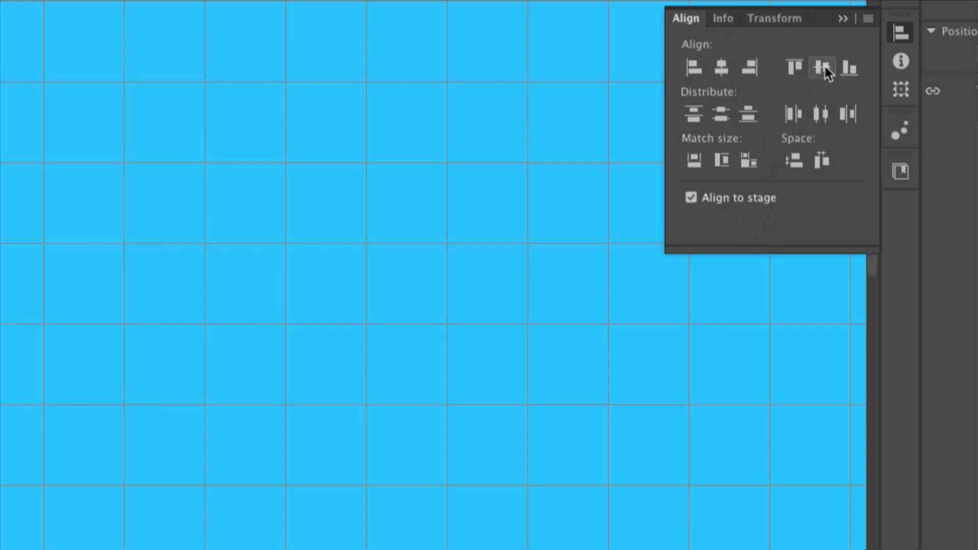
pyautogui.click(531, 177)
# - Rotate the bubble group 40 degrees
pyautogui.hscroll(-1, 529, 176)
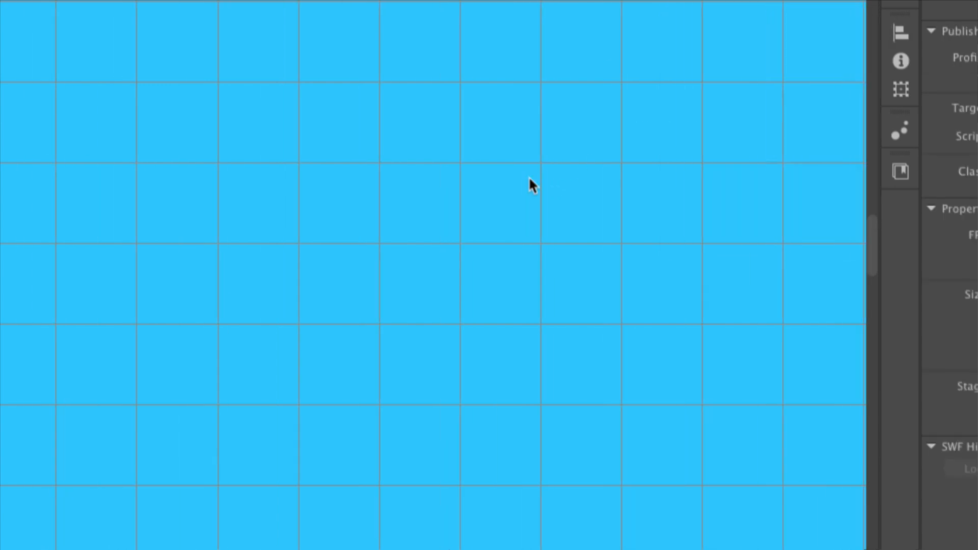
pyautogui.scroll(5, 529, 177)
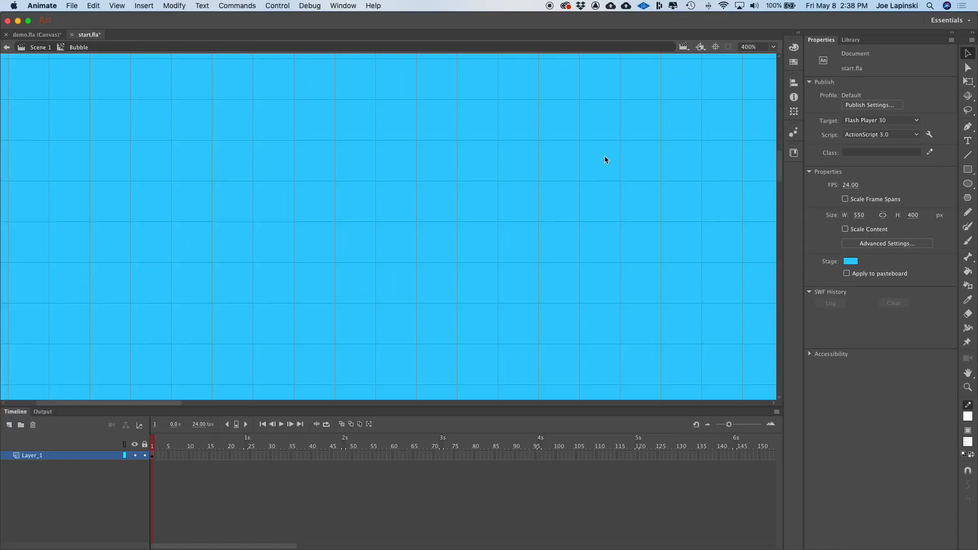
pyautogui.click(773, 47)
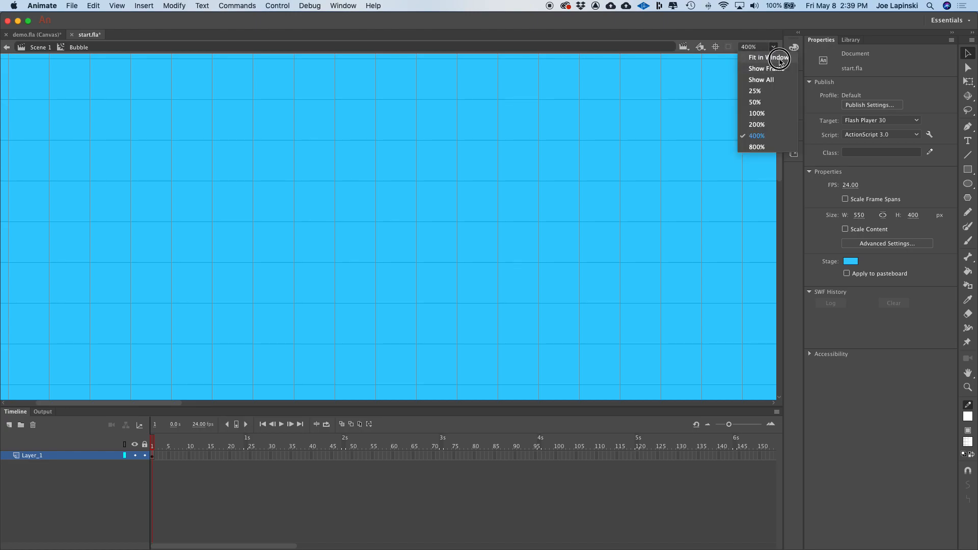
pyautogui.click(769, 57)
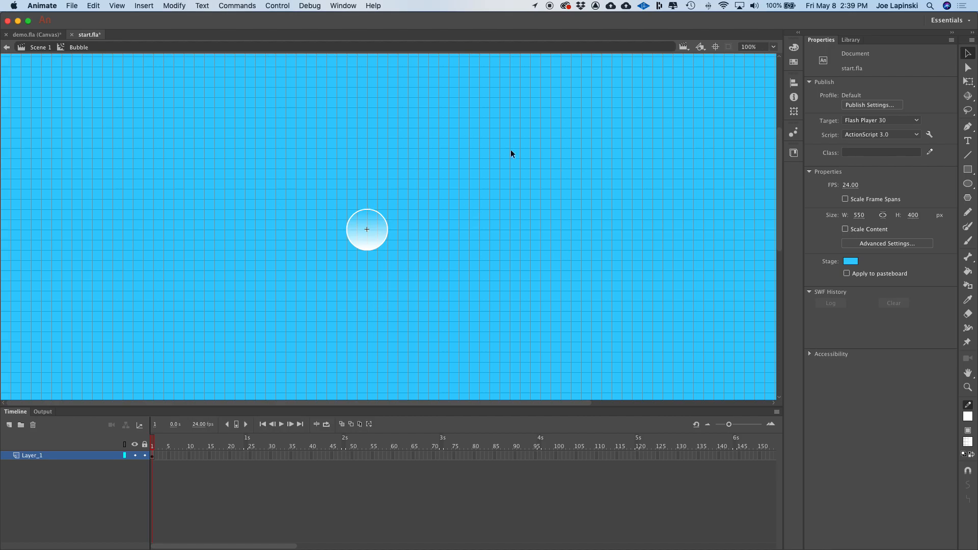
pyautogui.click(774, 47)
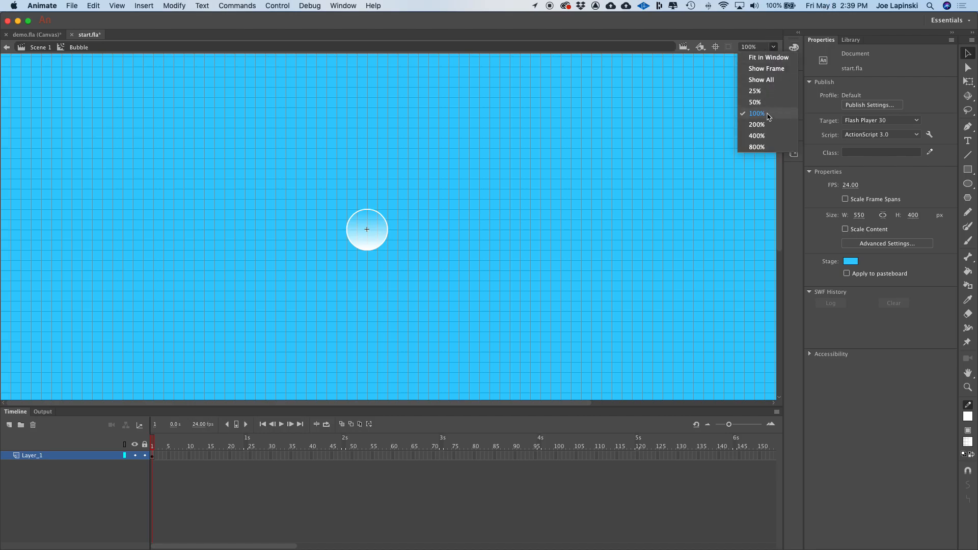
pyautogui.click(774, 57)
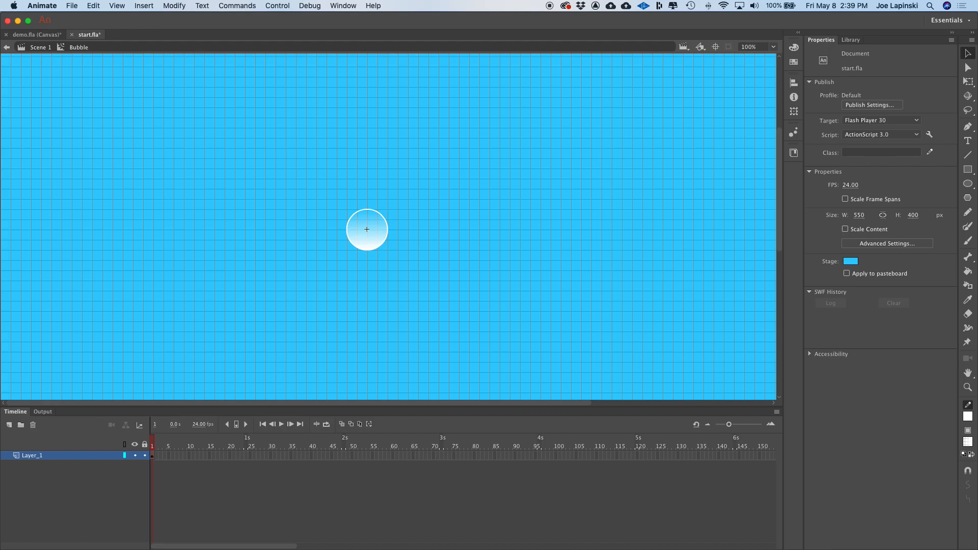
pyautogui.click(378, 237)
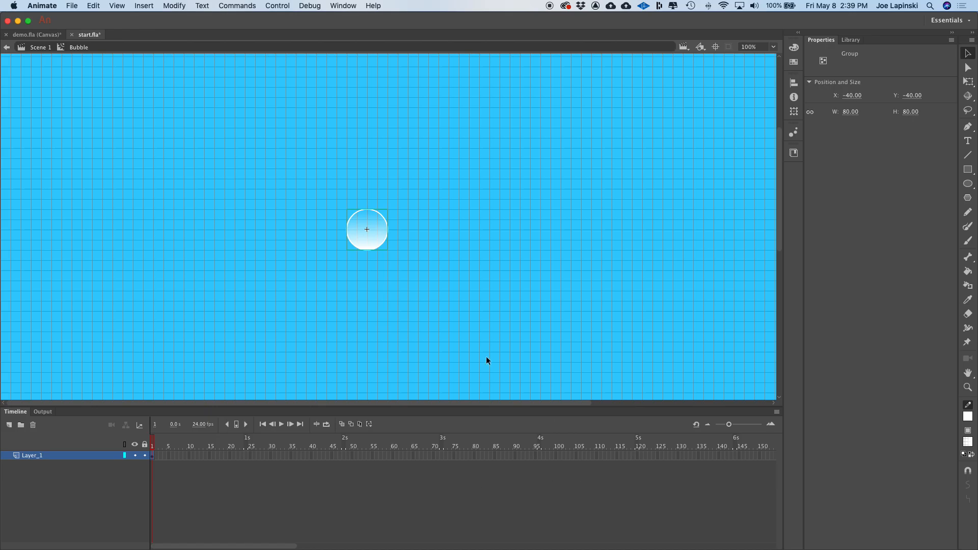
pyautogui.click(794, 111)
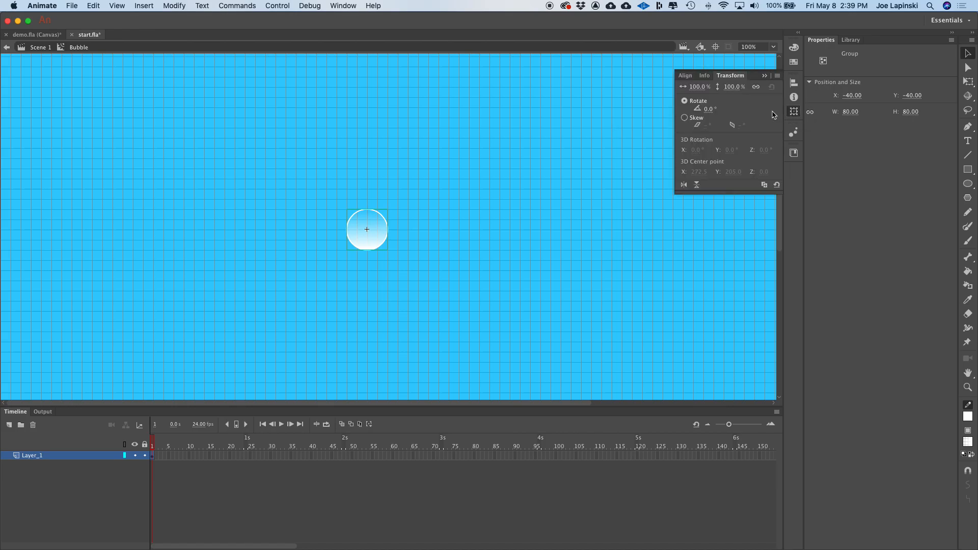
pyautogui.click(709, 109)
pyautogui.write('40')
pyautogui.press('Return')
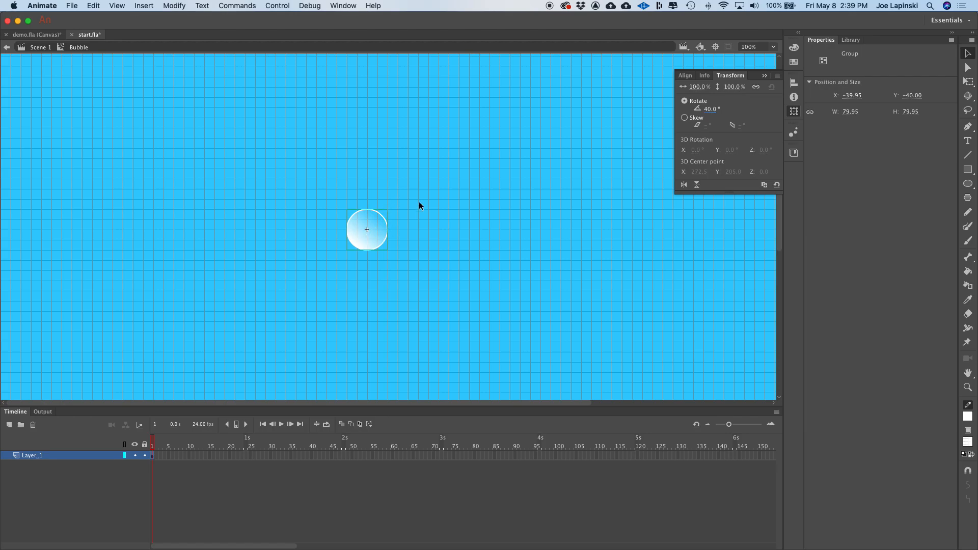
pyautogui.click(531, 174)
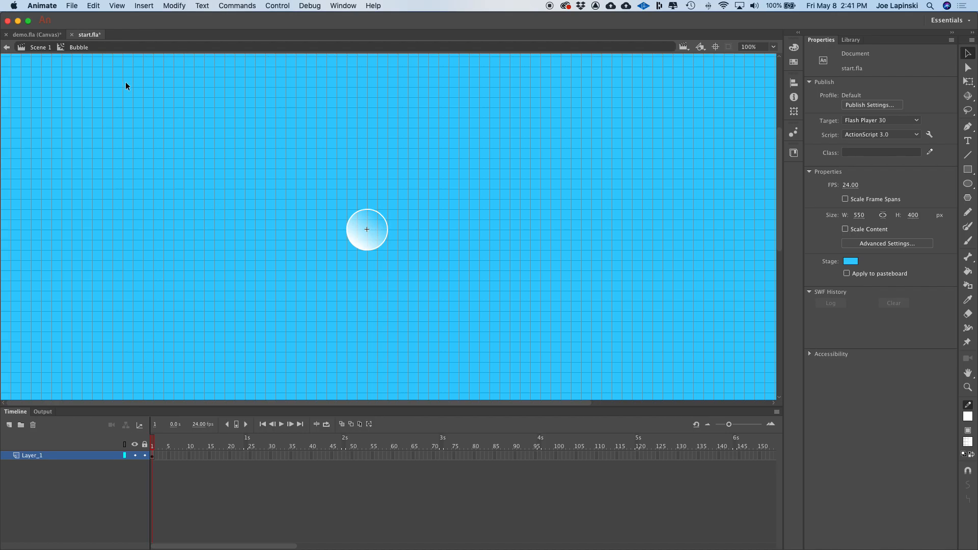
# - Create a new movie clip symbol named Animated-Bubble
pyautogui.click(144, 5)
pyautogui.click(162, 18)
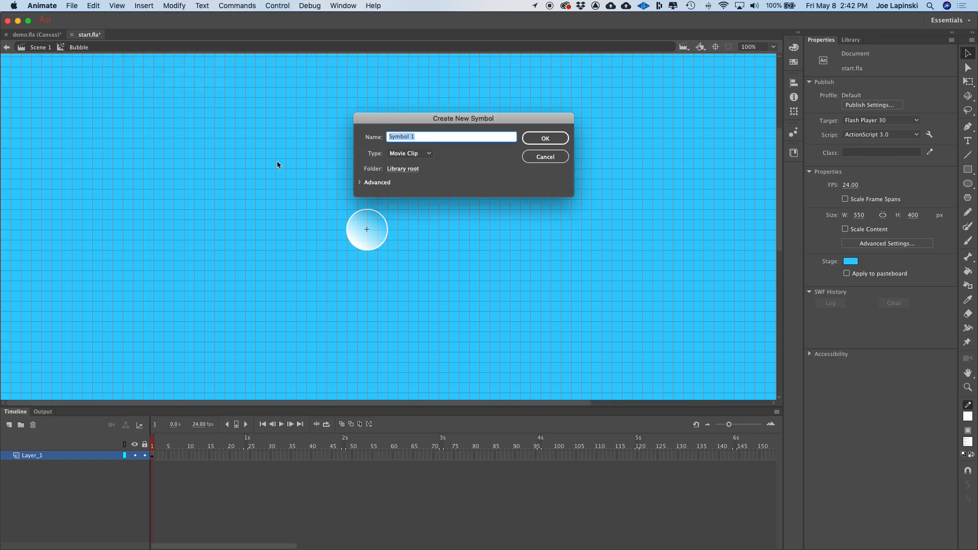
pyautogui.write('Animated-Bubble')
pyautogui.press('Return')
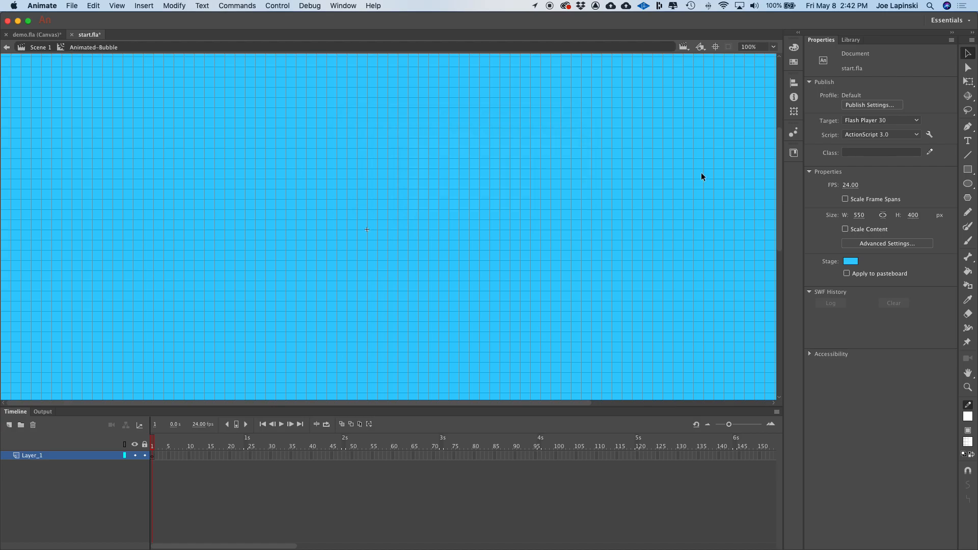
# - Place a Bubble instance from the library into Animated-Bubble and center it on the stage horizontally and vertically
pyautogui.click(849, 40)
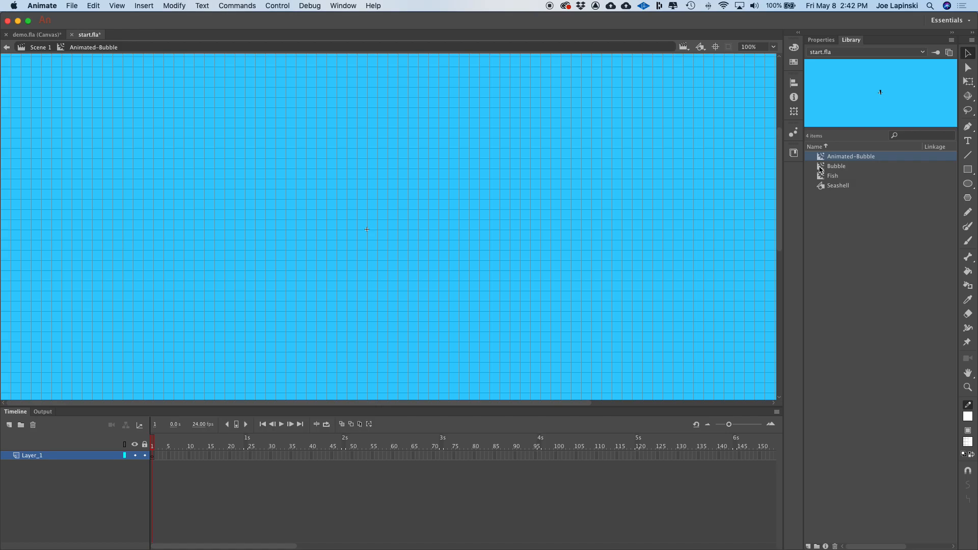
pyautogui.moveTo(821, 168); pyautogui.dragTo(382, 226)
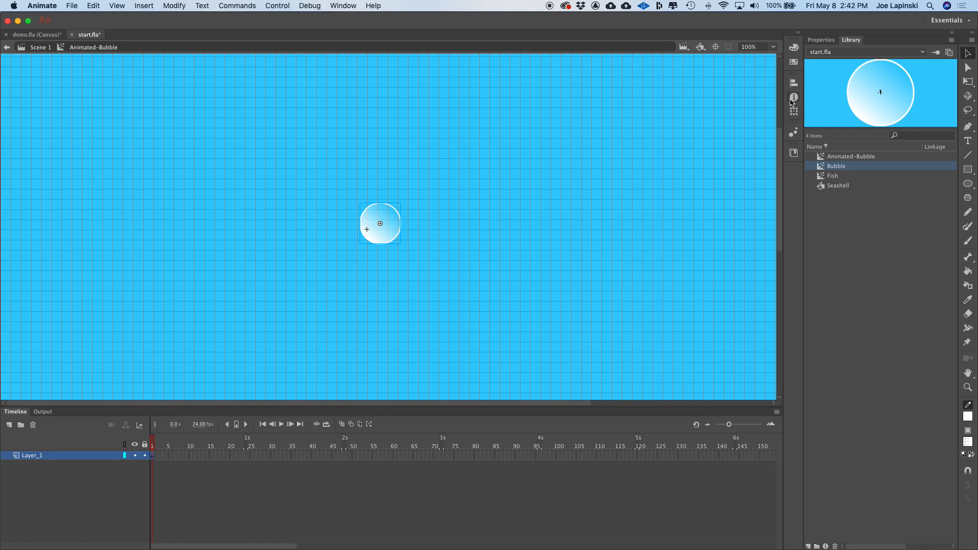
pyautogui.click(794, 82)
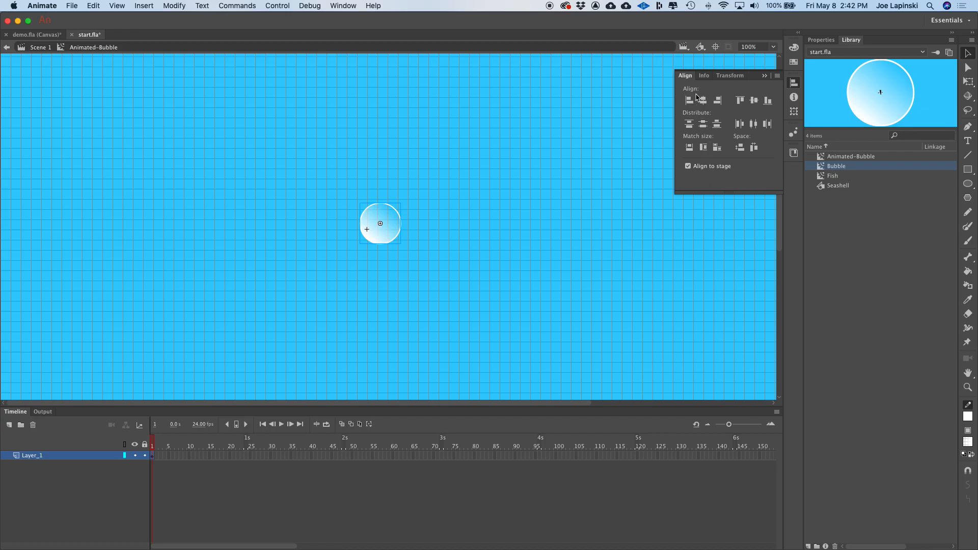
pyautogui.click(703, 100)
pyautogui.click(755, 102)
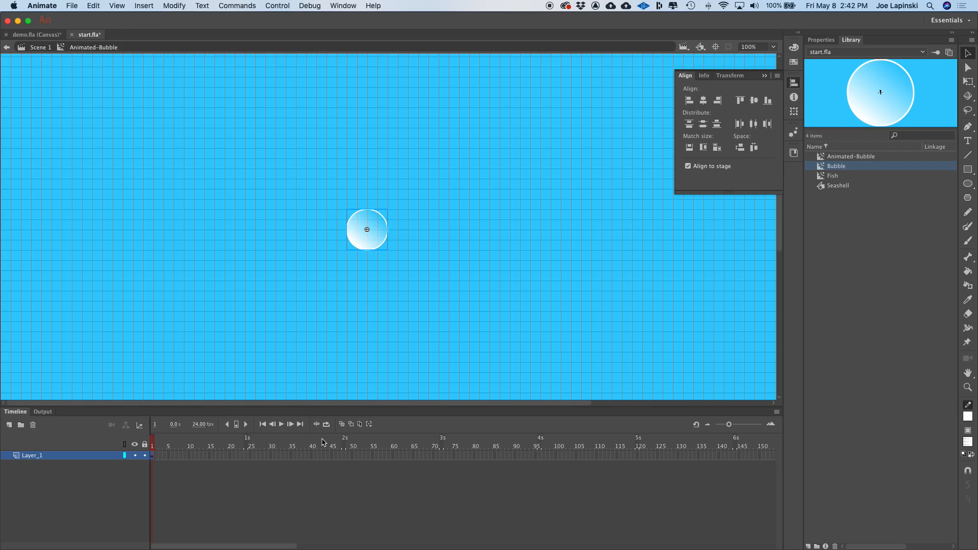
# - Rename the layer to bubble
pyautogui.doubleClick(32, 457)
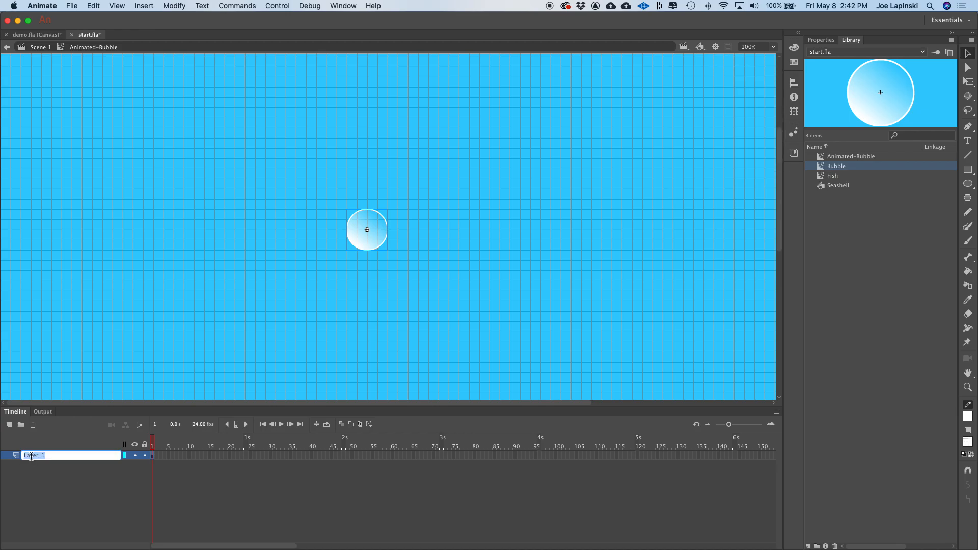
pyautogui.write('bubble')
pyautogui.press('Return')
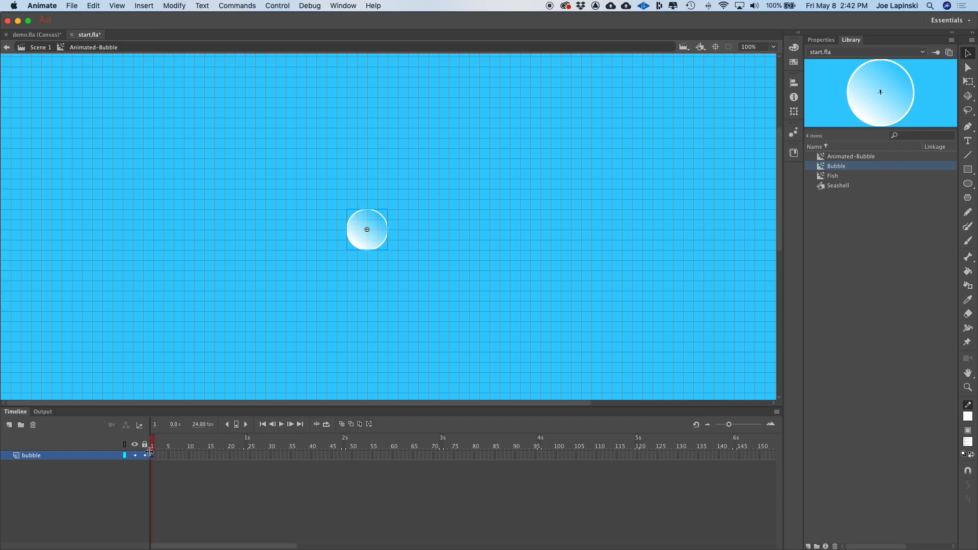
# - Insert a keyframe at frame 25 on the bubble layer
pyautogui.click(250, 454)
pyautogui.rightClick(249, 454)
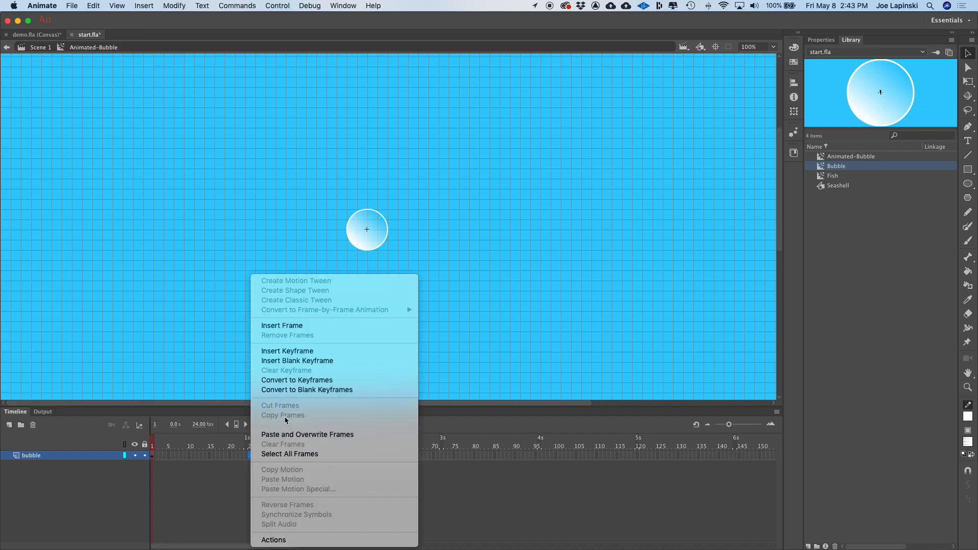
pyautogui.click(248, 460)
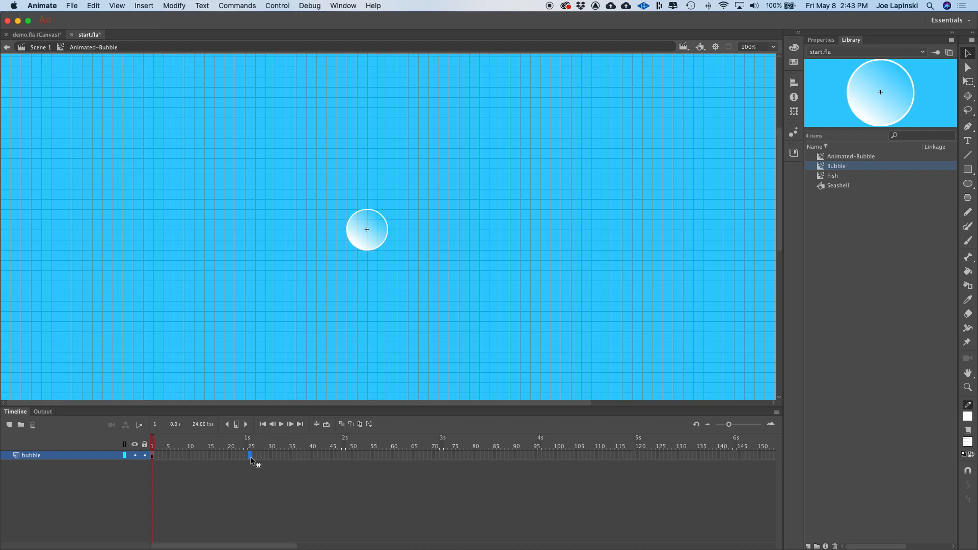
pyautogui.press('F6')
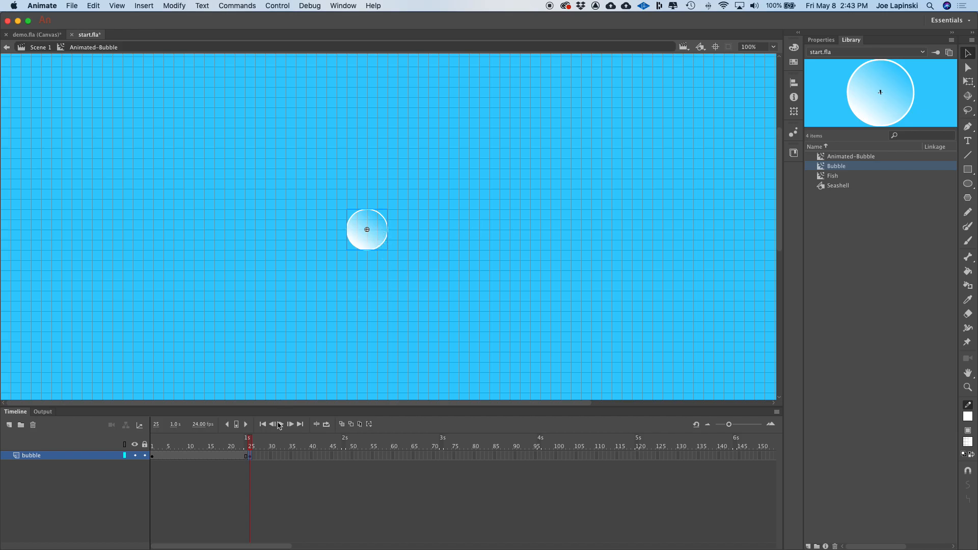
# - Set the bubble's Y position at frame 25 to -180
pyautogui.click(249, 456)
pyautogui.click(821, 40)
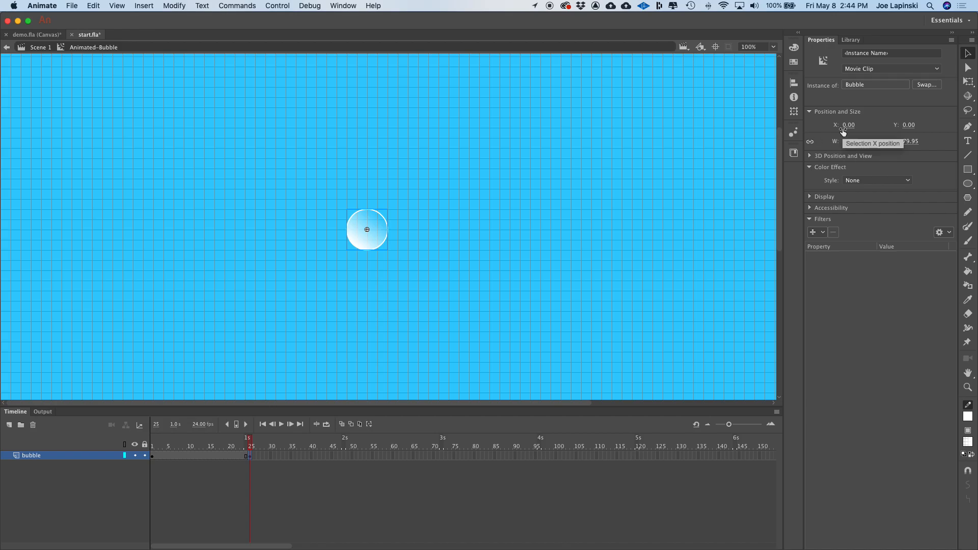
pyautogui.click(909, 126)
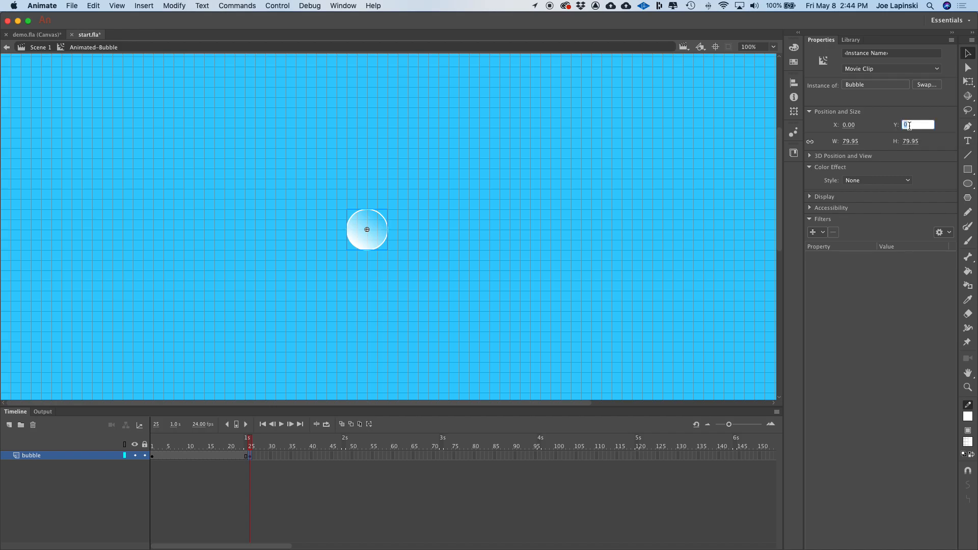
pyautogui.write('-180')
pyautogui.press('Return')
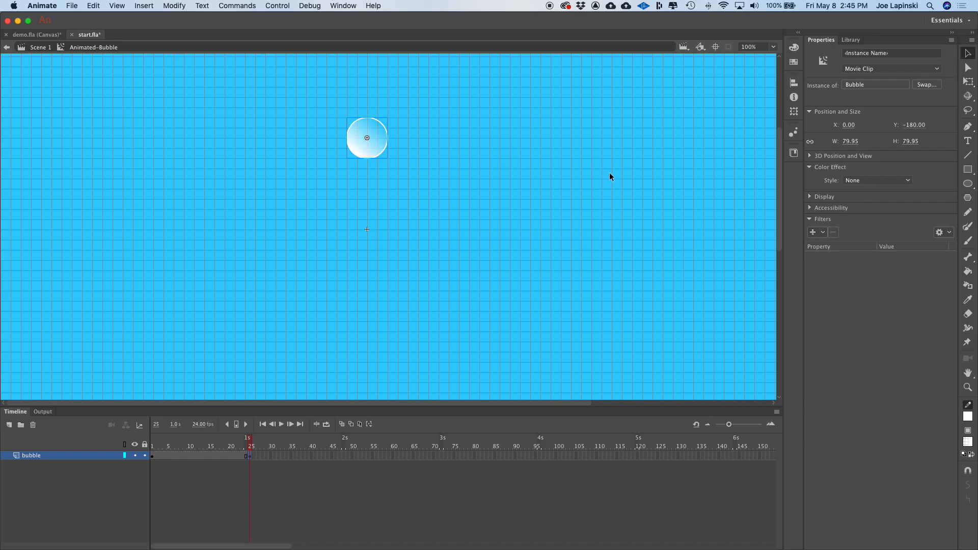
# - Edit the Bubble symbol and scale its contents to 40 percent
pyautogui.moveTo(249, 444); pyautogui.dragTo(249, 444)
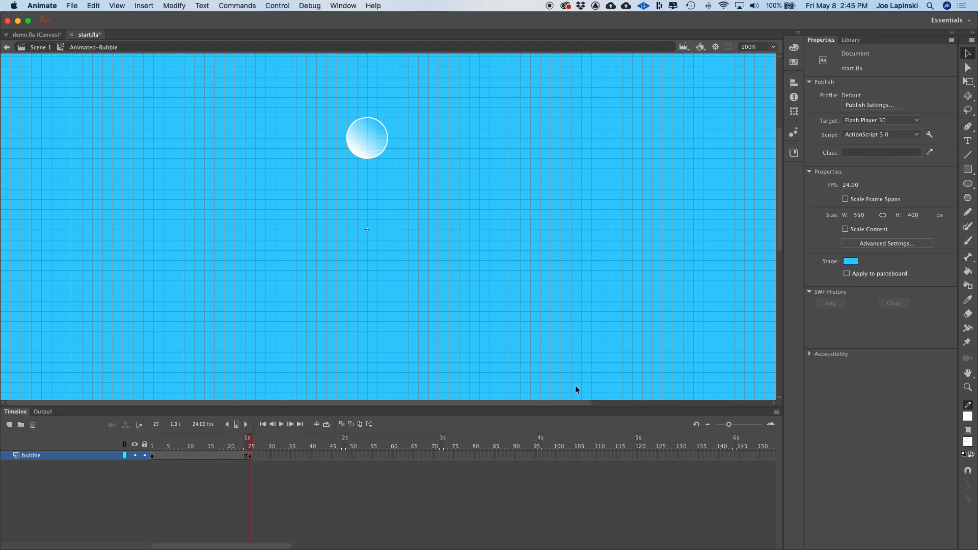
pyautogui.click(851, 41)
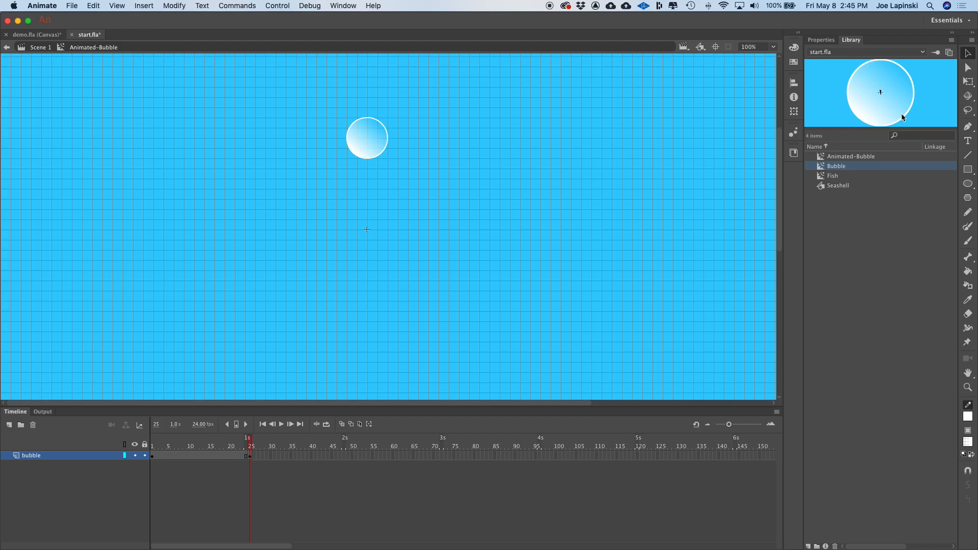
pyautogui.doubleClick(823, 167)
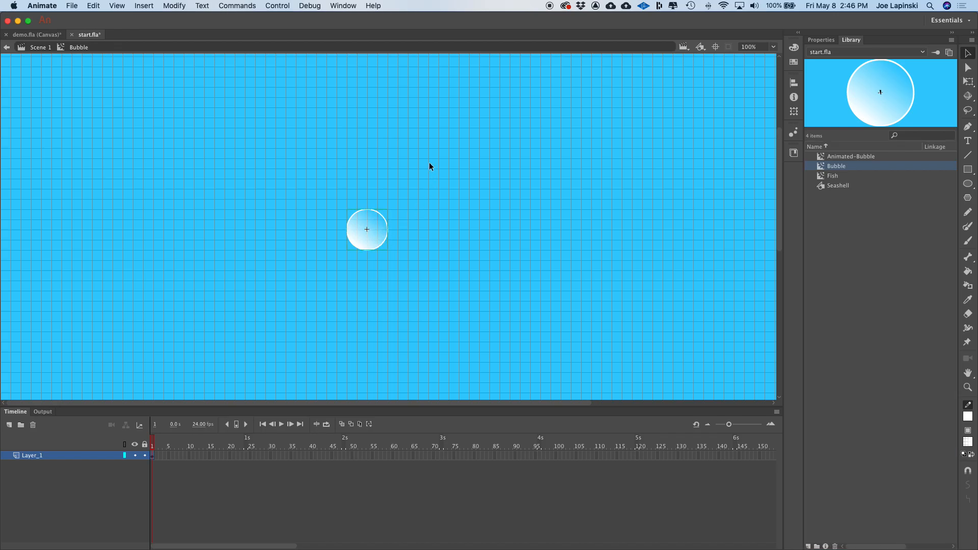
pyautogui.click(793, 111)
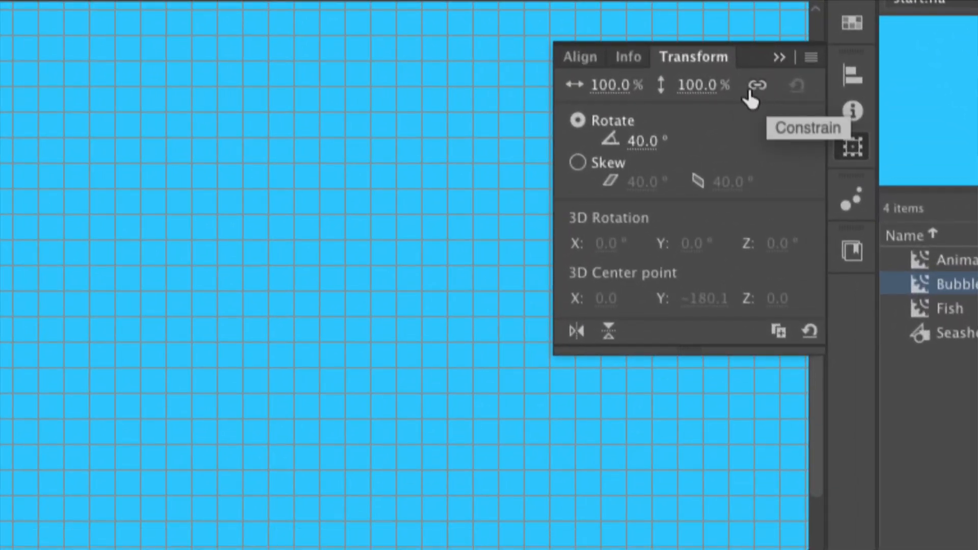
pyautogui.click(612, 84)
pyautogui.write('40')
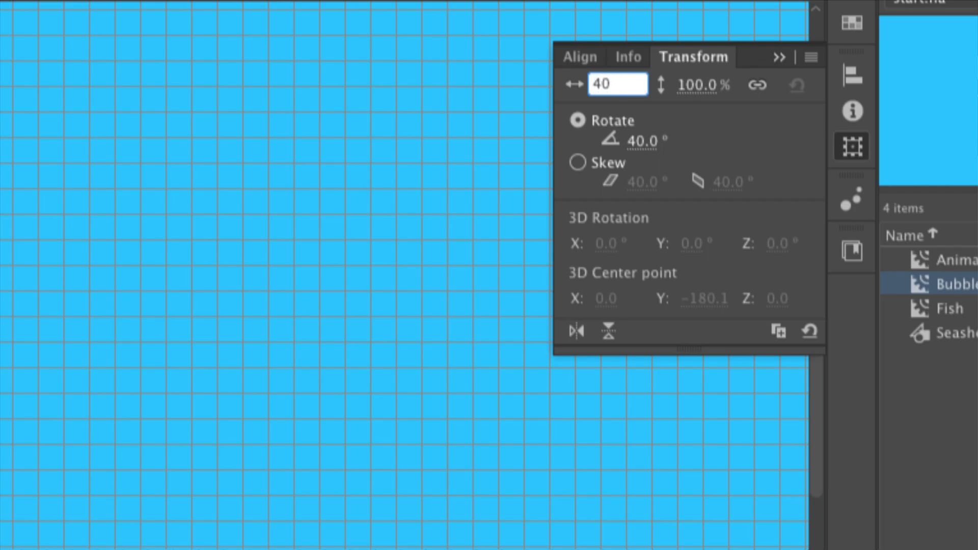
pyautogui.press('Return')
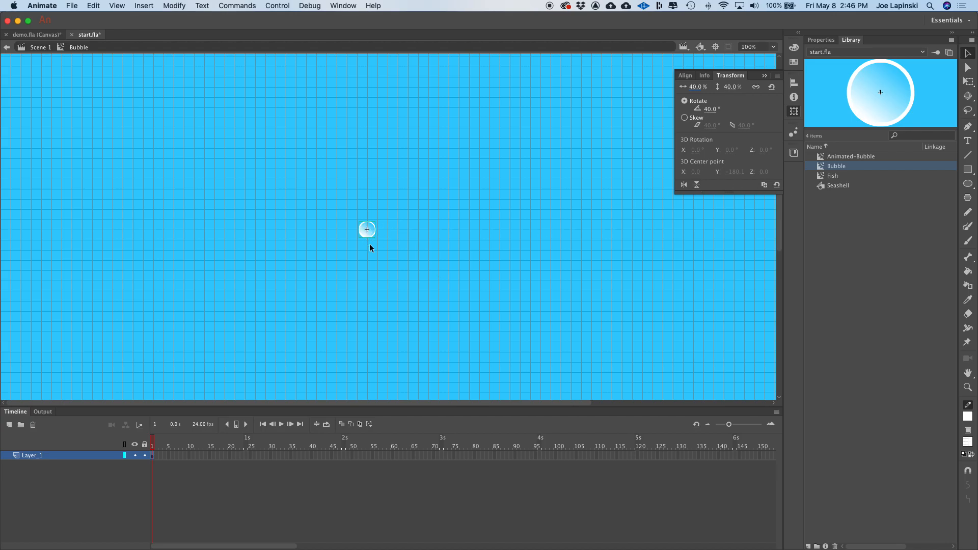
# - Return to Animated-Bubble, create a classic tween between frames 1 and 25, and preview it from frame 1
pyautogui.doubleClick(822, 158)
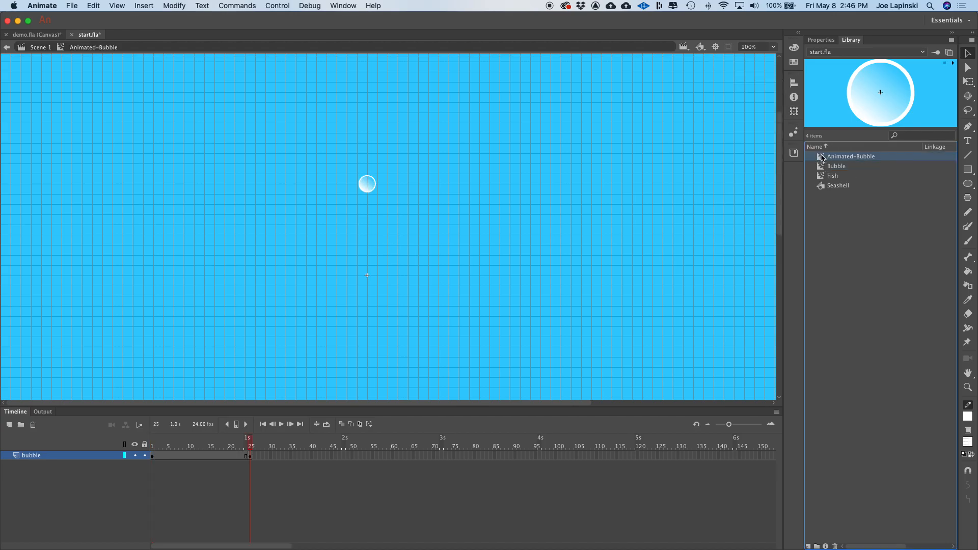
pyautogui.moveTo(249, 441); pyautogui.dragTo(279, 462)
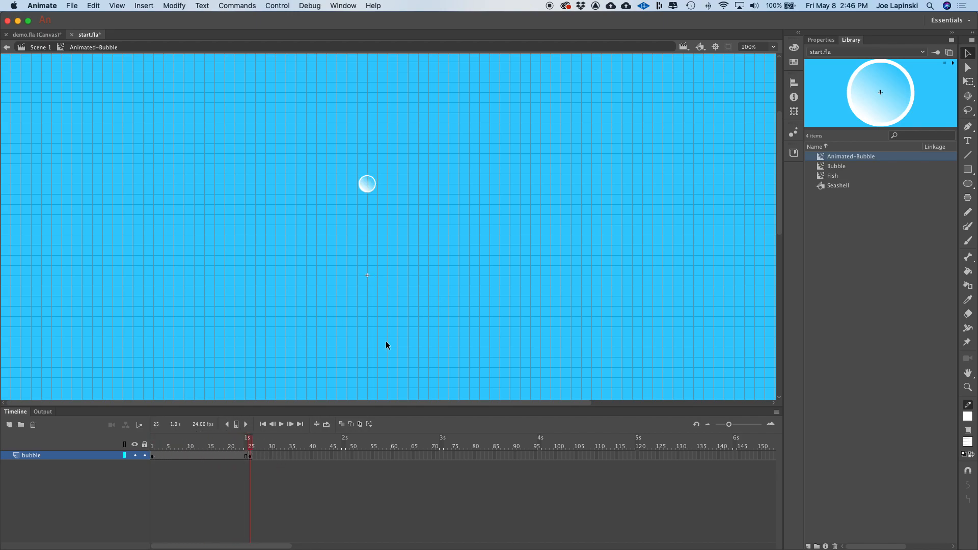
pyautogui.rightClick(190, 455)
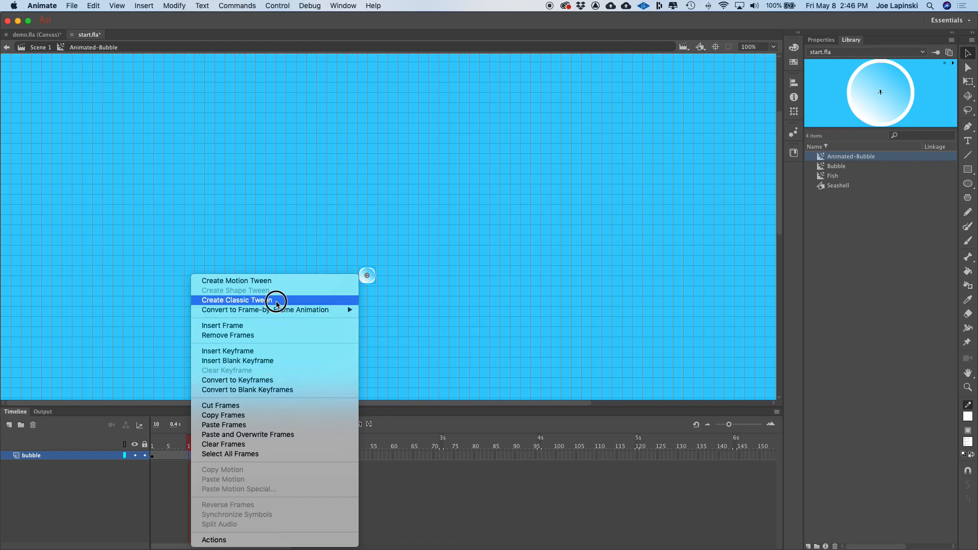
pyautogui.click(277, 302)
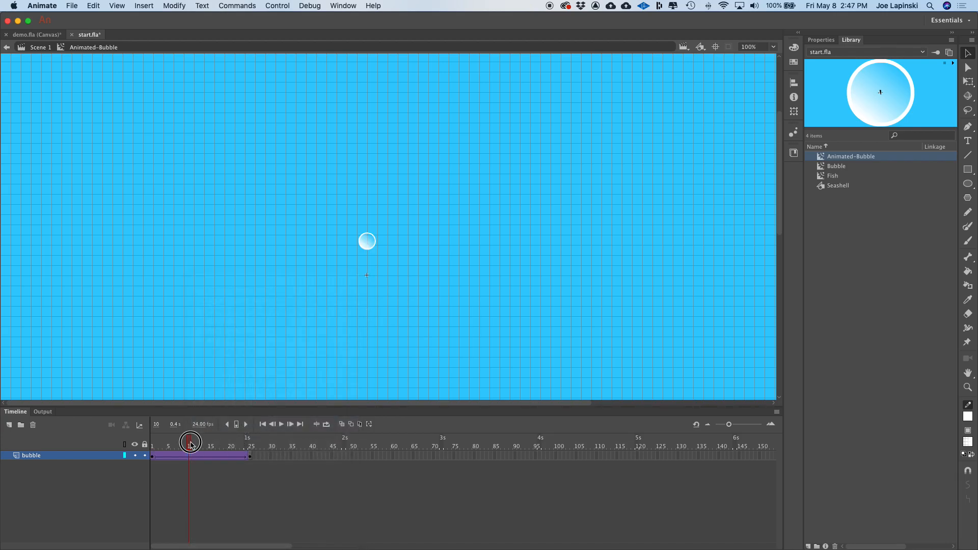
pyautogui.moveTo(189, 446); pyautogui.dragTo(152, 443)
pyautogui.press('Return')
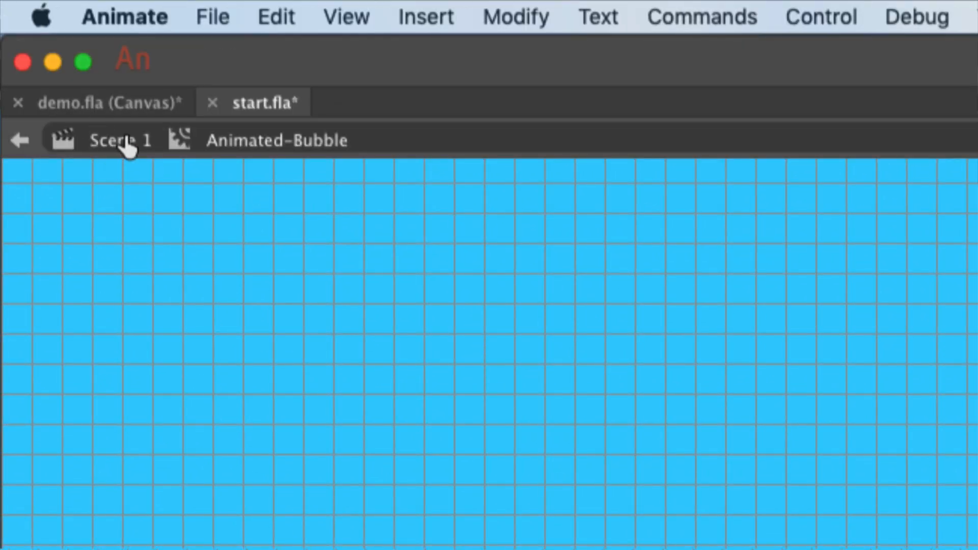
# - Go back to Scene 1 and set the document stage size to 468 by 60 pixels
pyautogui.click(127, 146)
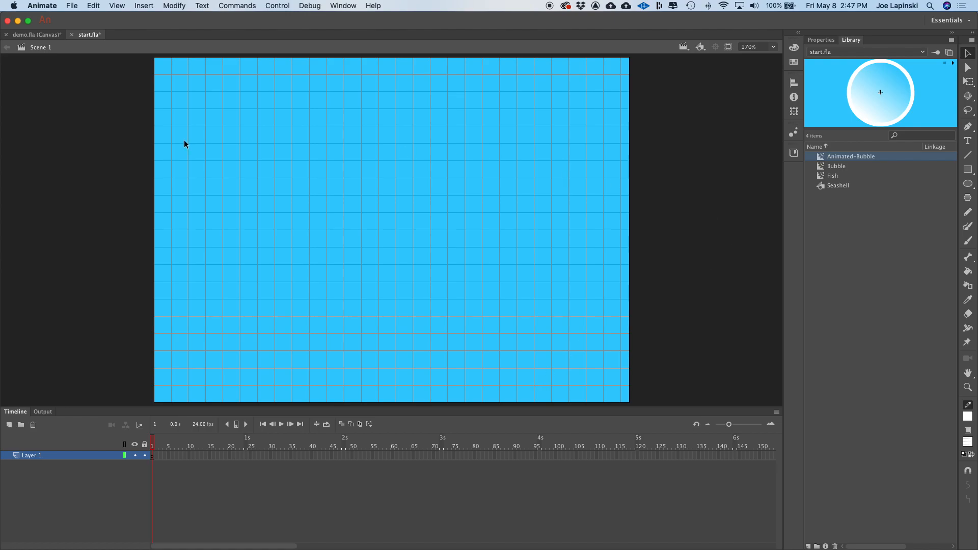
pyautogui.click(176, 8)
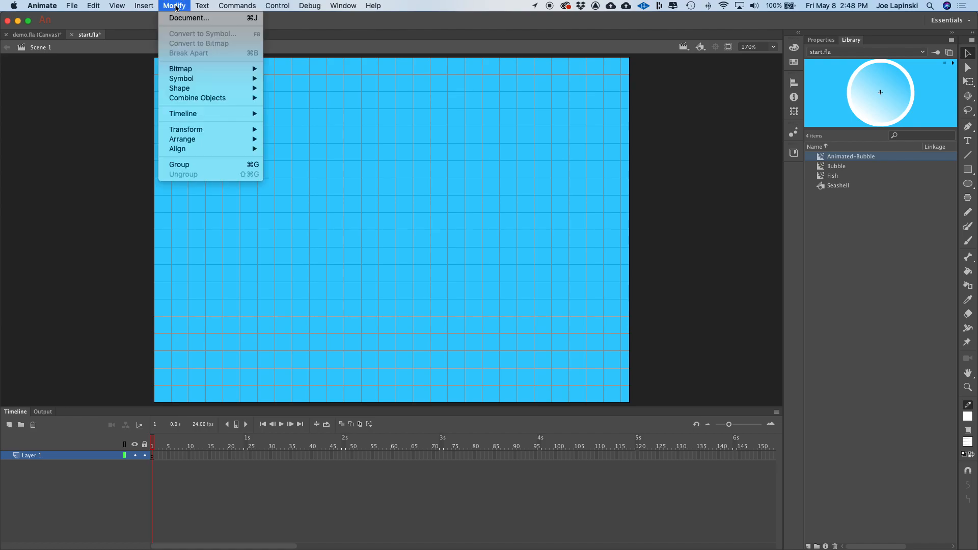
pyautogui.click(183, 18)
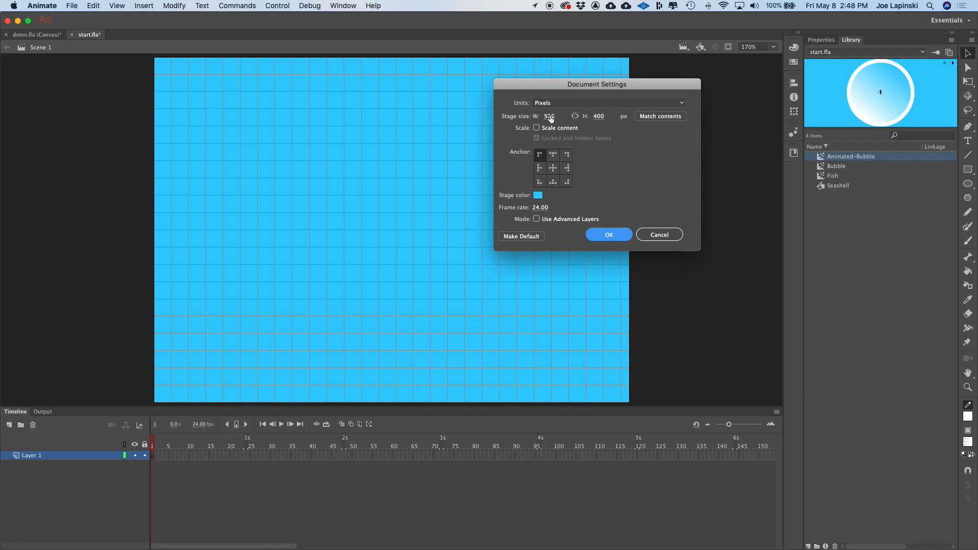
pyautogui.click(550, 117)
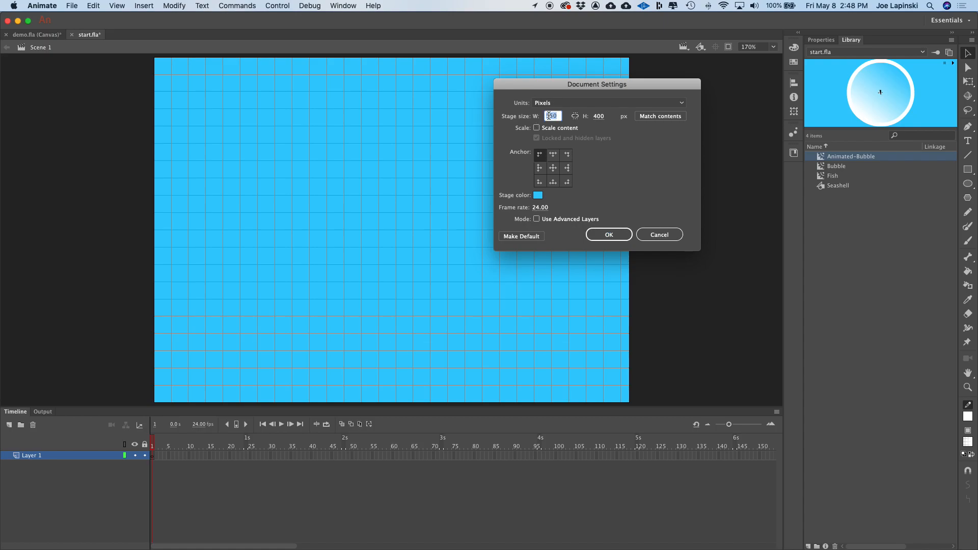
pyautogui.write('468')
pyautogui.press('Tab')
pyautogui.write('60')
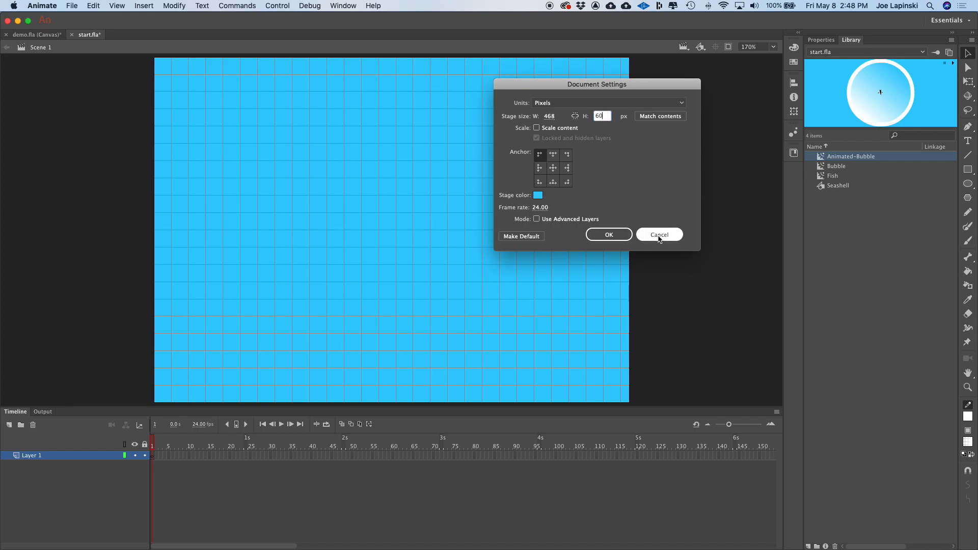
pyautogui.click(601, 236)
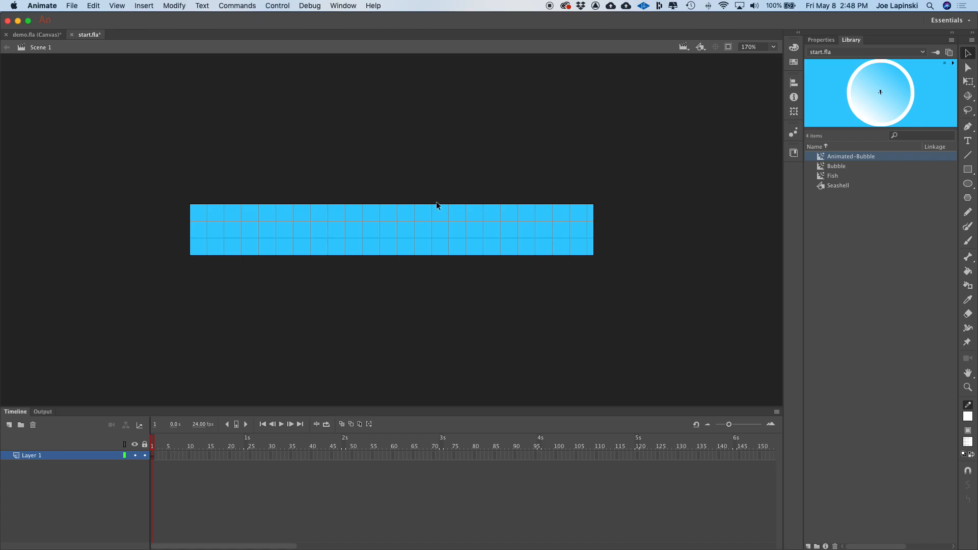
# - Rename Layer 1 as Bubbles
pyautogui.click(773, 47)
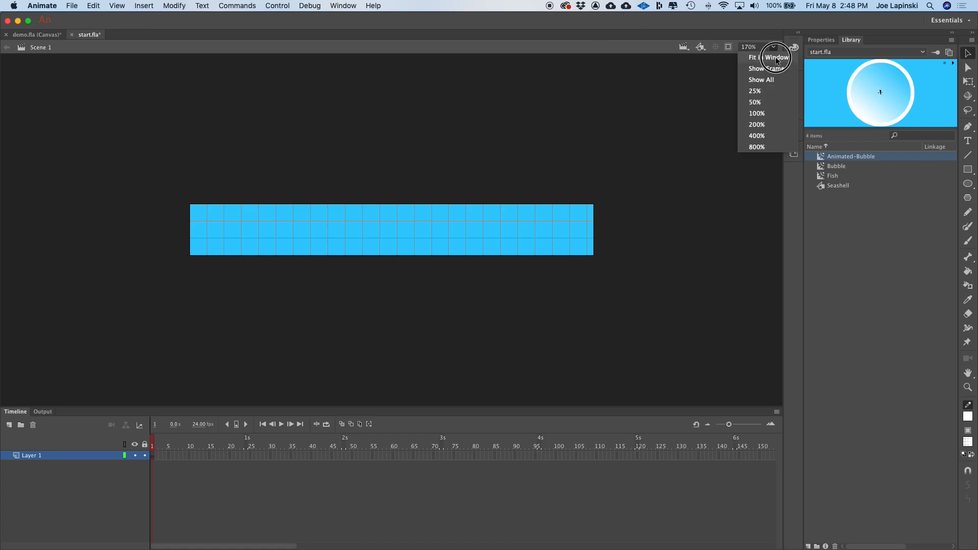
pyautogui.click(777, 57)
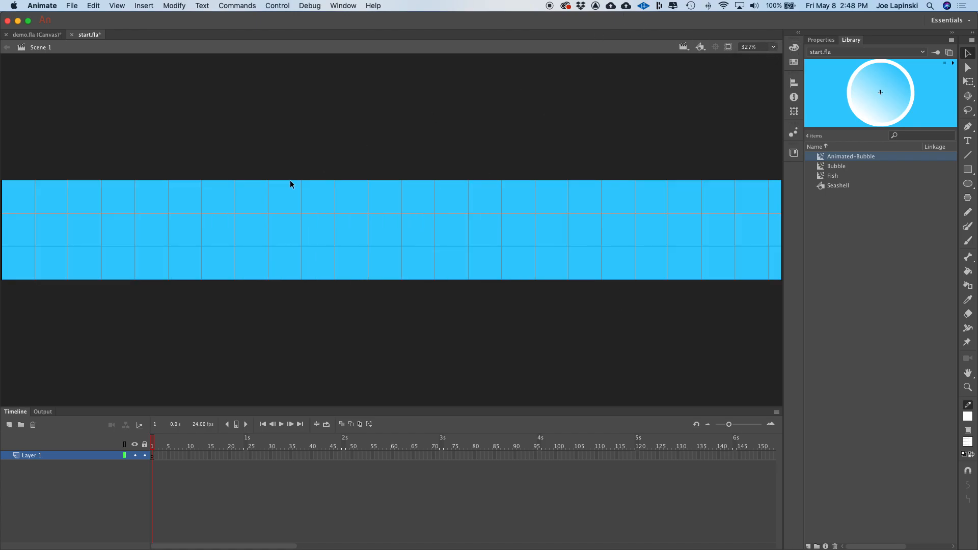
pyautogui.press('super+minus')
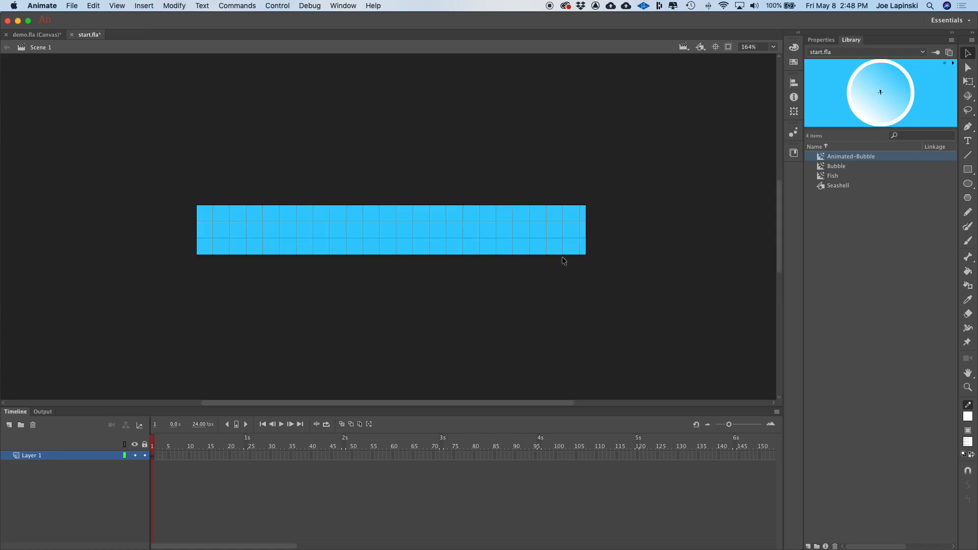
pyautogui.click(773, 46)
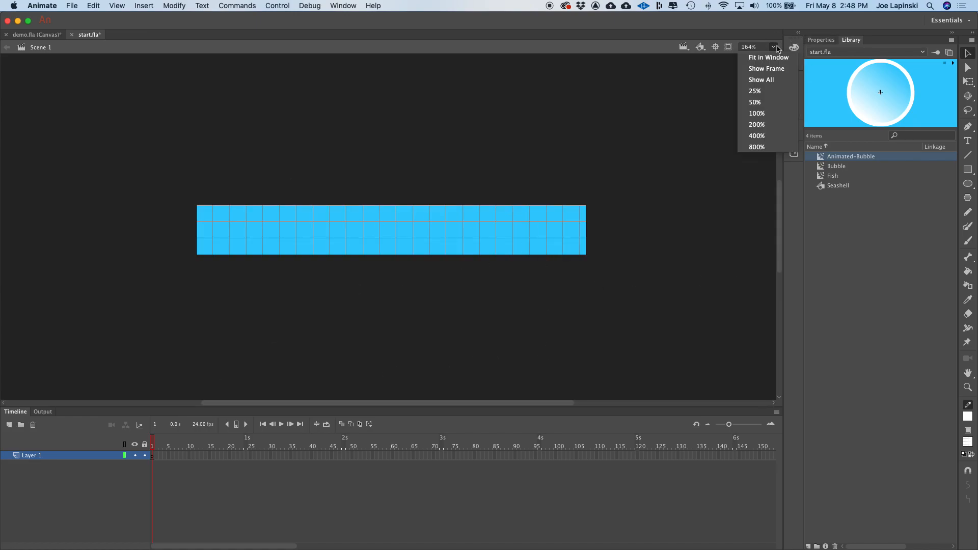
pyautogui.click(672, 106)
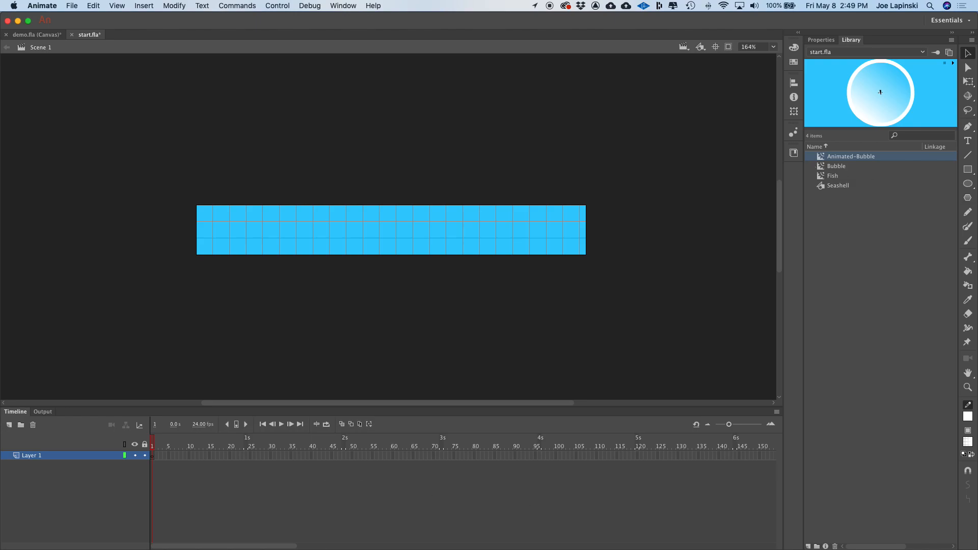
pyautogui.doubleClick(36, 455)
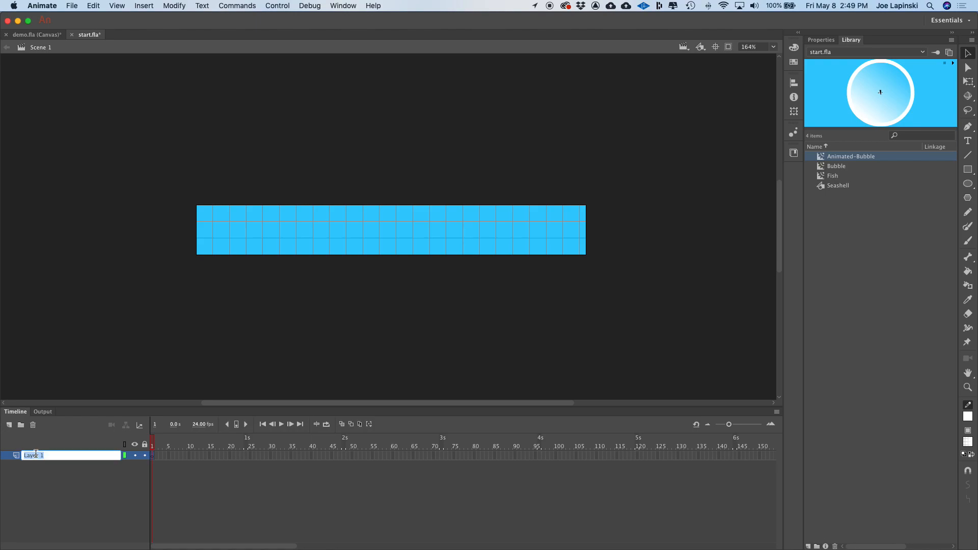
pyautogui.write('Bubbles')
pyautogui.press('Return')
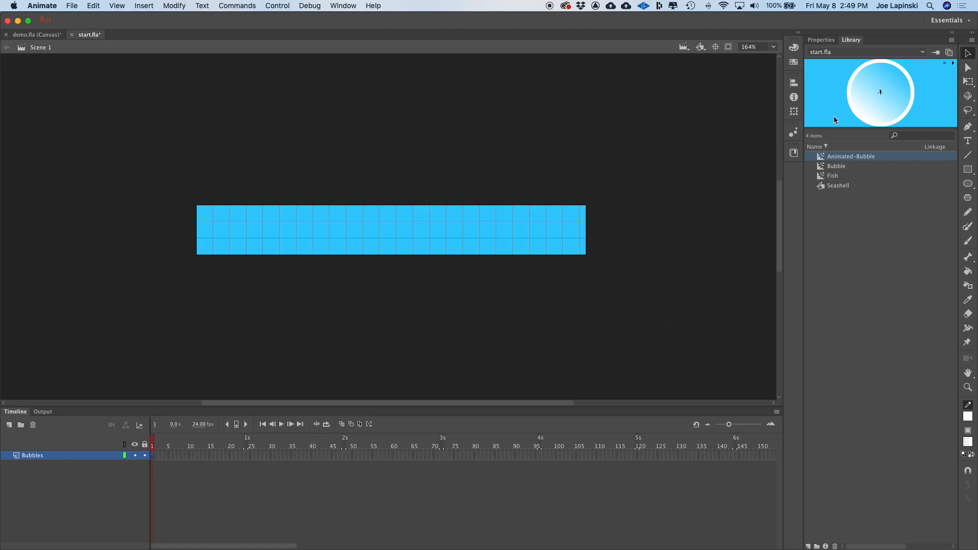
# - Place an Animated-Bubble instance just below the stage's left side and extend the Bubbles layer to frame 75
pyautogui.moveTo(823, 158); pyautogui.dragTo(259, 283)
pyautogui.click(455, 456)
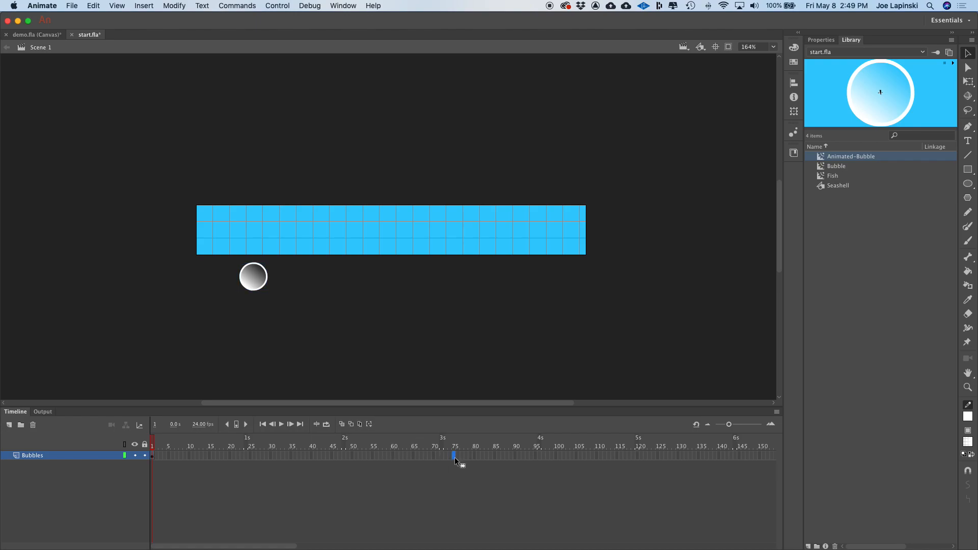
pyautogui.rightClick(455, 457)
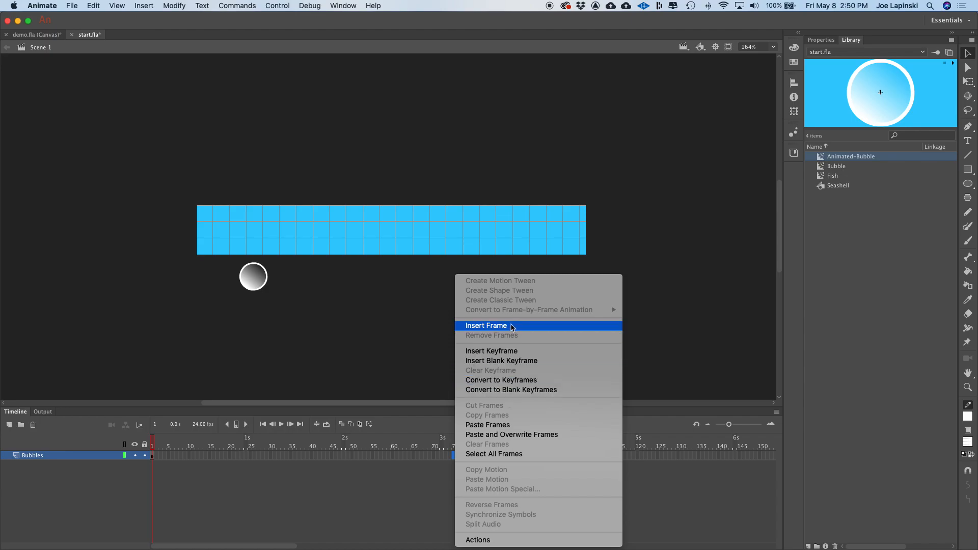
pyautogui.click(512, 327)
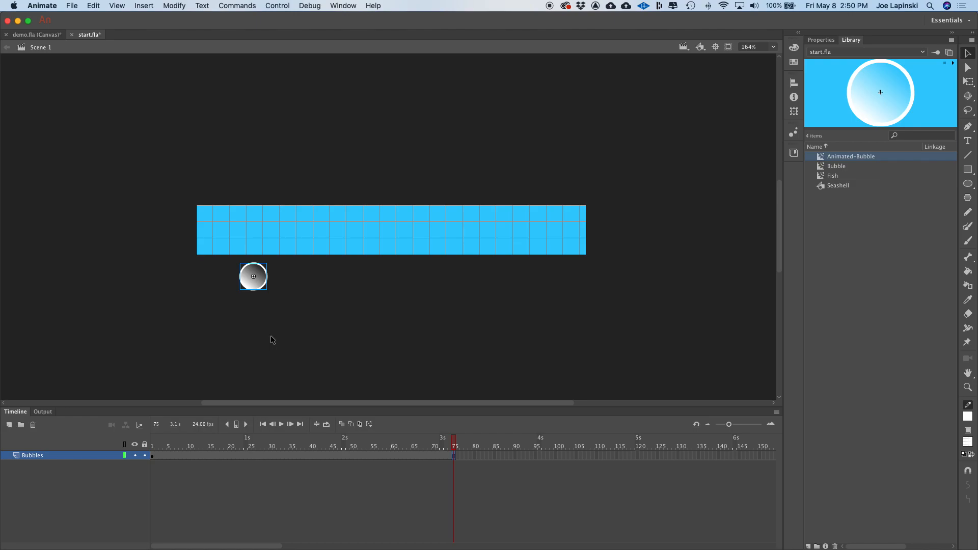
# - Test the movie in a preview window and close it
pyautogui.click(332, 323)
pyautogui.click(301, 140)
pyautogui.hotkey('ctrl', 'Up')
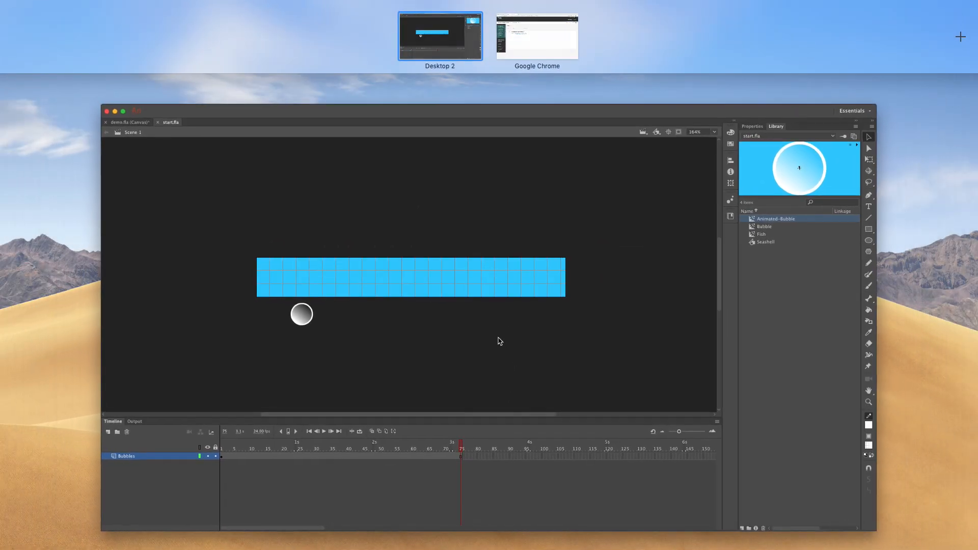
pyautogui.click(498, 339)
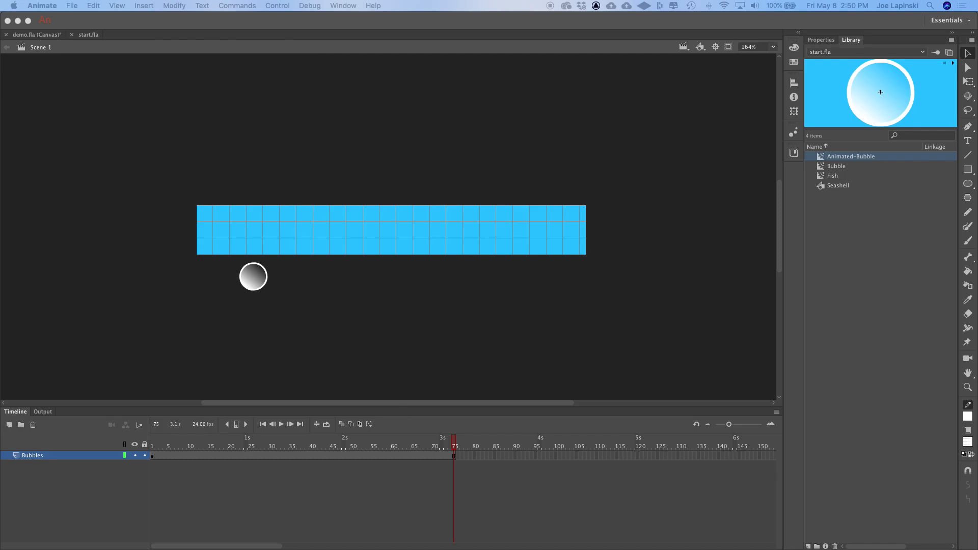
pyautogui.moveTo(346, 387); pyautogui.dragTo(313, 131)
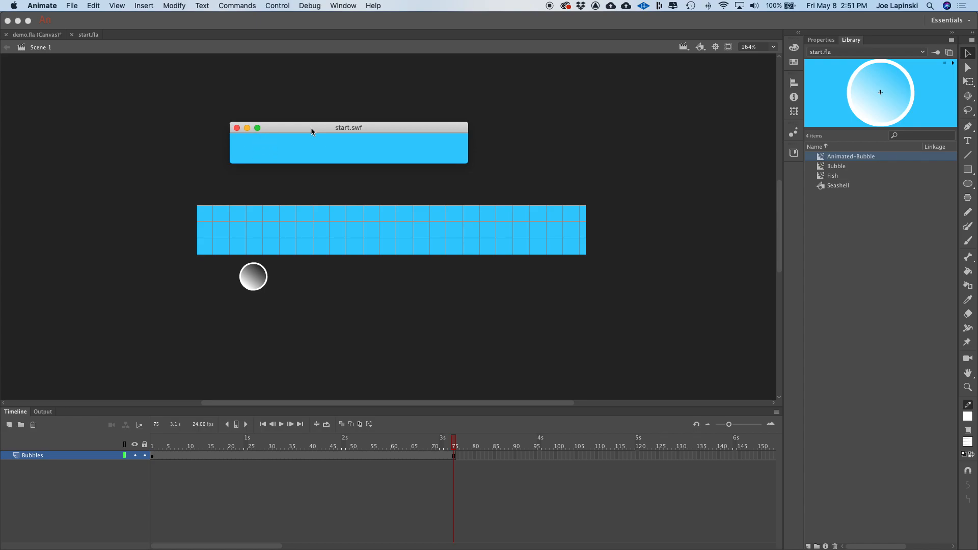
pyautogui.moveTo(402, 130); pyautogui.dragTo(411, 132)
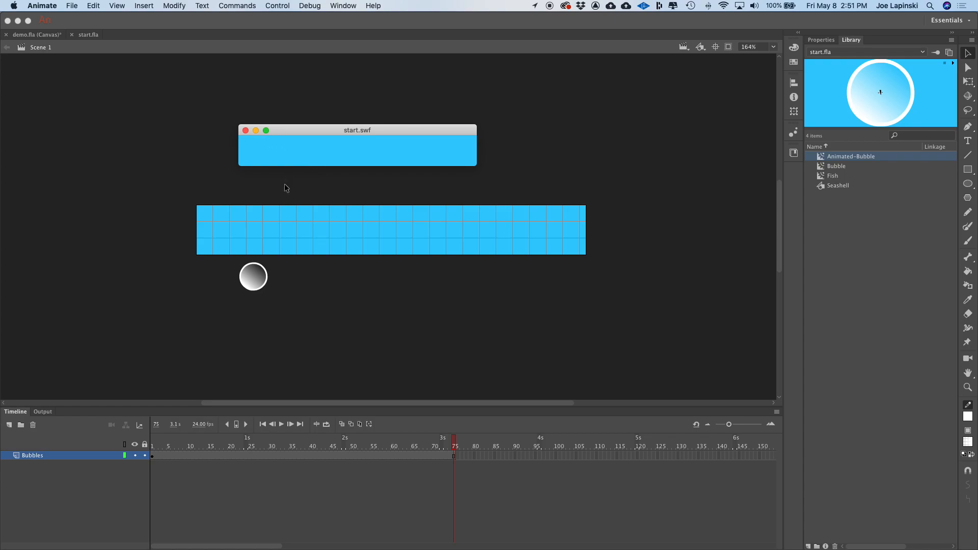
pyautogui.click(245, 131)
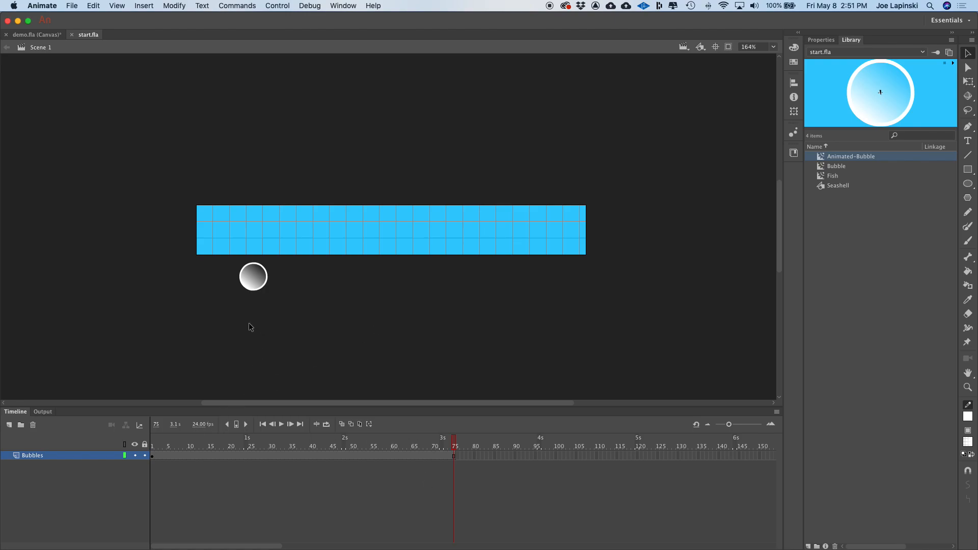
# - Place a second Animated-Bubble instance below the stage's right half at frame 1, then test the movie
pyautogui.click(153, 456)
pyautogui.click(152, 457)
pyautogui.moveTo(822, 158); pyautogui.dragTo(470, 280)
pyautogui.press('super+Return')
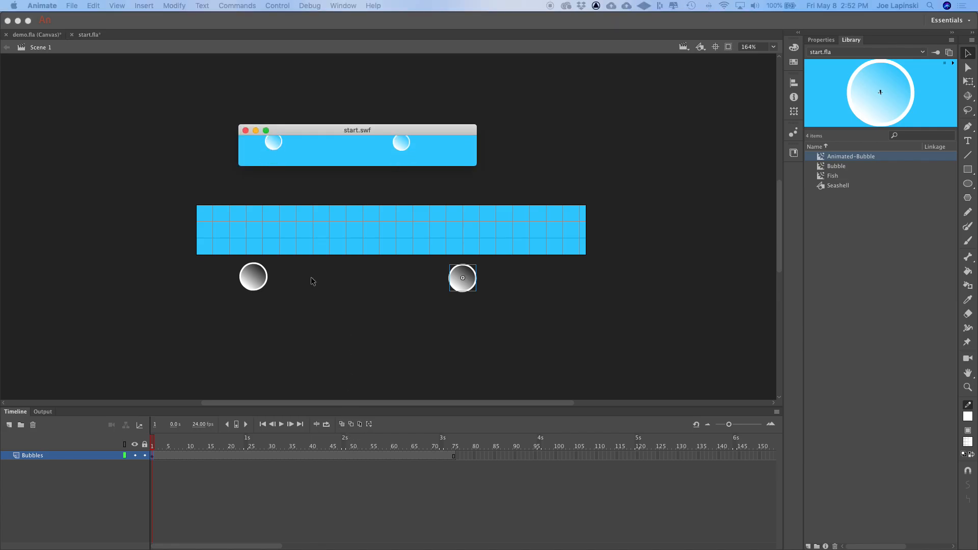
pyautogui.click(246, 131)
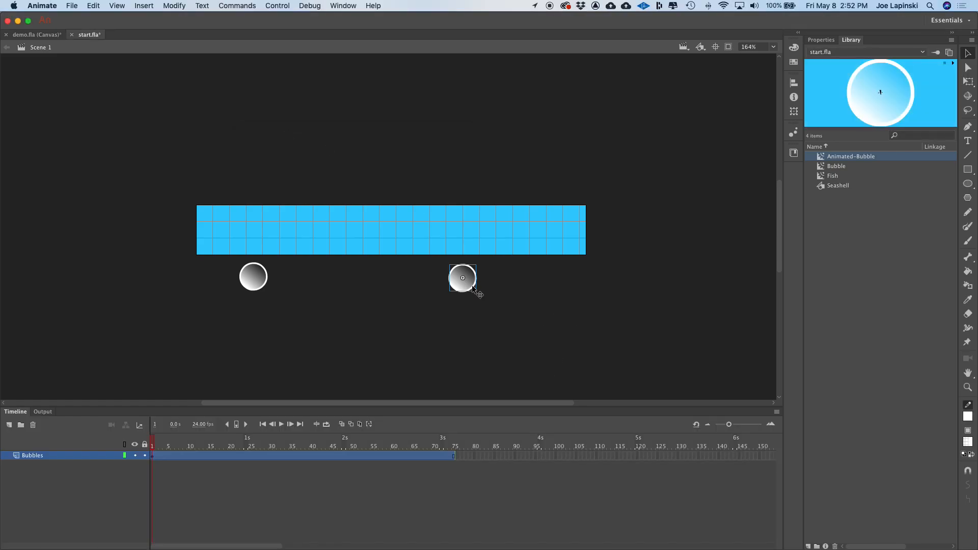
# - Scale the second bubble instance to 60 percent and test the movie
pyautogui.click(794, 112)
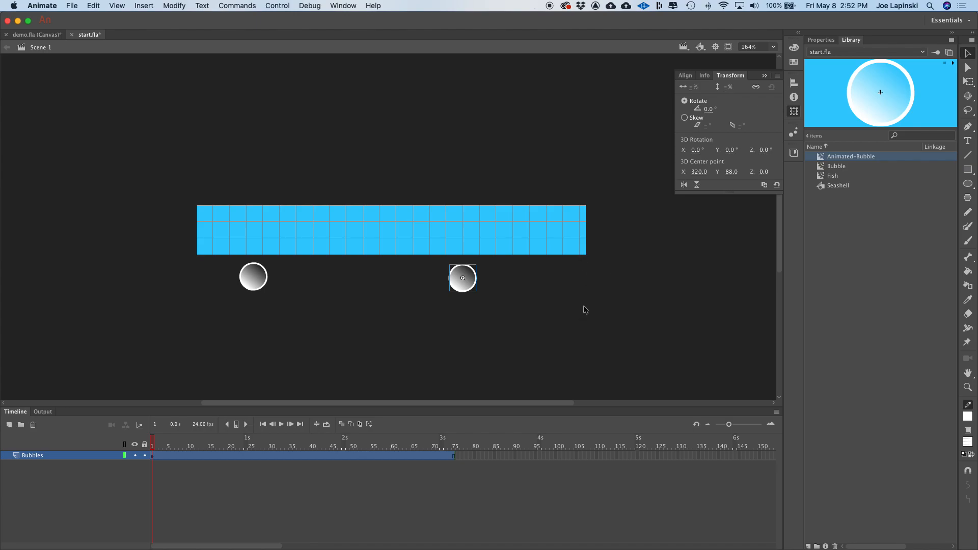
pyautogui.click(583, 307)
pyautogui.click(467, 284)
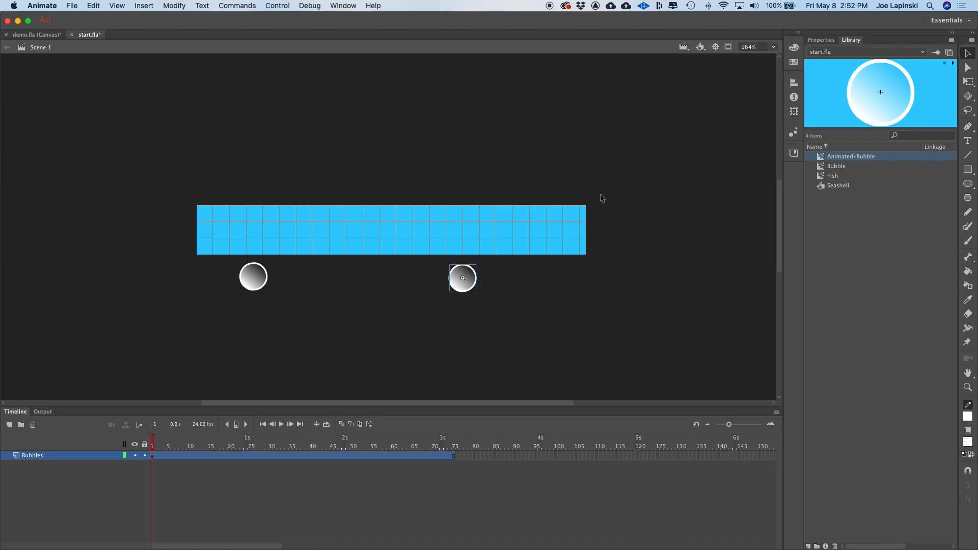
pyautogui.click(794, 111)
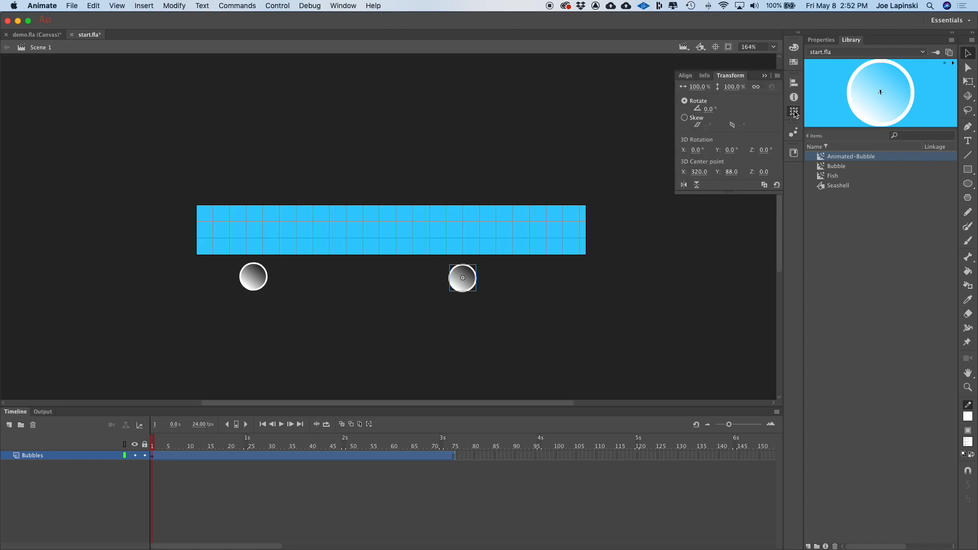
pyautogui.click(566, 323)
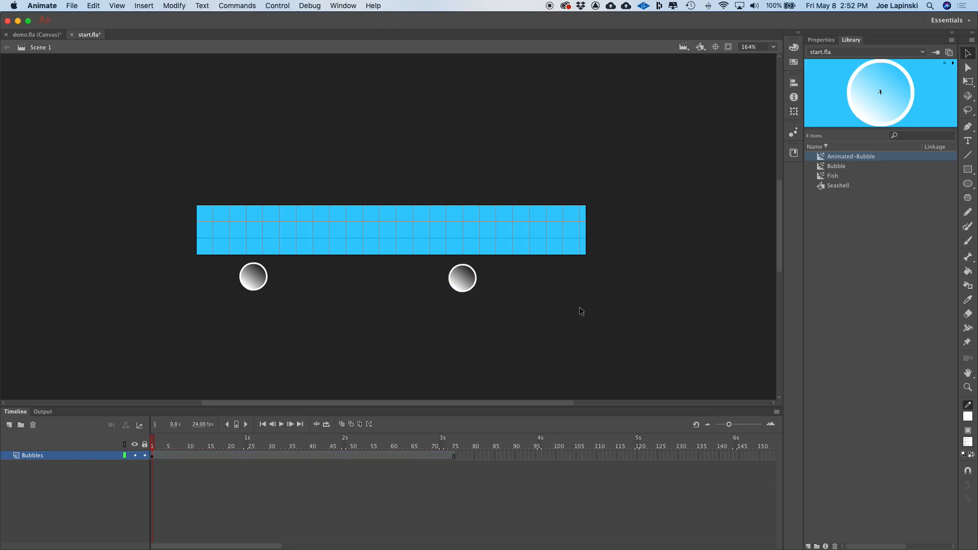
pyautogui.click(473, 286)
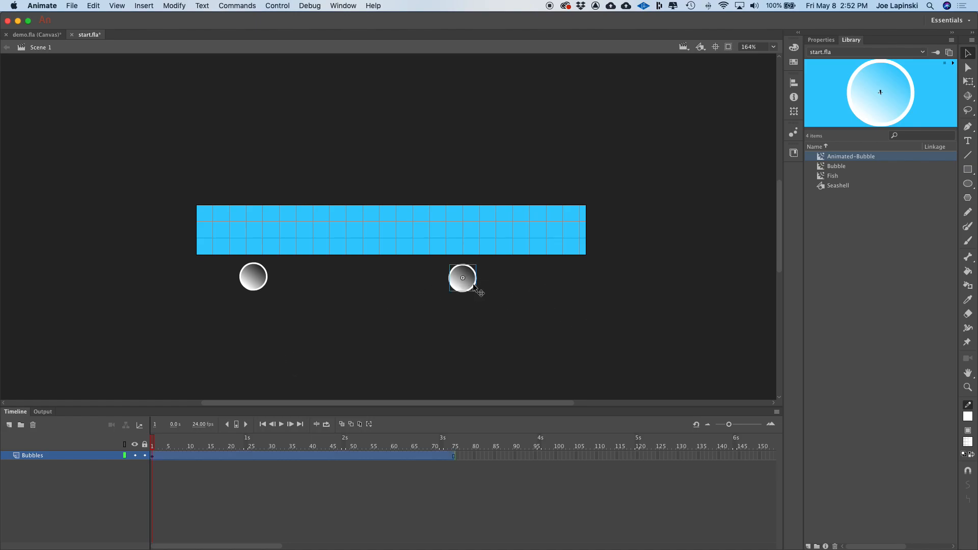
pyautogui.click(793, 114)
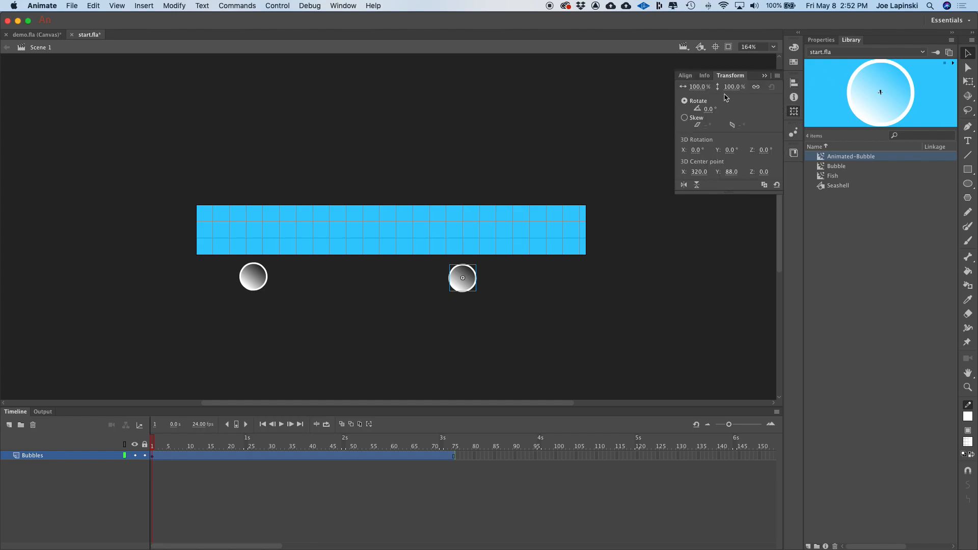
pyautogui.click(699, 88)
pyautogui.write('60')
pyautogui.press('Return')
pyautogui.press('super+Return')
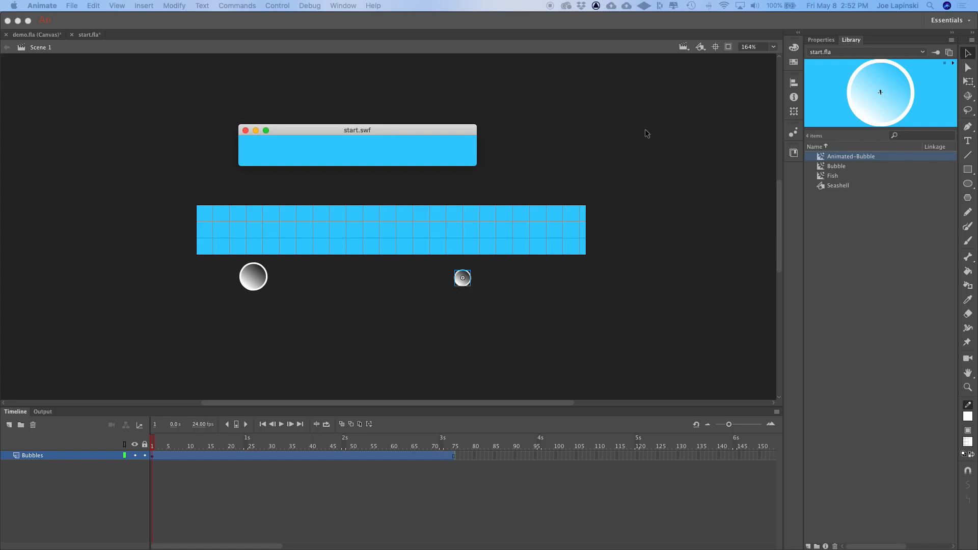
pyautogui.click(245, 130)
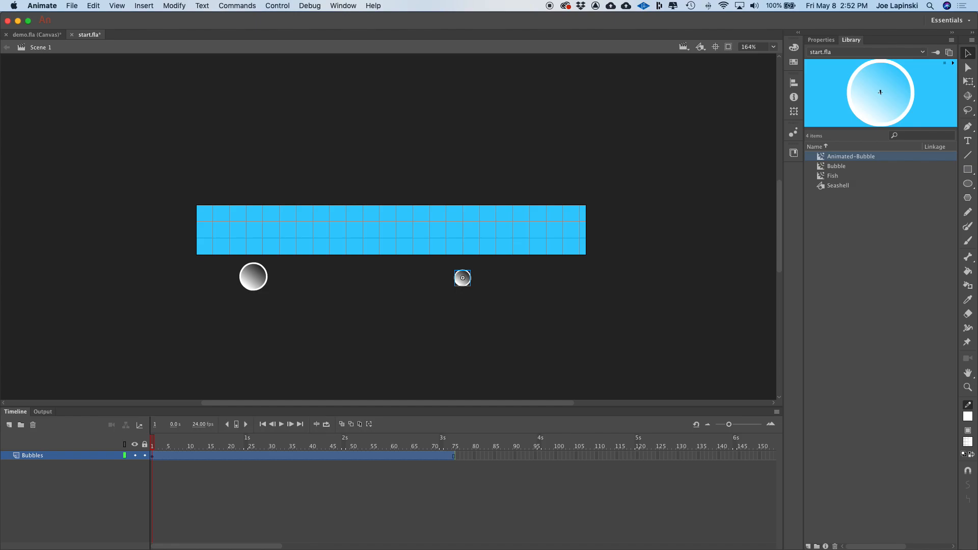
# - Insert a keyframe at frame 15 of the Bubbles layer and place a third Animated-Bubble instance below the stage's middle
pyautogui.click(211, 457)
pyautogui.click(211, 457)
pyautogui.rightClick(210, 458)
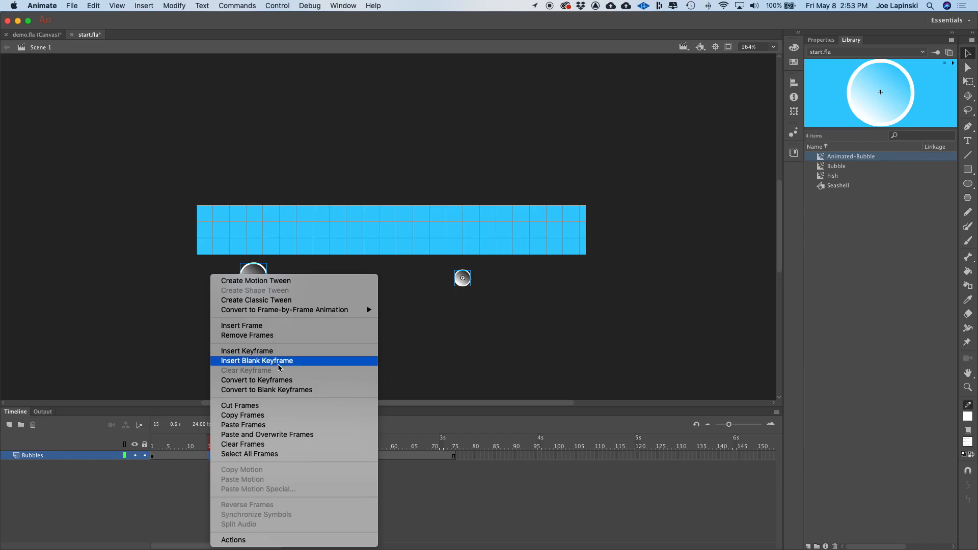
pyautogui.click(274, 352)
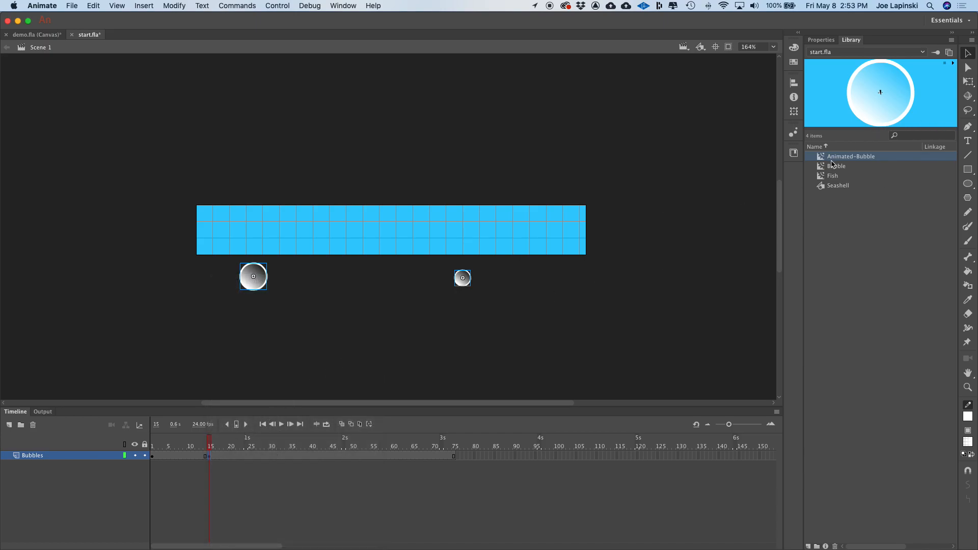
pyautogui.moveTo(823, 159); pyautogui.dragTo(378, 279)
pyautogui.press('super+Return')
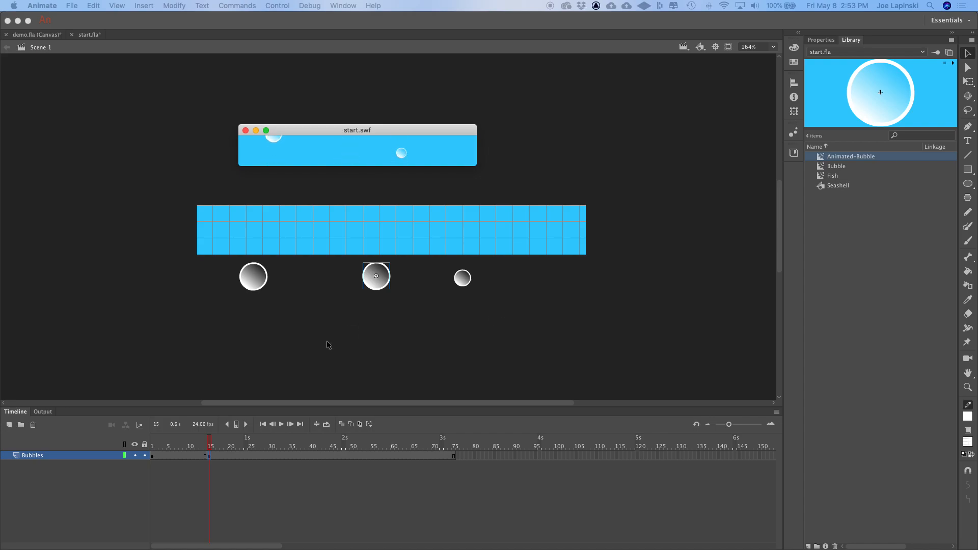
pyautogui.click(246, 131)
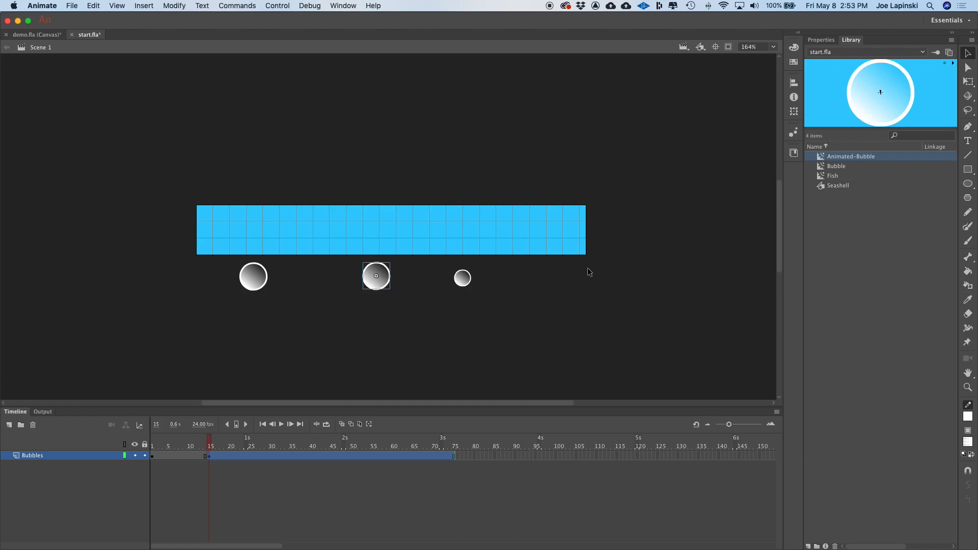
# - Add a fourth Animated-Bubble instance at frame 15 between the first two and scale it to 50 percent
pyautogui.moveTo(825, 156); pyautogui.dragTo(314, 281)
pyautogui.click(793, 109)
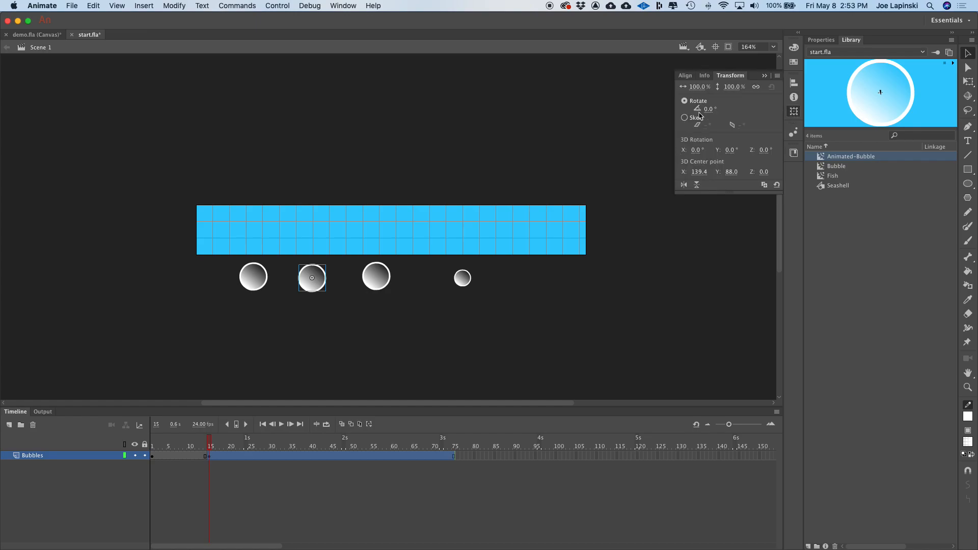
pyautogui.click(697, 87)
pyautogui.write('50')
pyautogui.press('Return')
pyautogui.press('super+Return')
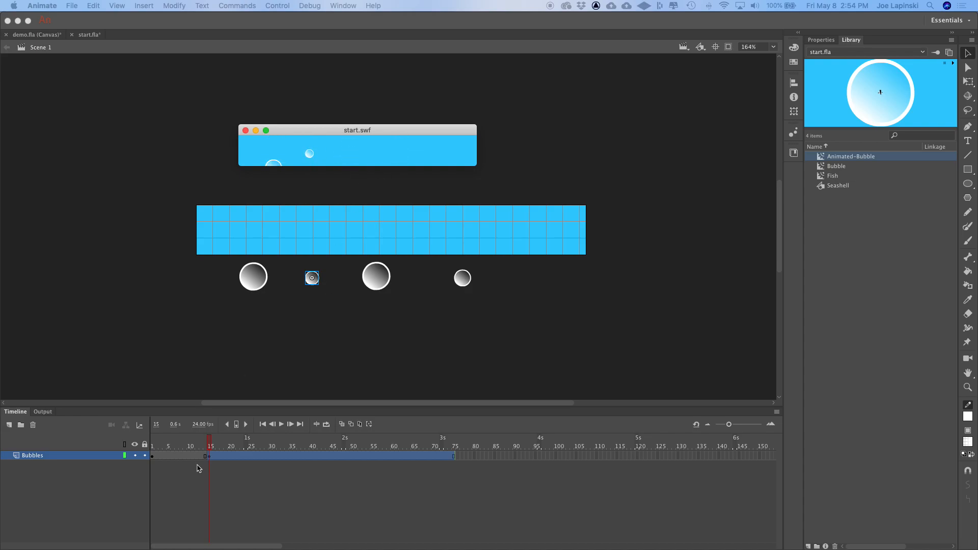
pyautogui.press('super+w')
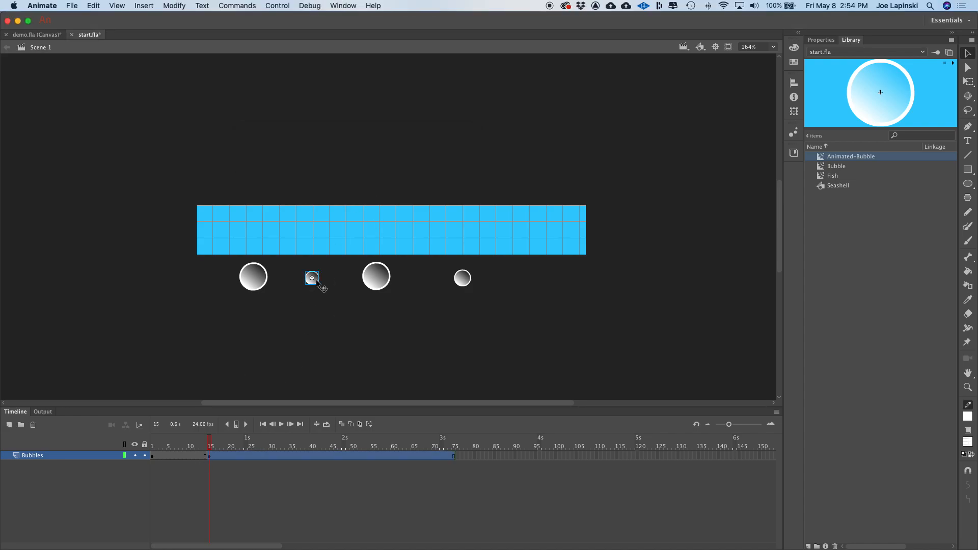
# - Move the 50 percent bubble up to just below the stage's bottom edge and test the movie
pyautogui.moveTo(315, 282); pyautogui.dragTo(316, 266)
pyautogui.press('super+Return')
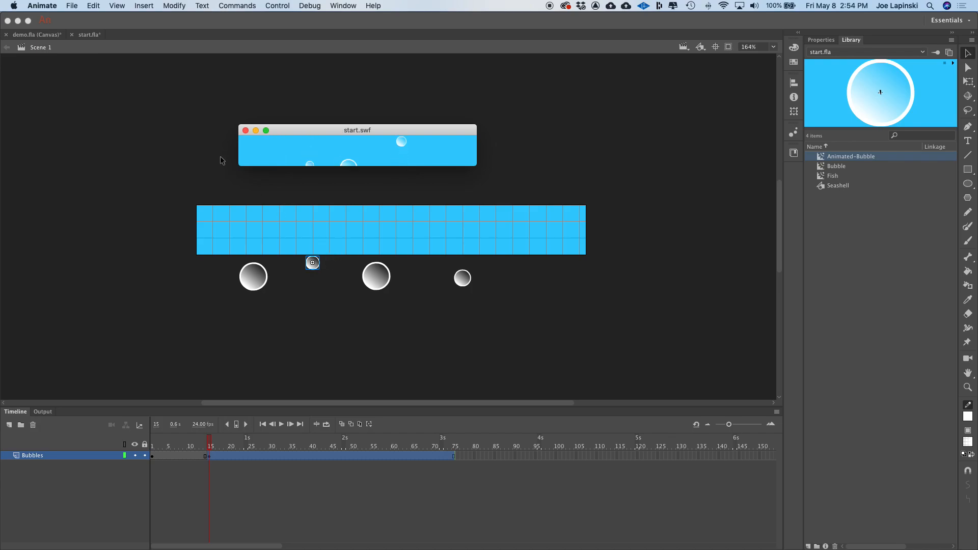
pyautogui.click(245, 131)
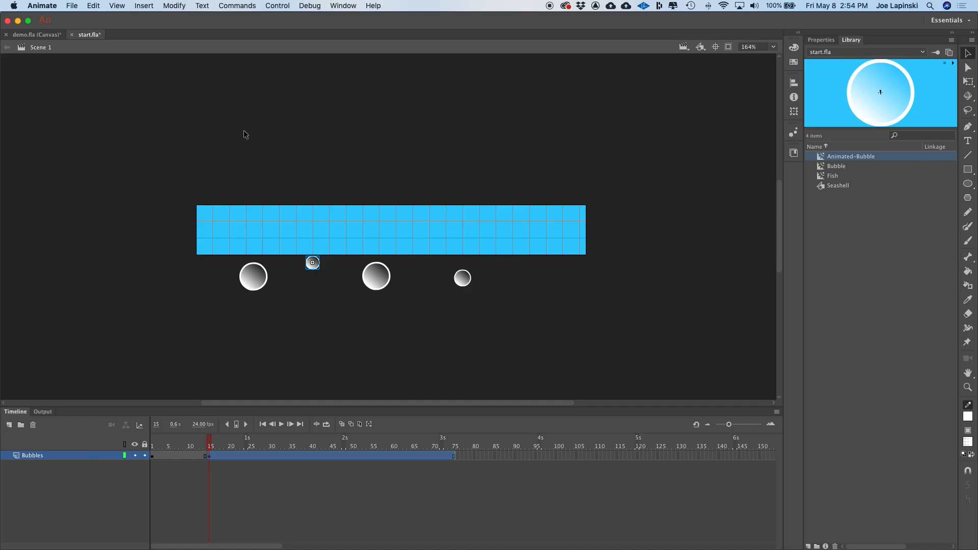
# - Test the movie and close the preview window
pyautogui.press('super+Return')
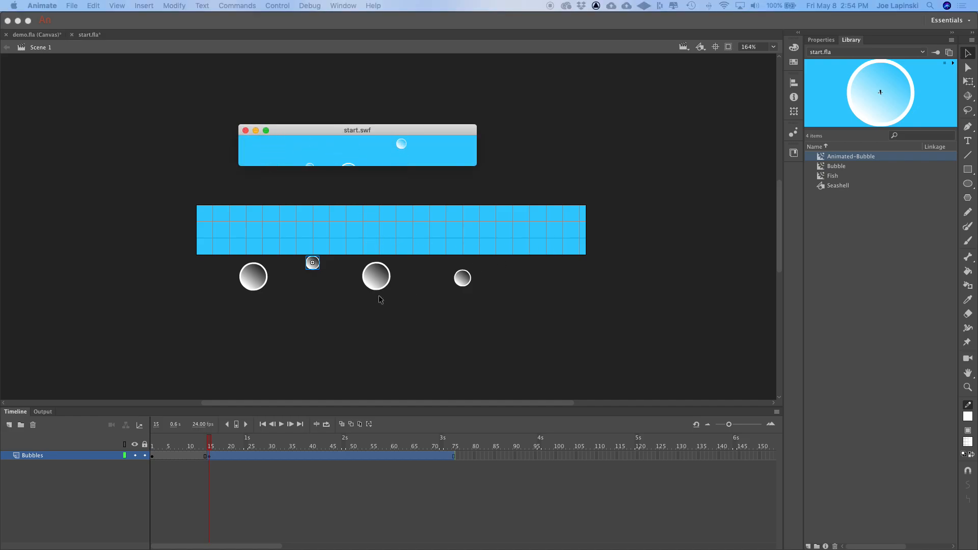
pyautogui.click(245, 130)
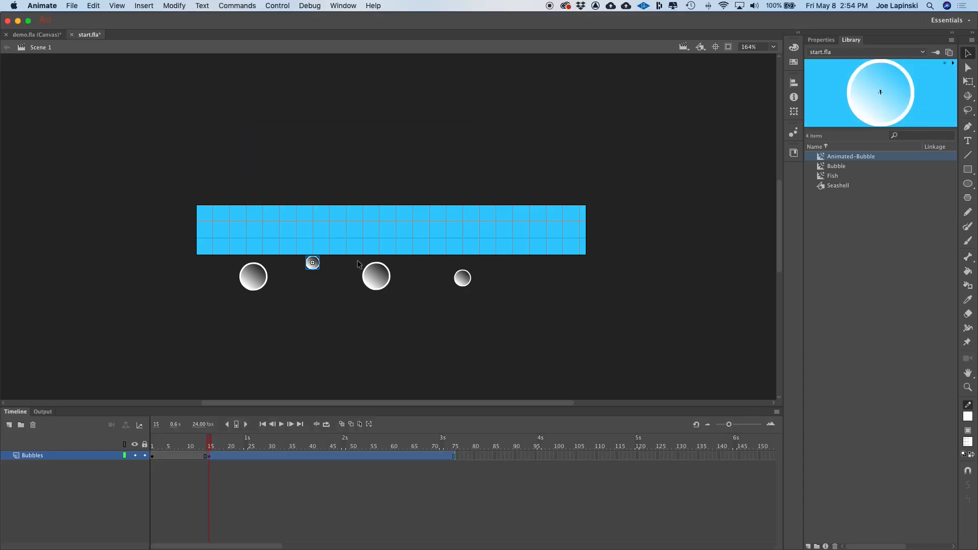
# - Delete the 50 percent bubble instance and nudge the middle bubble slightly upward
pyautogui.click(324, 301)
pyautogui.click(315, 268)
pyautogui.press('Delete')
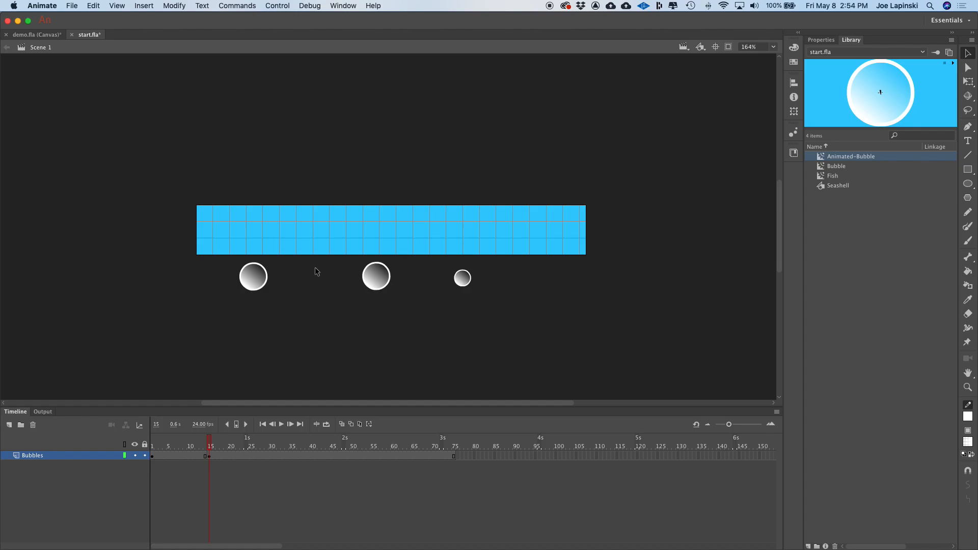
pyautogui.moveTo(389, 283); pyautogui.dragTo(389, 278)
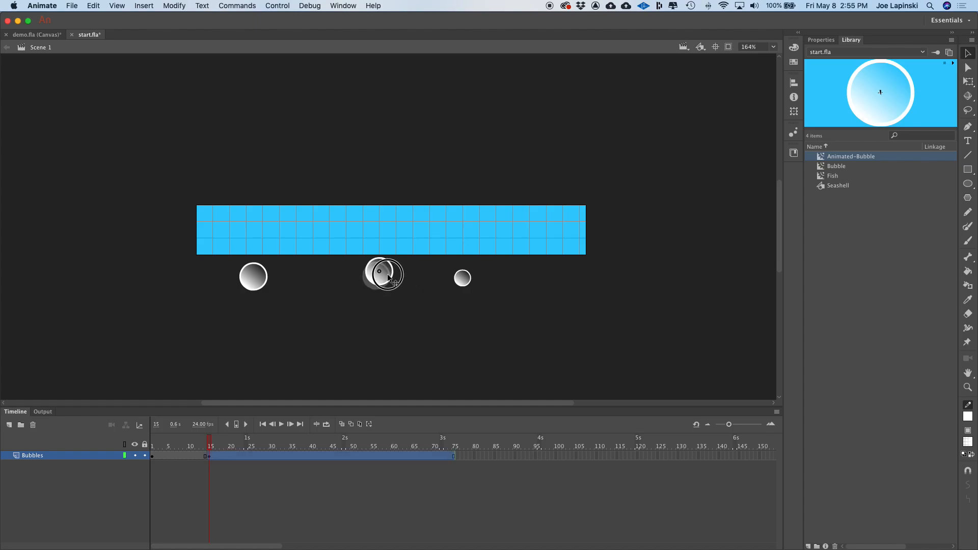
# - Test the movie again, close the preview, and save the document
pyautogui.press('super+Return')
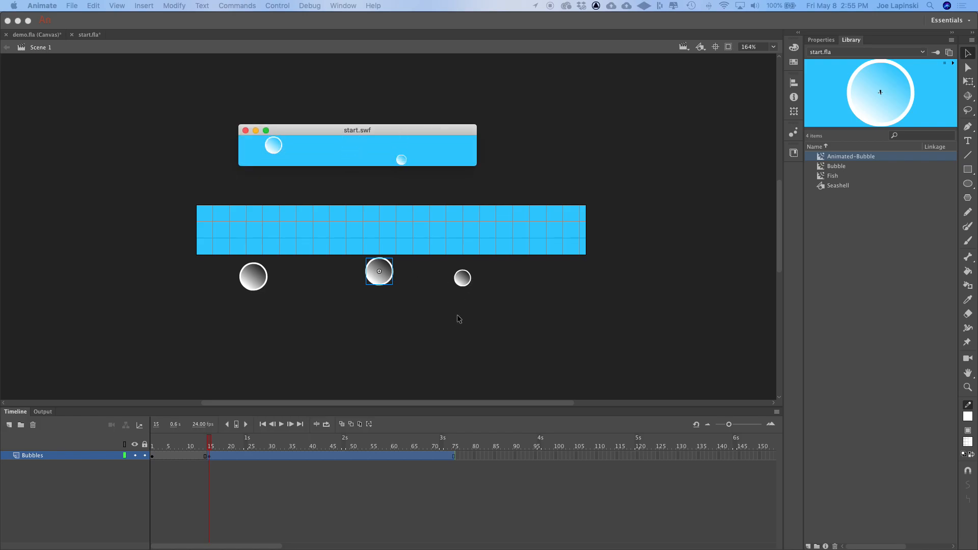
pyautogui.click(245, 132)
pyautogui.click(246, 131)
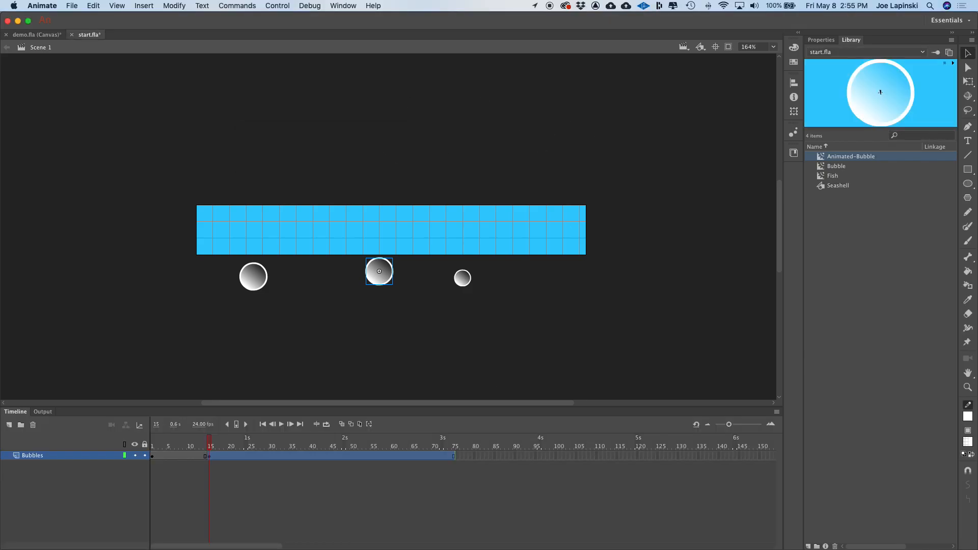
pyautogui.click(241, 341)
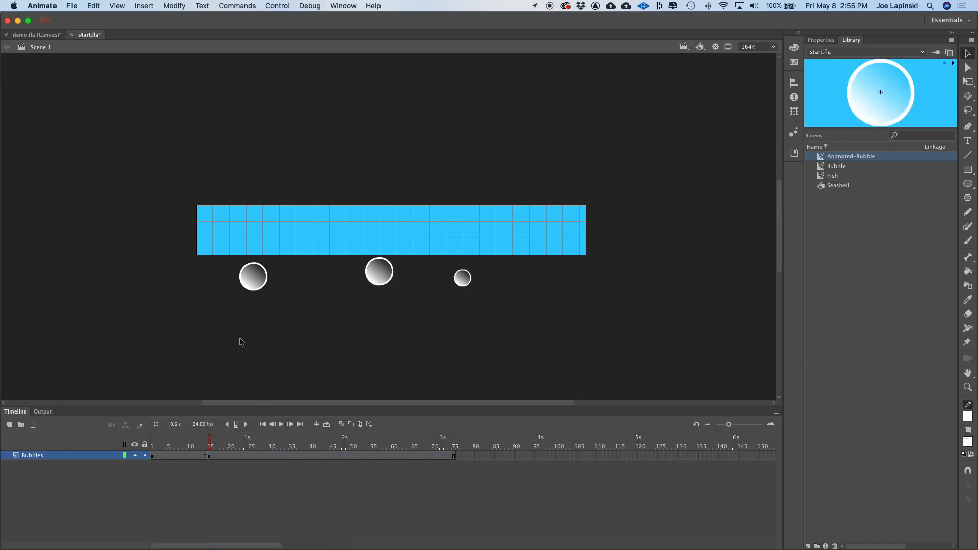
pyautogui.press('super+s')
# - Add a new layer above Bubbles and name it Fish
pyautogui.click(9, 425)
pyautogui.click(34, 458)
pyautogui.write('Fiush')
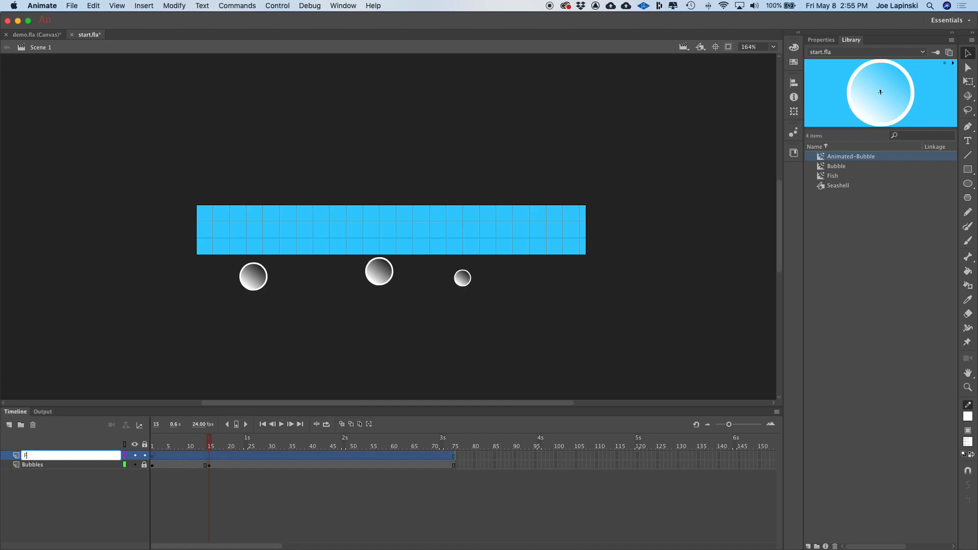
pyautogui.press('BackSpace')
pyautogui.press('BackSpace')
pyautogui.write('sh')
pyautogui.press('Return')
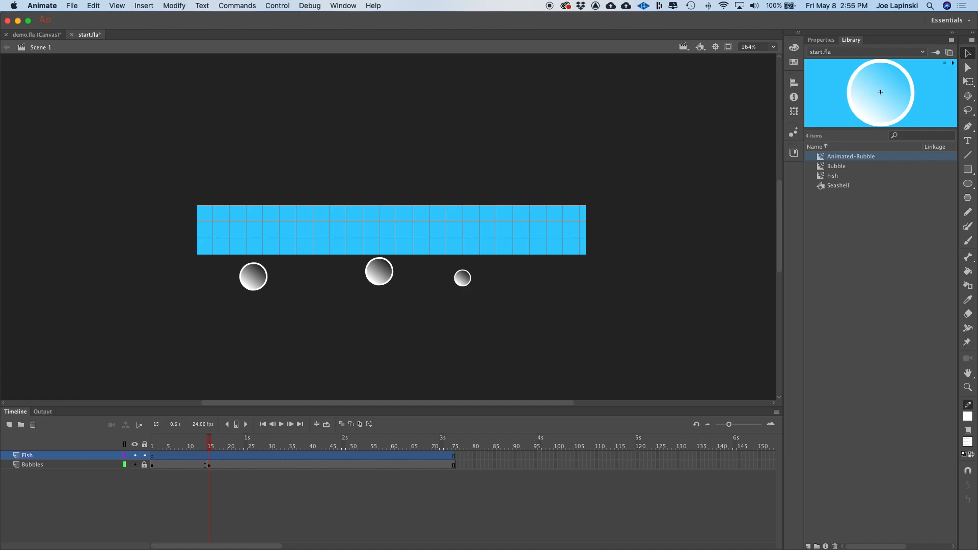
# - Place a Fish instance just off the stage's right edge and scale it down with Free Transform
pyautogui.click(821, 178)
pyautogui.moveTo(821, 178); pyautogui.dragTo(684, 237)
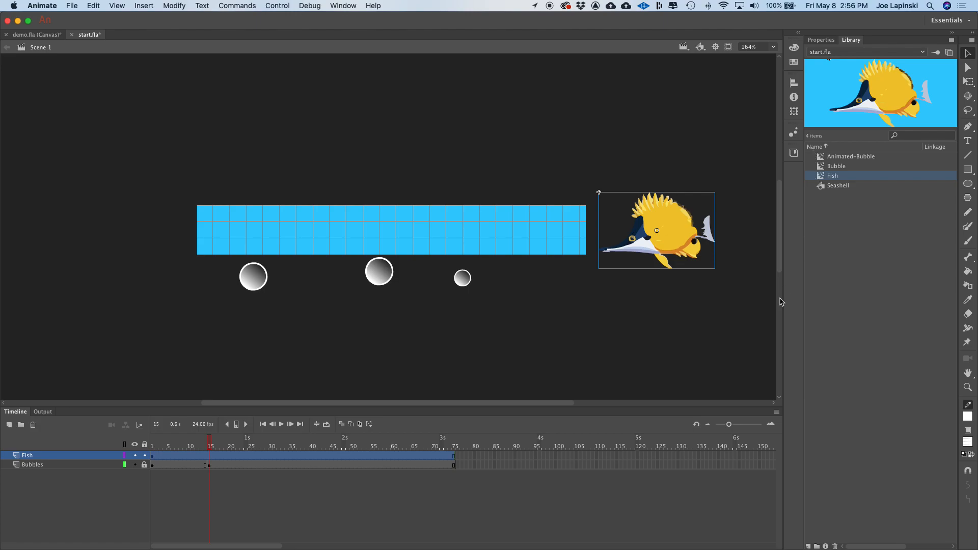
pyautogui.click(795, 113)
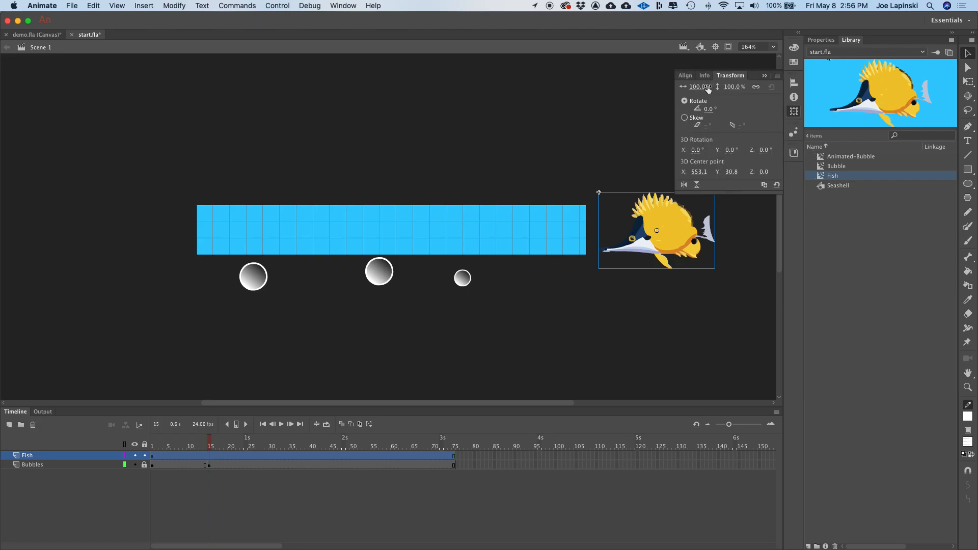
pyautogui.click(969, 83)
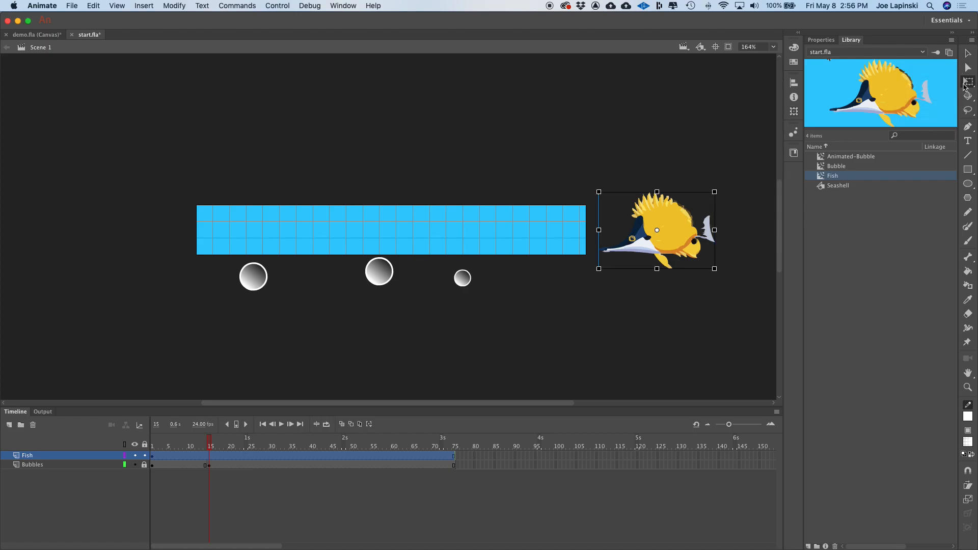
pyautogui.moveTo(713, 269); pyautogui.dragTo(692, 250)
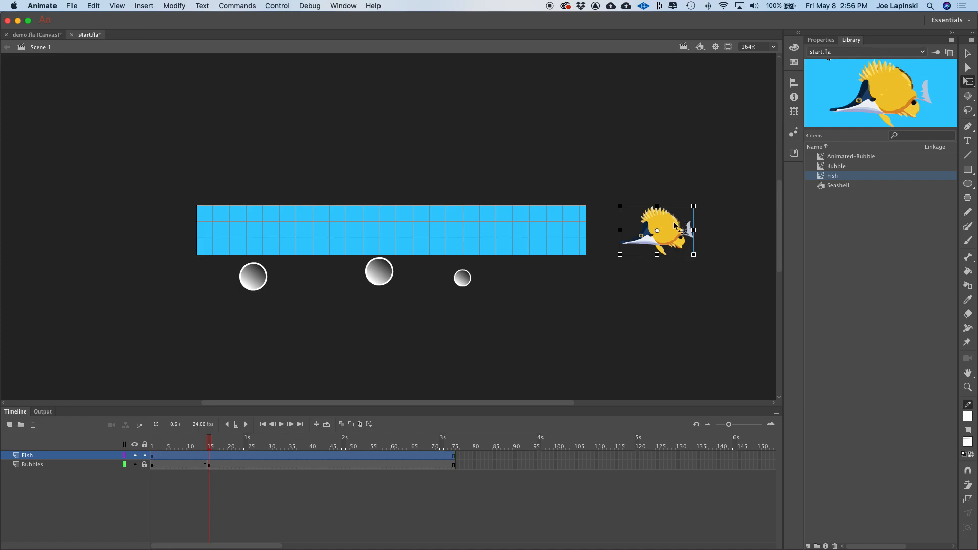
pyautogui.press('super+equal')
pyautogui.moveTo(442, 224); pyautogui.dragTo(380, 216)
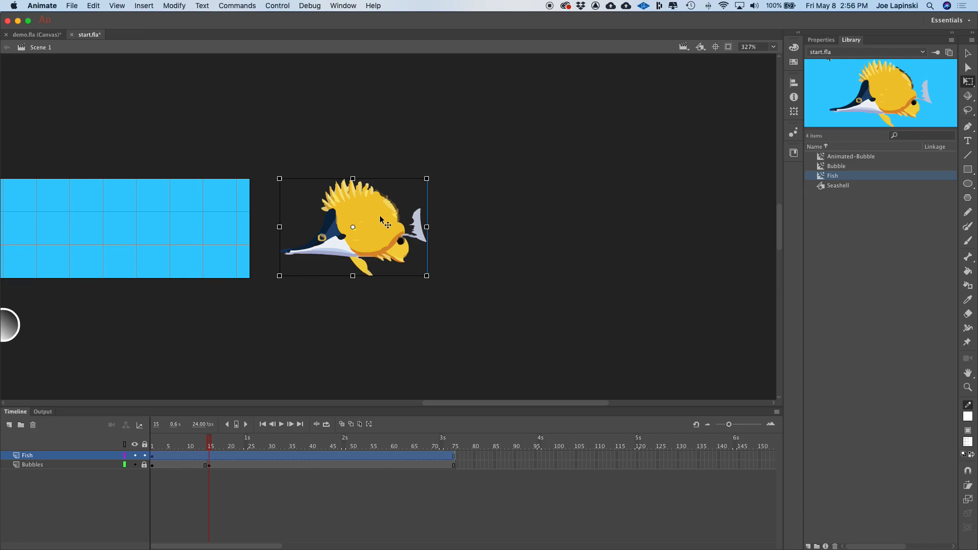
pyautogui.press('super+minus')
pyautogui.press('space')
pyautogui.moveTo(236, 218); pyautogui.dragTo(458, 201)
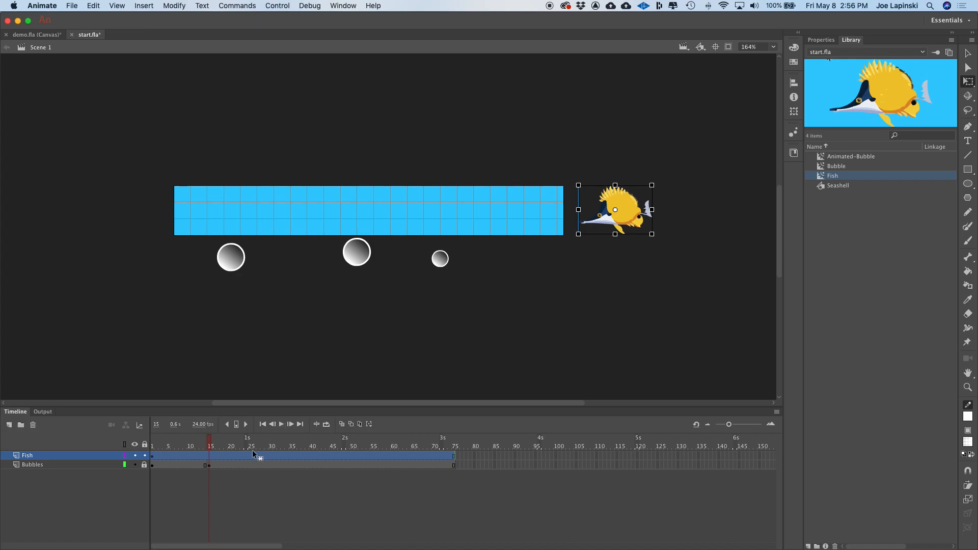
# - Insert a keyframe at frame 75 of the Fish layer and move the fish off the stage's left edge
pyautogui.click(452, 454)
pyautogui.rightClick(454, 451)
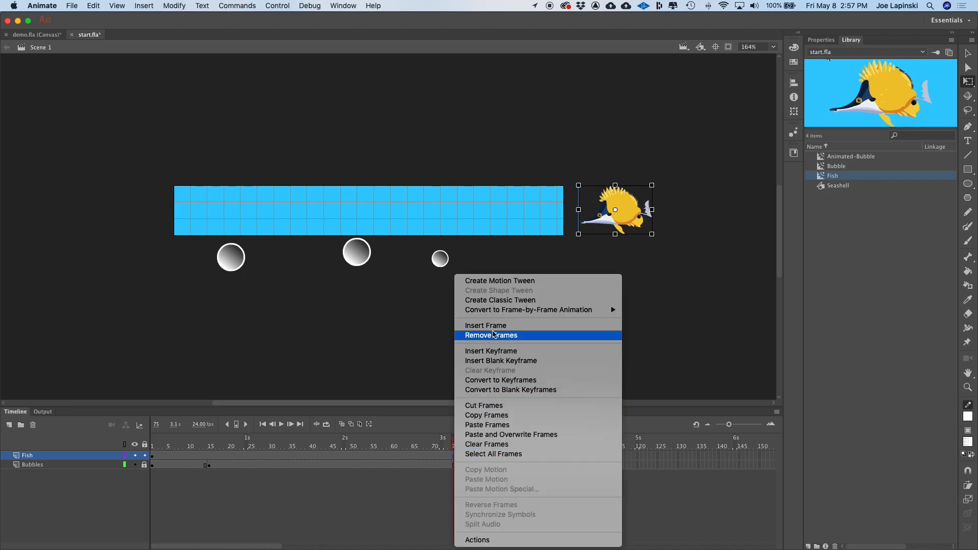
pyautogui.click(512, 352)
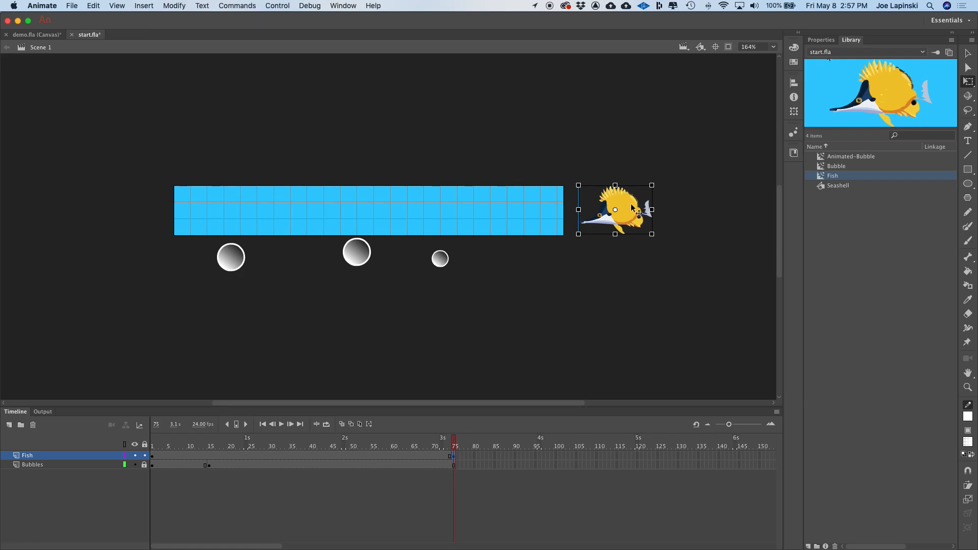
pyautogui.moveTo(629, 216); pyautogui.dragTo(134, 225)
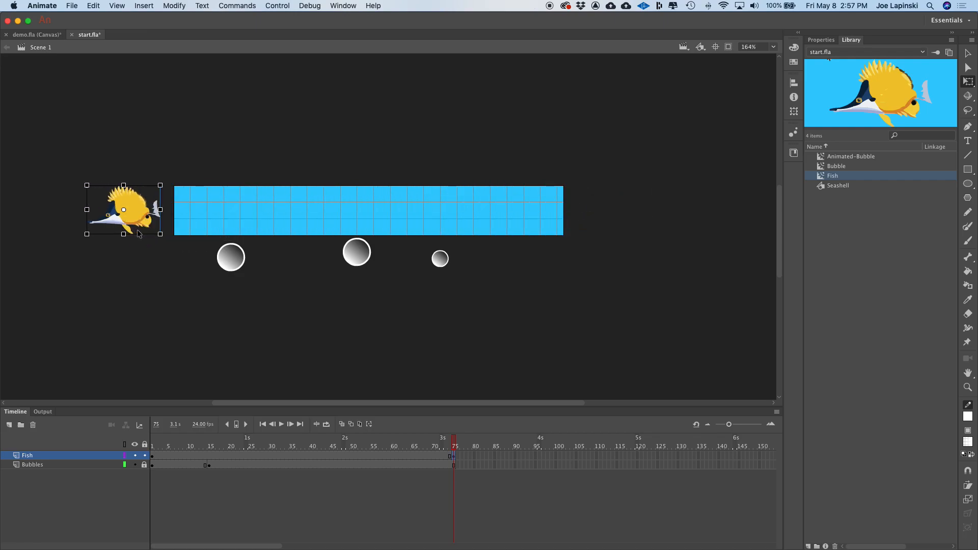
# - Create a classic tween on the Fish layer between frames 1 and 75
pyautogui.moveTo(454, 444); pyautogui.dragTo(455, 466)
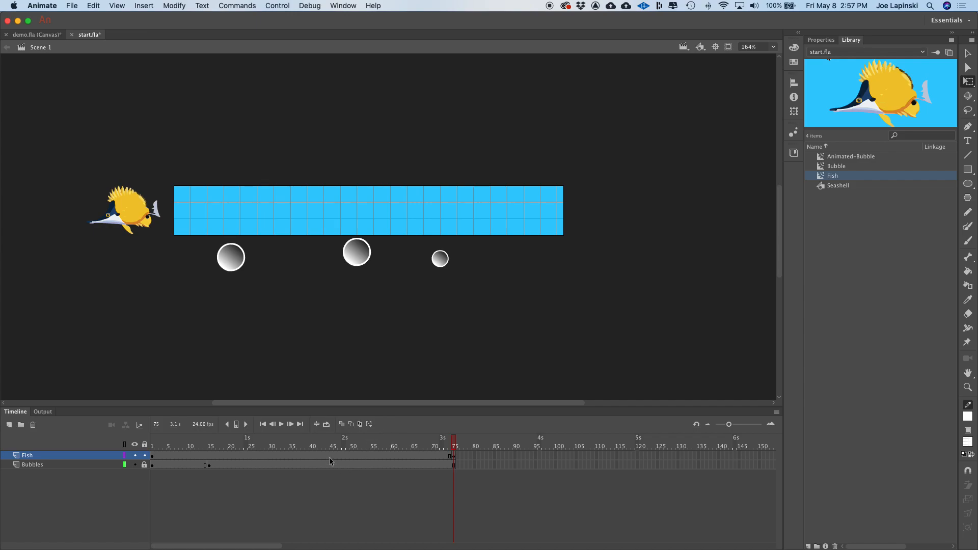
pyautogui.rightClick(299, 456)
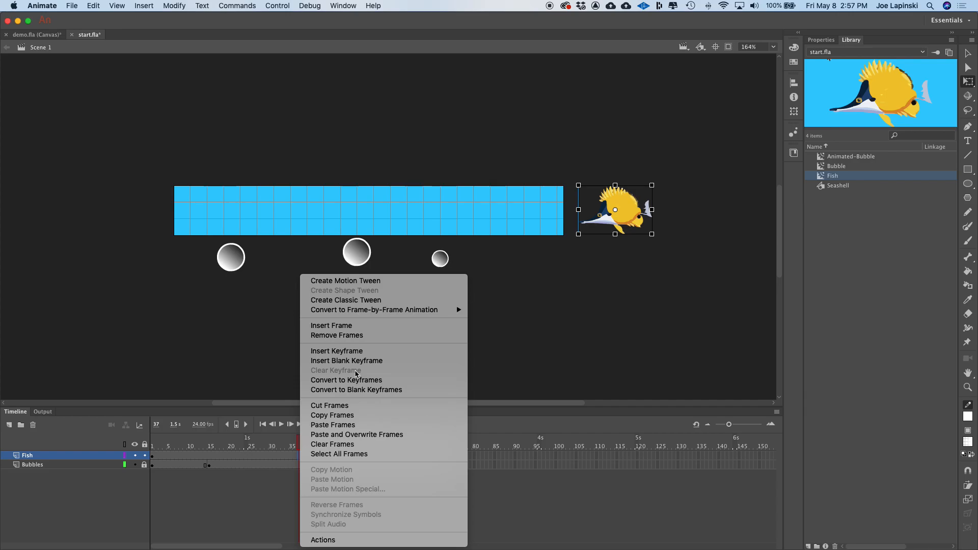
pyautogui.click(385, 302)
# - Scrub through the fish animation and test the movie
pyautogui.click(297, 443)
pyautogui.moveTo(299, 444); pyautogui.dragTo(454, 439)
pyautogui.press('super+Return')
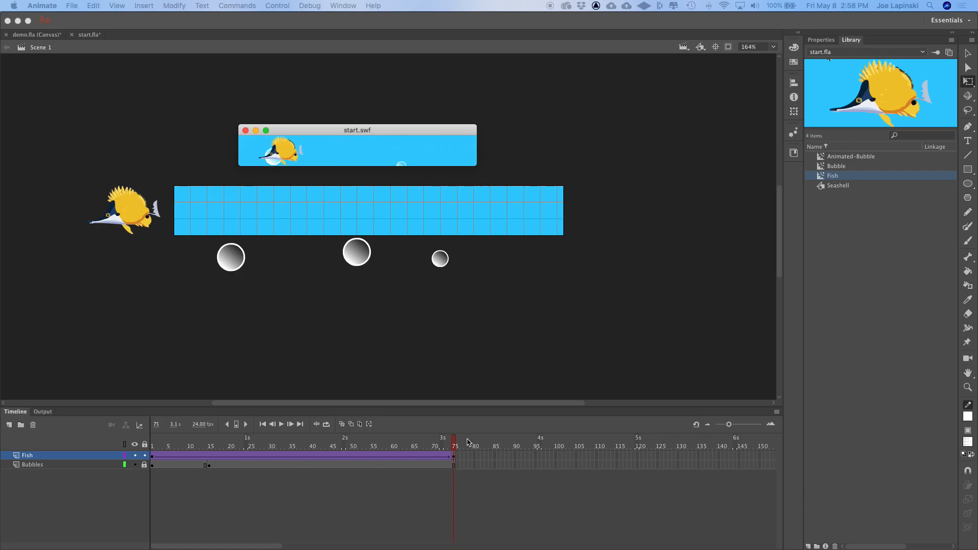
pyautogui.click(245, 130)
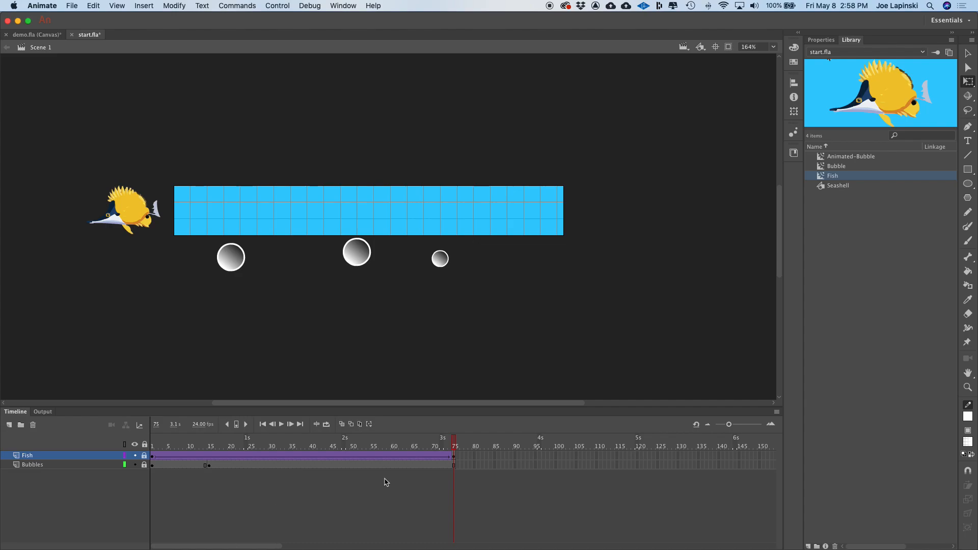
# - Return to frame 1, add a new layer on top and name it Seashell
pyautogui.click(153, 447)
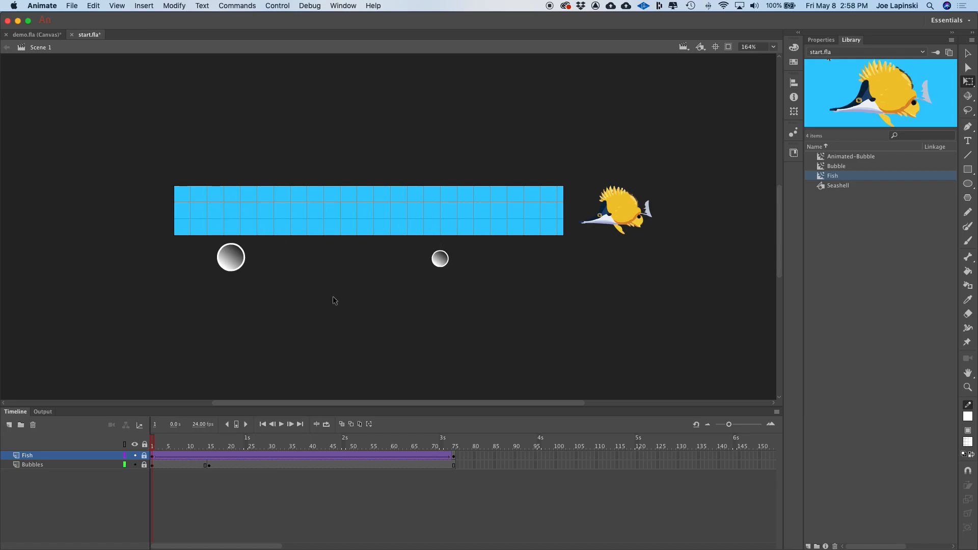
pyautogui.moveTo(157, 450); pyautogui.dragTo(152, 447)
pyautogui.click(9, 425)
pyautogui.doubleClick(42, 458)
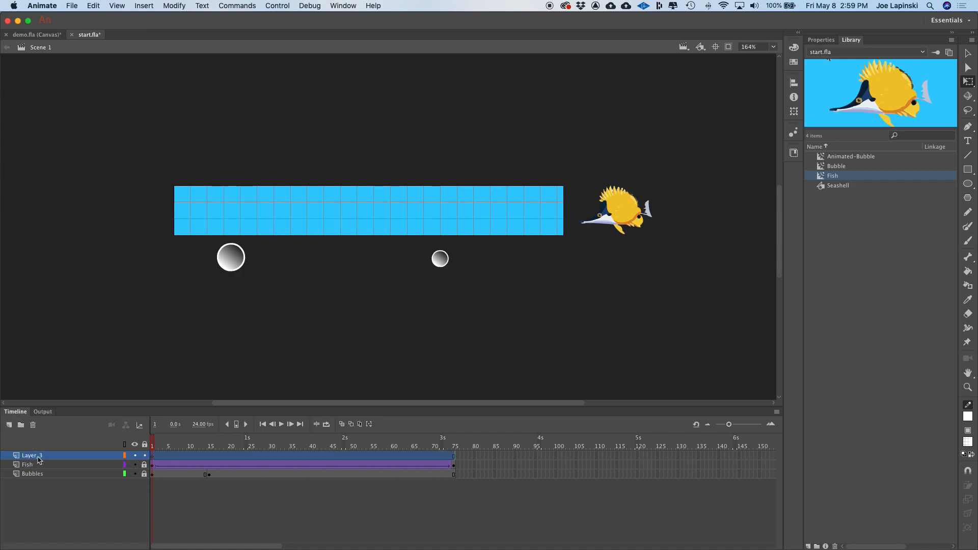
pyautogui.write('S')
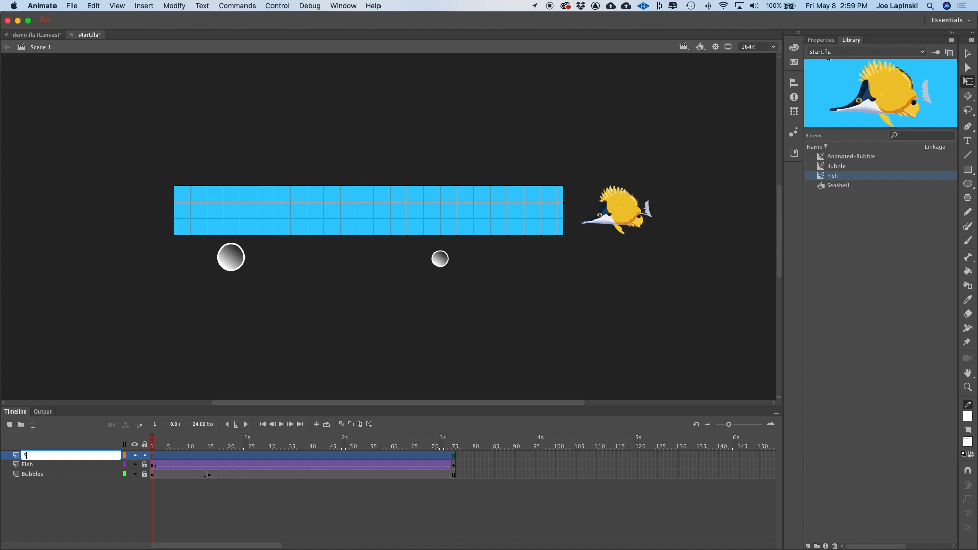
pyautogui.write('leshell')
pyautogui.press('Return')
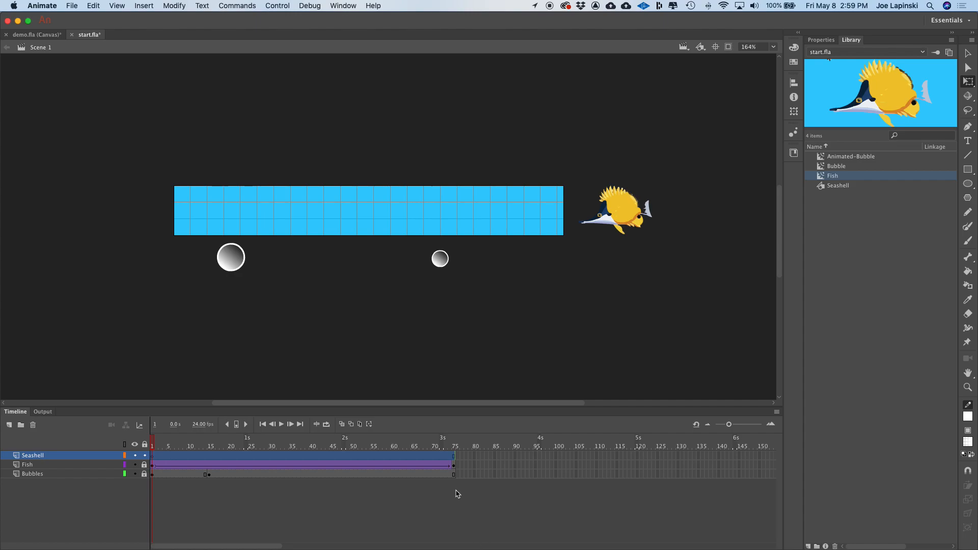
# - Drag a Seashell instance onto the stage and scale it down to fit inside the stage's left end
pyautogui.click(821, 188)
pyautogui.moveTo(821, 189); pyautogui.dragTo(316, 214)
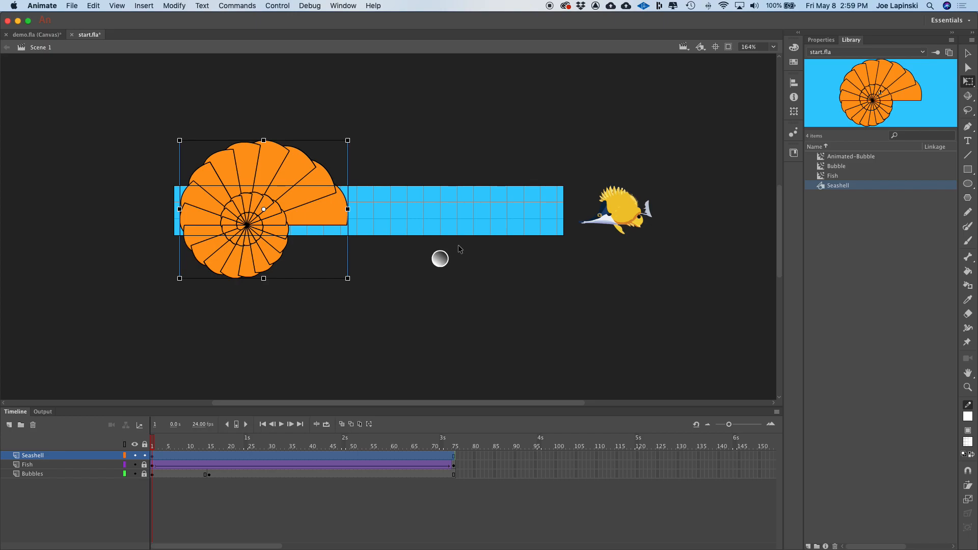
pyautogui.moveTo(348, 278); pyautogui.dragTo(229, 206)
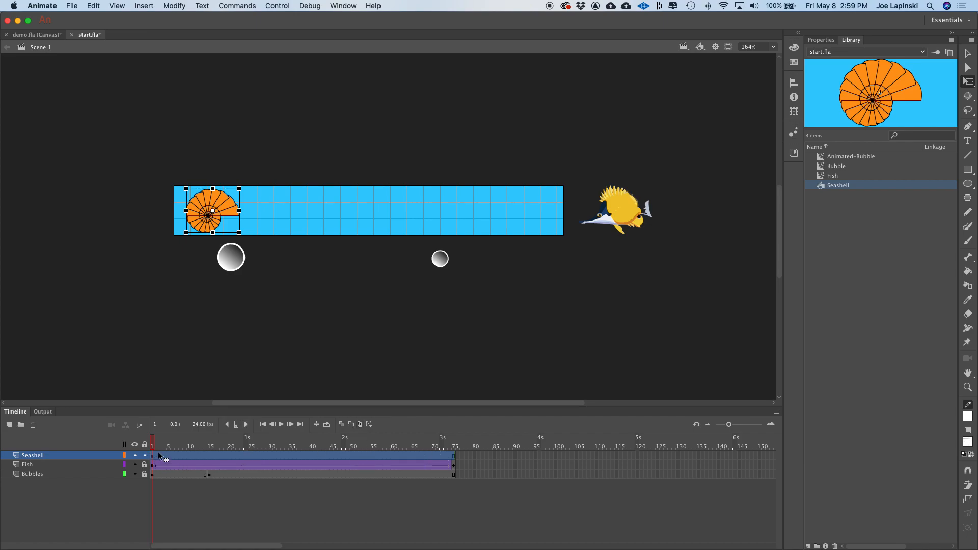
# - Insert a keyframe at frame 75 of the Seashell layer and create a classic tween from frame 1
pyautogui.click(454, 455)
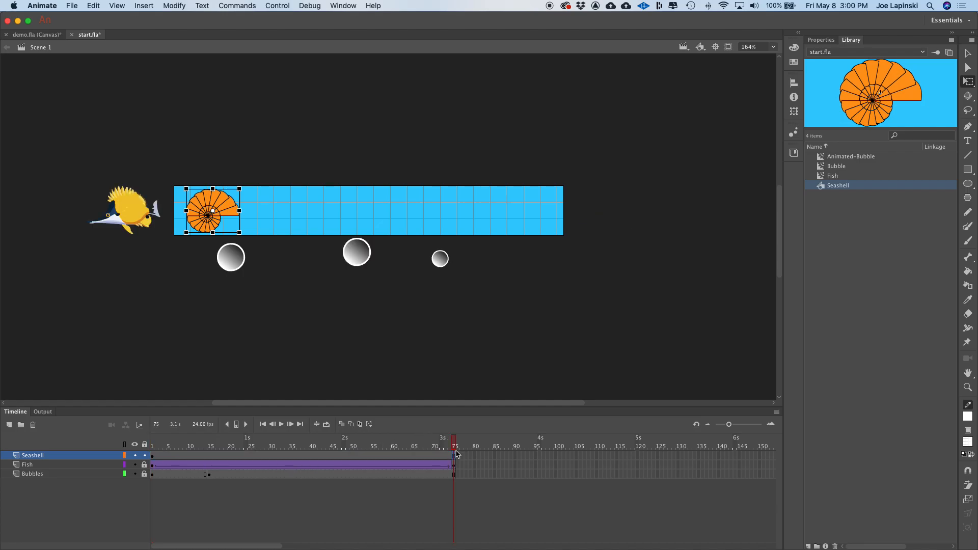
pyautogui.rightClick(455, 454)
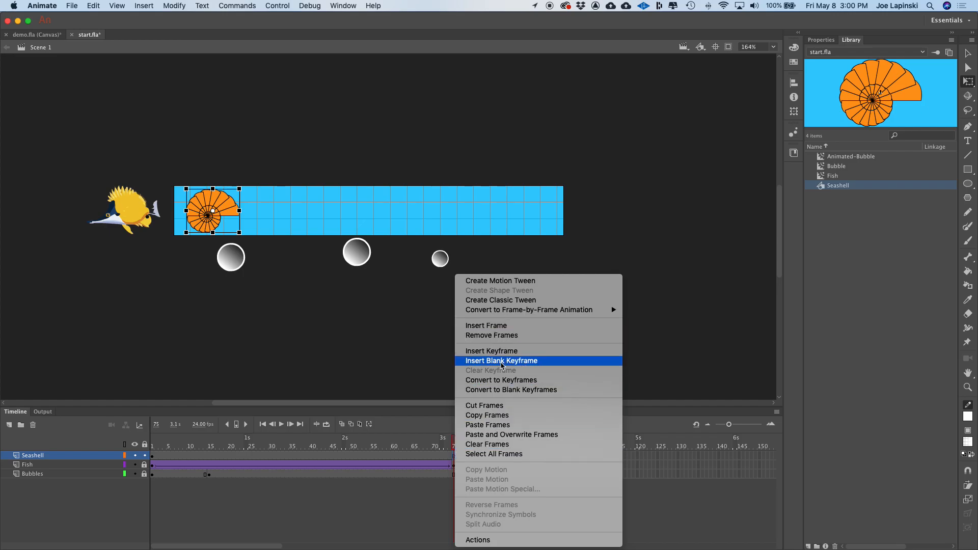
pyautogui.click(533, 352)
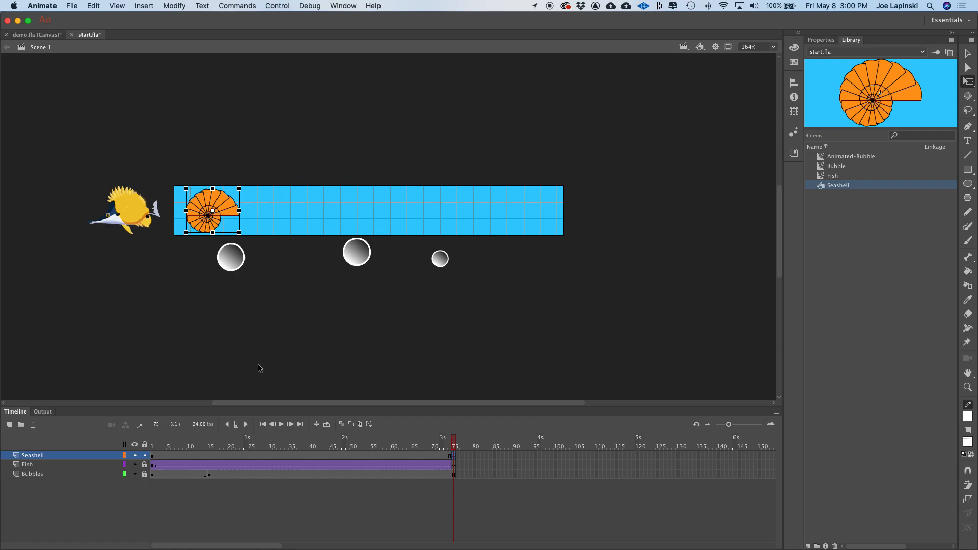
pyautogui.click(152, 455)
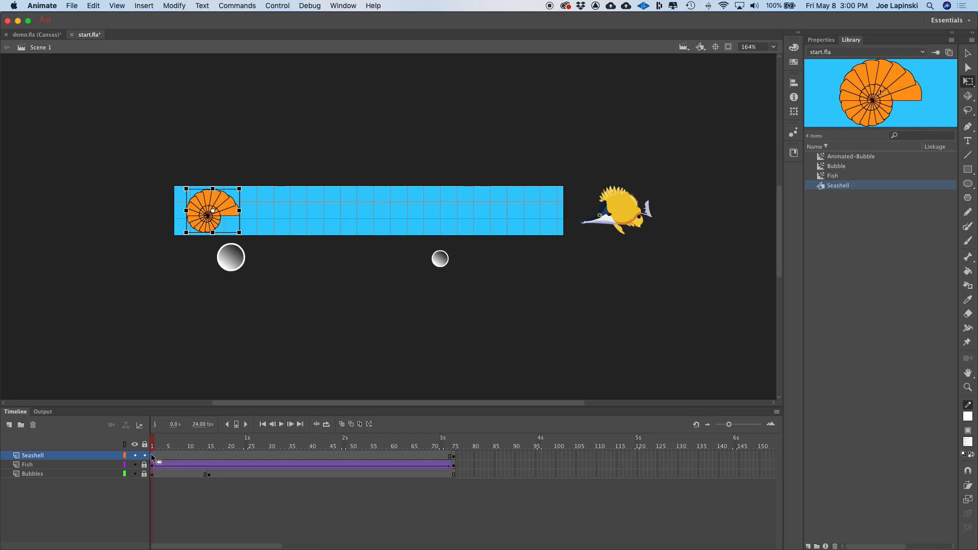
pyautogui.rightClick(160, 454)
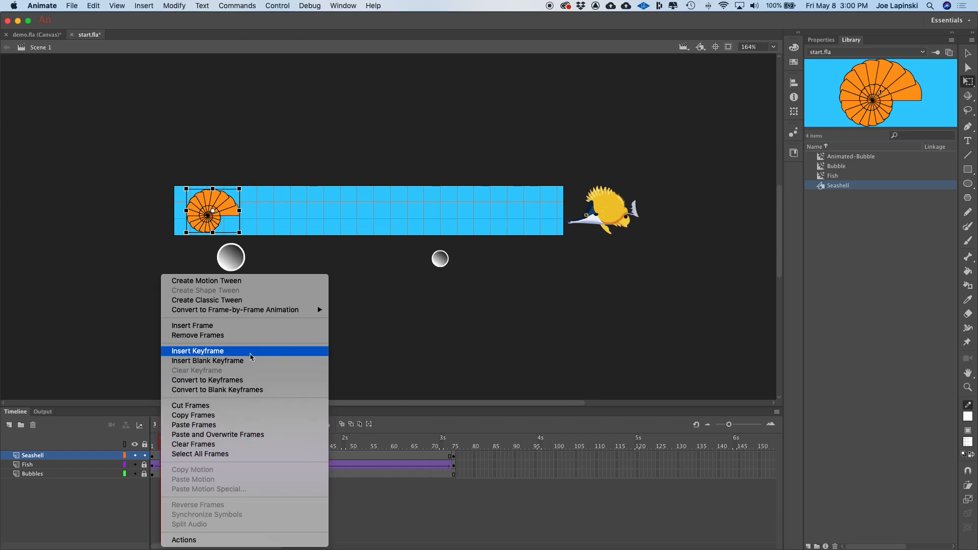
pyautogui.click(252, 304)
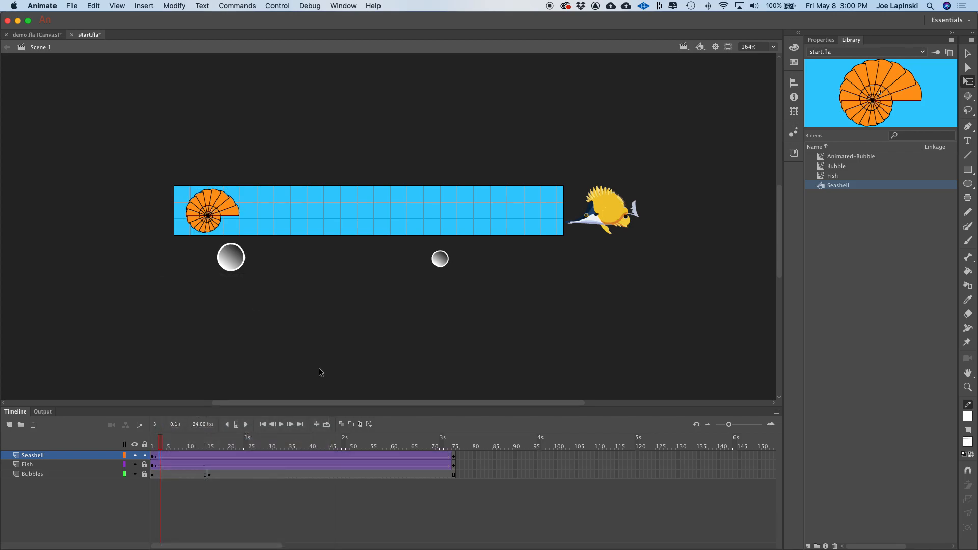
pyautogui.moveTo(156, 451); pyautogui.dragTo(456, 462)
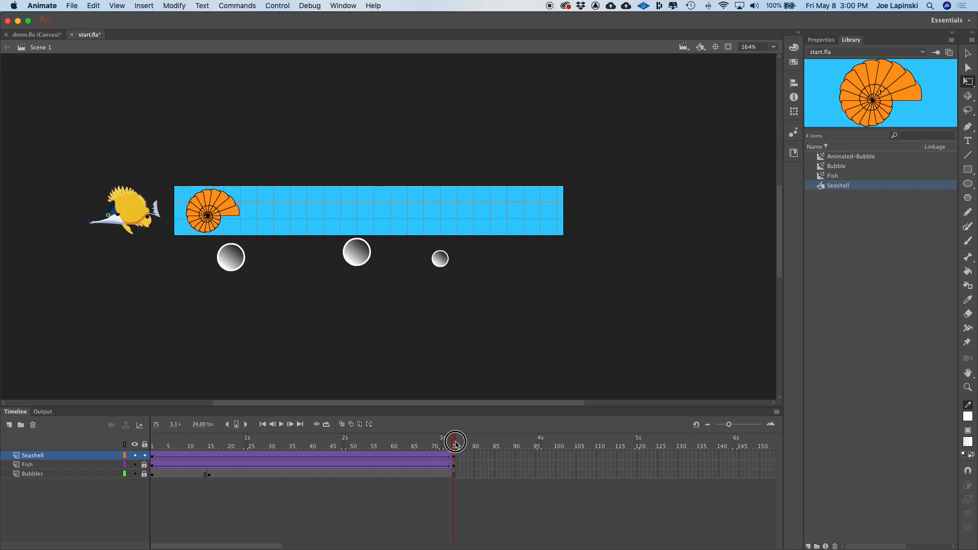
pyautogui.moveTo(456, 443); pyautogui.dragTo(152, 445)
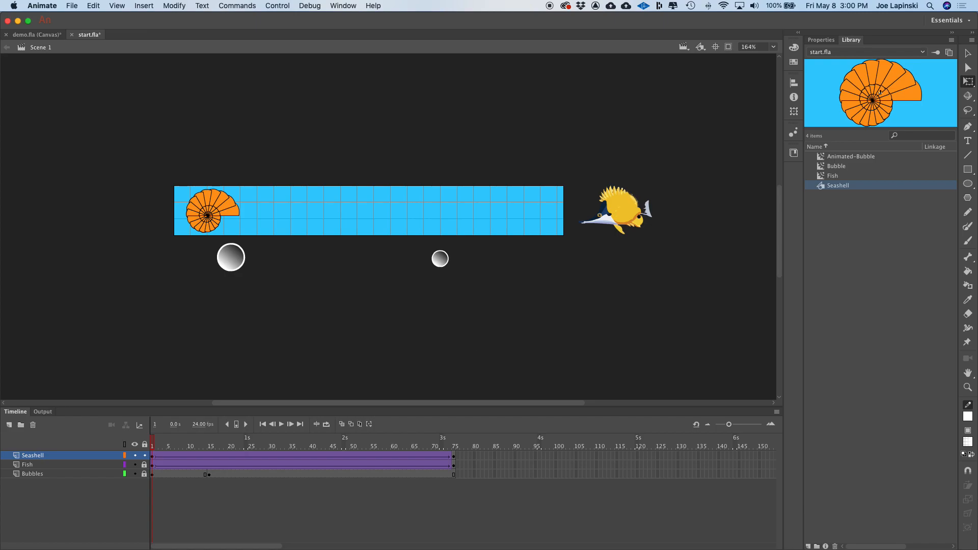
pyautogui.click(152, 455)
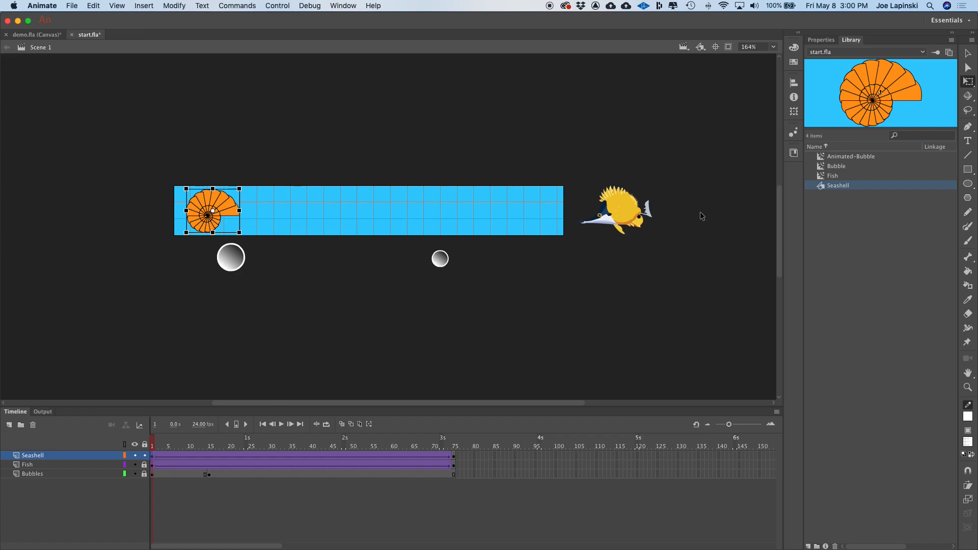
# - Set the seashell's classic tween to rotate clockwise 3 times, then test the movie and close the preview
pyautogui.click(825, 39)
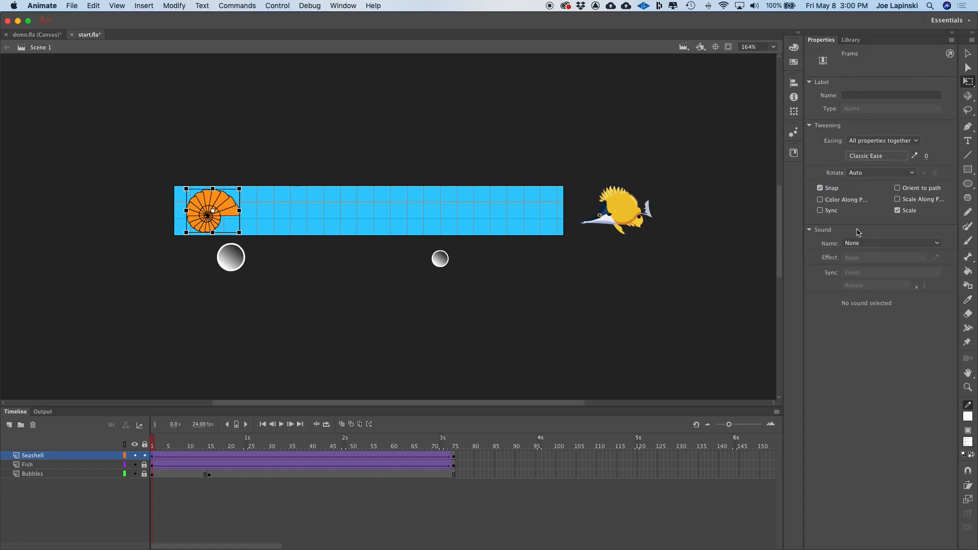
pyautogui.click(871, 174)
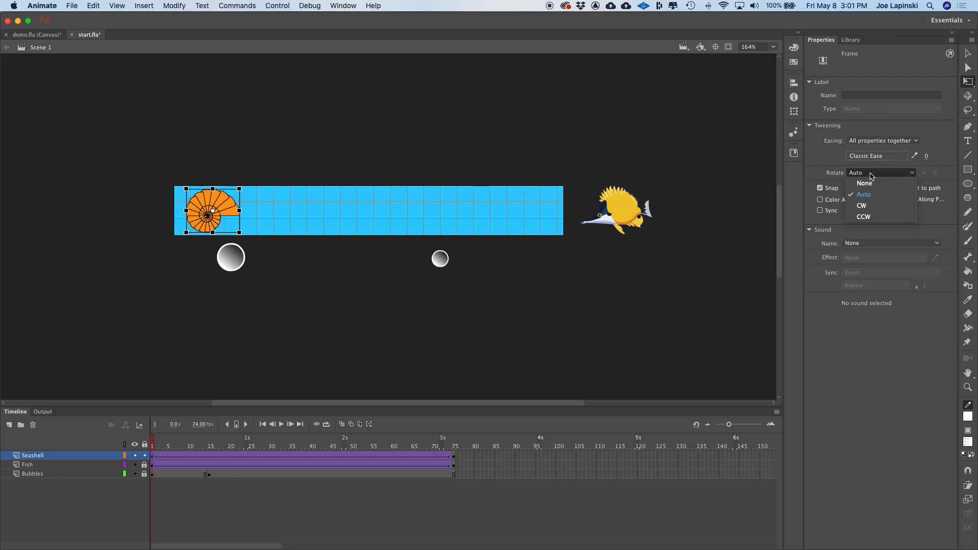
pyautogui.click(867, 207)
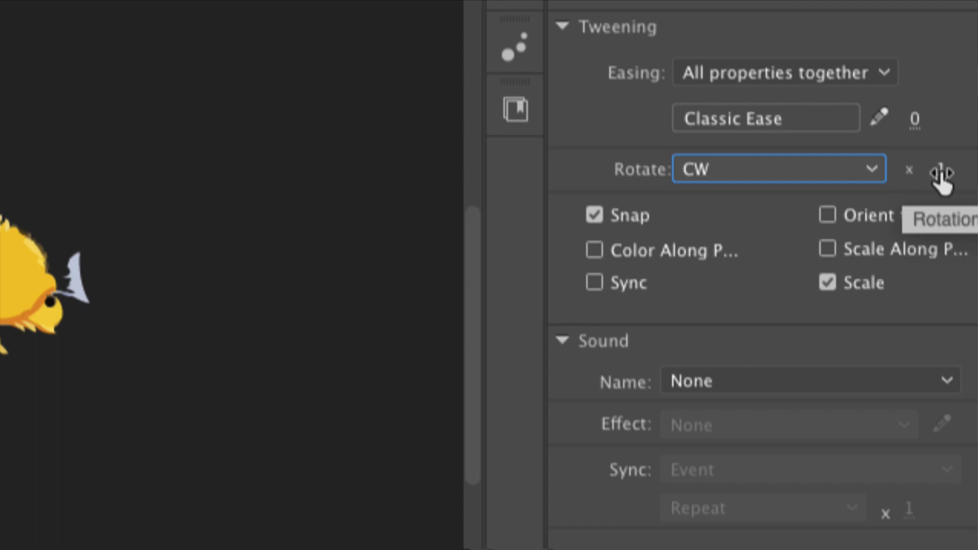
pyautogui.click(940, 171)
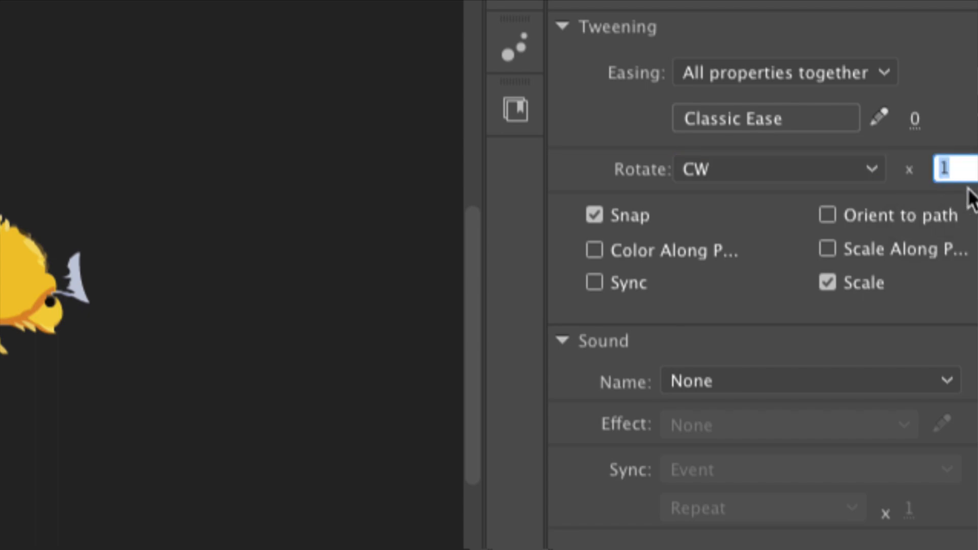
pyautogui.press('BackSpace')
pyautogui.write('3')
pyautogui.press('Return')
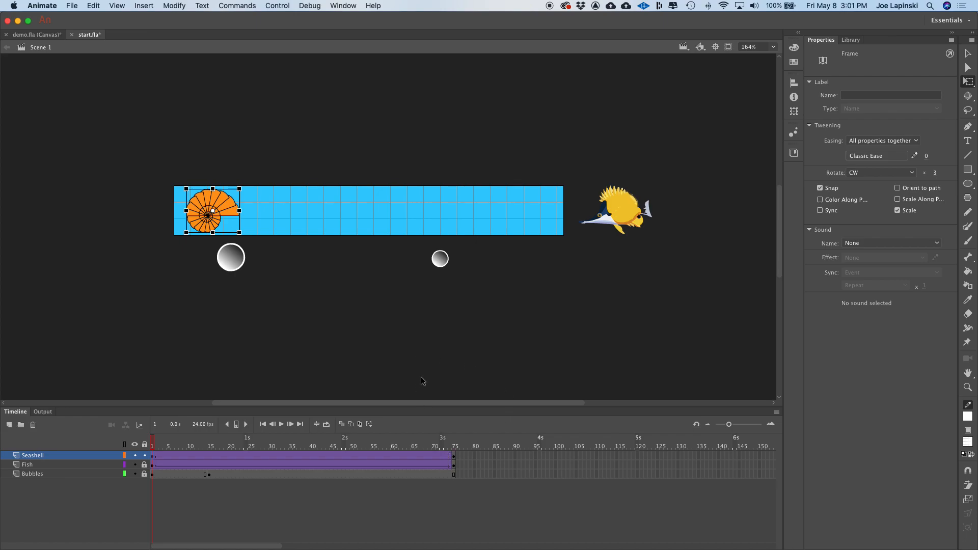
pyautogui.press('super+Return')
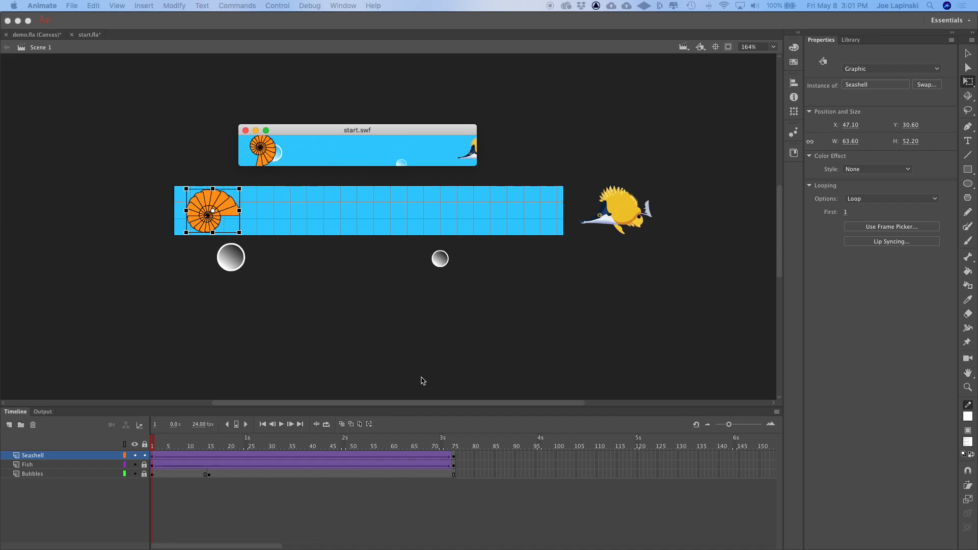
pyautogui.click(246, 130)
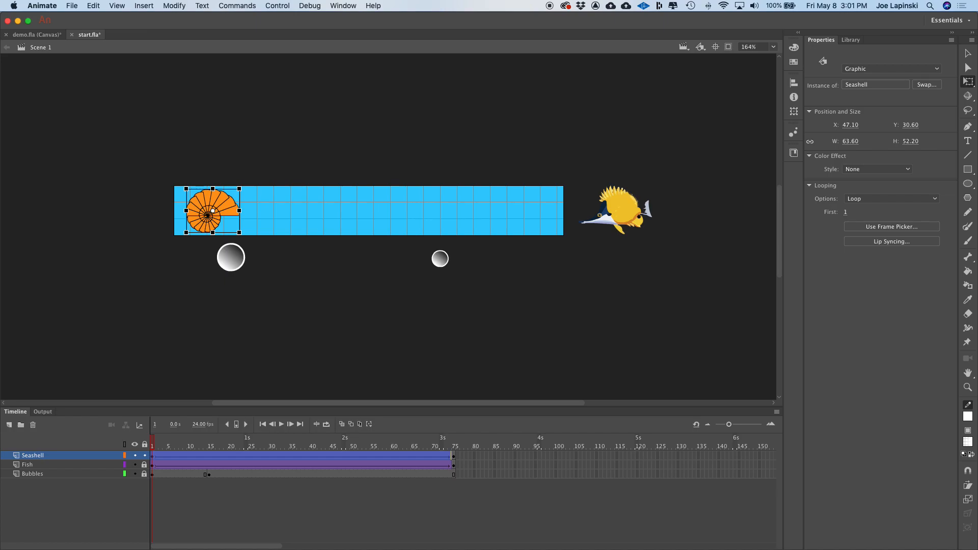
# - Lock the Seashell layer, add a new layer above it and name it Type
pyautogui.click(145, 456)
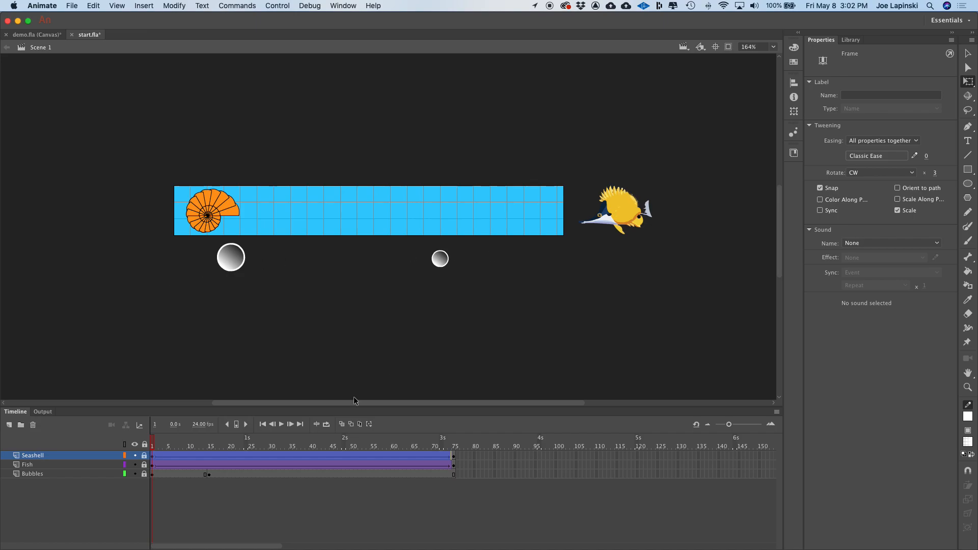
pyautogui.click(9, 426)
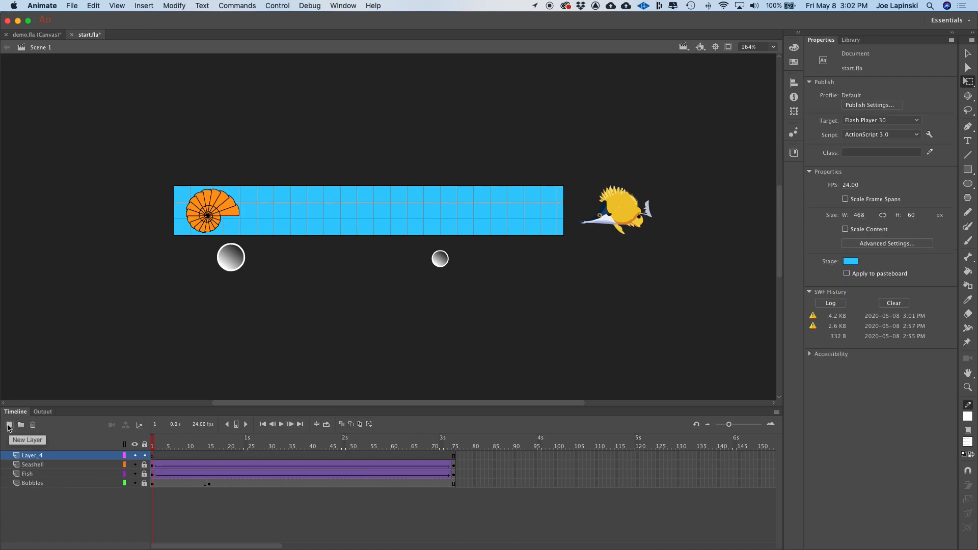
pyautogui.doubleClick(31, 454)
pyautogui.write('Type')
pyautogui.press('Return')
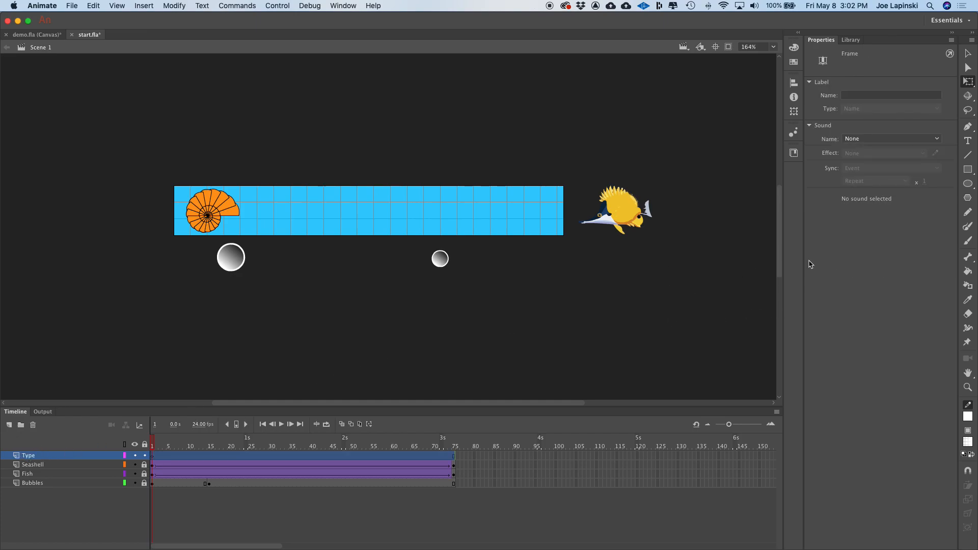
# - Select the Text tool and set the font style to Bold and size to 56 pt
pyautogui.click(968, 141)
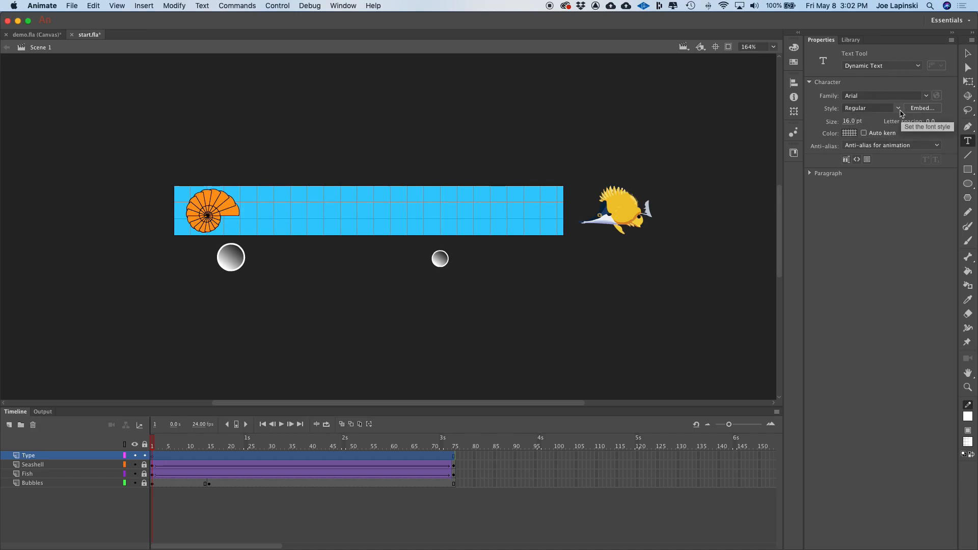
pyautogui.click(898, 109)
pyautogui.click(880, 138)
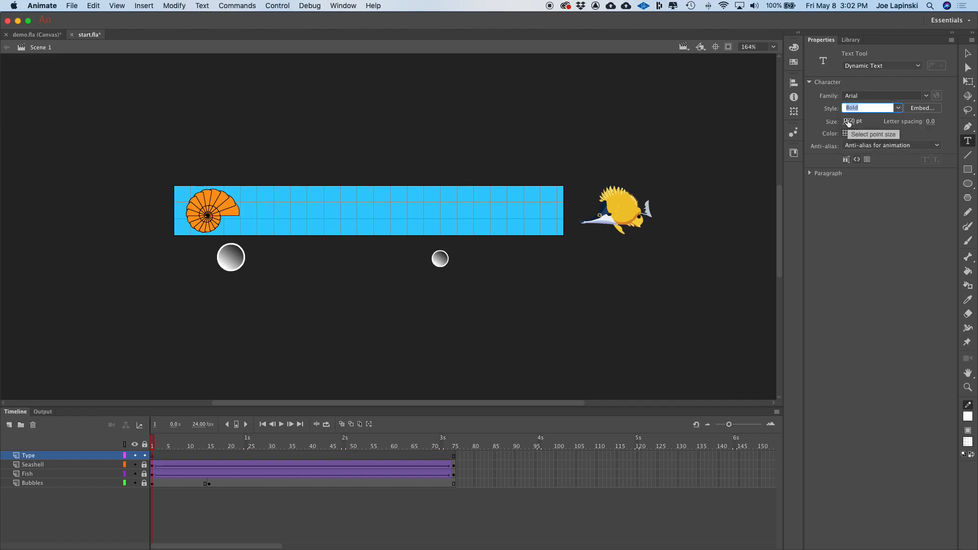
pyautogui.click(848, 121)
pyautogui.write('56')
pyautogui.press('Return')
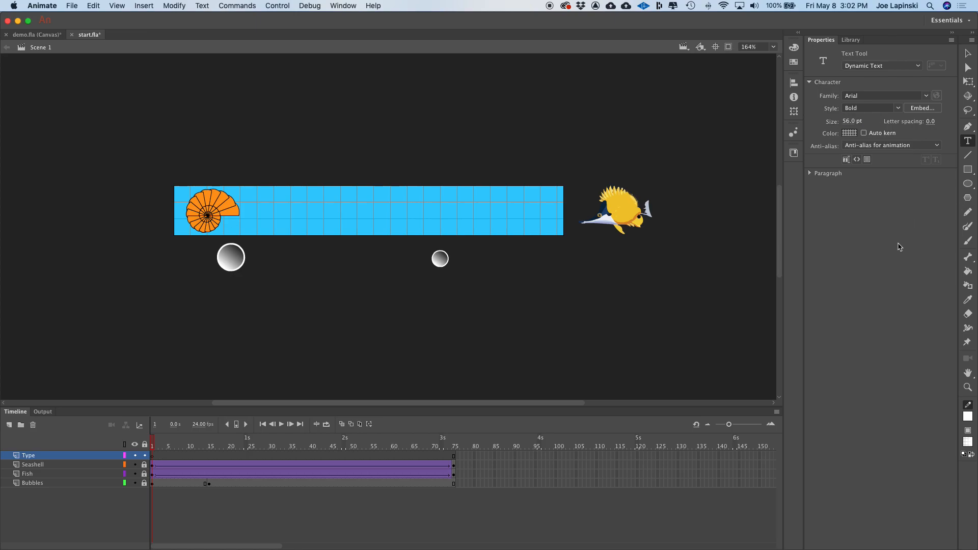
# - Set the text fill color to the dark green swatch #006600
pyautogui.click(849, 133)
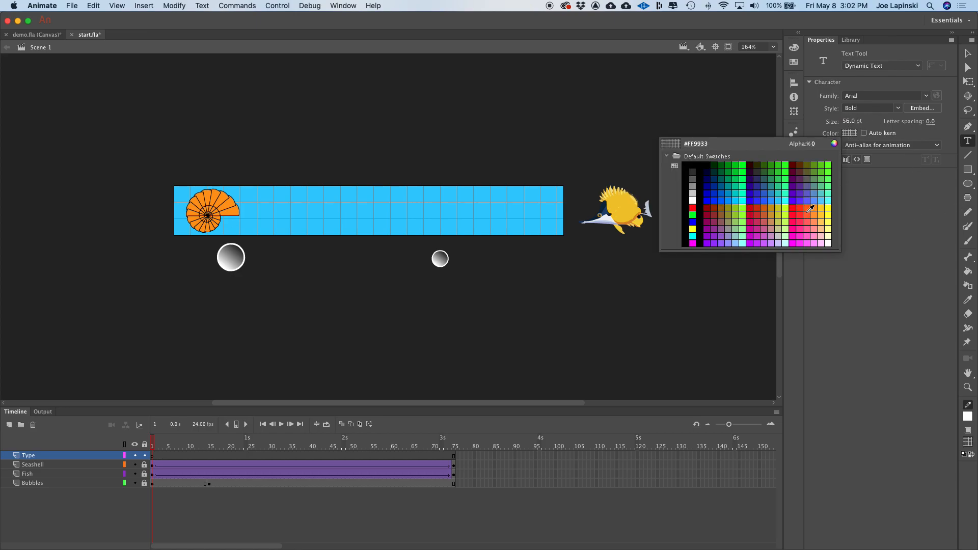
pyautogui.click(769, 162)
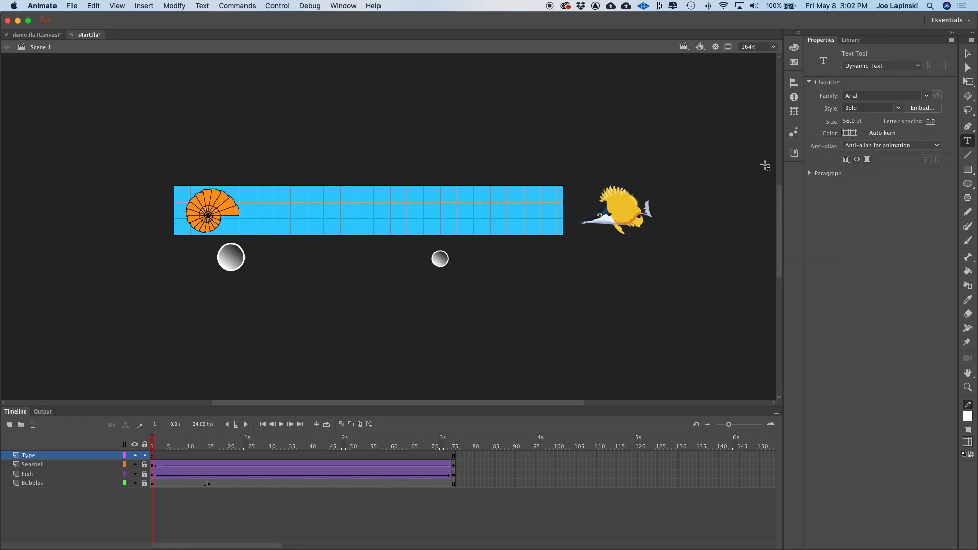
pyautogui.click(853, 136)
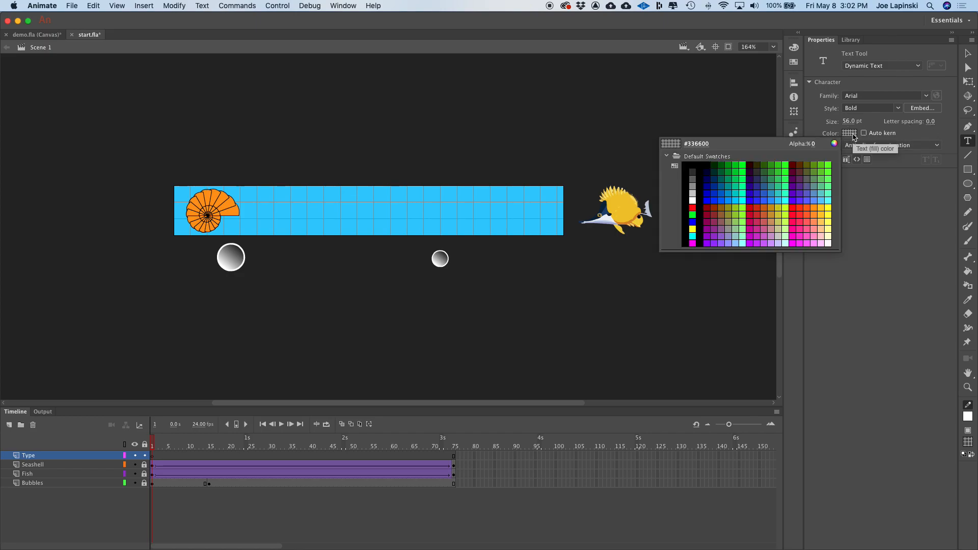
pyautogui.click(814, 144)
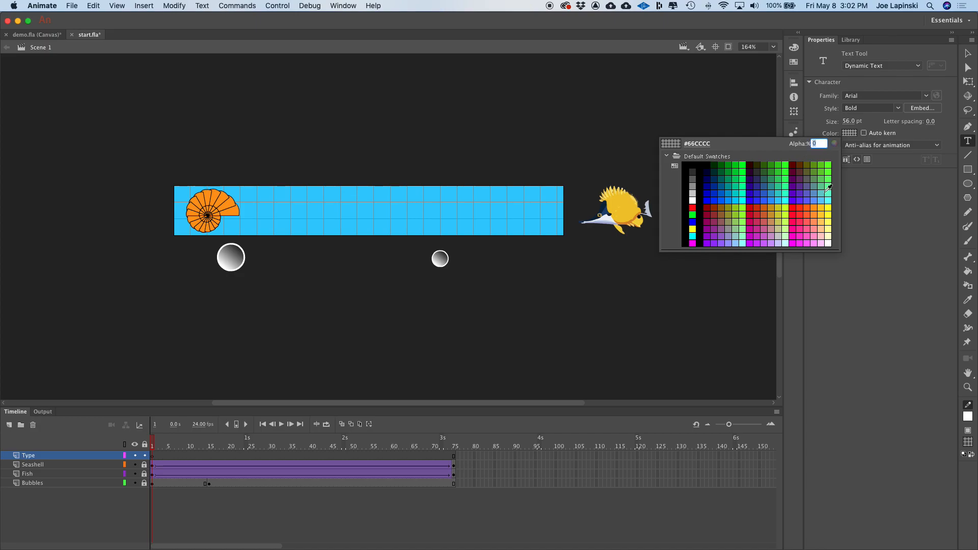
pyautogui.click(827, 190)
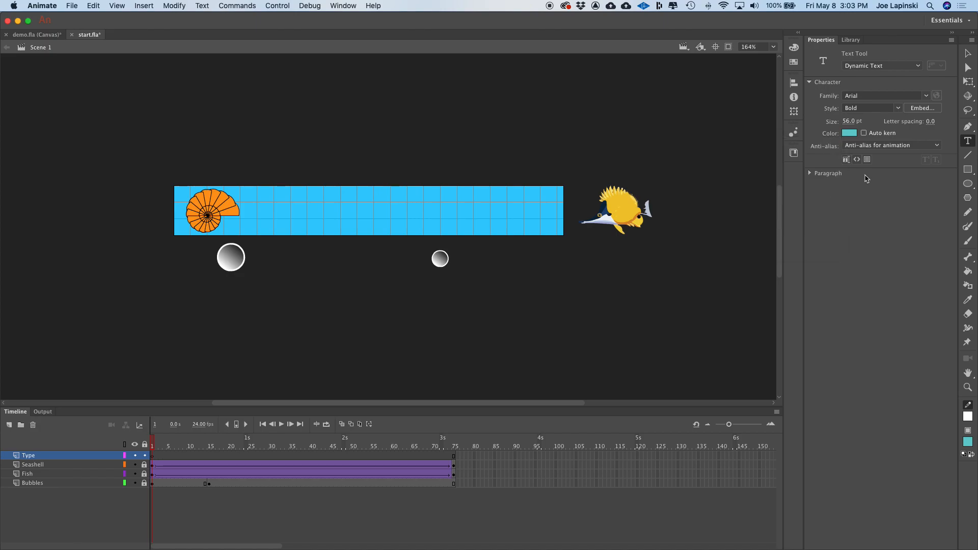
pyautogui.click(849, 133)
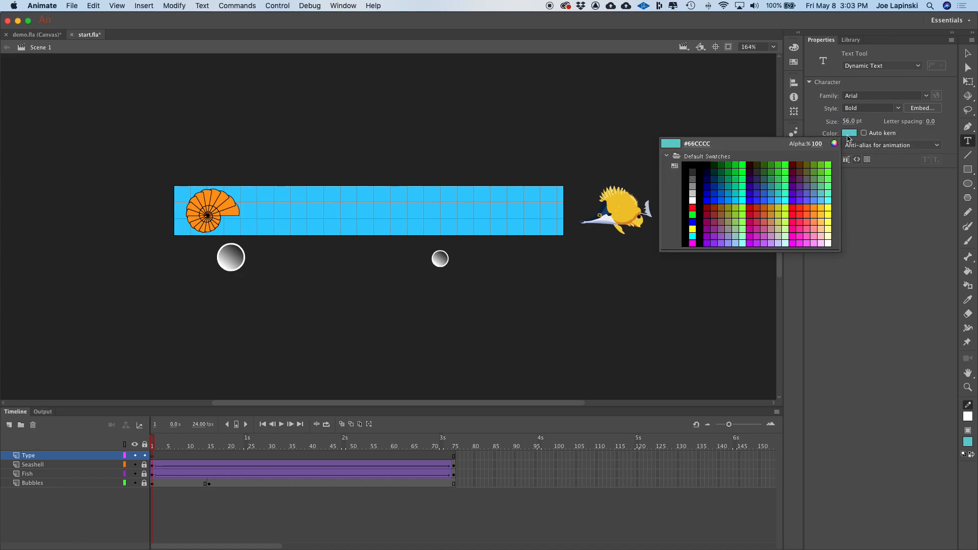
pyautogui.click(720, 163)
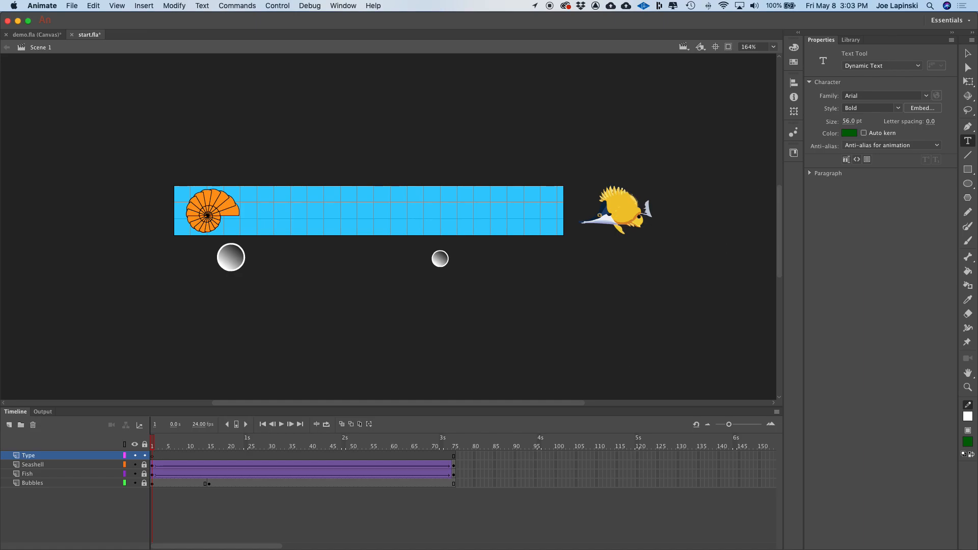
pyautogui.click(849, 134)
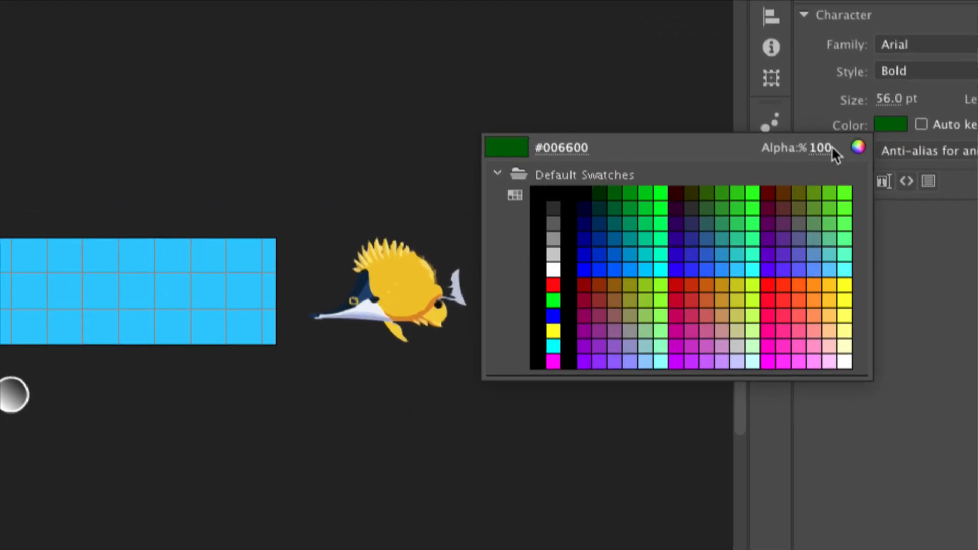
pyautogui.click(616, 192)
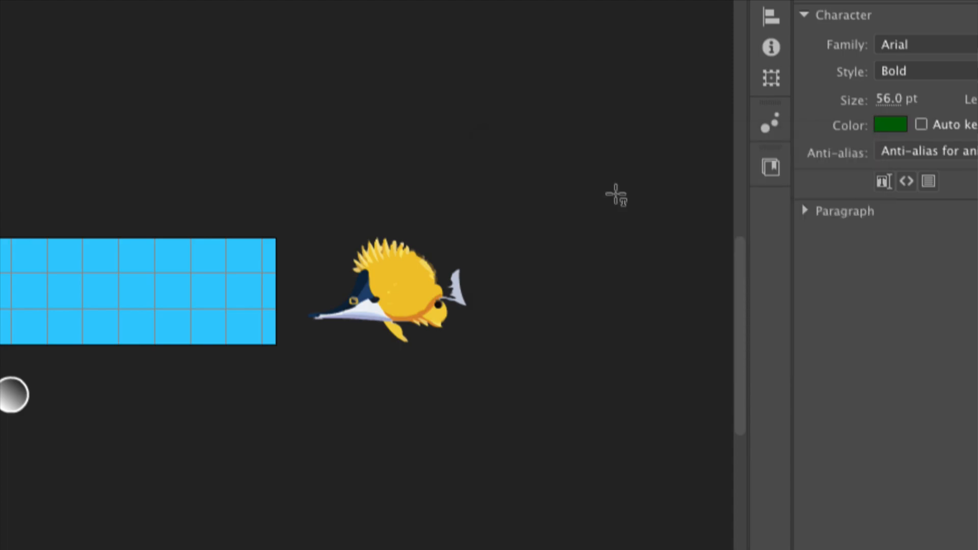
pyautogui.click(888, 127)
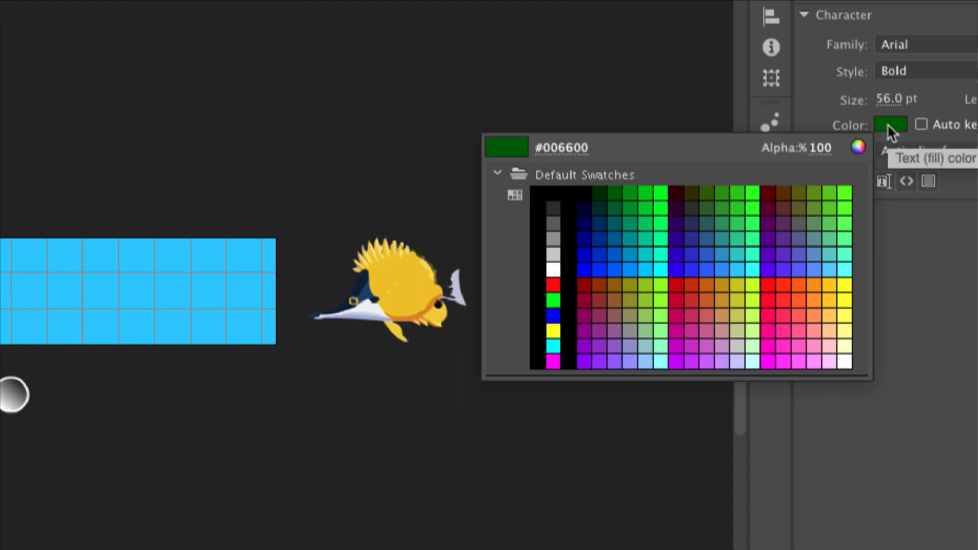
pyautogui.click(887, 125)
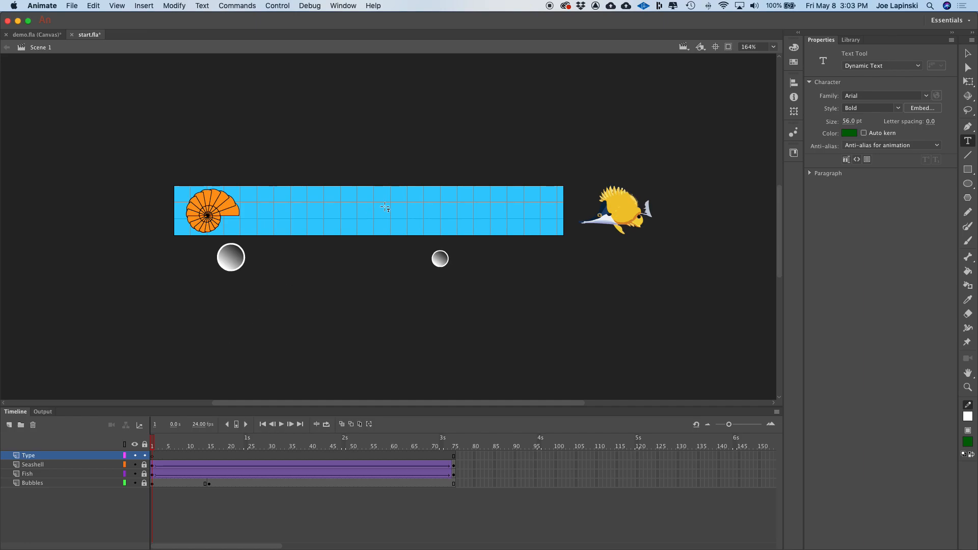
pyautogui.click(264, 213)
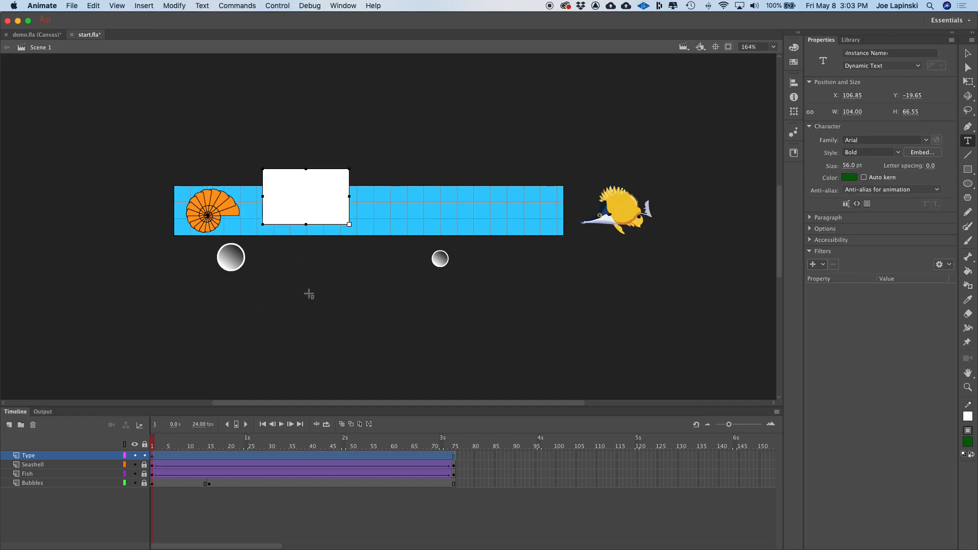
pyautogui.write('fish')
pyautogui.press('Return')
pyautogui.write('des')
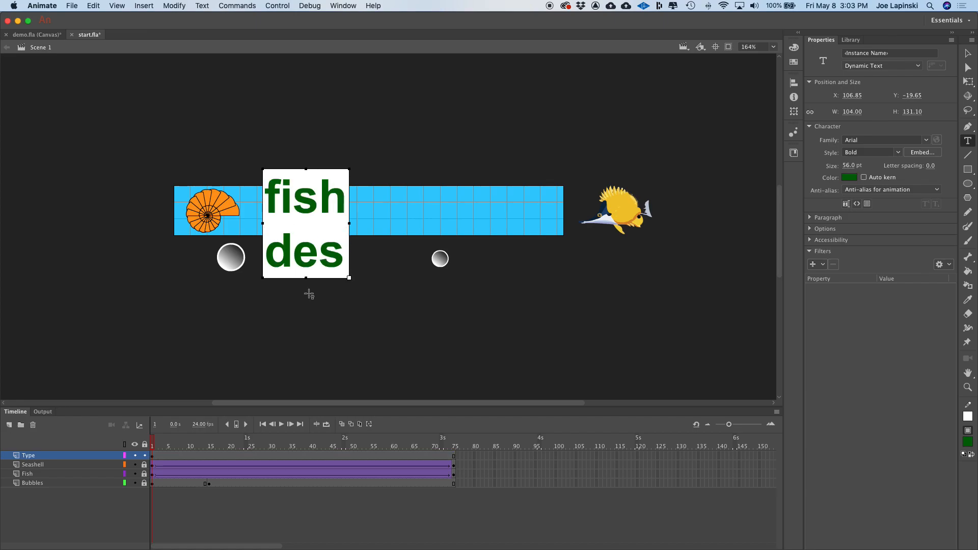
pyautogui.press('super+z')
pyautogui.press('super+z')
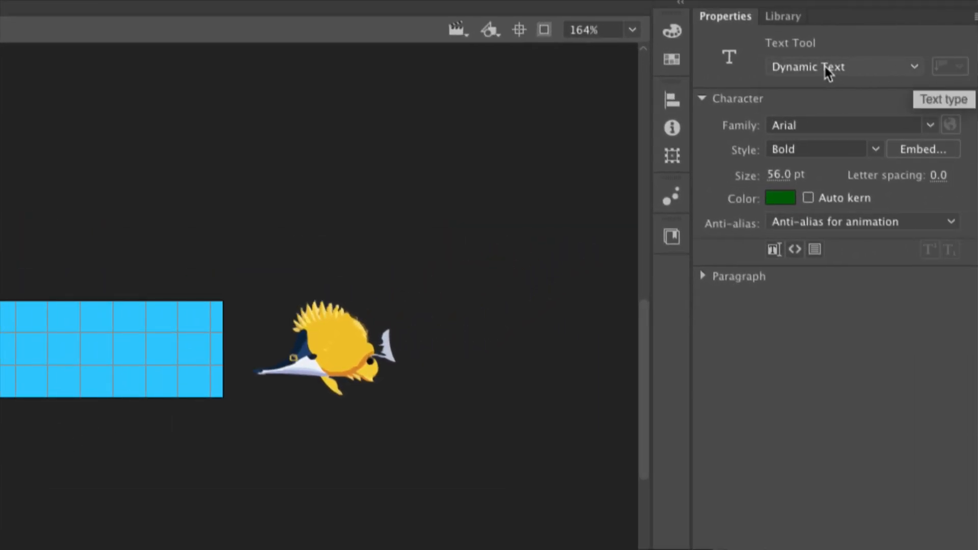
# - Switch the Text tool's text type to Static Text
pyautogui.click(828, 73)
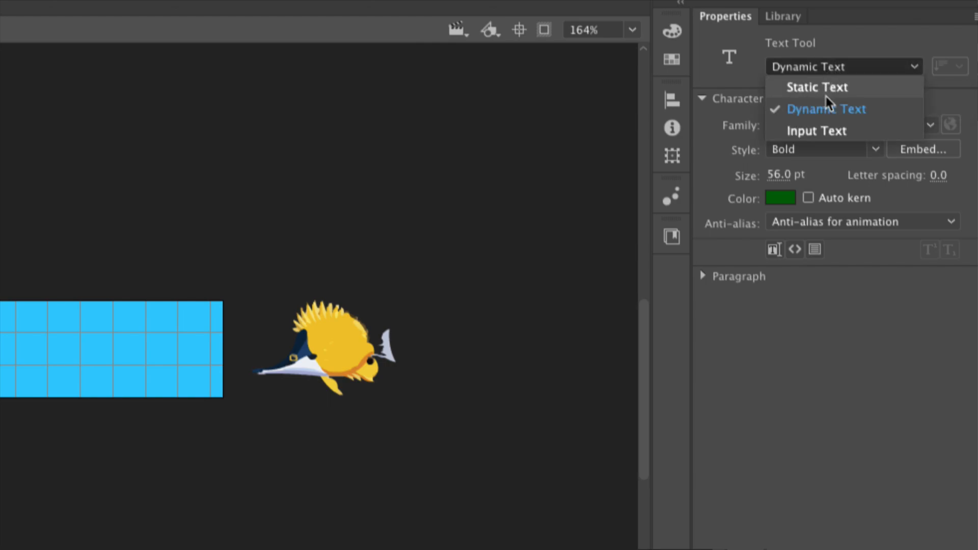
pyautogui.click(823, 87)
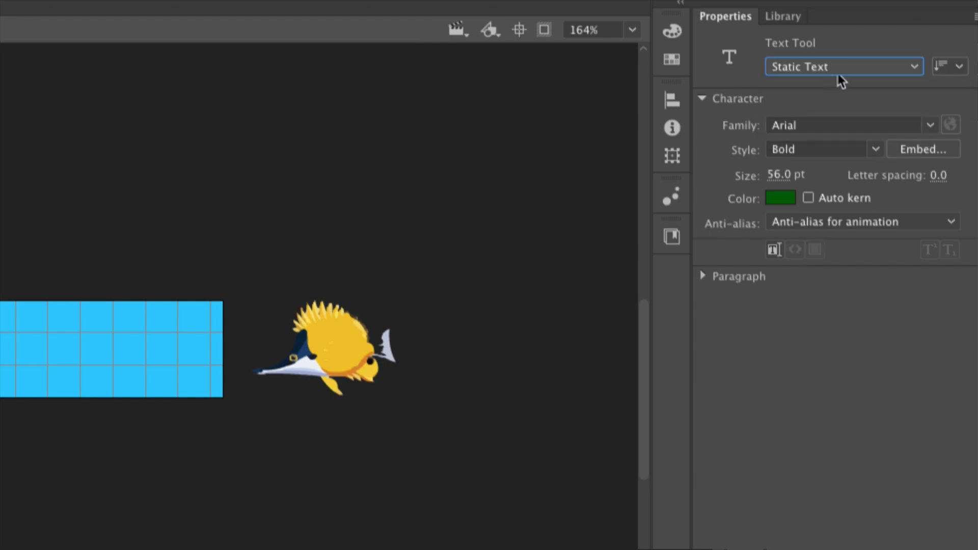
pyautogui.click(802, 74)
pyautogui.click(808, 107)
pyautogui.click(810, 75)
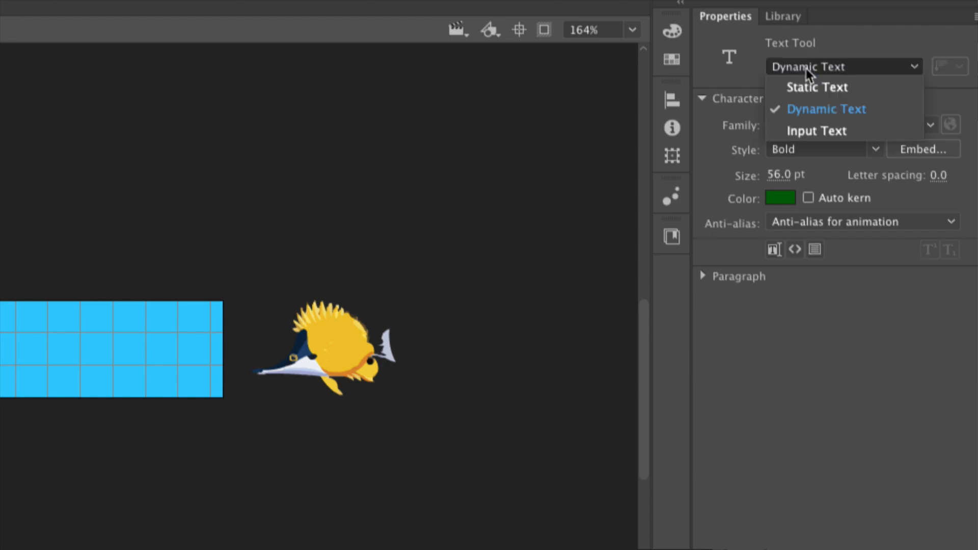
pyautogui.click(807, 87)
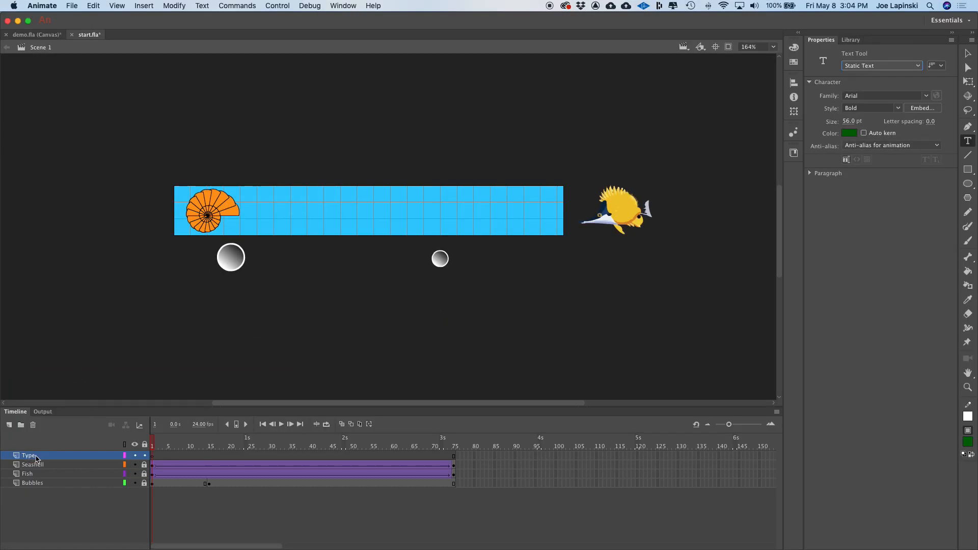
# - On the Type layer, create a text field on the banner and enter fish design
pyautogui.click(61, 456)
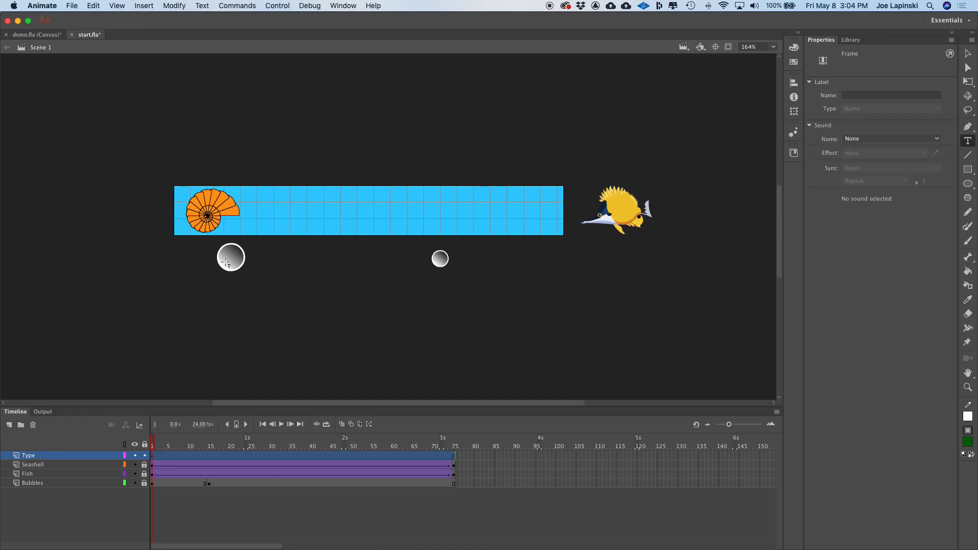
pyautogui.click(275, 208)
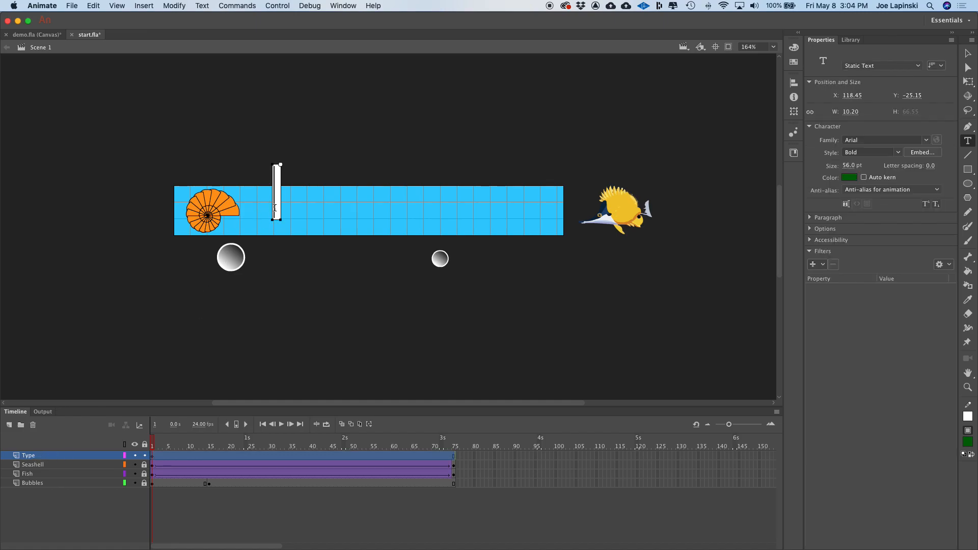
pyautogui.write('fis')
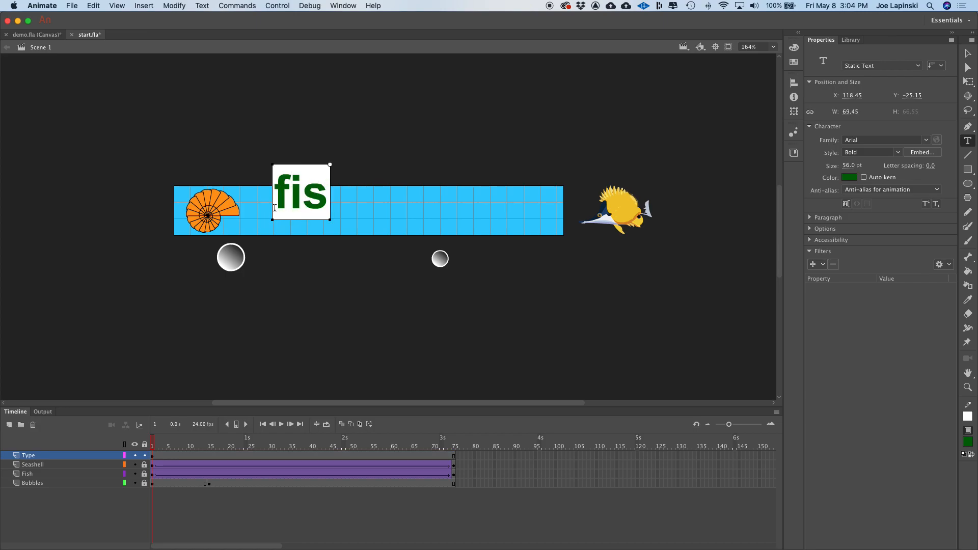
pyautogui.write('h design')
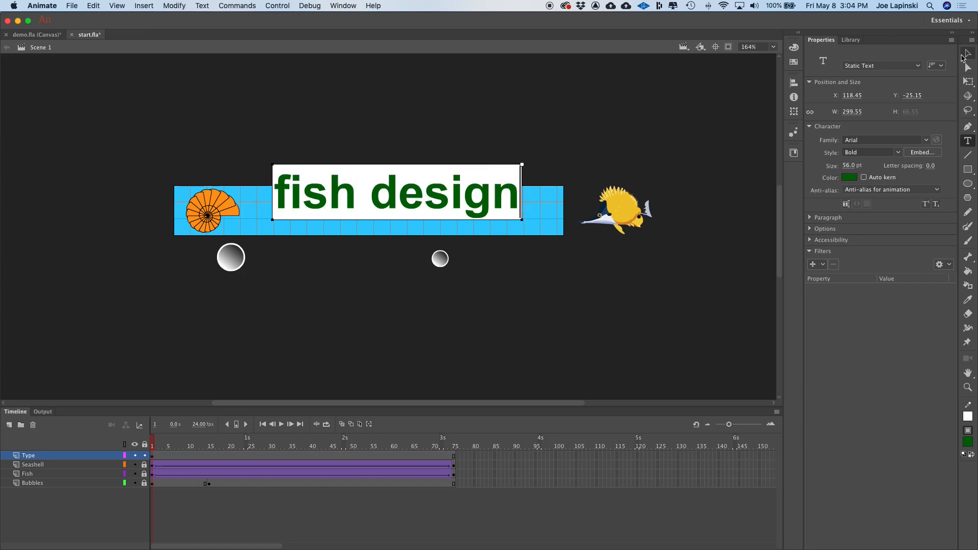
# - Move the text beside the seashell and nudge it to about X 87.7, Y -6.5
pyautogui.click(966, 54)
pyautogui.click(484, 204)
pyautogui.moveTo(484, 204); pyautogui.dragTo(452, 222)
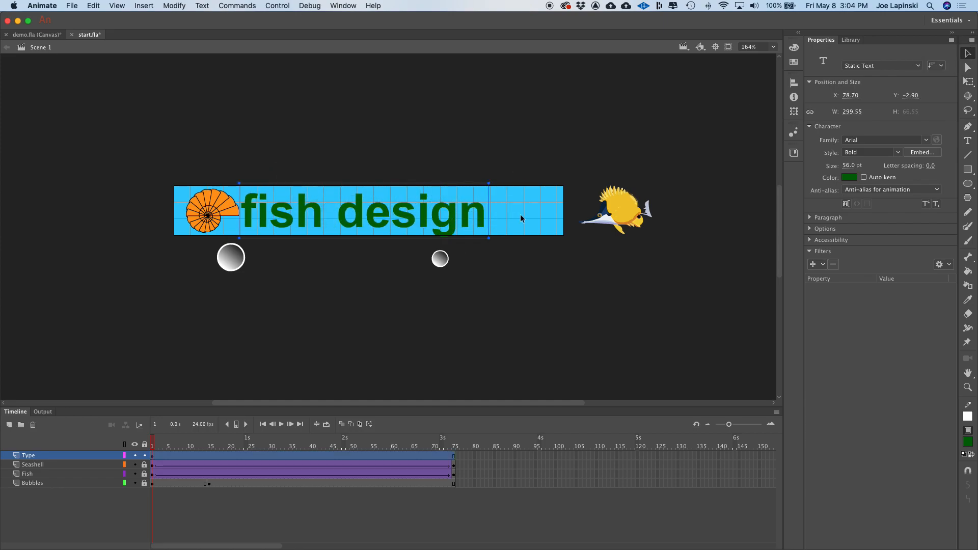
pyautogui.press('Up')
pyautogui.press('Up')
pyautogui.press('Up')
pyautogui.press('Right')
pyautogui.press('Right')
pyautogui.press('Right')
pyautogui.press('Right')
pyautogui.press('Right')
pyautogui.press('Right')
pyautogui.press('Right')
pyautogui.press('Right')
pyautogui.press('Right')
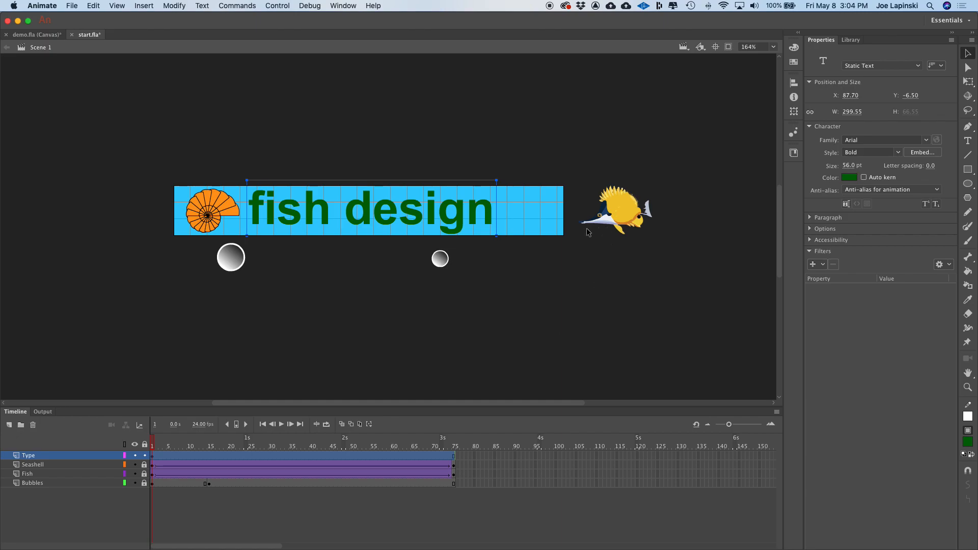
# - Convert the text into a Movie Clip symbol named MyType
pyautogui.rightClick(408, 214)
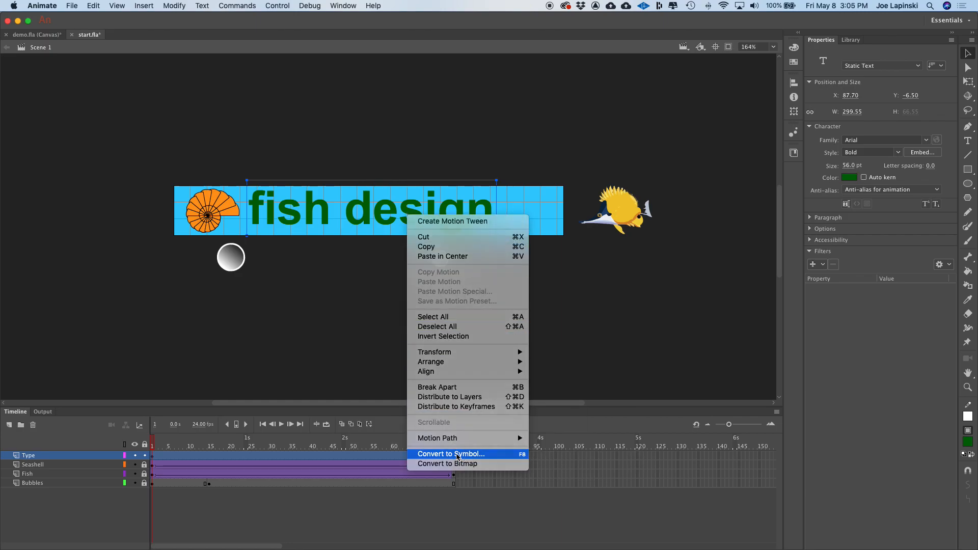
pyautogui.click(457, 458)
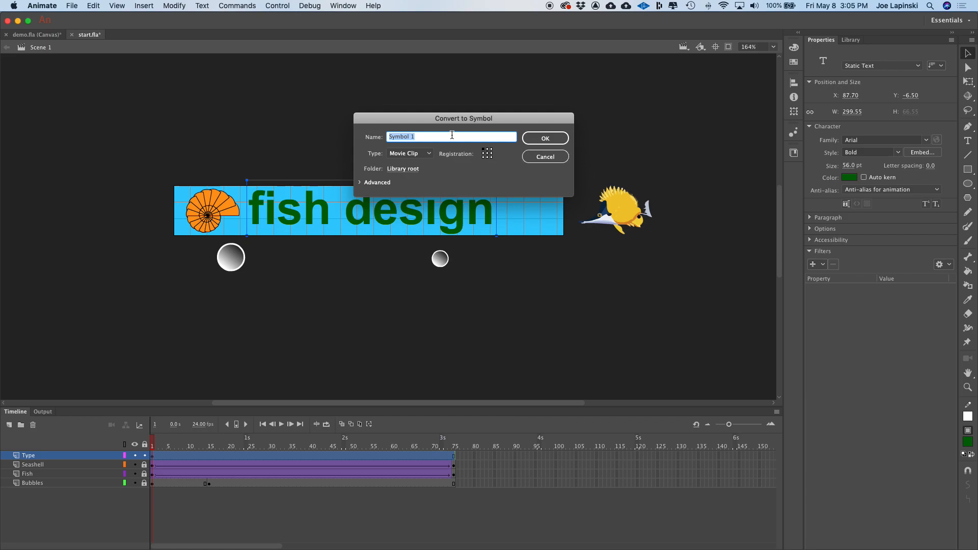
pyautogui.write('MyType')
pyautogui.press('Return')
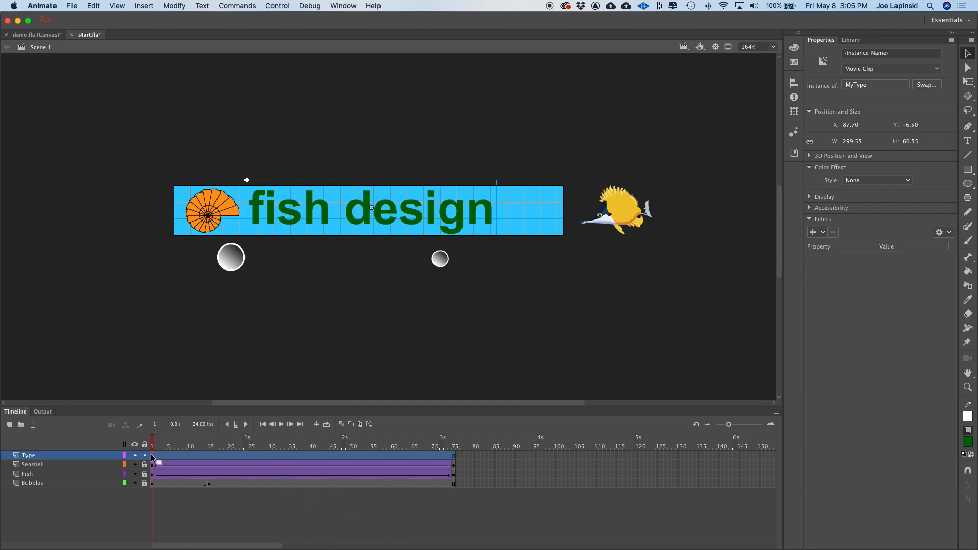
# - Insert keyframes on the Type layer at frames 15, 45 and 75
pyautogui.click(208, 454)
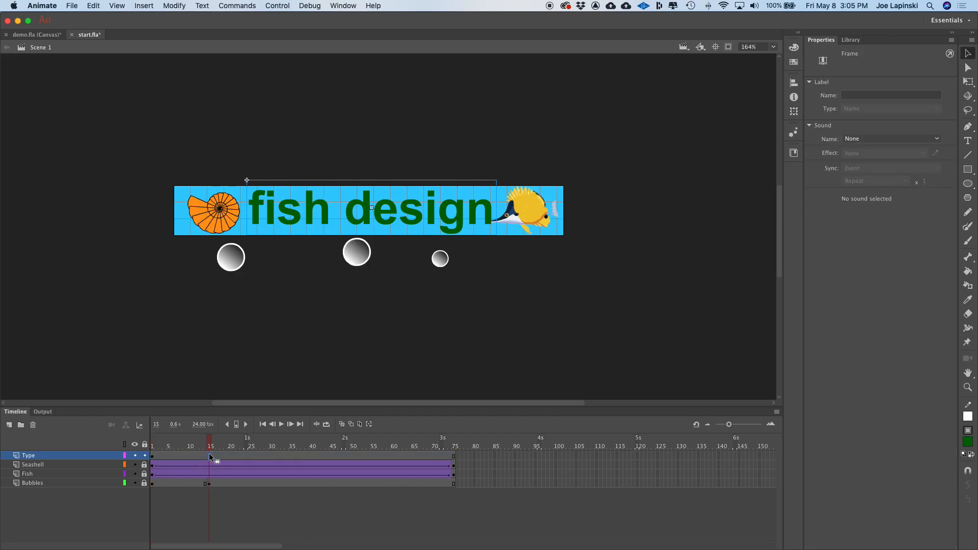
pyautogui.rightClick(209, 454)
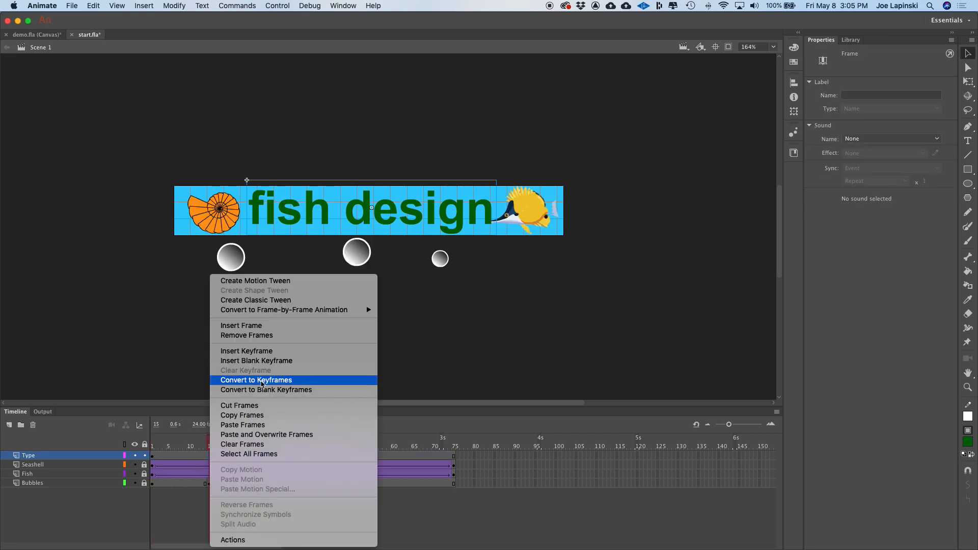
pyautogui.click(261, 352)
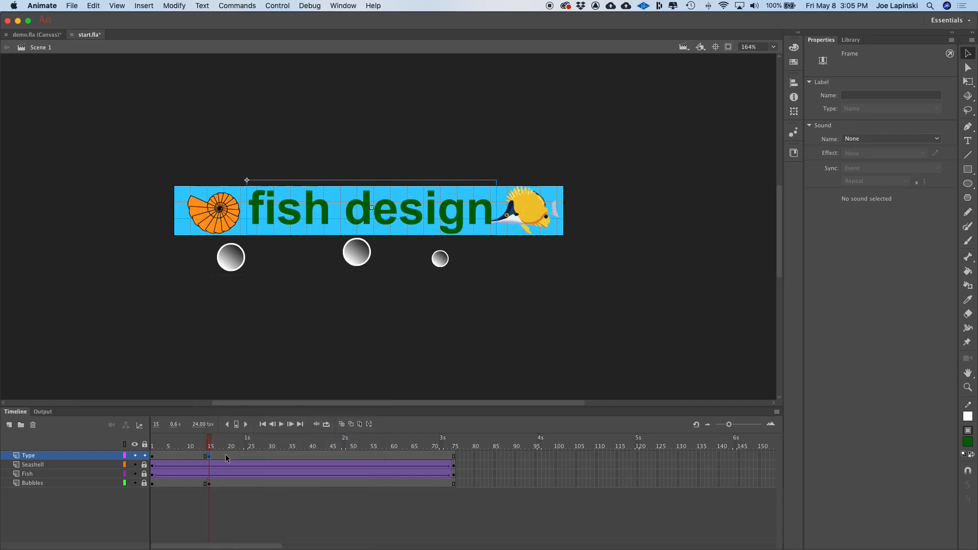
pyautogui.click(332, 453)
pyautogui.rightClick(332, 454)
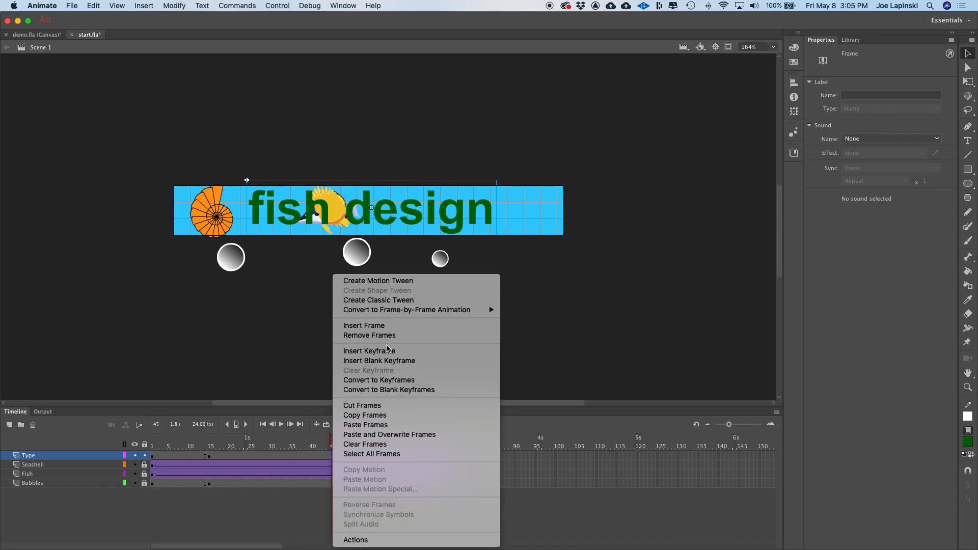
pyautogui.click(388, 351)
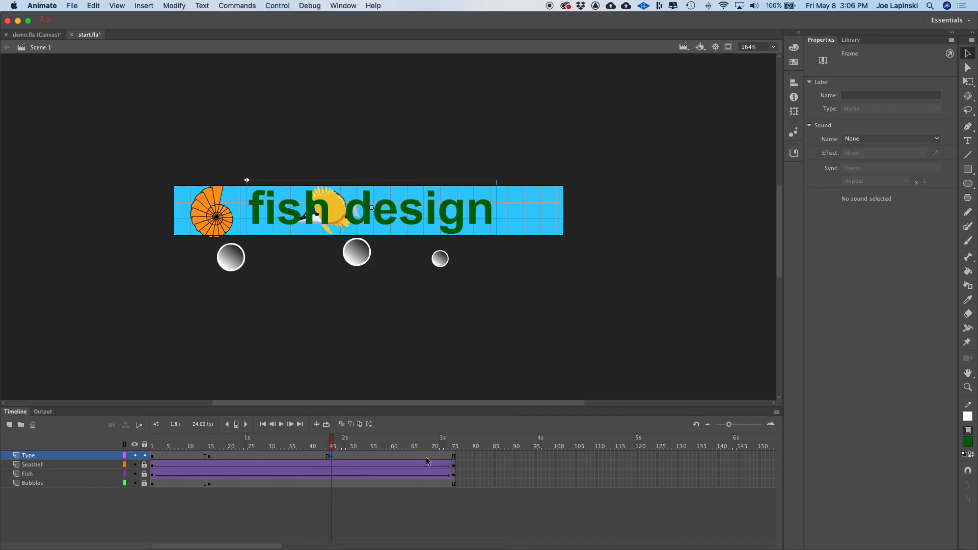
pyautogui.rightClick(454, 459)
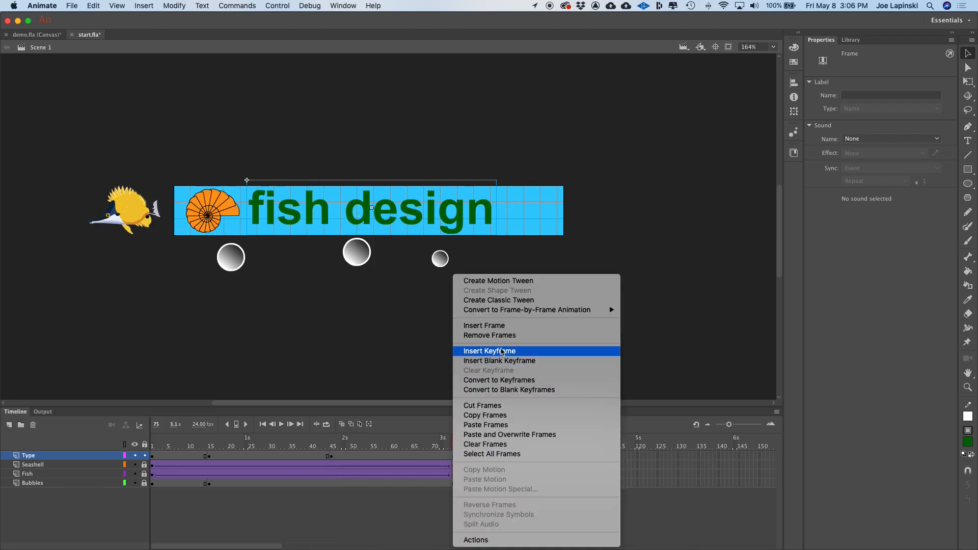
pyautogui.click(501, 352)
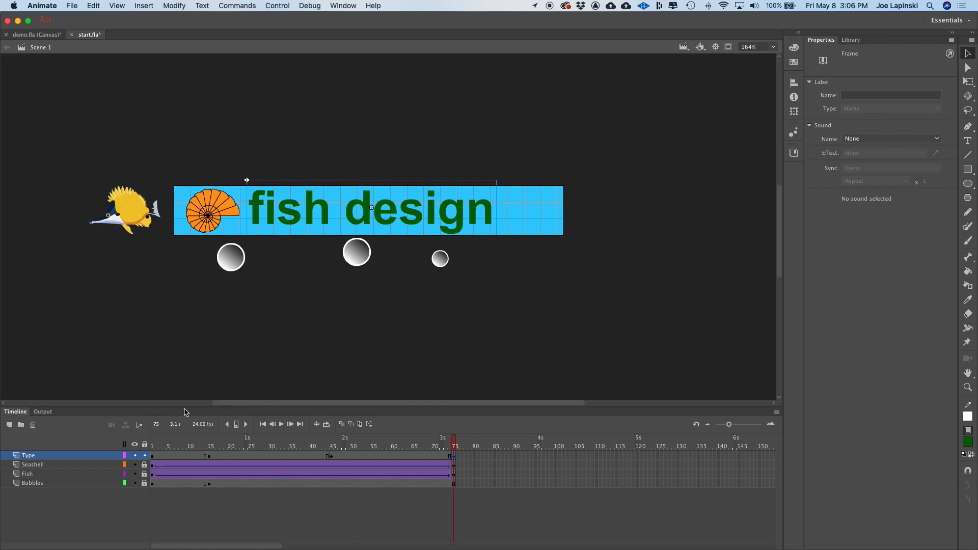
# - At frame 1, set the fish design title's color effect to Alpha at 0%
pyautogui.click(153, 459)
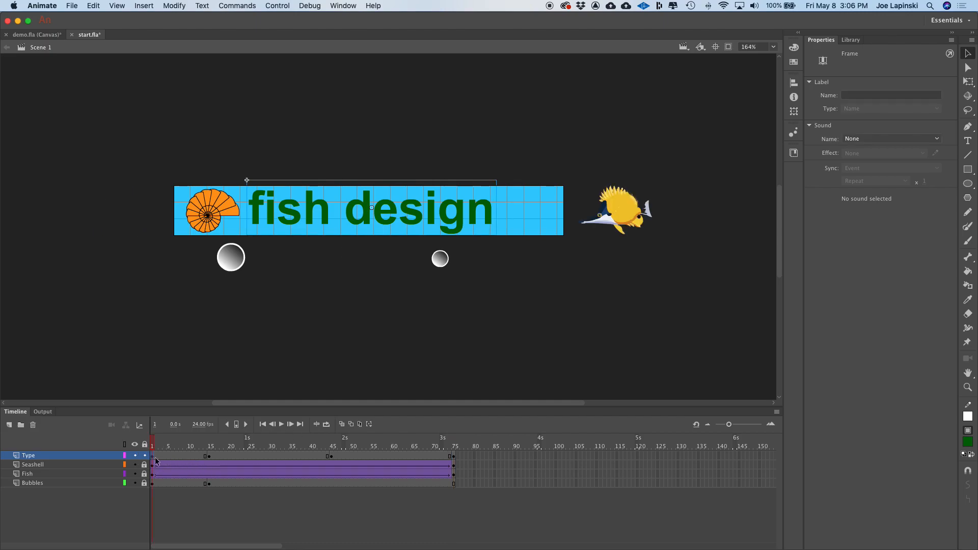
pyautogui.click(459, 215)
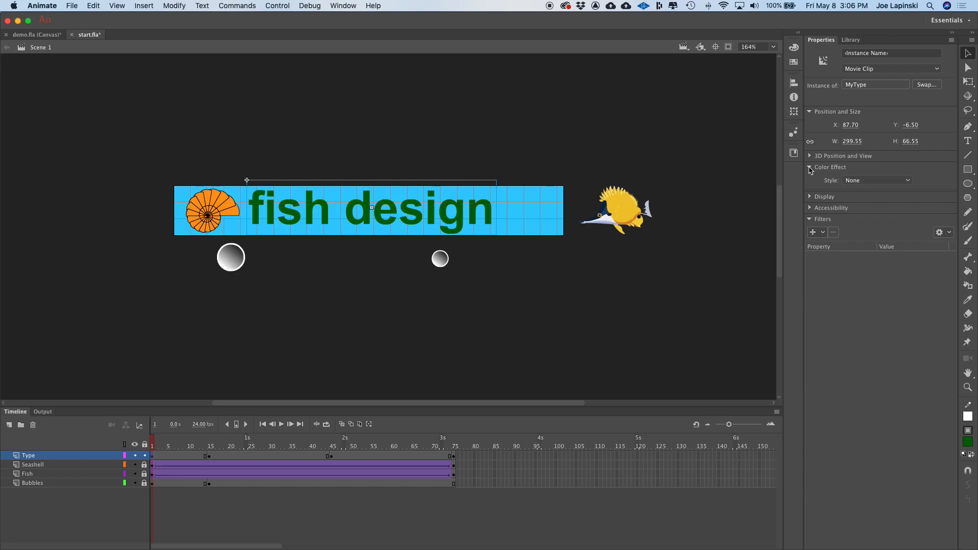
pyautogui.click(863, 180)
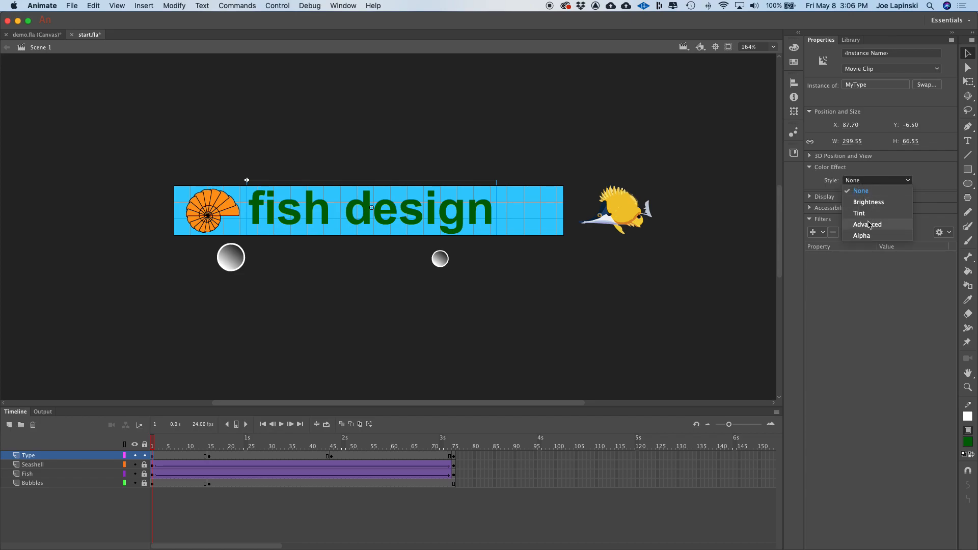
pyautogui.click(870, 236)
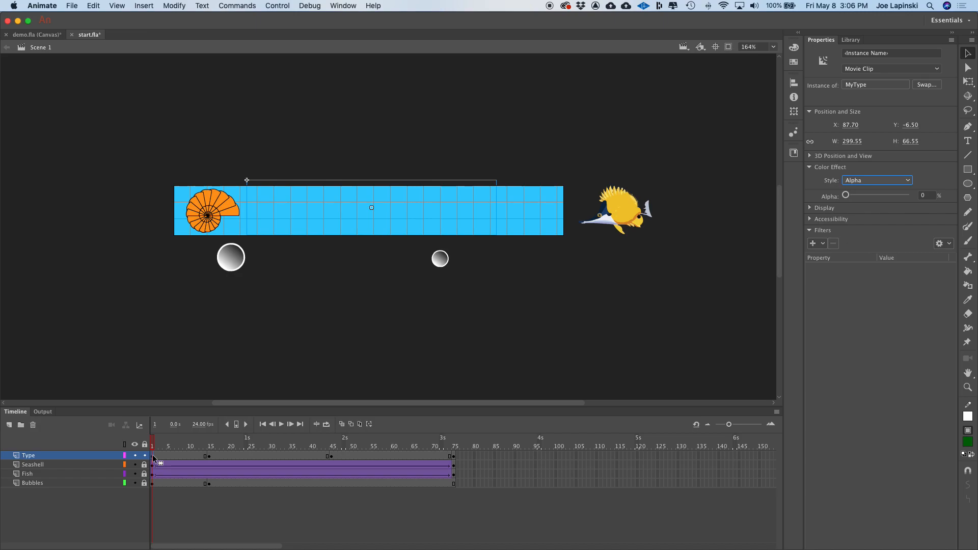
# - Create a classic tween on the Type layer between frames 1 and 15 so the title fades in
pyautogui.rightClick(182, 455)
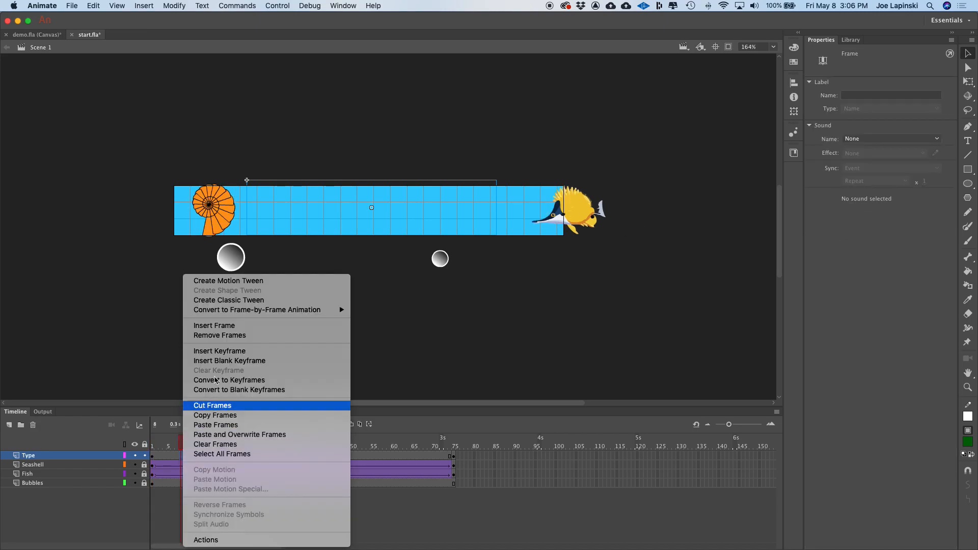
pyautogui.click(244, 300)
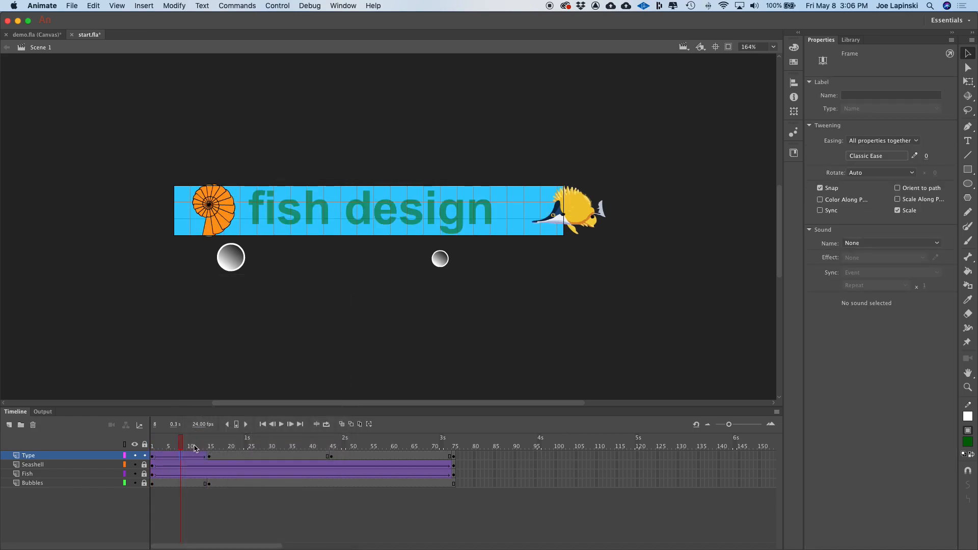
pyautogui.click(163, 441)
pyautogui.moveTo(164, 441); pyautogui.dragTo(214, 451)
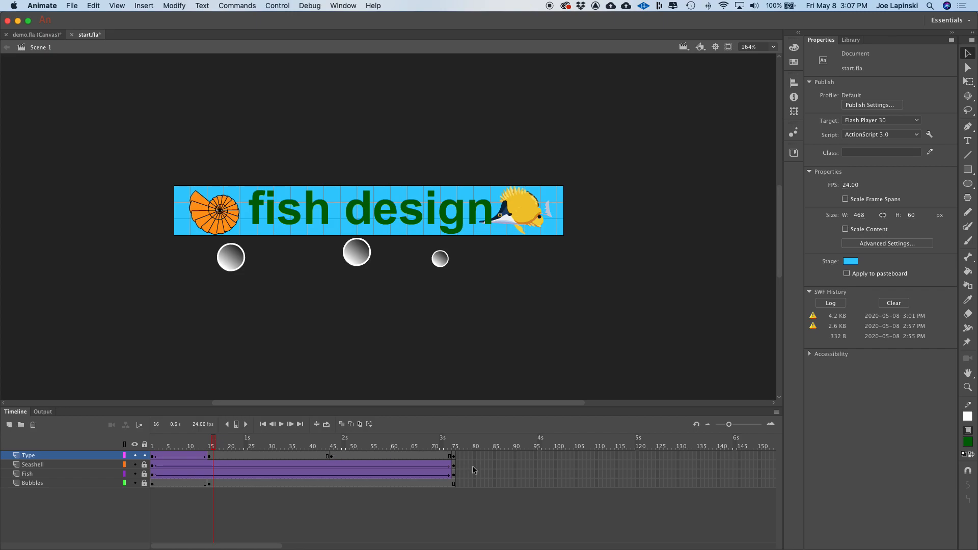
# - At frame 75, set the fish design title's color effect to Alpha at 0%
pyautogui.click(454, 457)
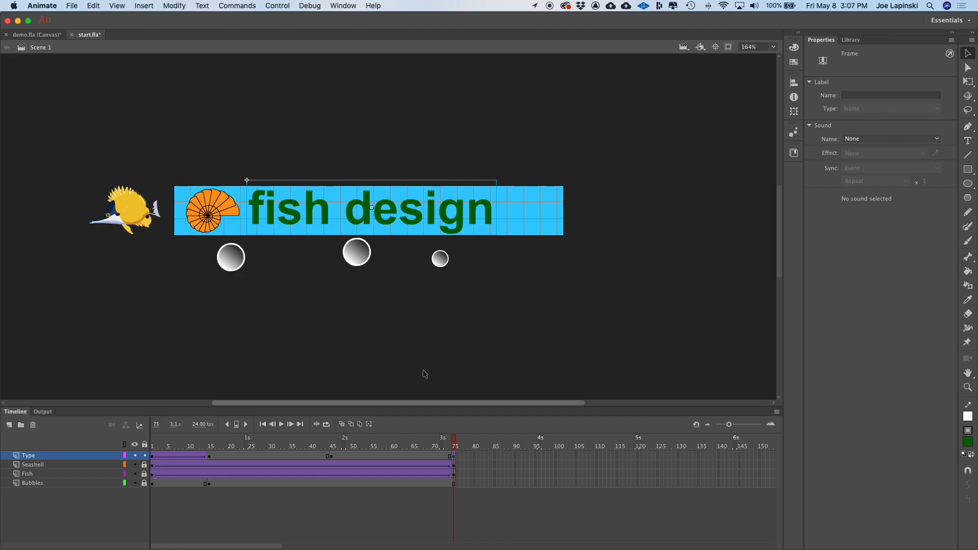
pyautogui.click(412, 218)
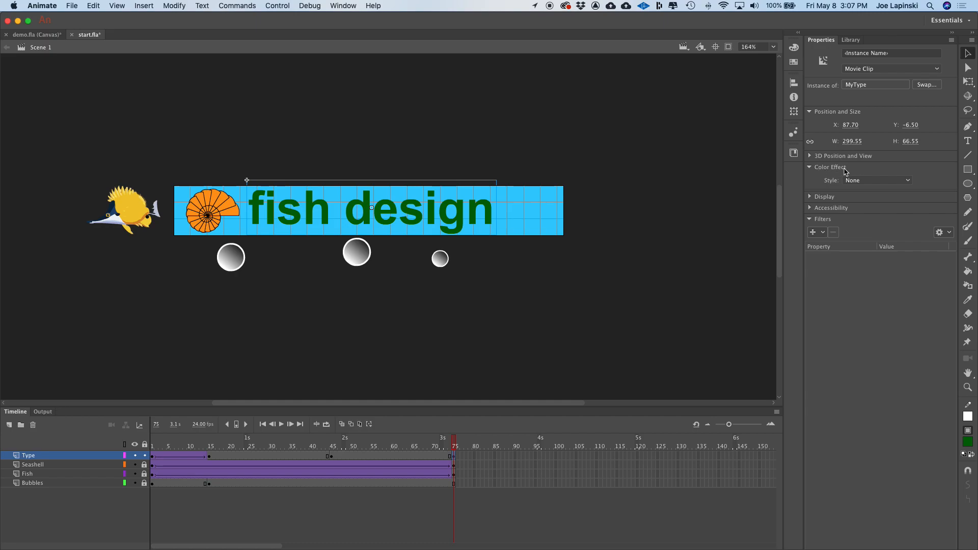
pyautogui.click(880, 181)
pyautogui.click(875, 234)
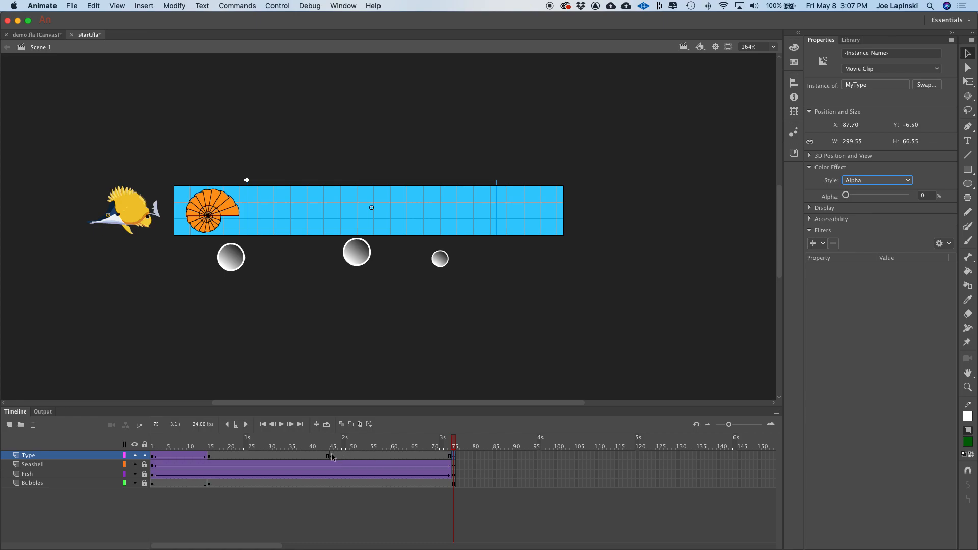
# - Create a classic tween on the Type layer between frames 45 and 75 so the title fades out
pyautogui.rightClick(405, 457)
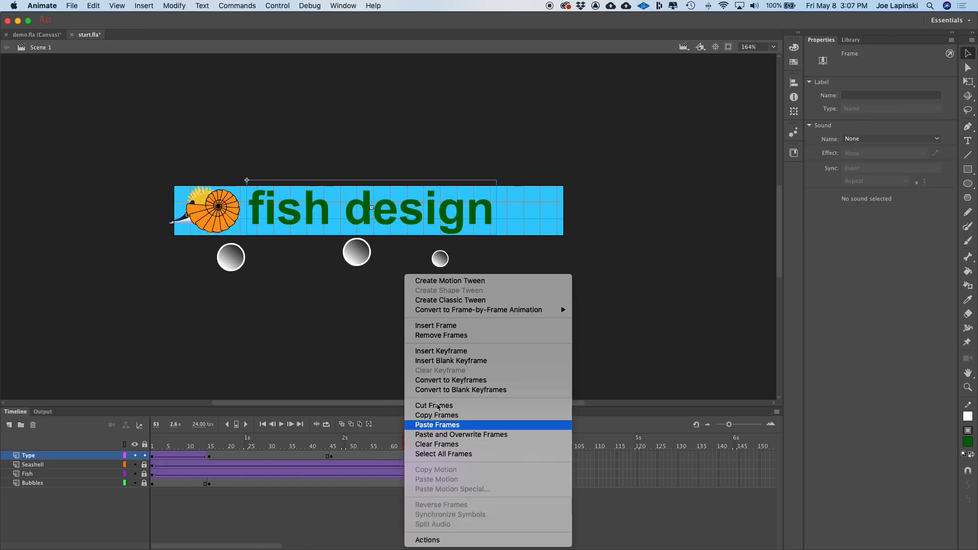
pyautogui.click(467, 300)
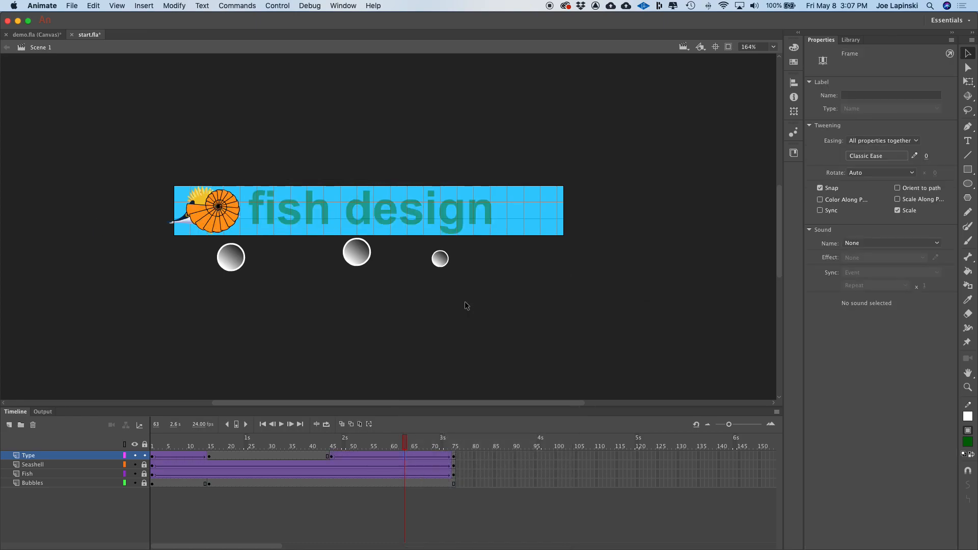
pyautogui.moveTo(407, 441); pyautogui.dragTo(142, 429)
# - Test the movie and watch the banner animation in the preview window
pyautogui.press('super+Return')
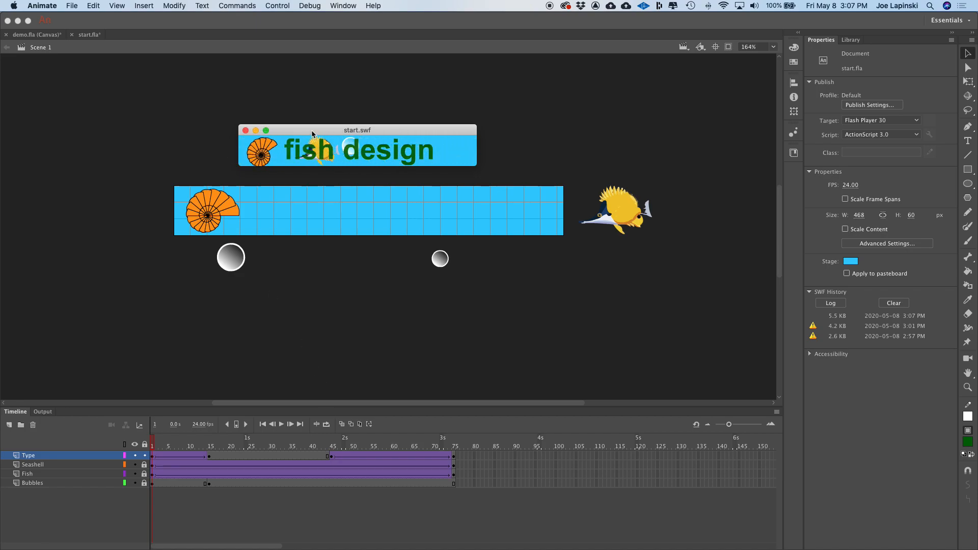
pyautogui.moveTo(314, 132); pyautogui.dragTo(434, 89)
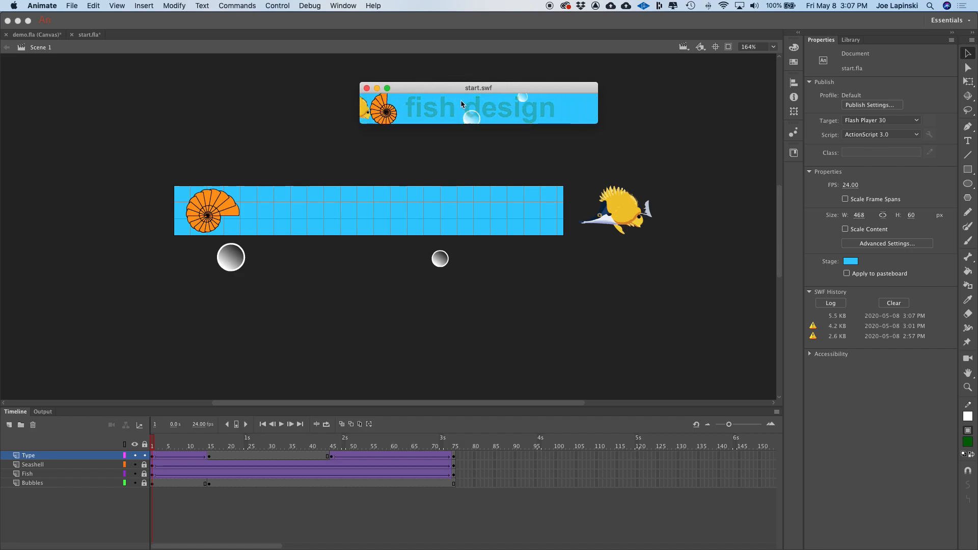
pyautogui.moveTo(451, 88); pyautogui.dragTo(407, 105)
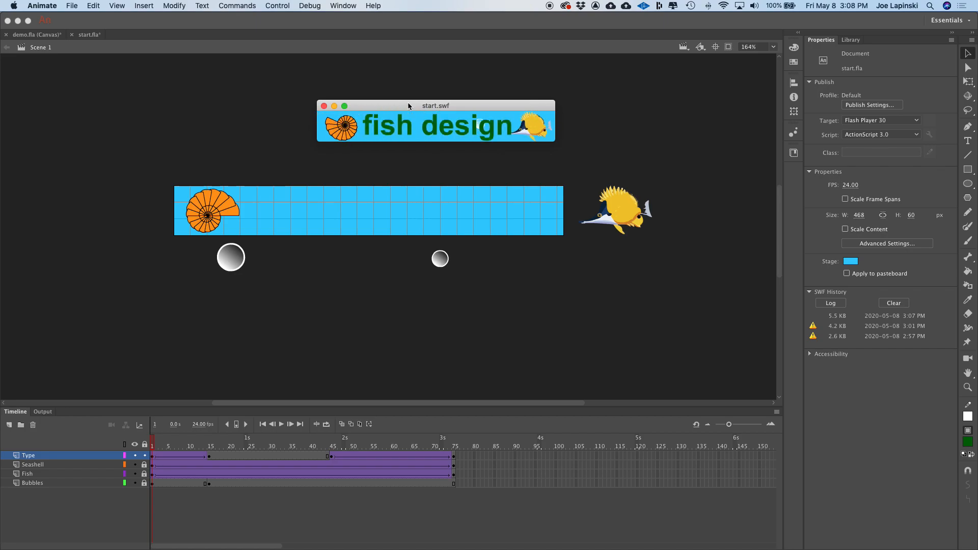
pyautogui.moveTo(391, 106); pyautogui.dragTo(362, 116)
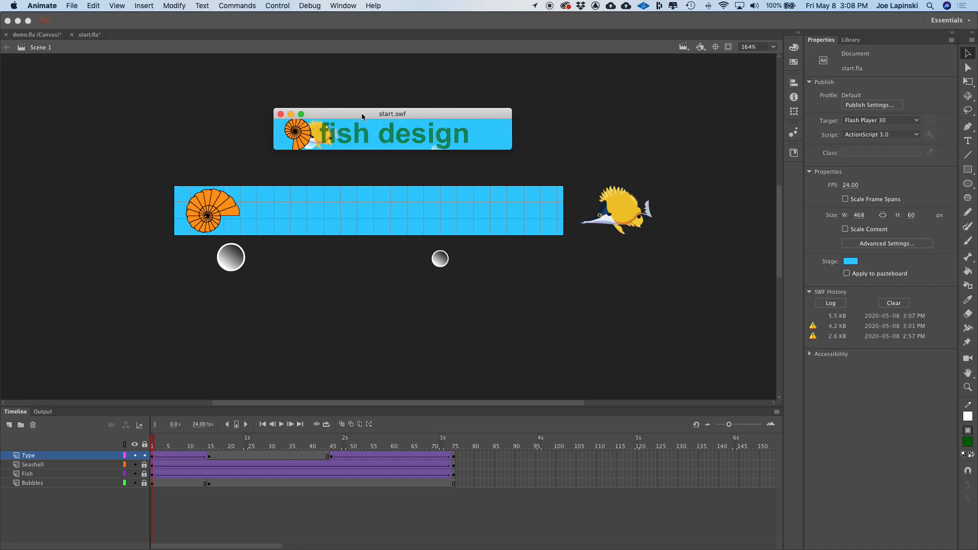
pyautogui.moveTo(362, 116)
pyautogui.mouseDown()
pyautogui.moveTo(320, 94)
pyautogui.moveTo(369, 115)
pyautogui.mouseUp()
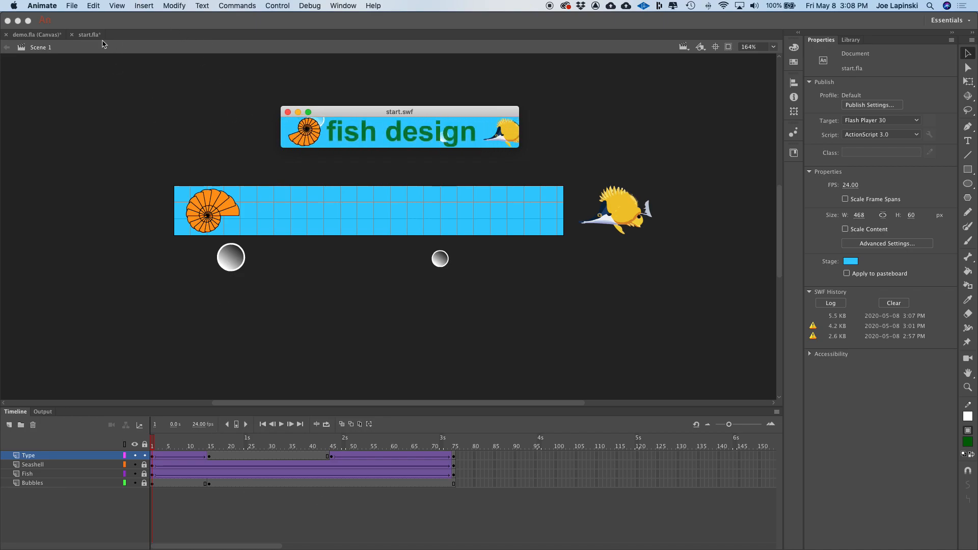
pyautogui.click(88, 34)
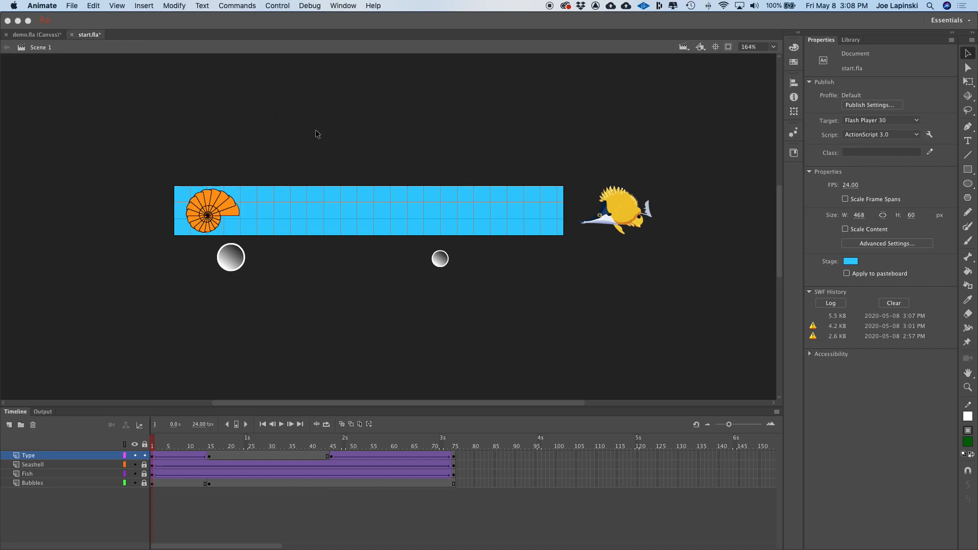
# - Save start.fla and convert it to an HTML5 Canvas document saved as start_HTML5 Canvas.fla
pyautogui.press('super+s')
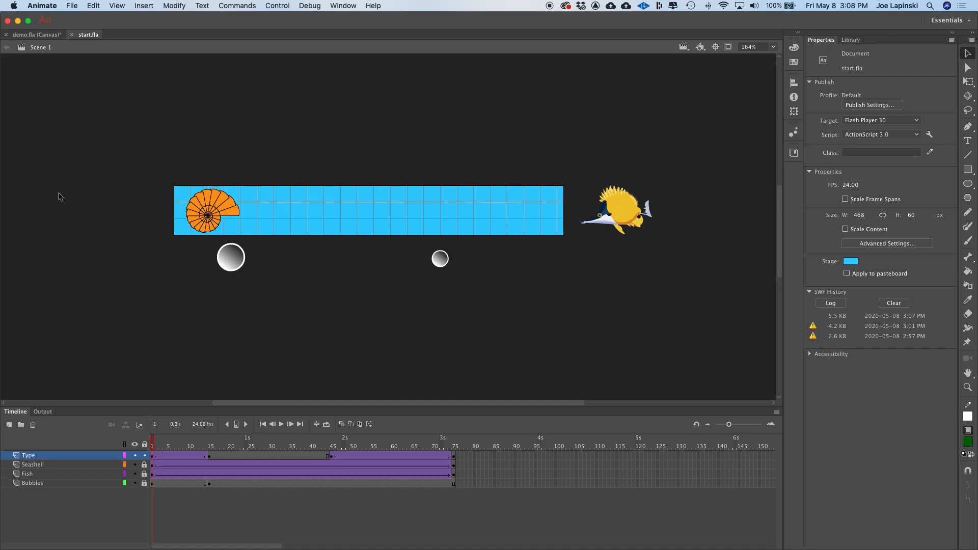
pyautogui.click(71, 6)
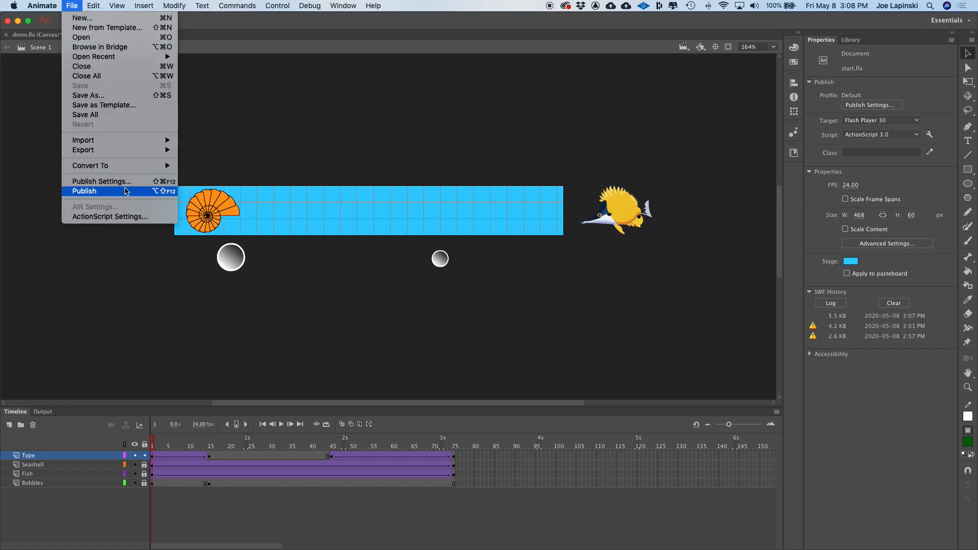
pyautogui.moveTo(125, 170)
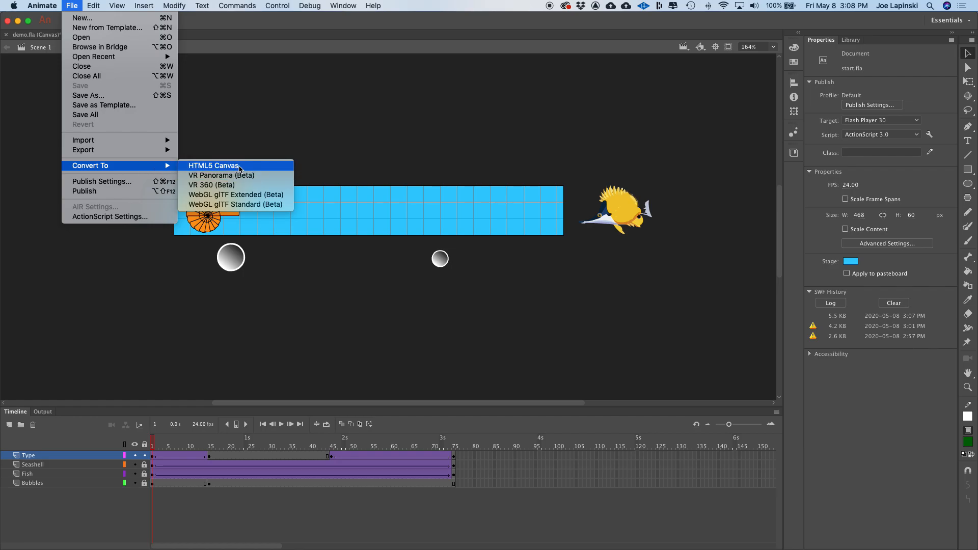
pyautogui.click(248, 167)
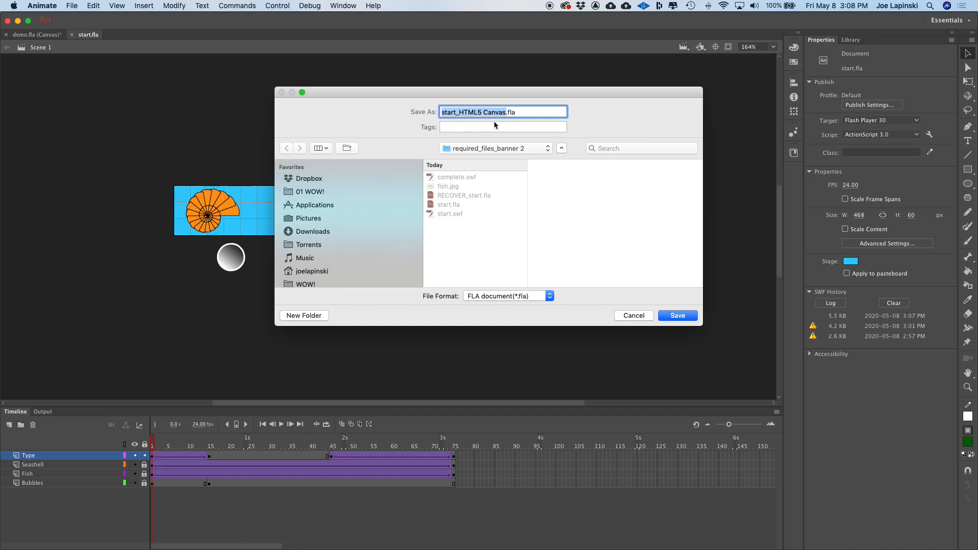
pyautogui.click(677, 316)
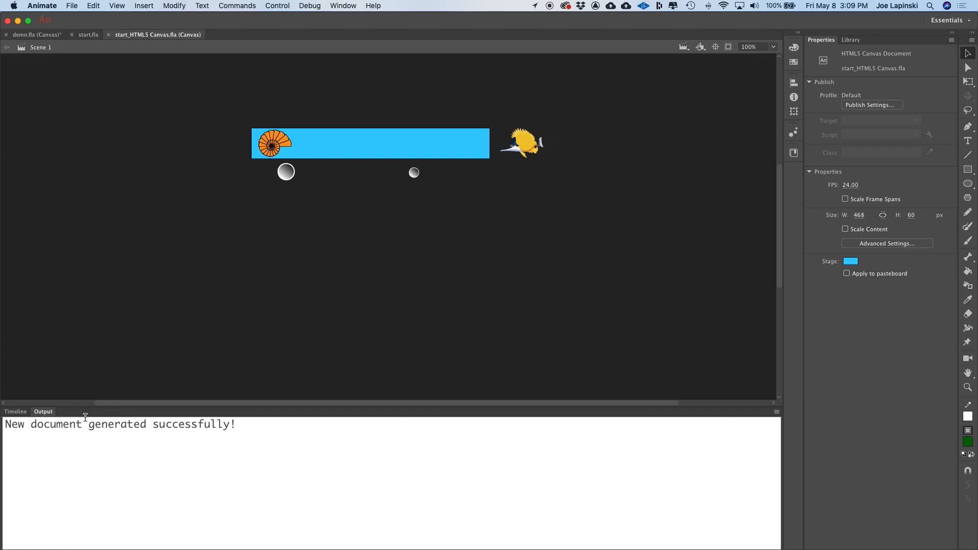
# - Test the HTML5 Canvas banner in the browser, then quit the browser and return
pyautogui.click(15, 411)
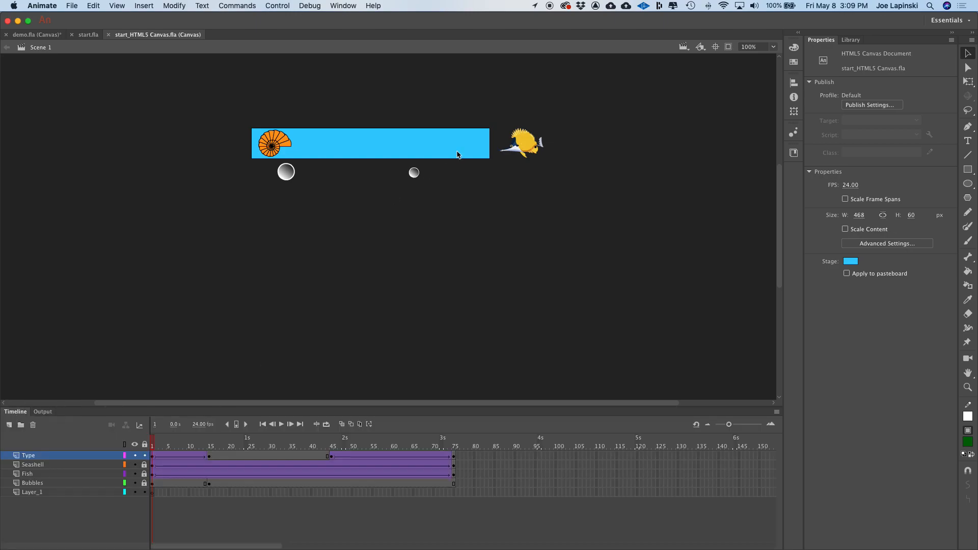
pyautogui.press('super+Return')
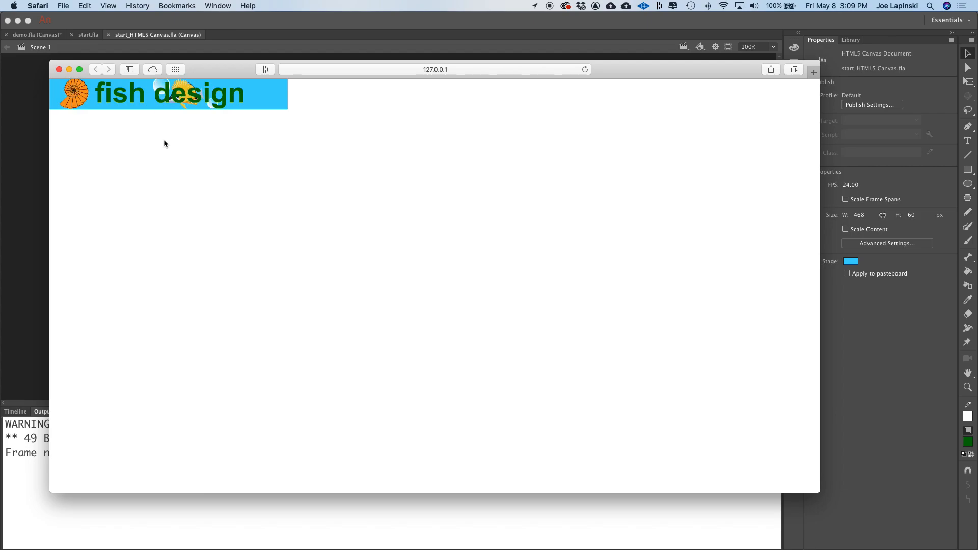
pyautogui.click(216, 71)
pyautogui.moveTo(216, 71); pyautogui.dragTo(226, 80)
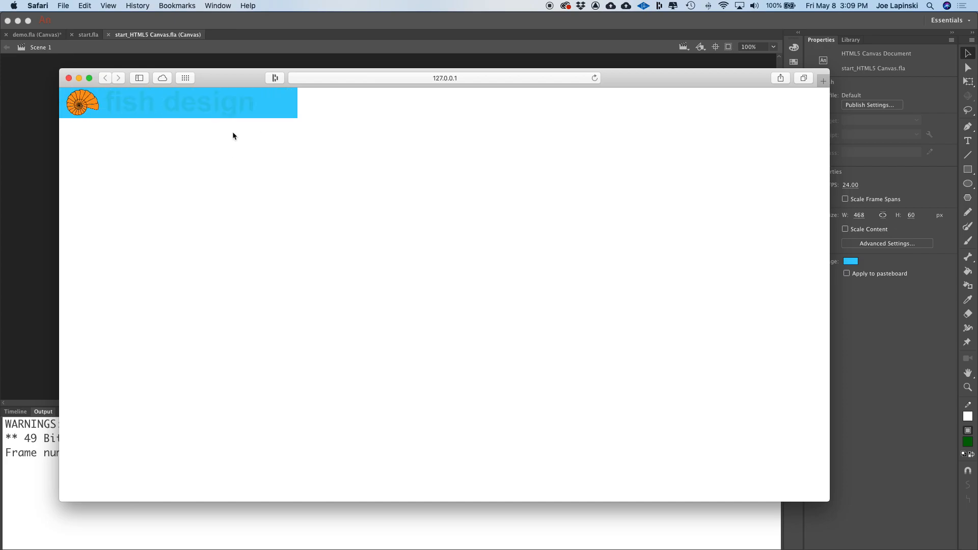
pyautogui.press('cmd+q')
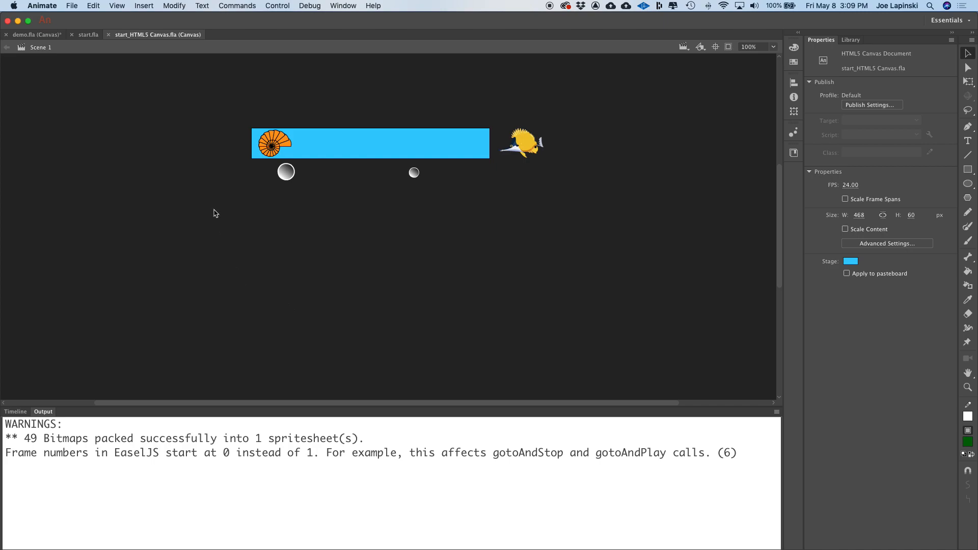
pyautogui.press('super+Tab')
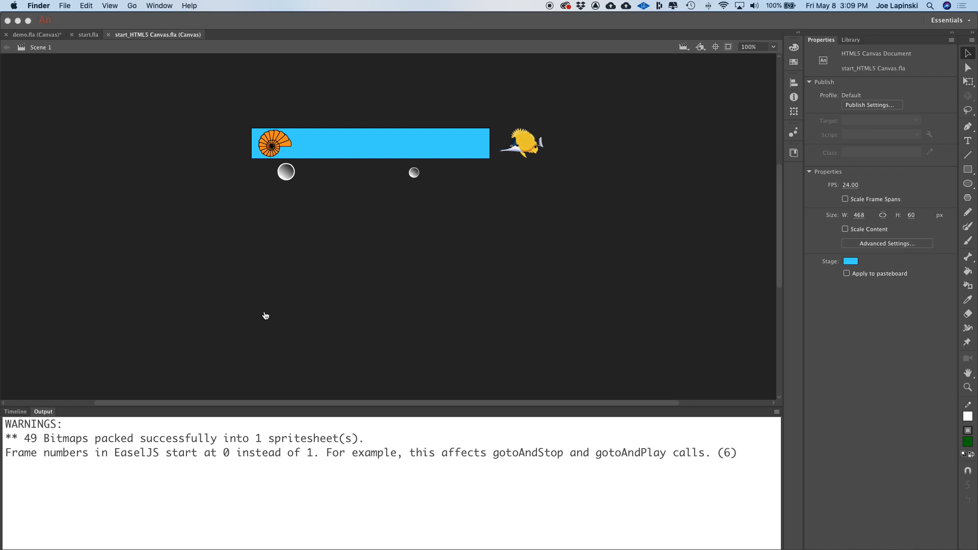
# - Open the published banner folder in Finder and inspect the generated HTML, JS files and the images folder's sprite atlas
pyautogui.moveTo(347, 549); pyautogui.dragTo(290, 88)
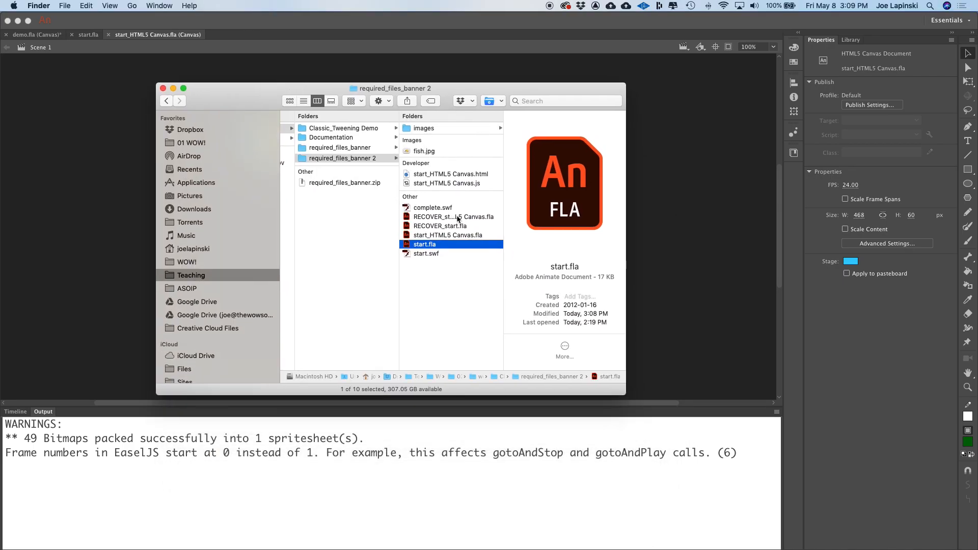
pyautogui.click(470, 176)
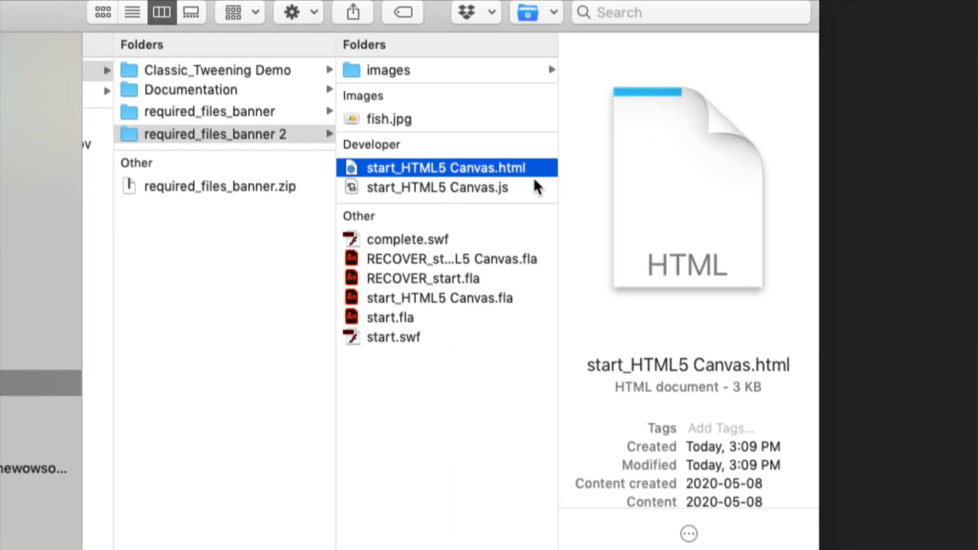
pyautogui.click(464, 190)
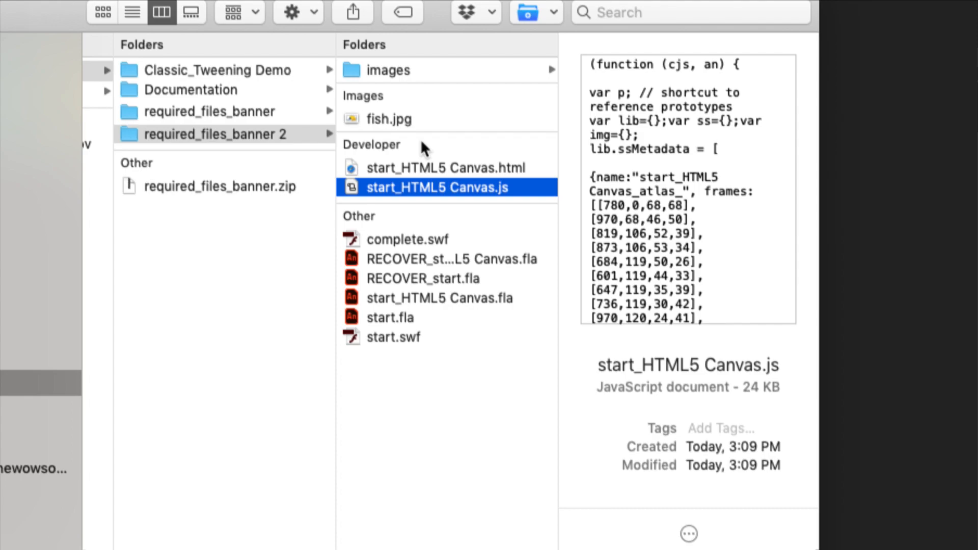
pyautogui.click(392, 71)
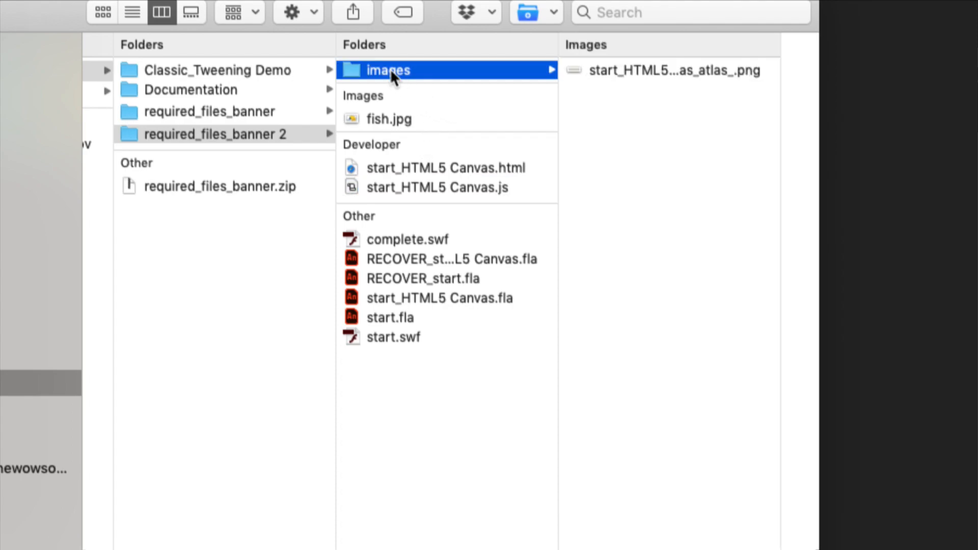
pyautogui.click(627, 75)
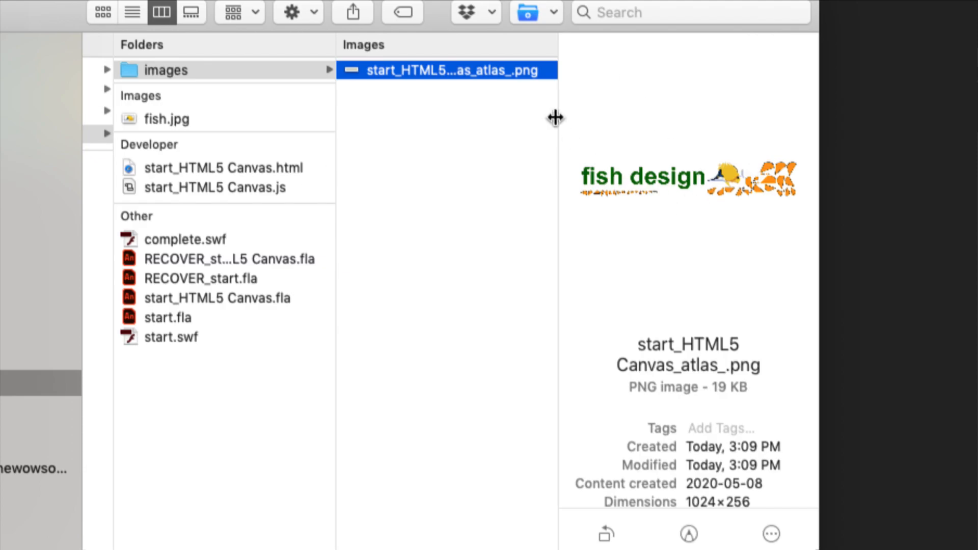
pyautogui.press('Return')
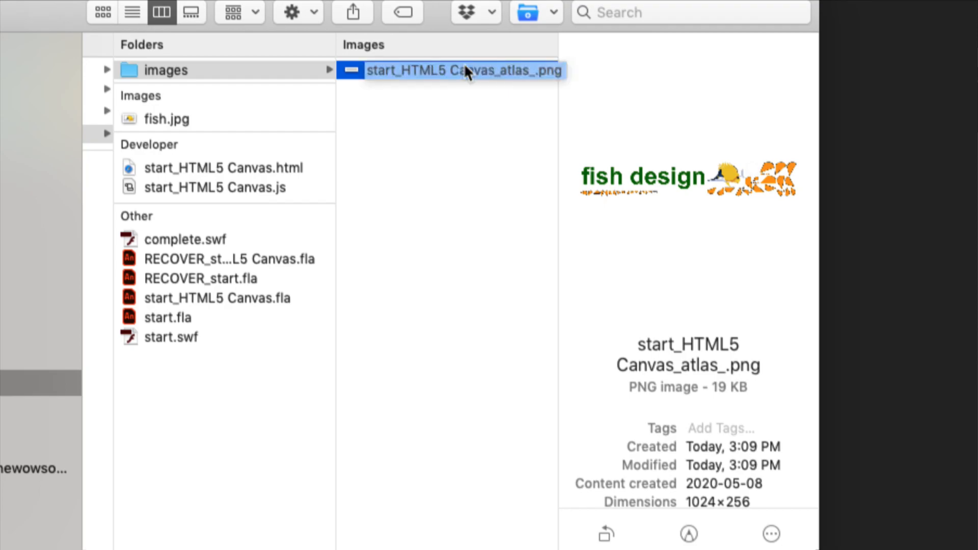
pyautogui.press('Return')
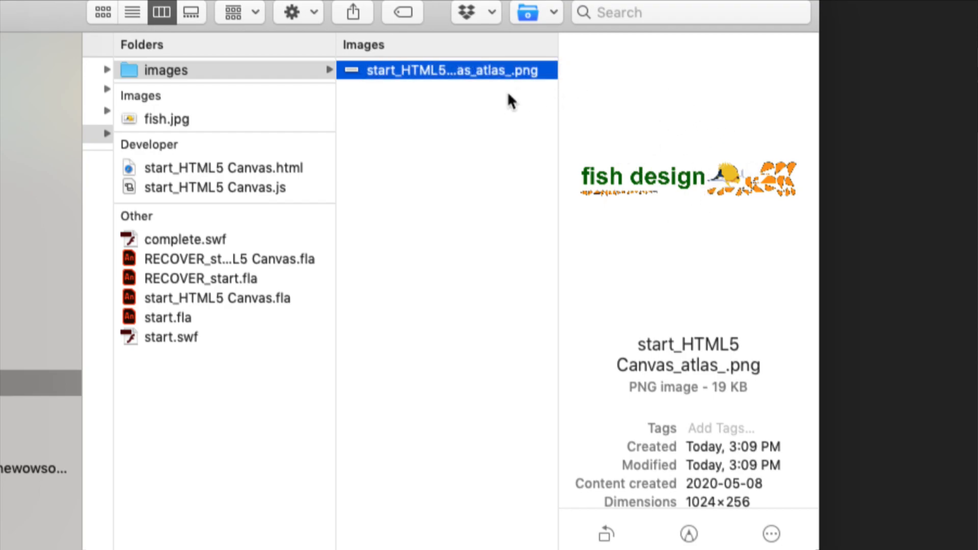
# - Preview the start_HTML5 Canvas_atlas_.png sprite sheet, then return to the start_HTML5 Canvas.fla document
pyautogui.press('space')
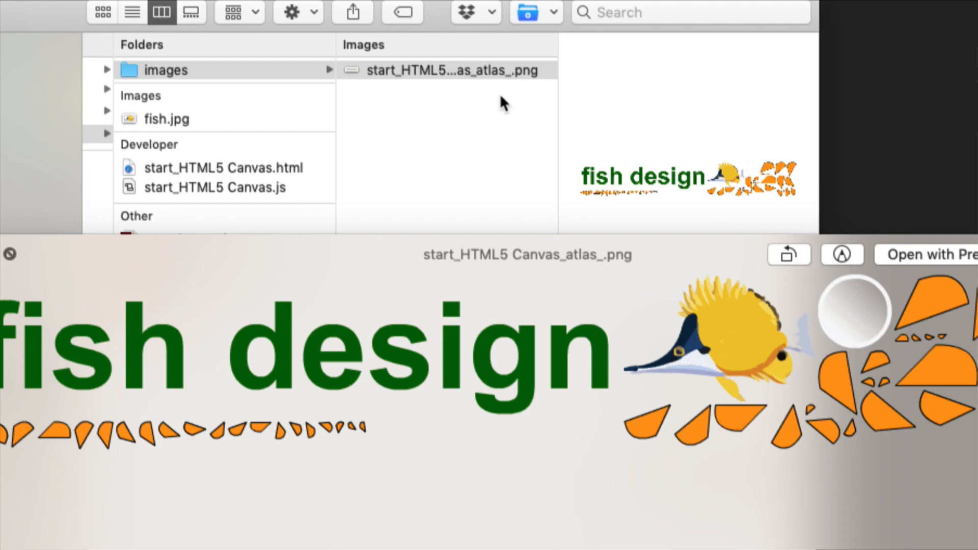
pyautogui.press('space')
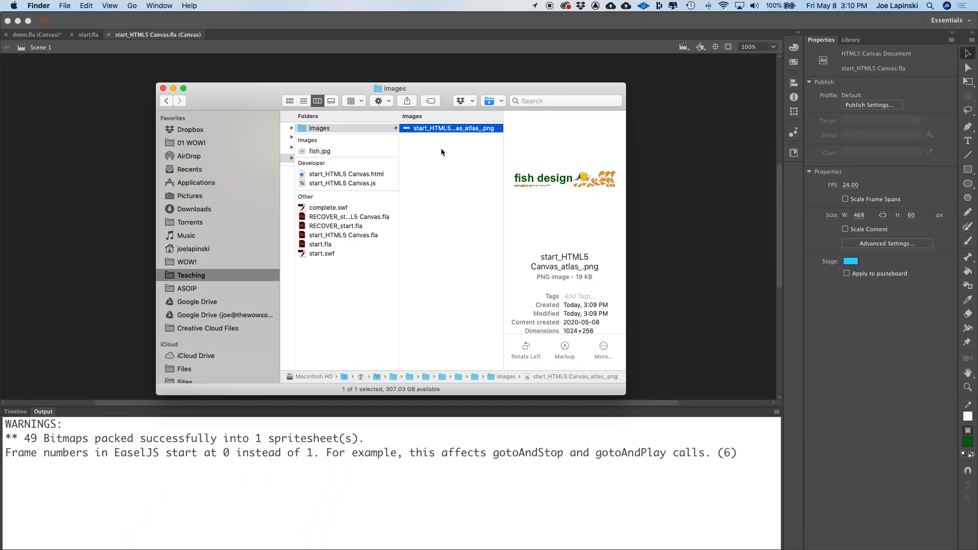
pyautogui.press('space')
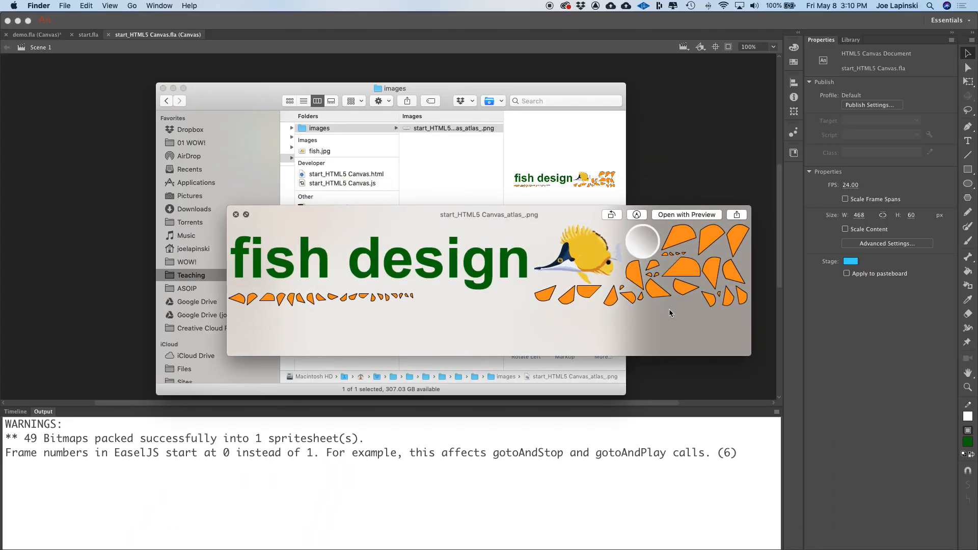
pyautogui.press('space')
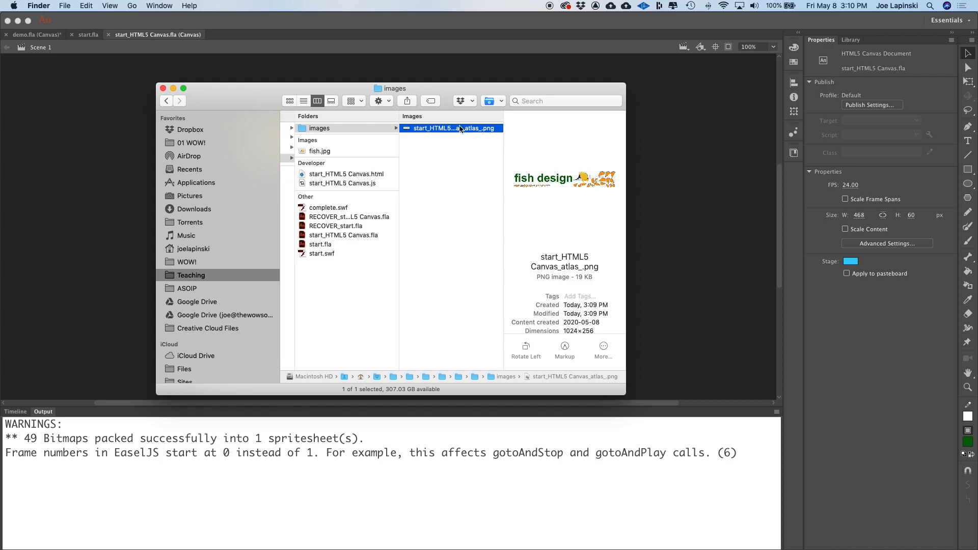
pyautogui.press('space')
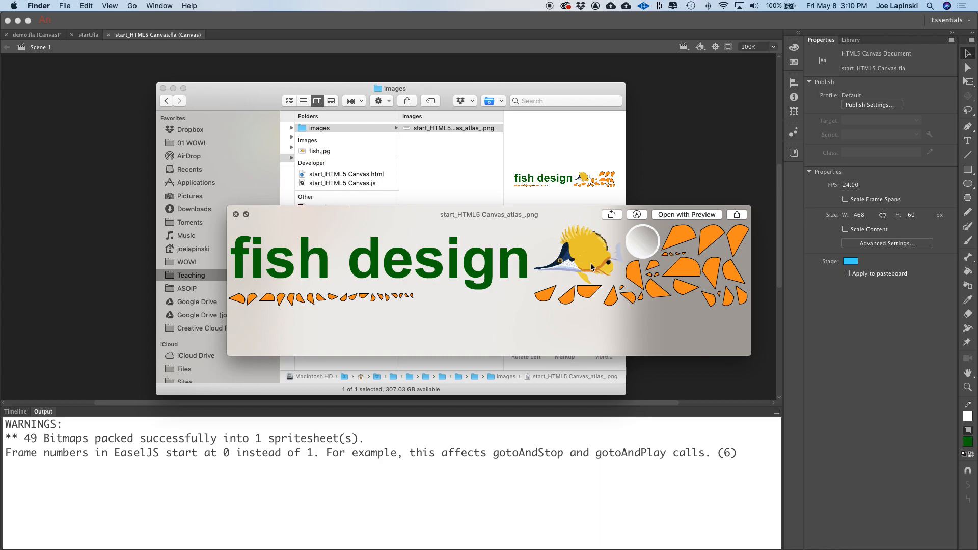
pyautogui.press('space')
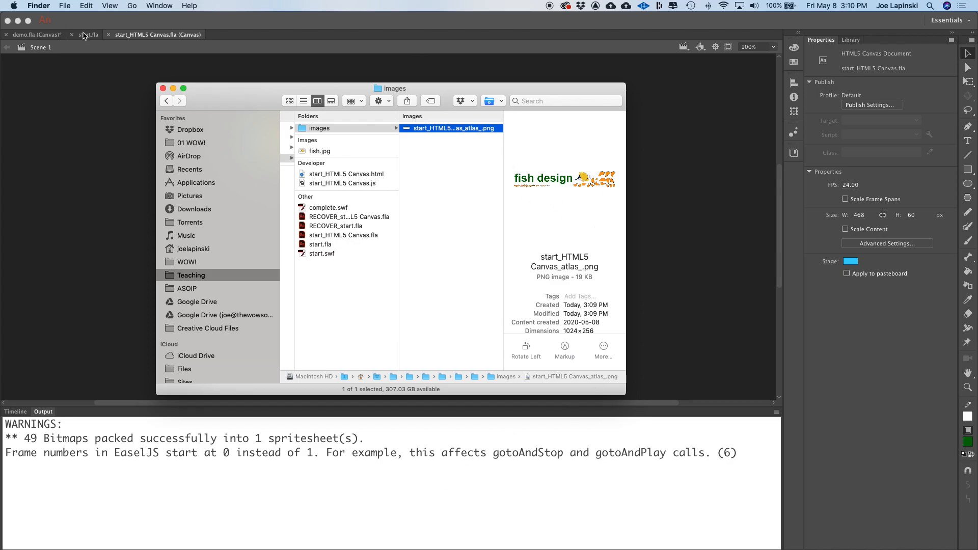
pyautogui.click(154, 38)
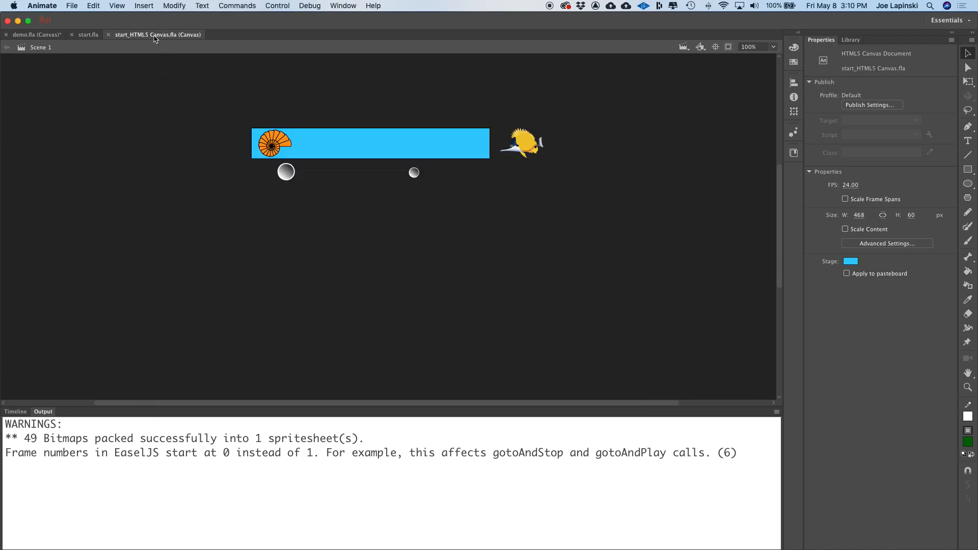